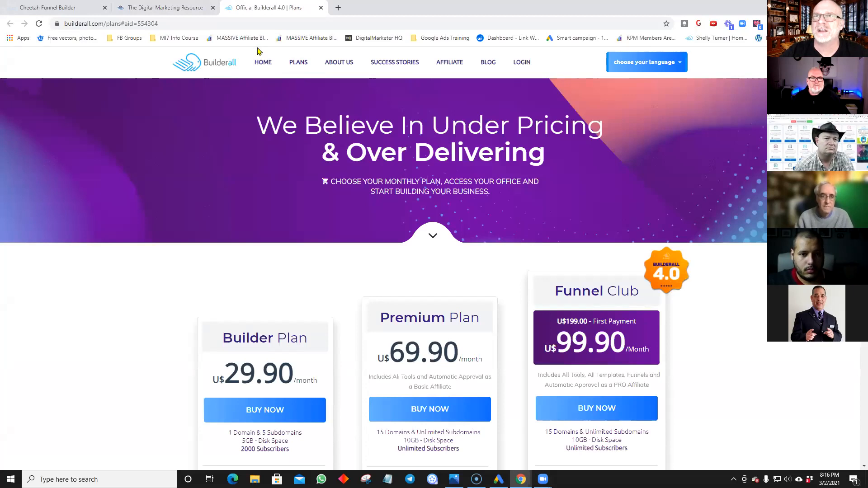
Step: Switch between tabs and scroll through the Builderall plans page
click(188, 9)
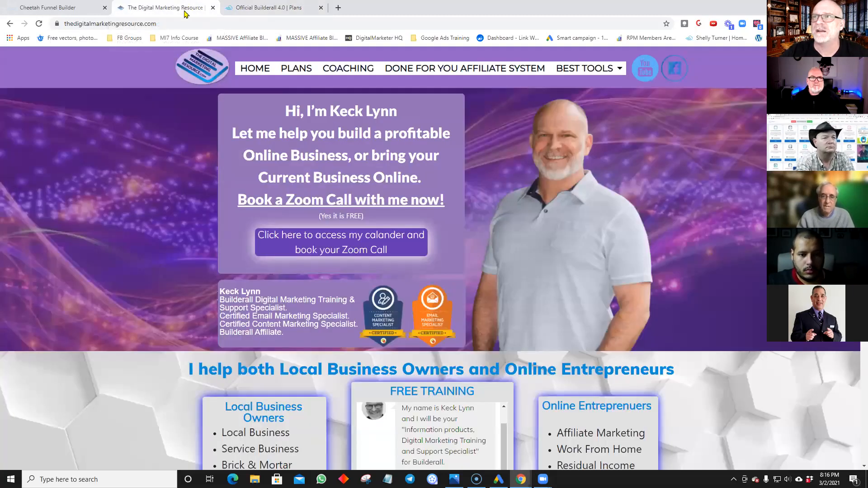
click(278, 11)
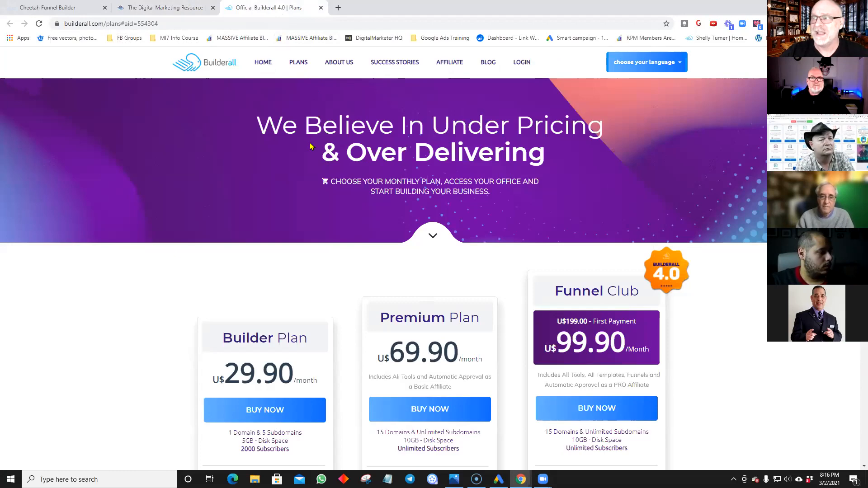
scroll(310, 146, down, 20)
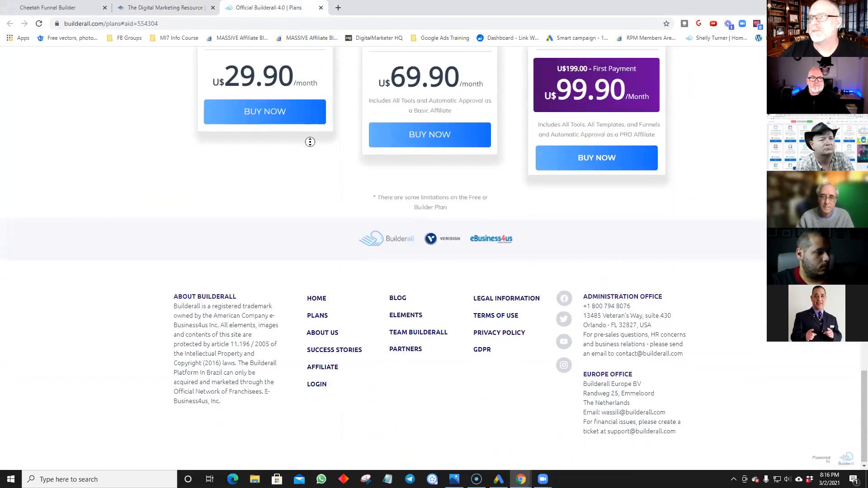
scroll(310, 142, up, 15)
scroll(310, 139, up, 10)
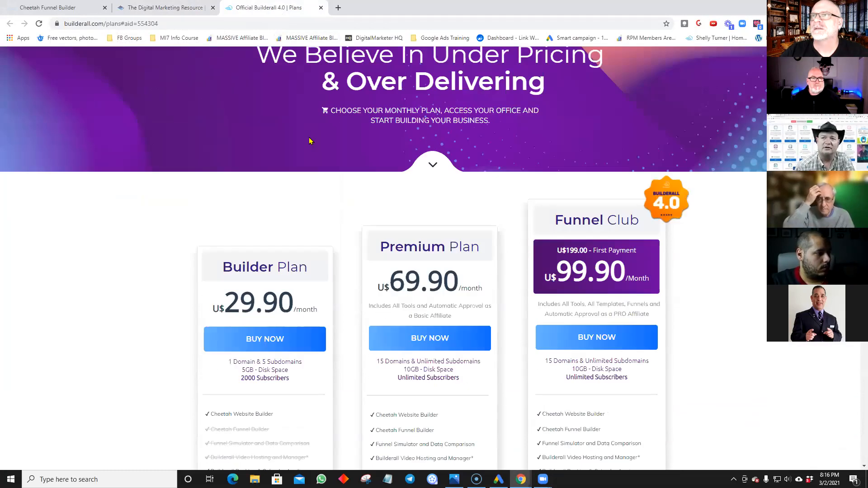
Step: Close the Builderall plans tab and open a fresh browser tab
click(321, 8)
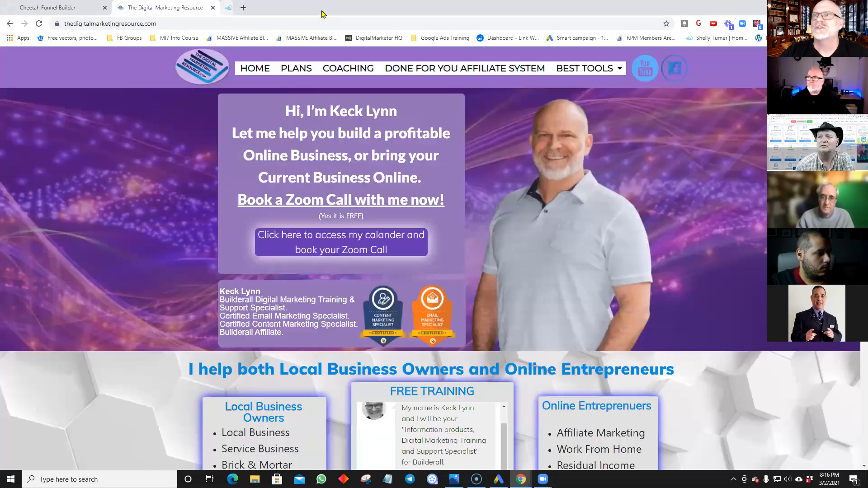
mouse_move(583, 76)
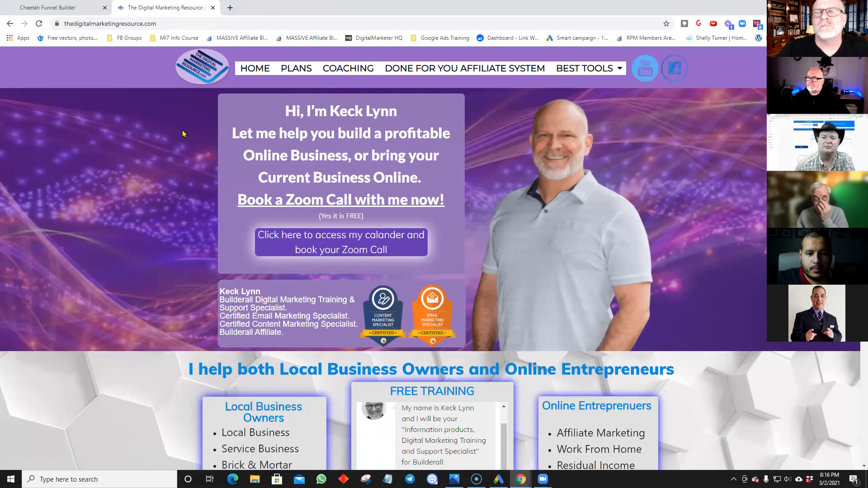
click(230, 8)
Step: Go to builderall.com, open the Affiliate page and scroll to its Affiliate Business section
text(builderall.com)
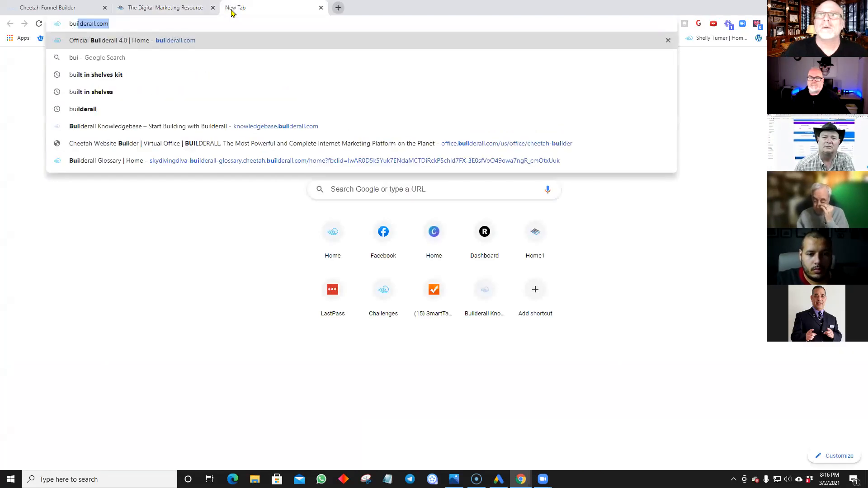
key(Return)
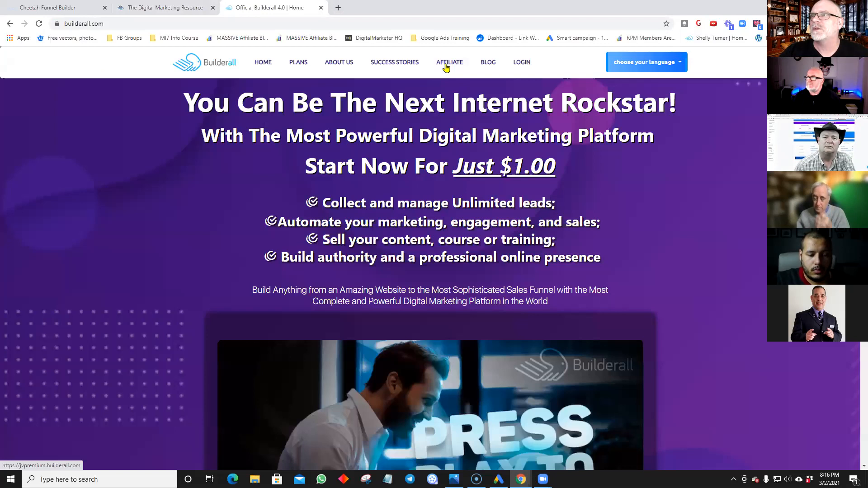
click(446, 64)
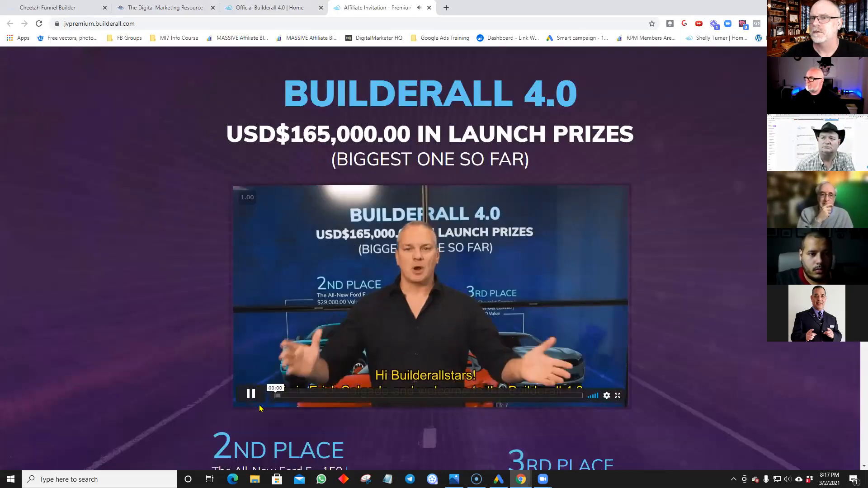
scroll(212, 364, down, 15)
scroll(203, 358, down, 20)
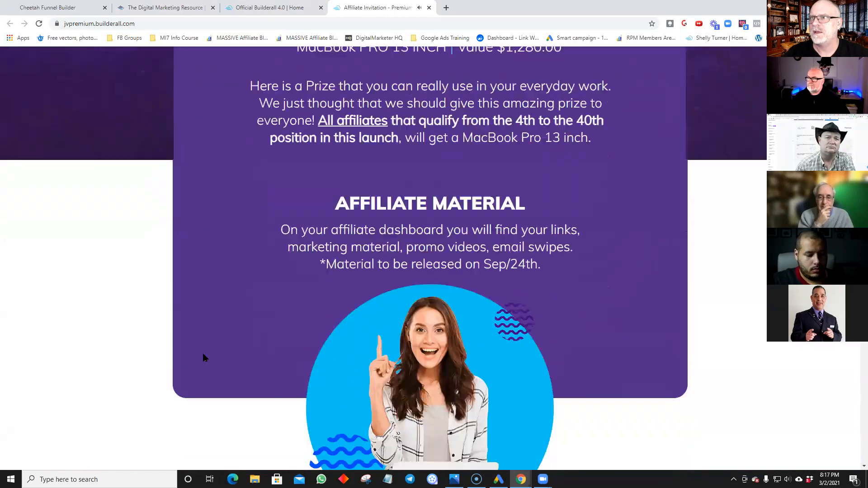
scroll(191, 353, down, 20)
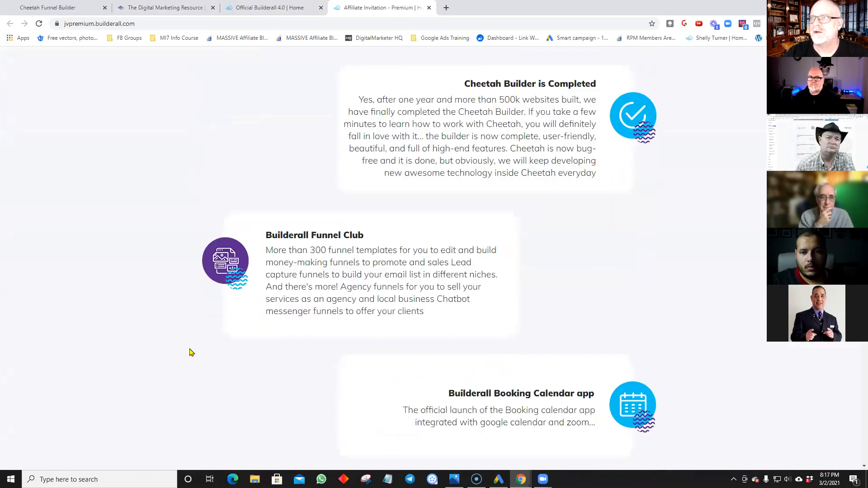
scroll(186, 348, down, 20)
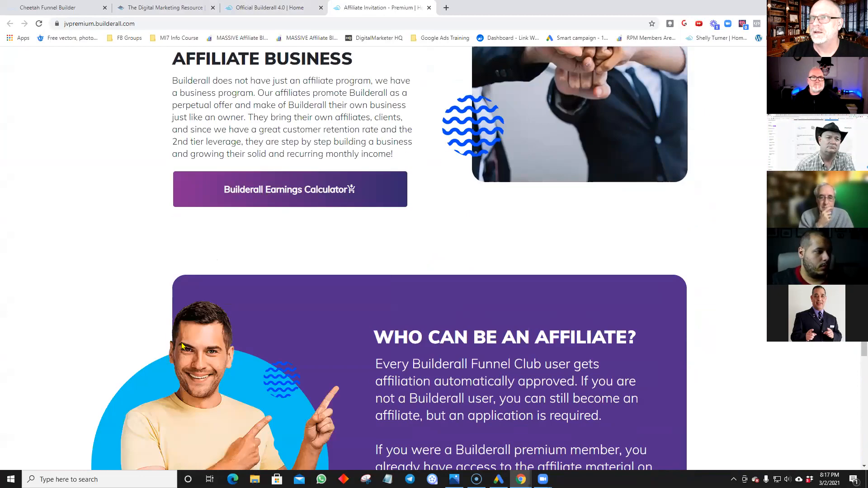
middle_click(179, 339)
scroll(204, 302, up, 3)
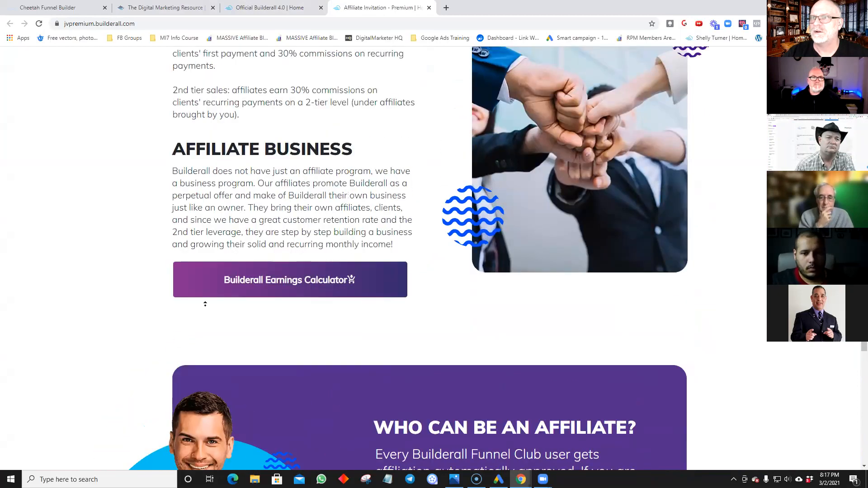
scroll(204, 378, down, 3)
scroll(154, 303, up, 1)
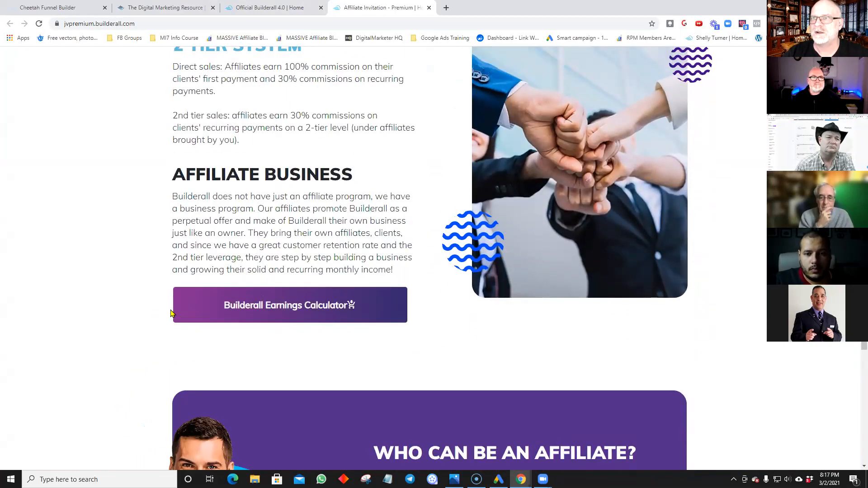
Step: Open the Earnings Calculator, inspect its page code in developer tools, then close it
click(223, 312)
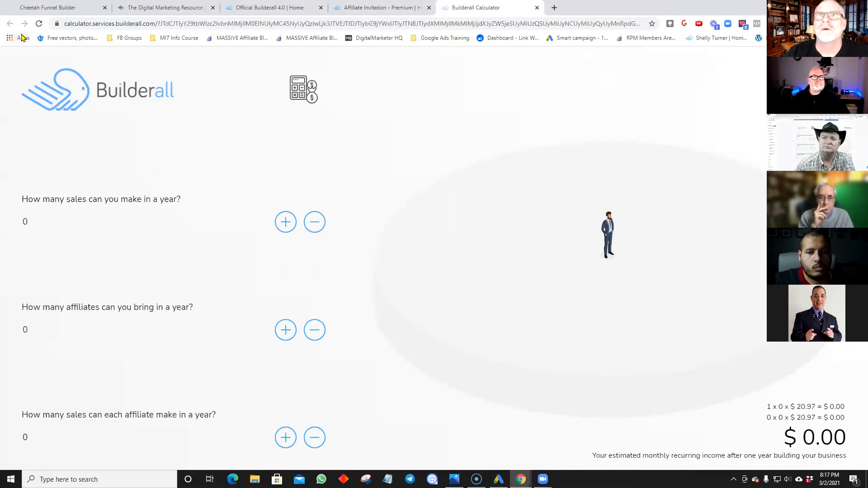
click(95, 24)
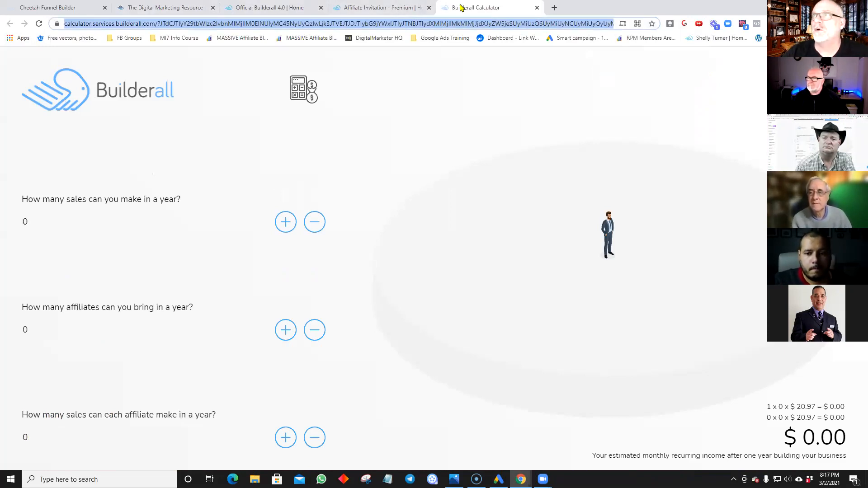
click(537, 8)
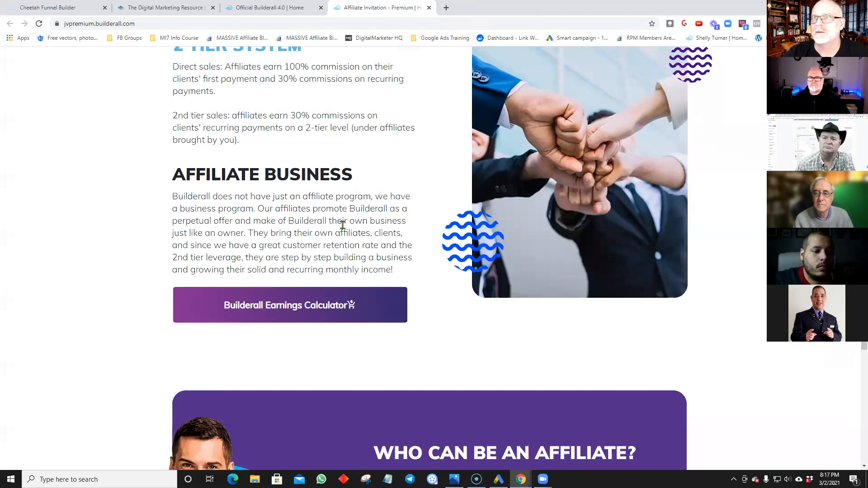
click(319, 306)
right_click(581, 86)
click(602, 116)
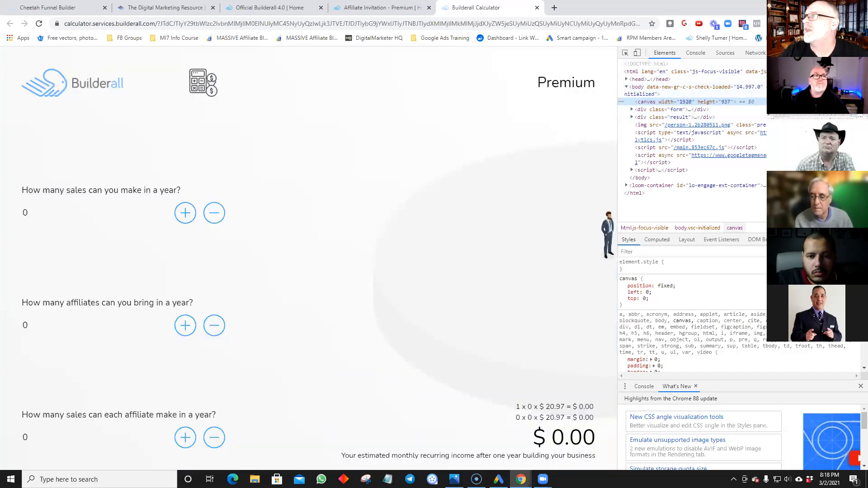
key(F12)
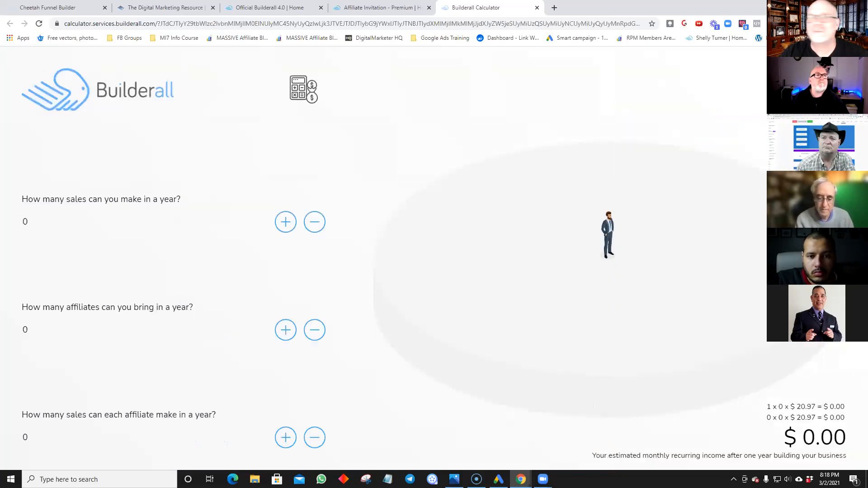
click(538, 8)
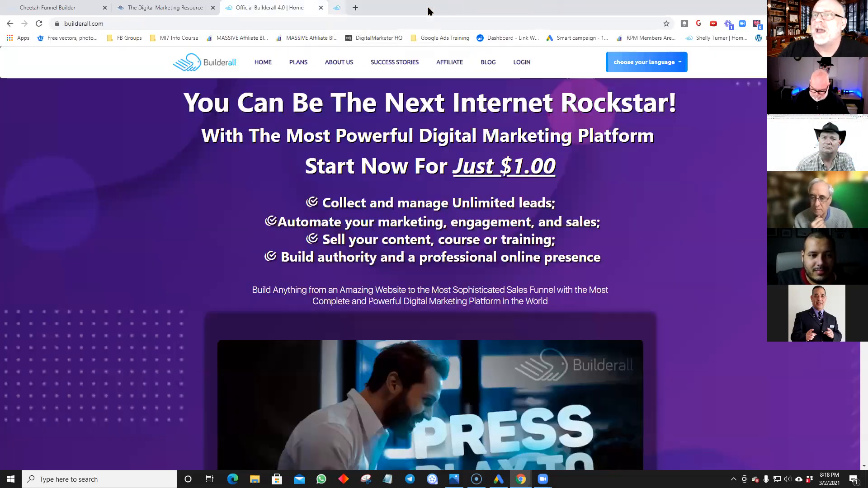
Step: Close the affiliate, Builderall and Digital Marketing Resource tabs, bringing in the Virtual Office tab
click(429, 9)
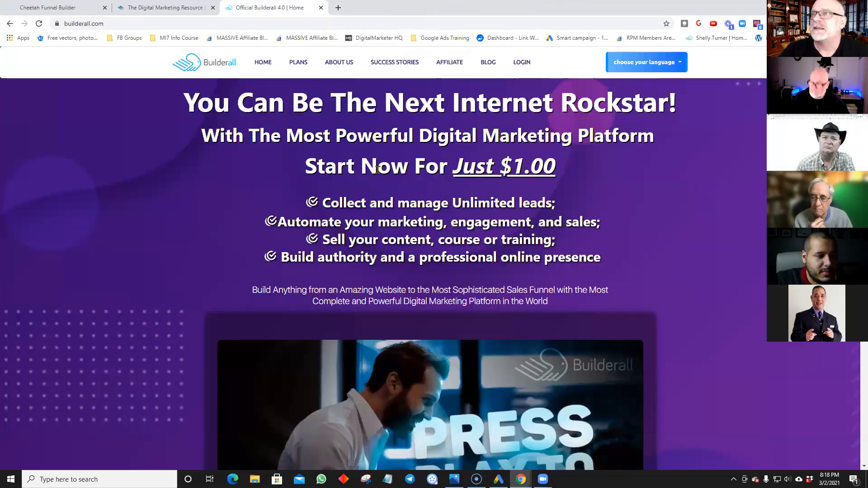
click(321, 9)
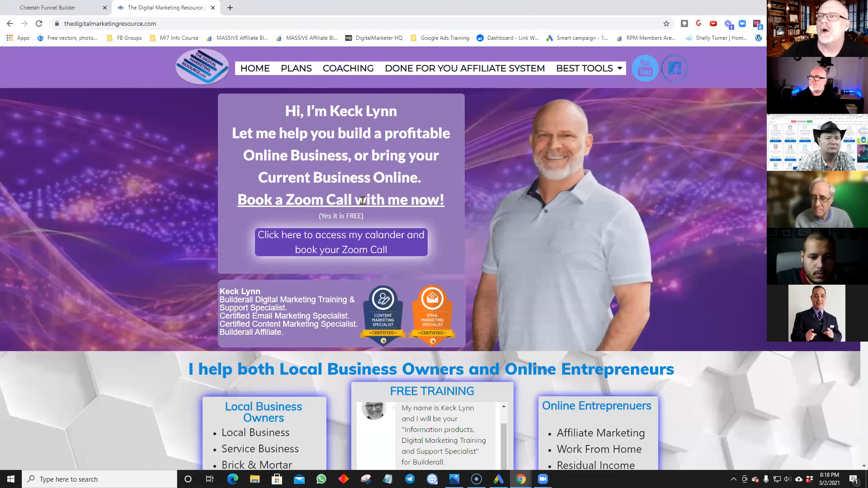
click(212, 8)
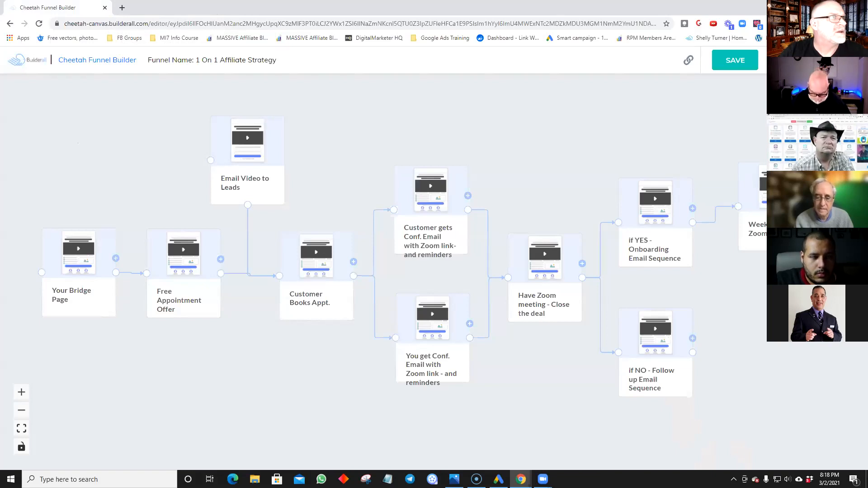
drag(340, 2, 340, 22)
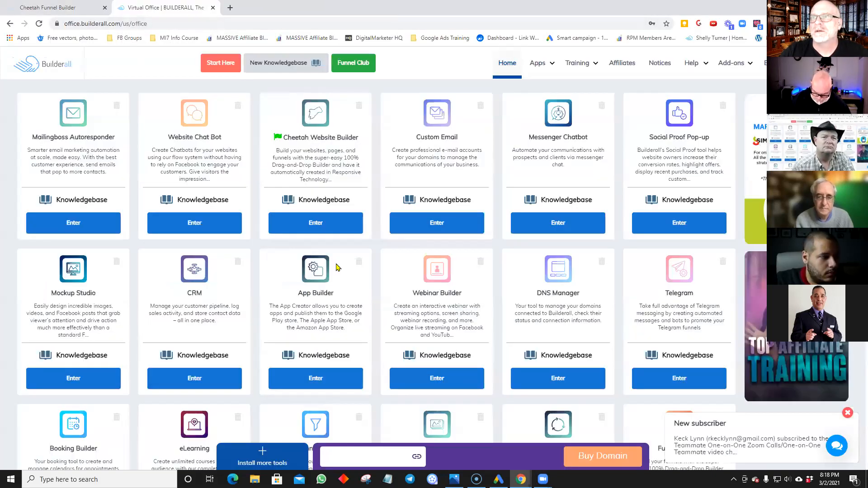
Step: Launch Cheetah Website Builder and edit The Digital Marketing Resource site from page 2
click(332, 234)
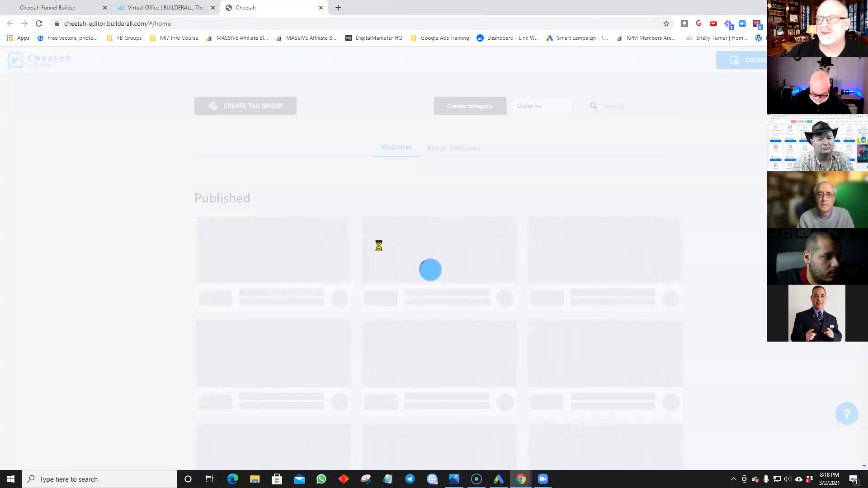
scroll(411, 291, down, 5)
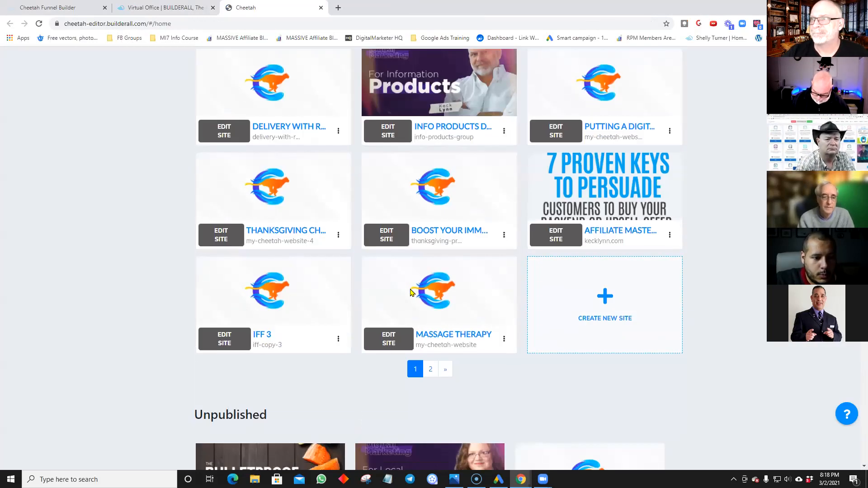
click(430, 369)
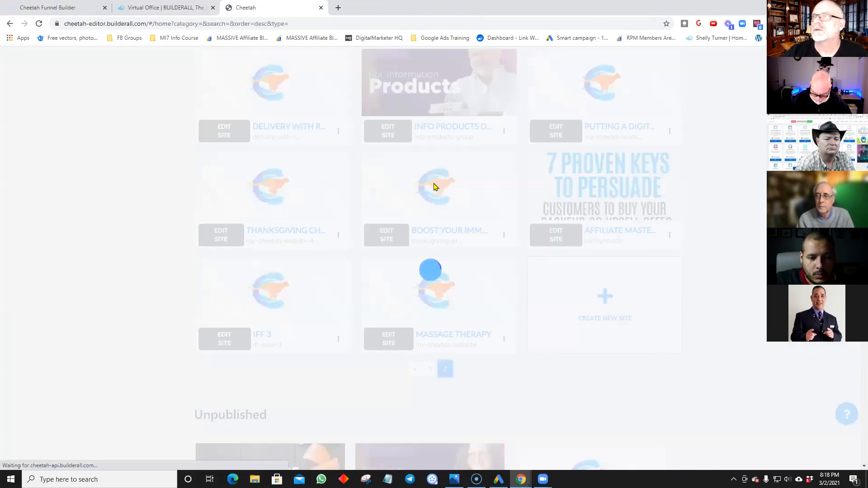
scroll(511, 216, up, 7)
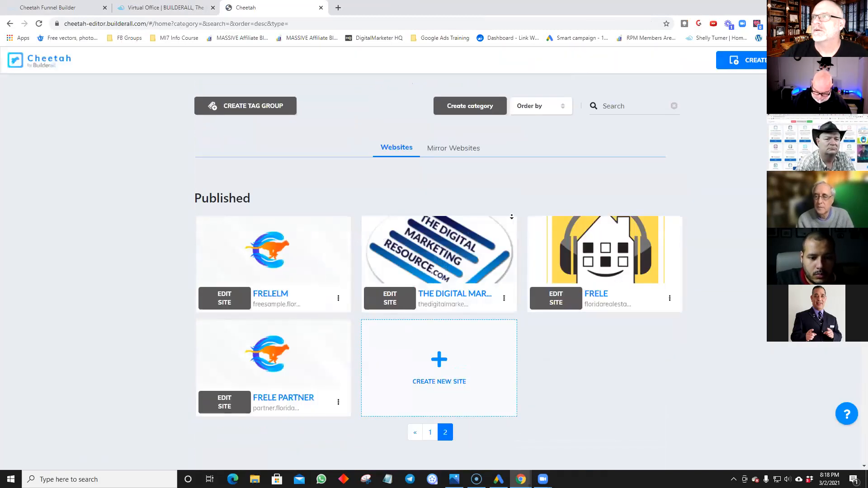
click(397, 301)
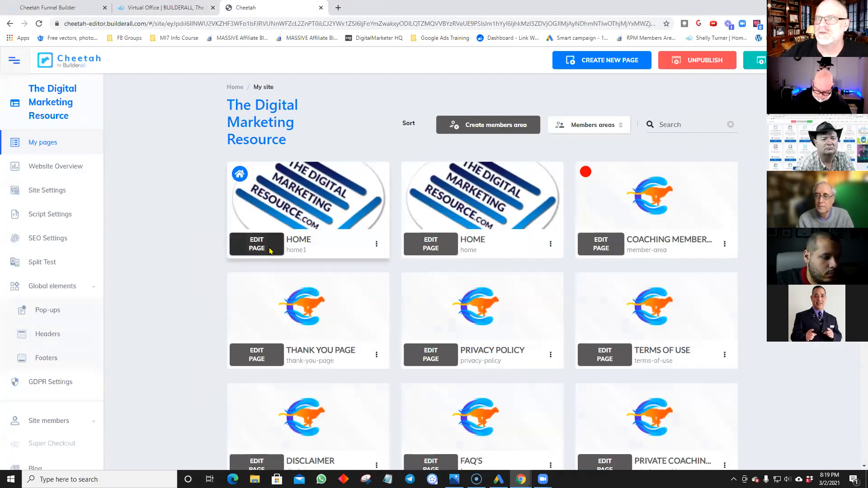
click(270, 250)
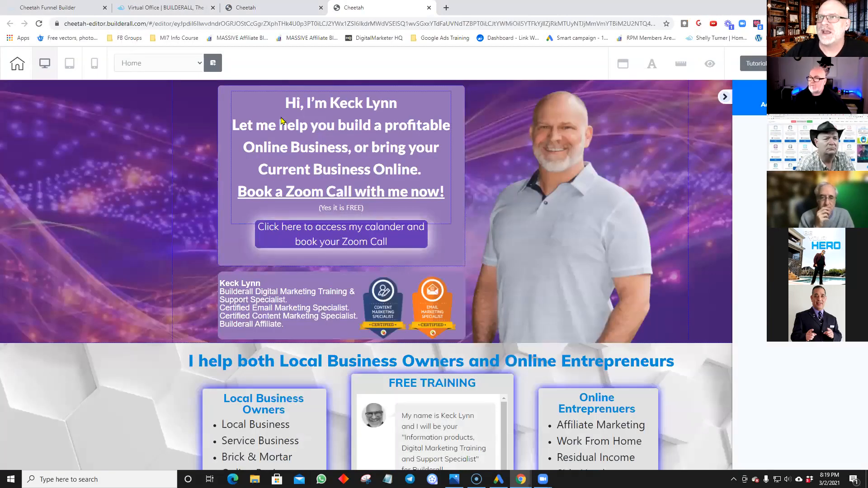
click(338, 242)
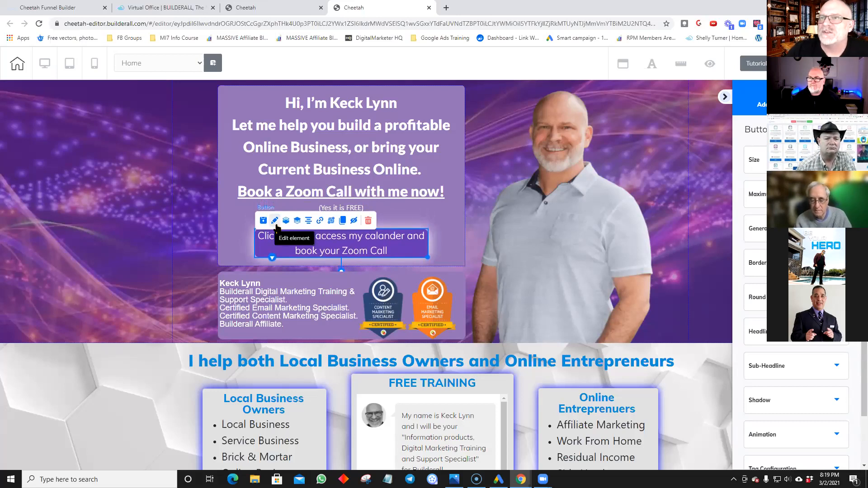
click(317, 221)
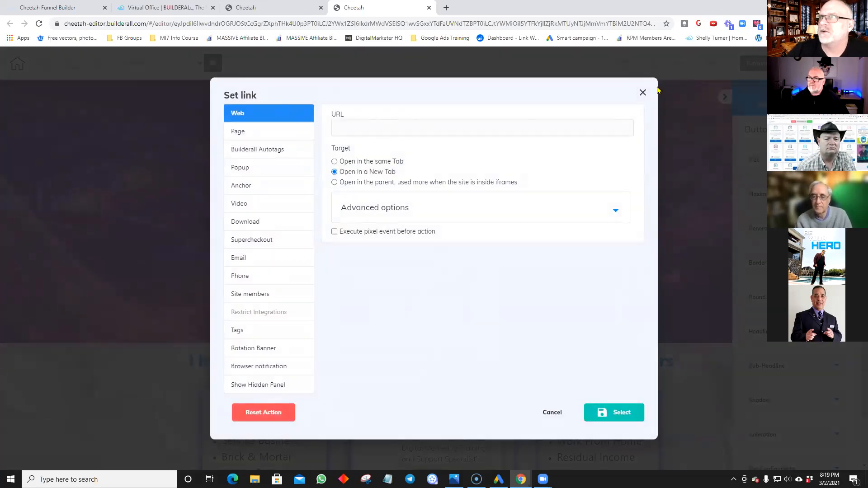
click(643, 94)
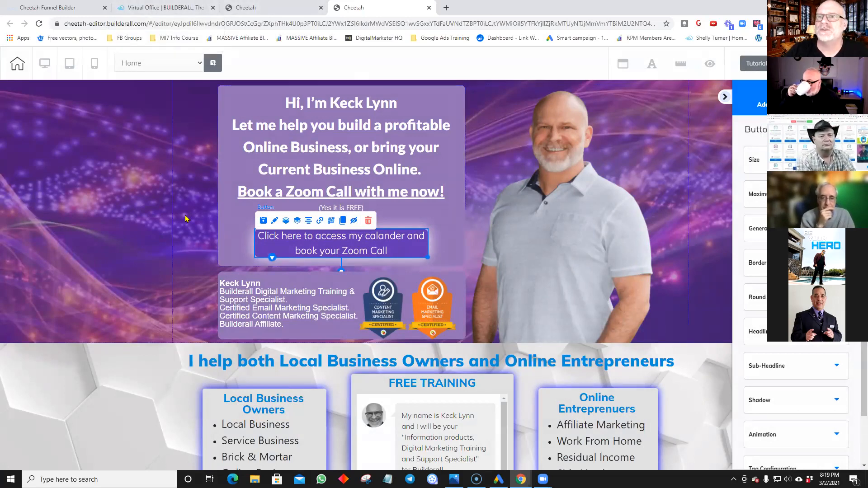
Step: Return to the Builderall Virtual Office and open the Booking calendars list
click(156, 8)
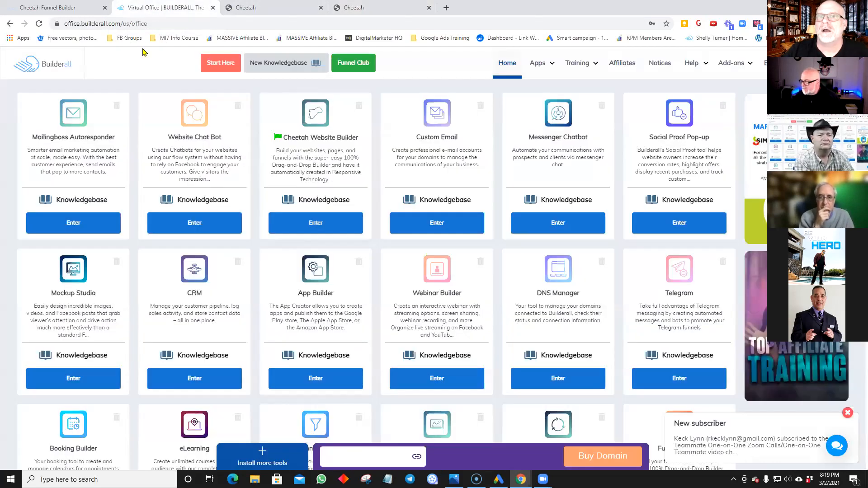
scroll(109, 275, down, 7)
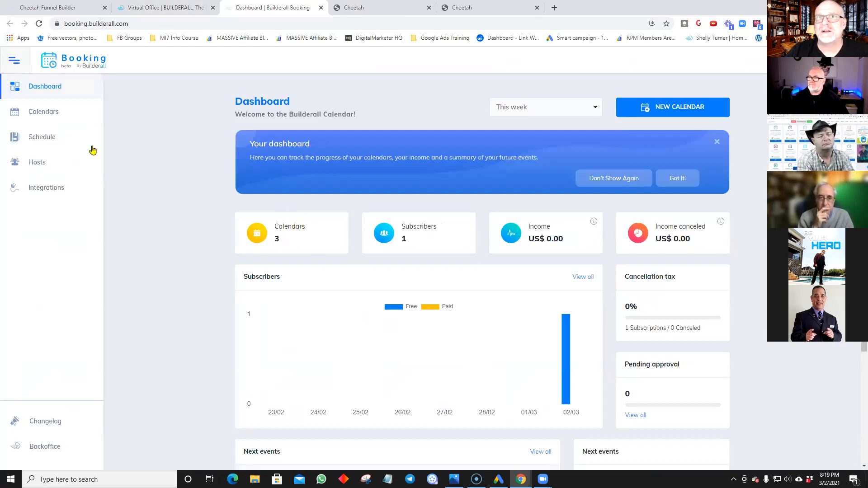
click(48, 113)
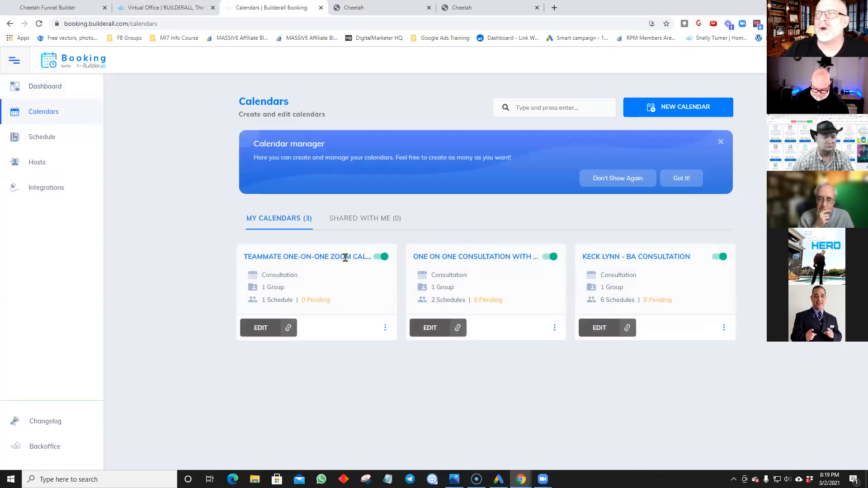
Step: Edit the Teammate One-on-One Zoom Calls calendar and preview its public booking page
click(261, 328)
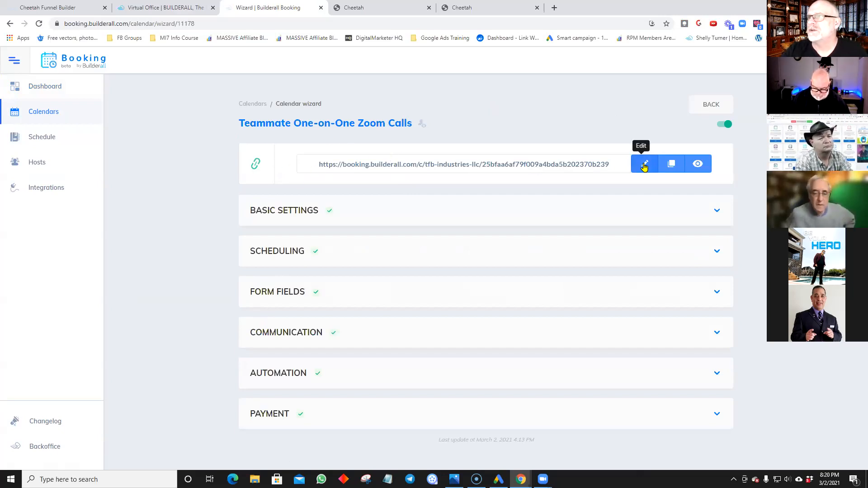
click(699, 165)
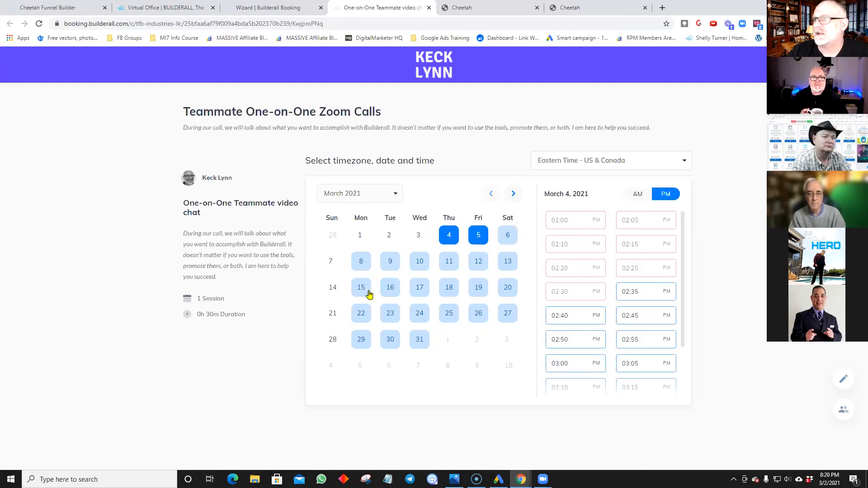
Step: Try booking March 5 at 02:00 PM, cancel the booking form, and close the preview
click(478, 240)
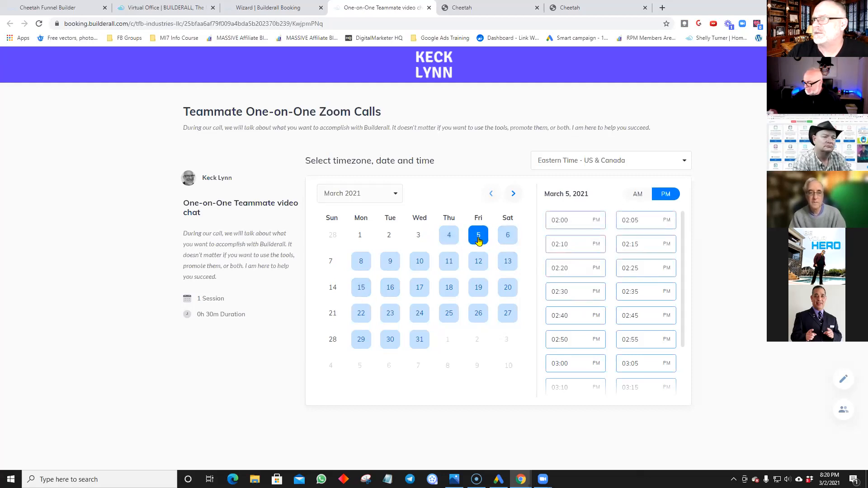
click(581, 225)
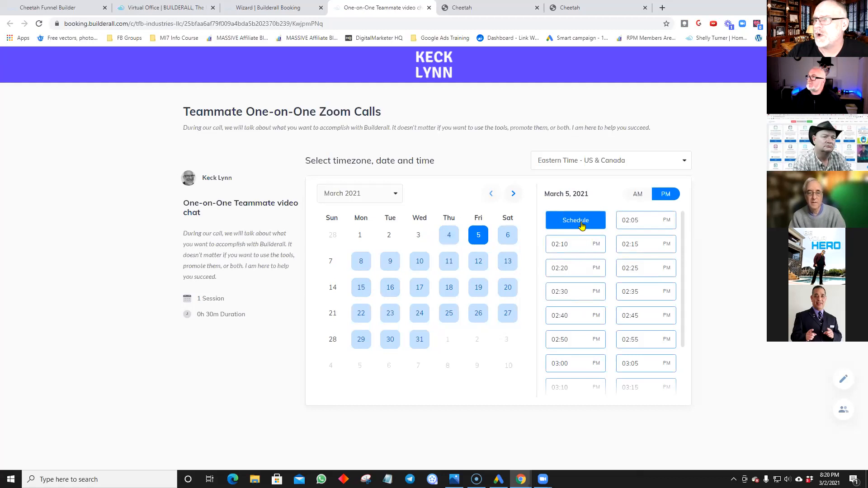
click(580, 223)
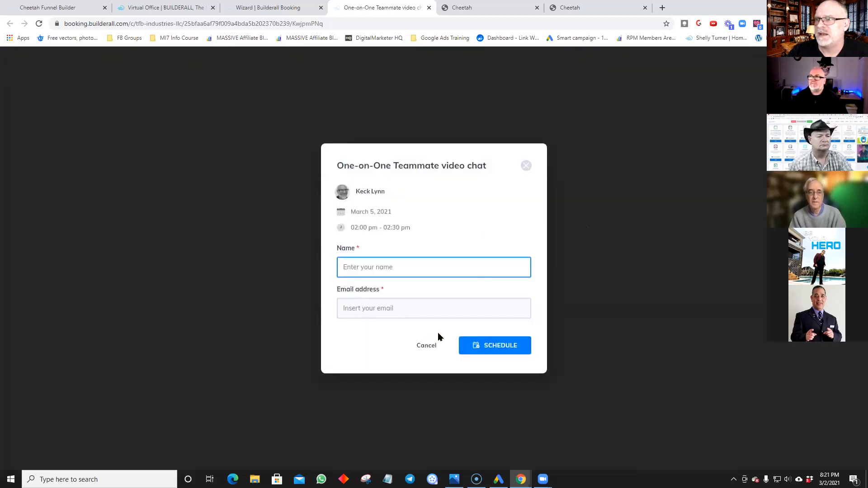
click(526, 167)
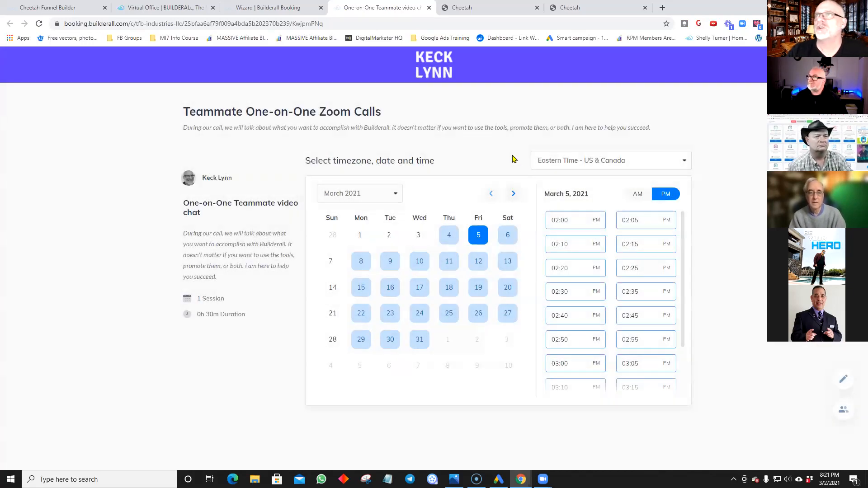
click(428, 8)
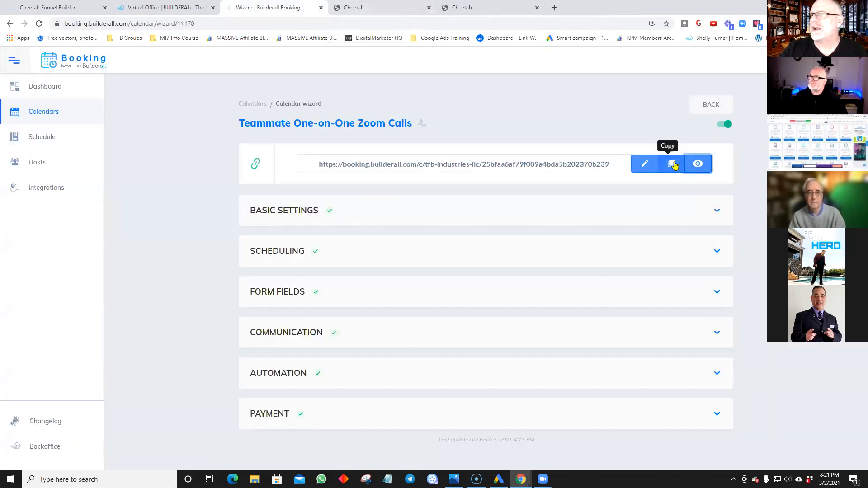
Step: Append the host's name to the booking link slug, save it, and preview the new link
click(647, 166)
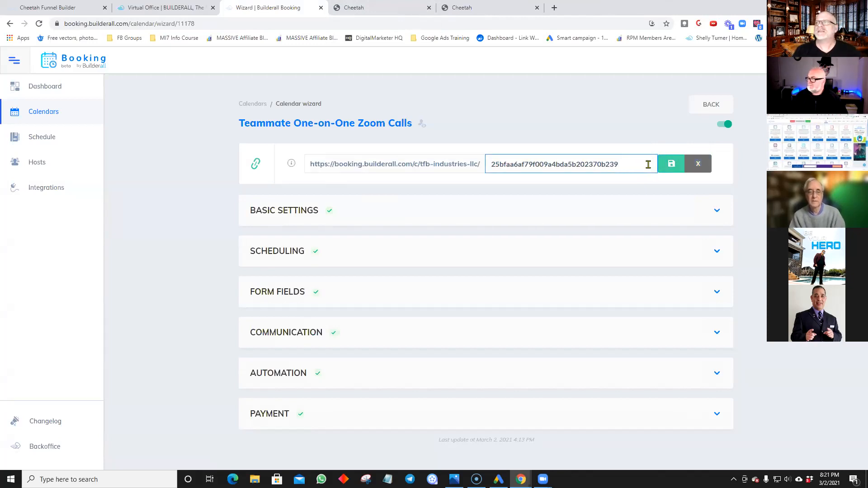
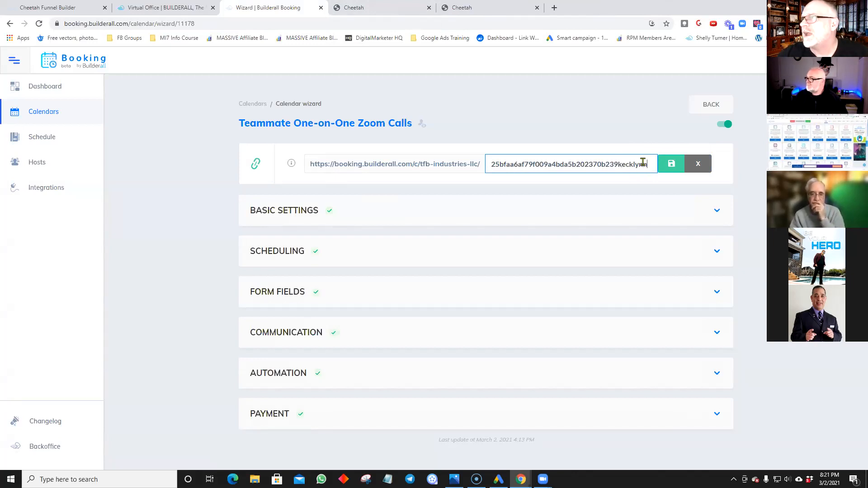
click(667, 168)
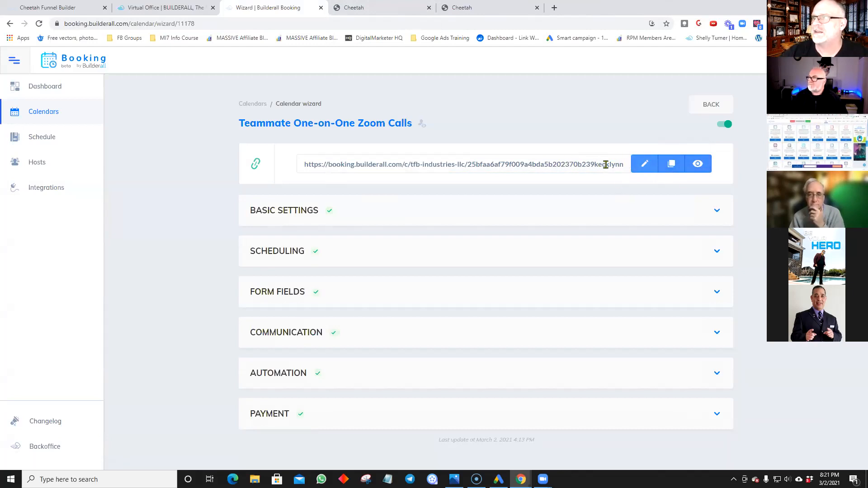
click(700, 168)
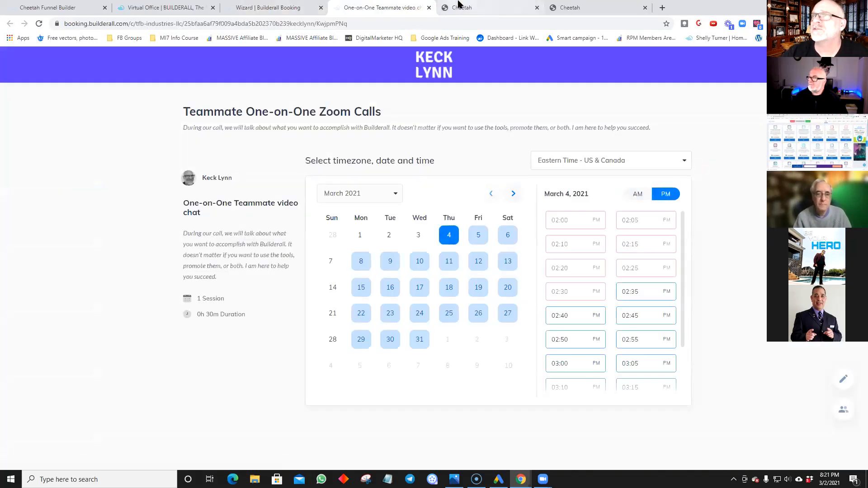
click(429, 8)
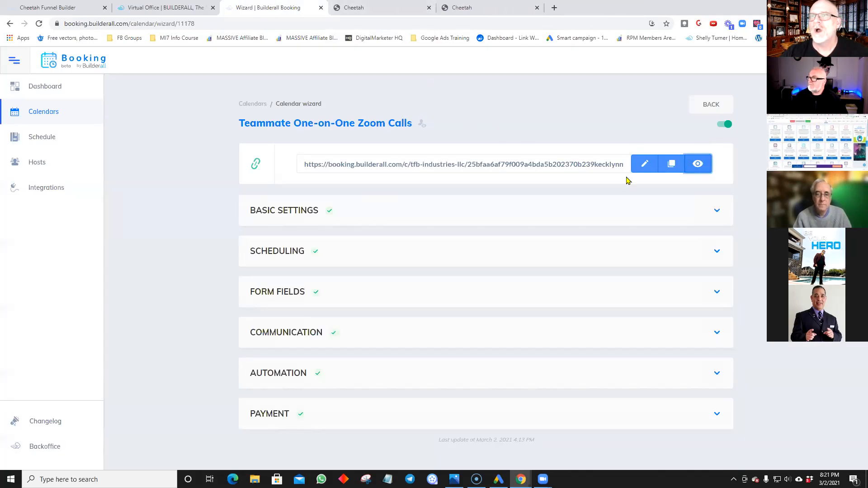
Step: Expand Basic Settings and preview the booking page once more
click(407, 213)
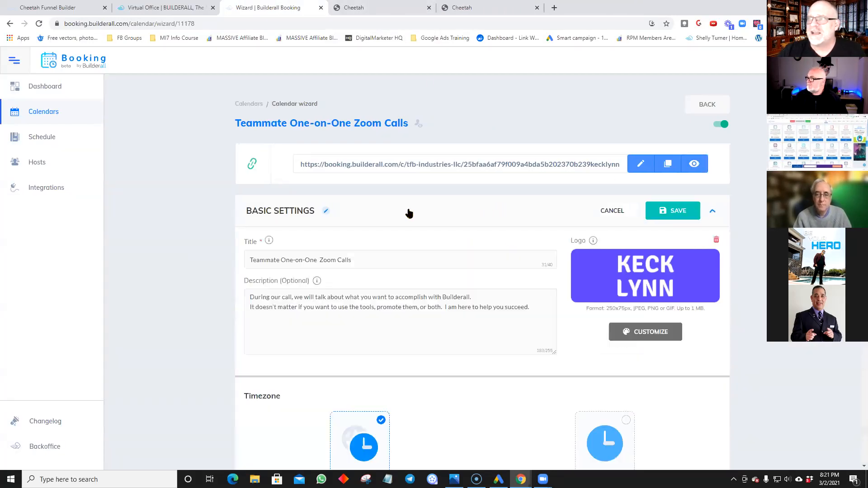
scroll(633, 244, down, 1)
mouse_move(630, 243)
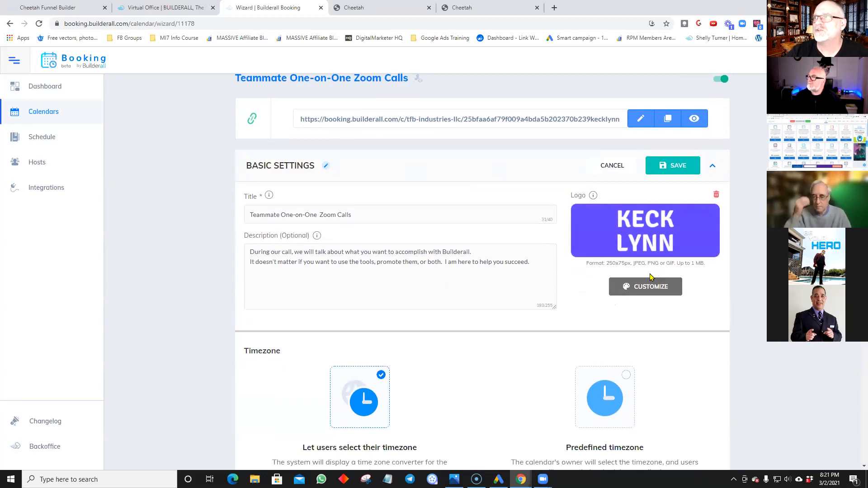
click(694, 119)
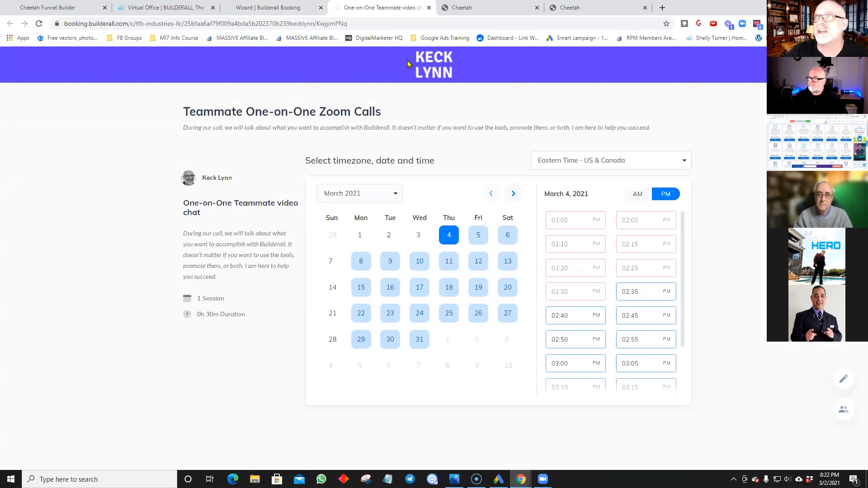
click(429, 7)
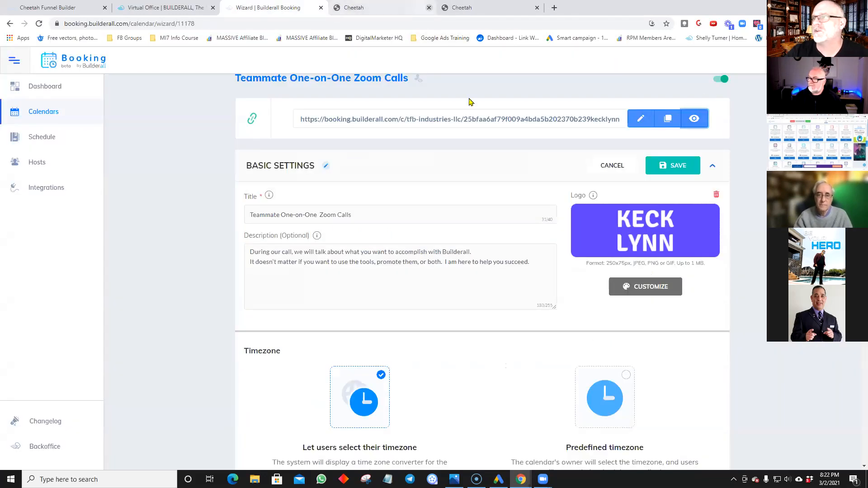
Step: Save the booking page appearance in the customizer
click(646, 290)
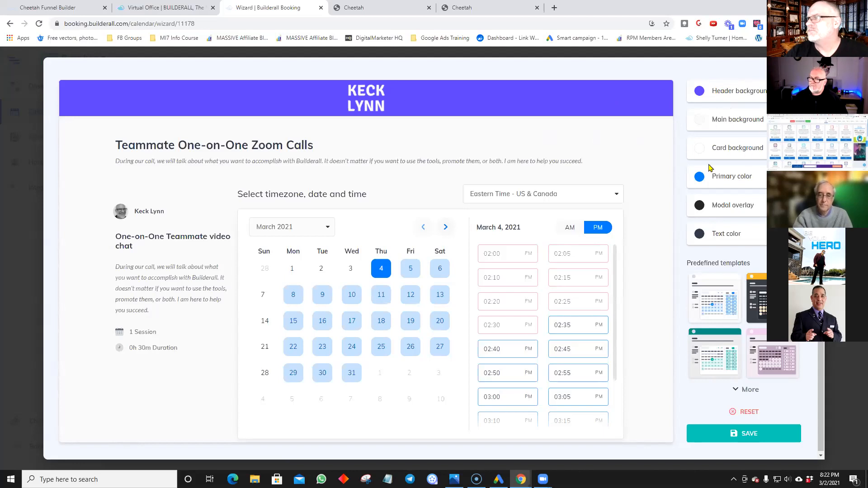
scroll(221, 219, down, 1)
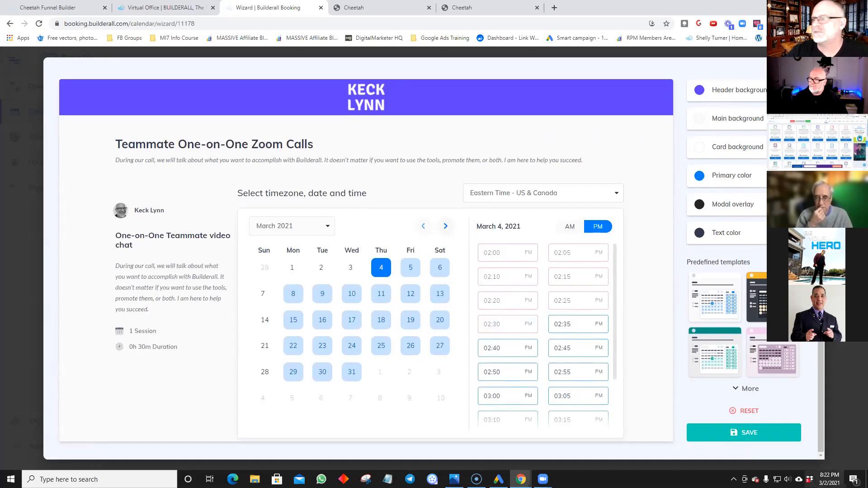
click(746, 434)
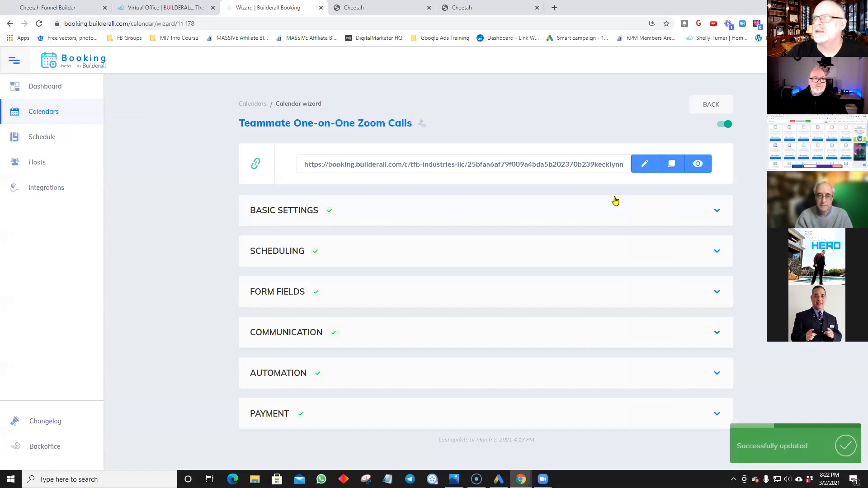
Step: Change the success message to 'Thanks for signing up to chat.' and save Basic Settings
click(625, 211)
scroll(628, 217, down, 2)
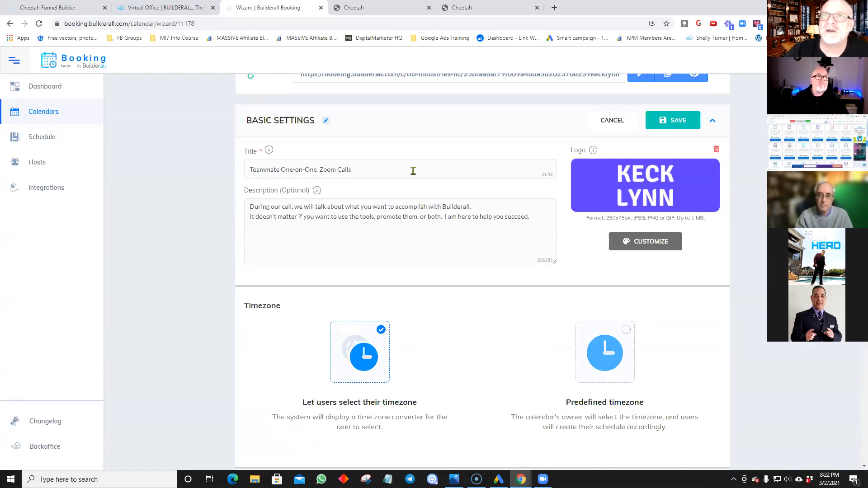
mouse_move(268, 151)
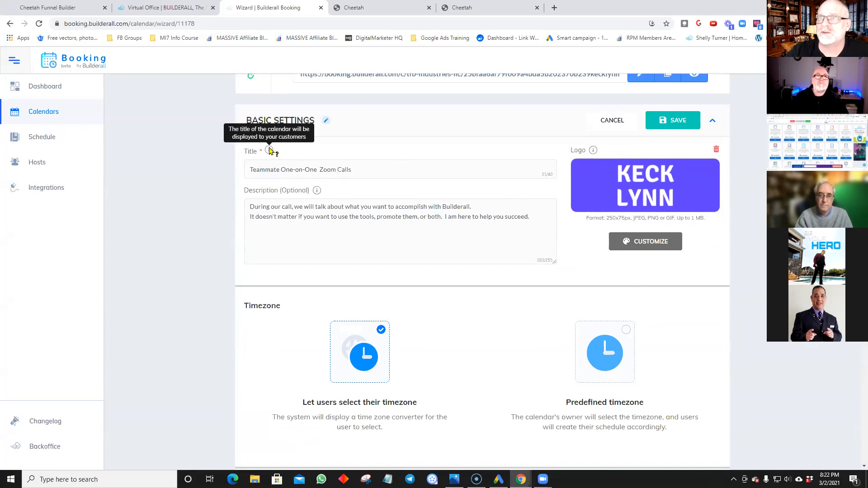
mouse_move(319, 194)
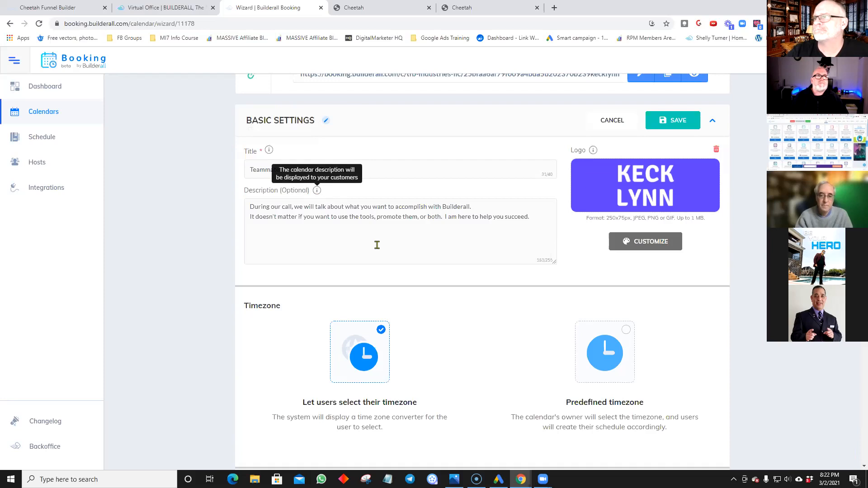
scroll(232, 272, down, 3)
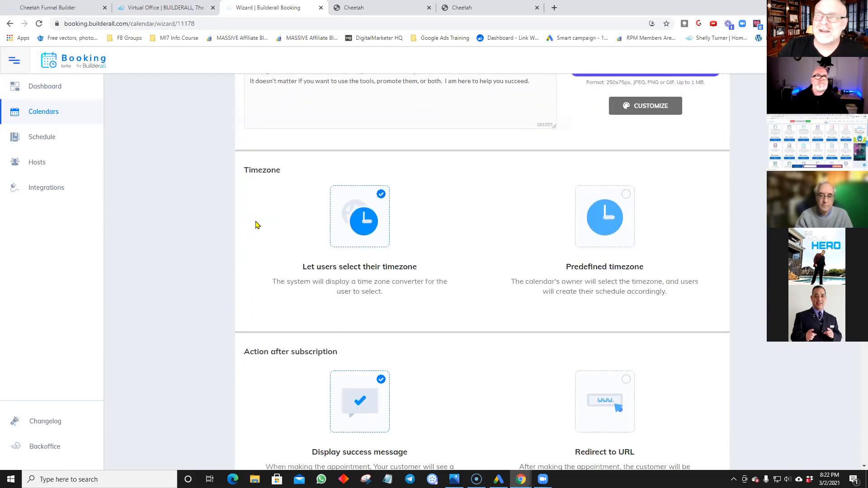
scroll(285, 198, up, 4)
scroll(285, 198, down, 10)
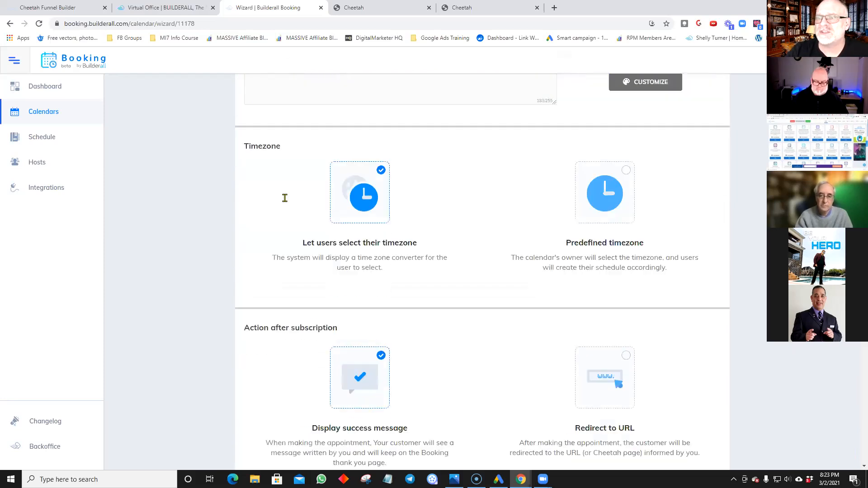
scroll(285, 200, up, 4)
scroll(284, 200, down, 4)
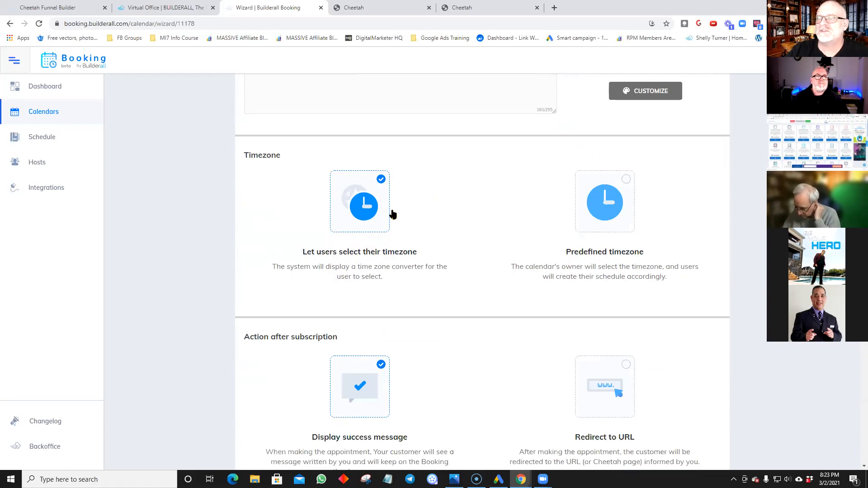
scroll(392, 215, down, 1)
scroll(467, 272, down, 3)
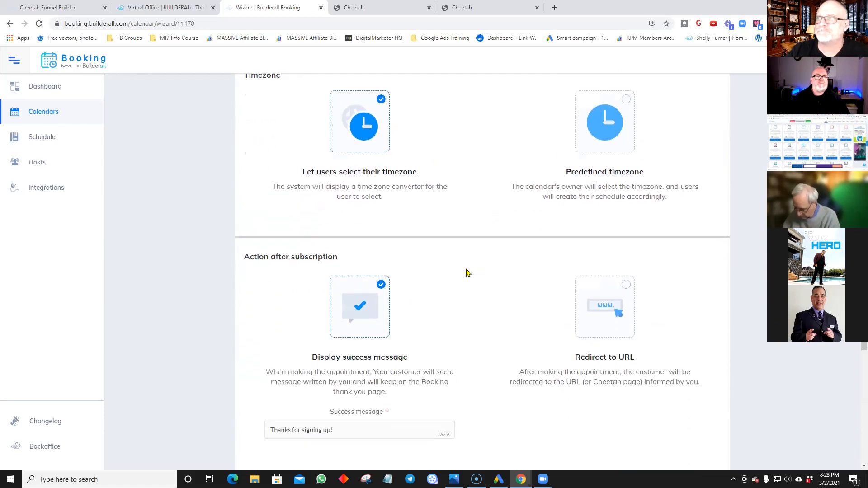
scroll(463, 268, down, 1)
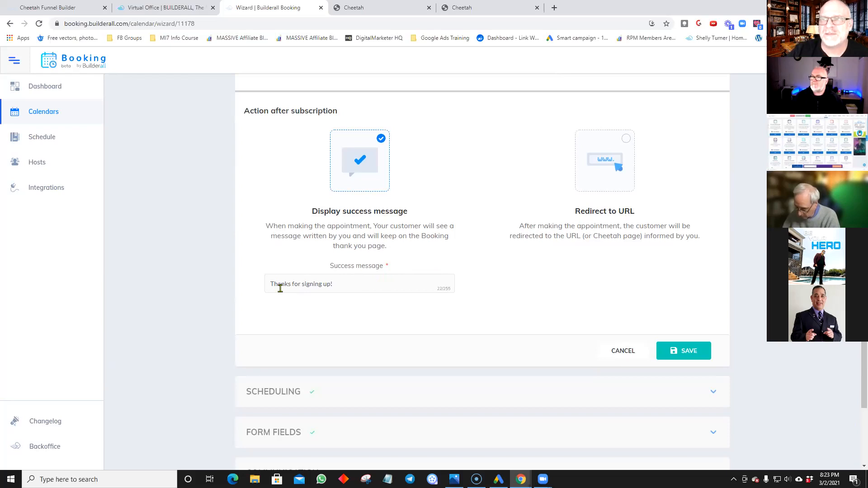
click(348, 282)
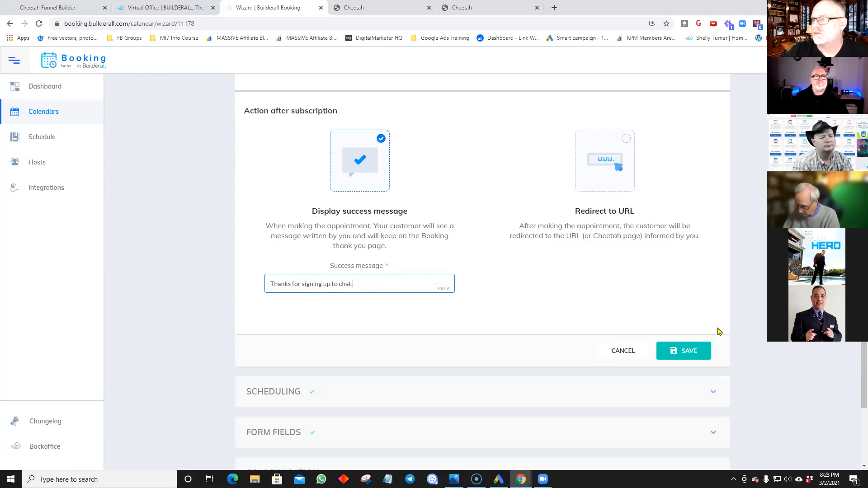
click(683, 351)
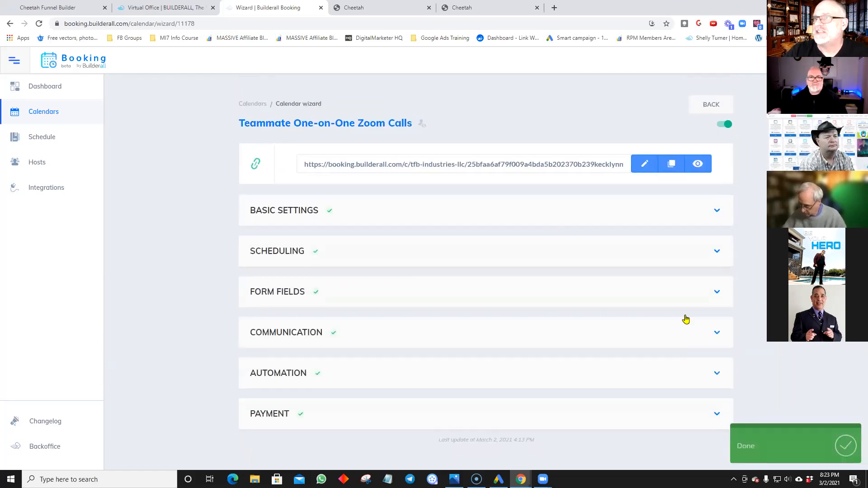
Step: Reopen Basic Settings, cancel it, and expand the Scheduling settings
click(718, 213)
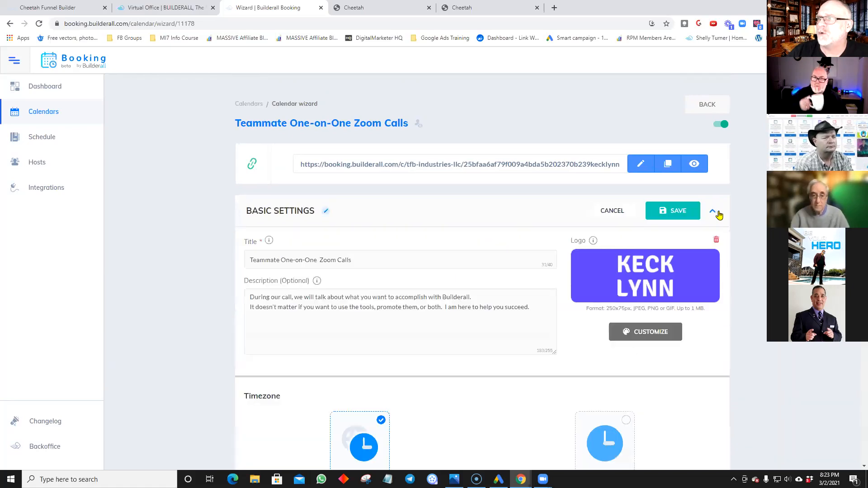
scroll(701, 229, down, 10)
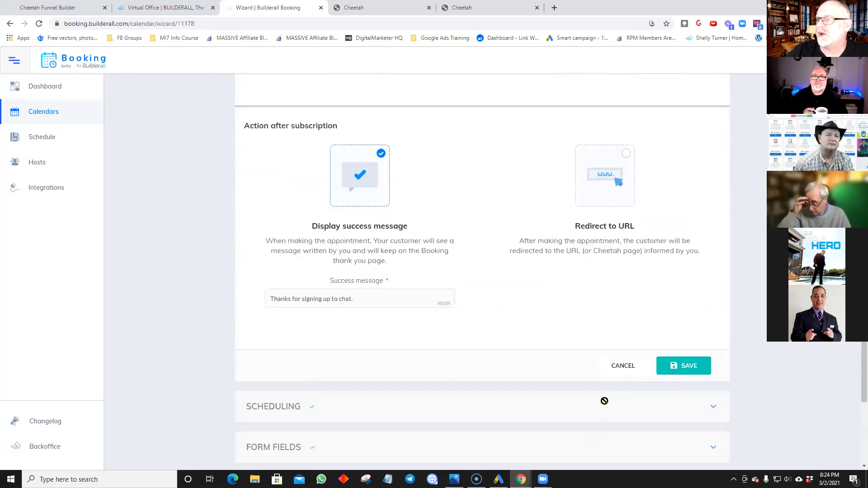
click(604, 401)
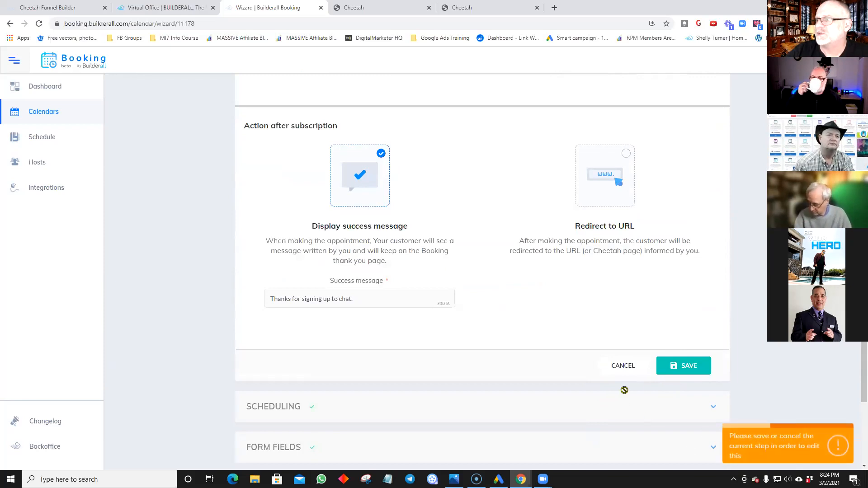
click(623, 365)
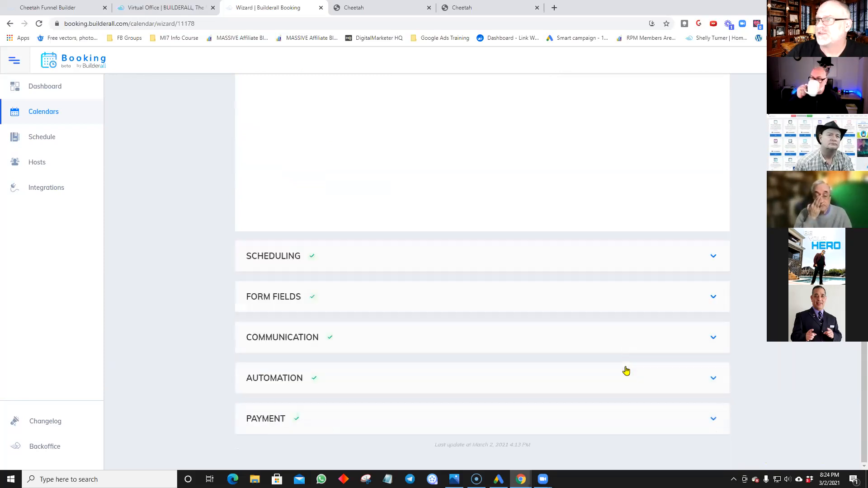
click(660, 256)
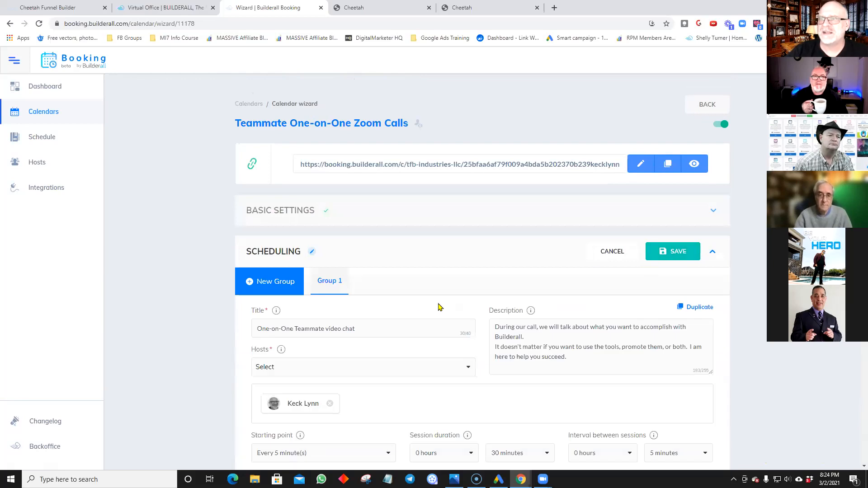
scroll(415, 295, down, 2)
scroll(411, 294, down, 3)
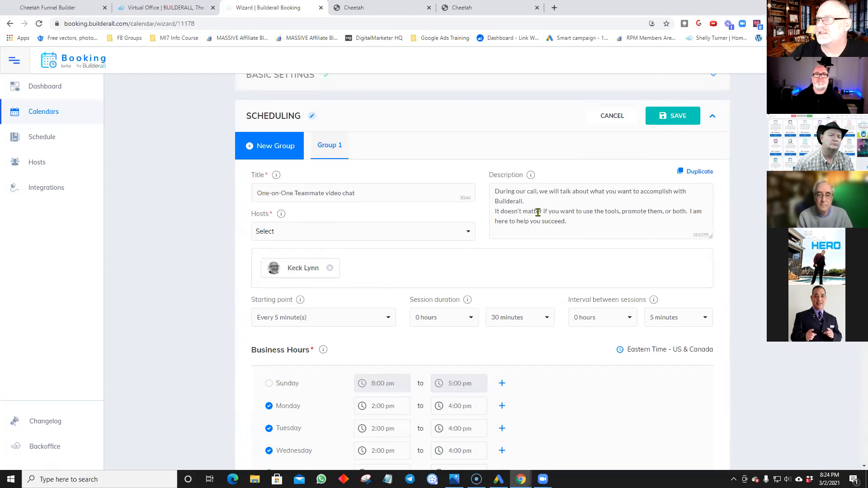
scroll(332, 309, down, 3)
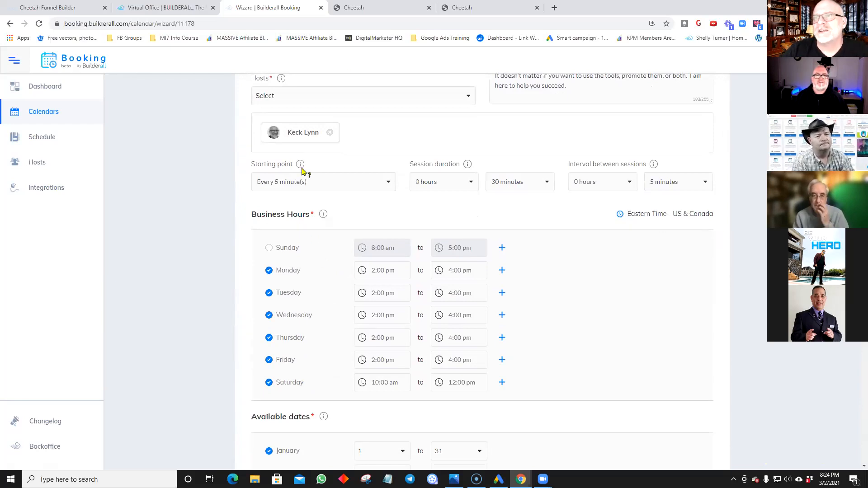
Step: Keep the starting point at every 5 minutes and session duration at 0 hours 30 minutes
mouse_move(301, 166)
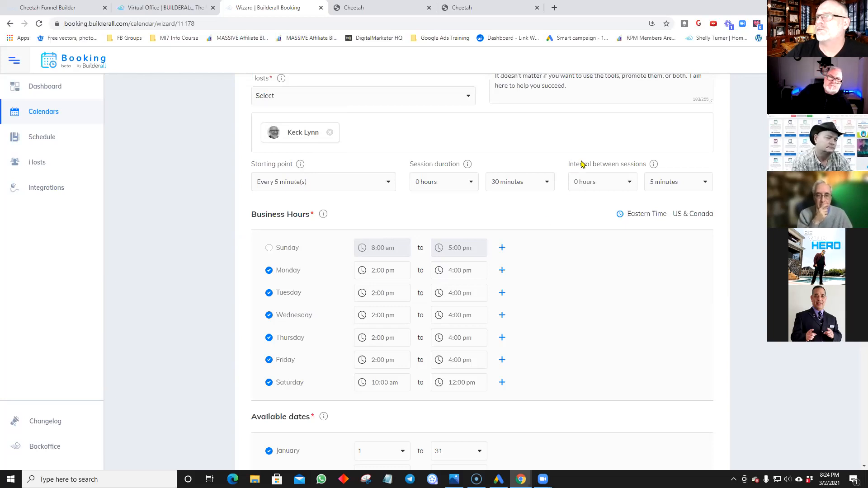
click(387, 183)
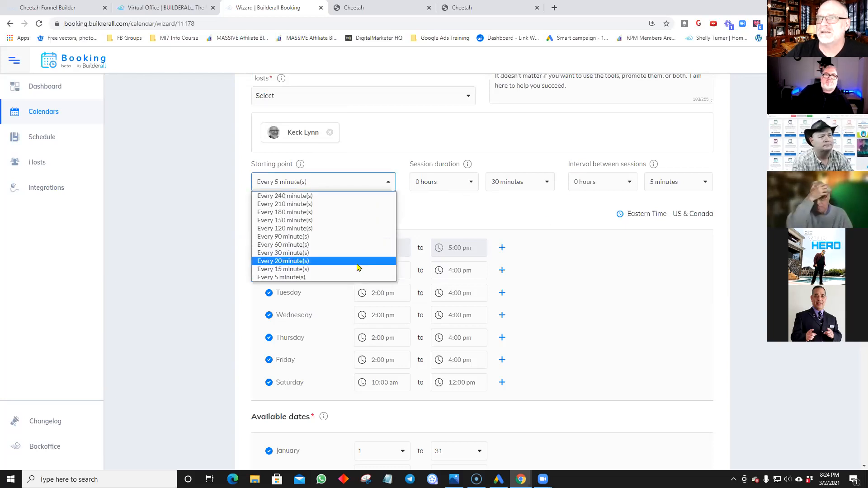
click(349, 278)
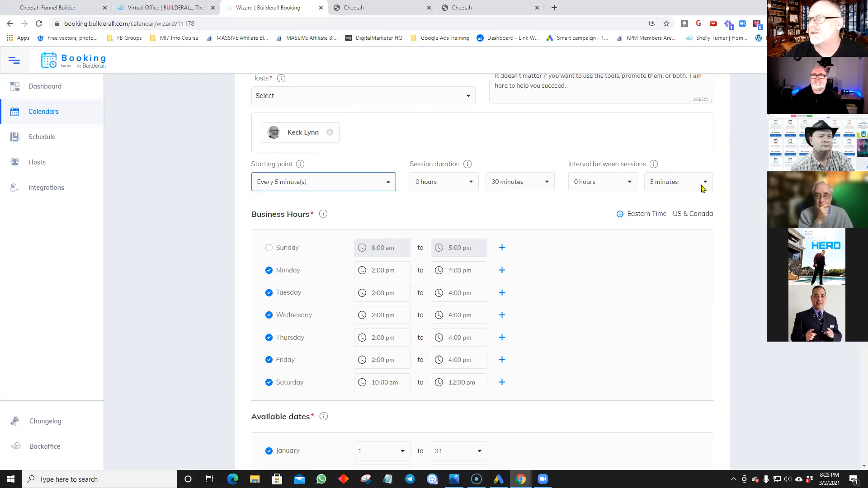
click(545, 184)
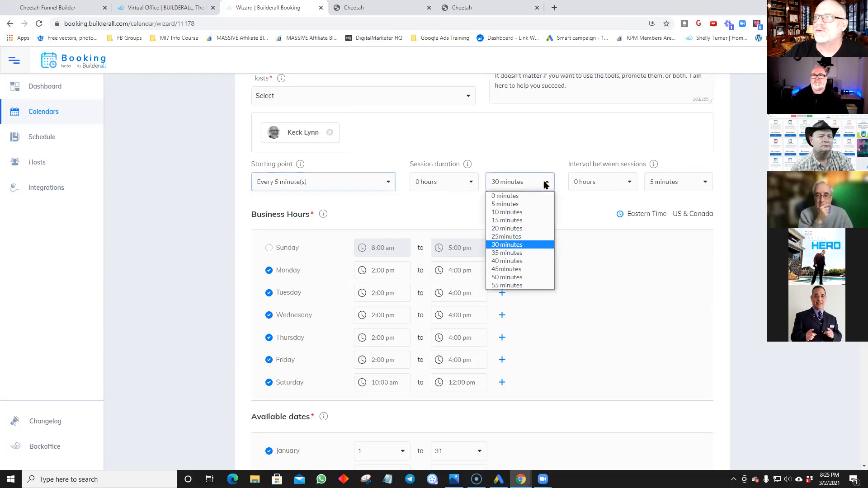
click(528, 247)
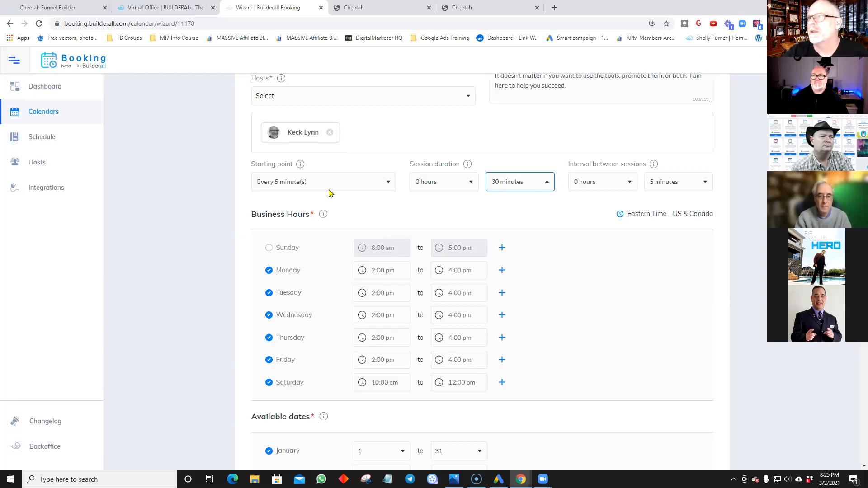
click(472, 183)
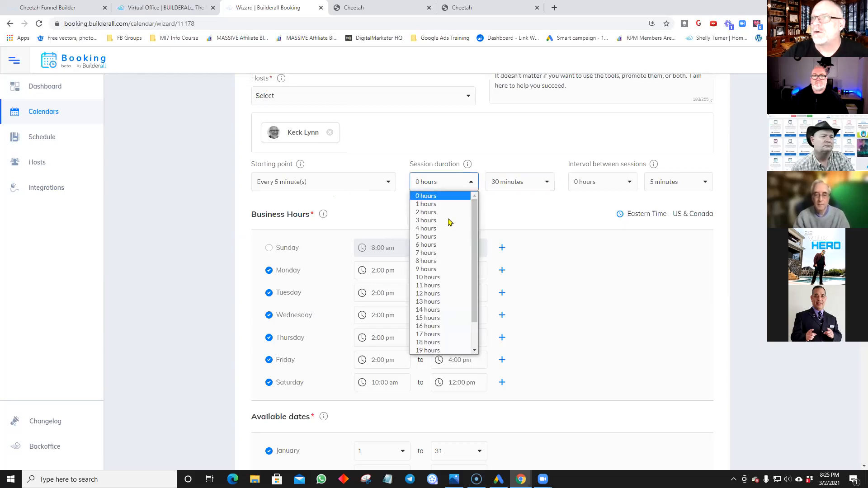
click(471, 180)
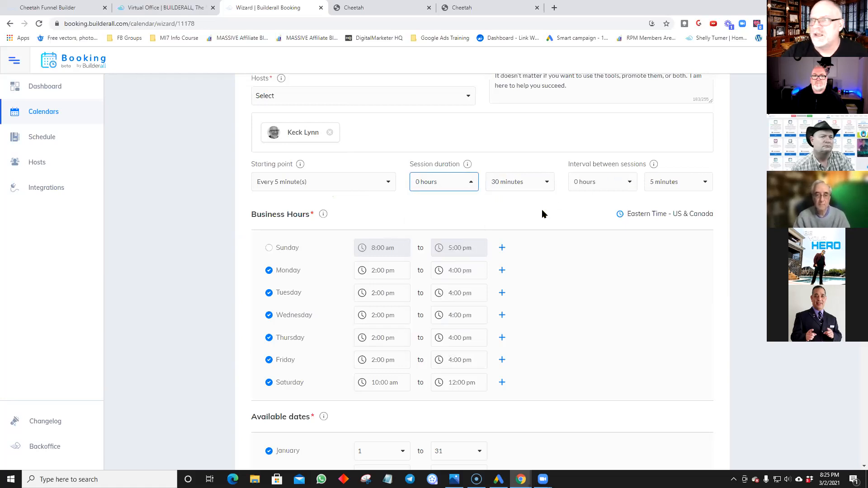
scroll(542, 214, down, 3)
Step: Toggle Sunday on and back off, and keep Monday's start time at 2 pm
scroll(536, 216, up, 1)
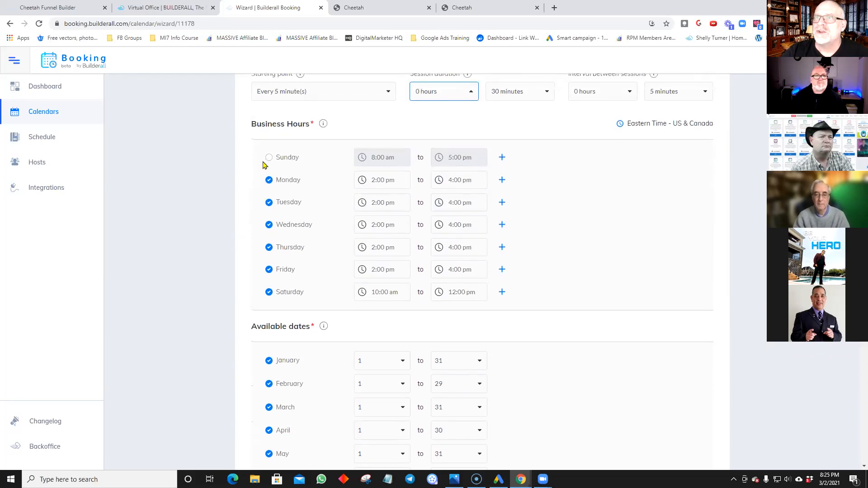
click(269, 157)
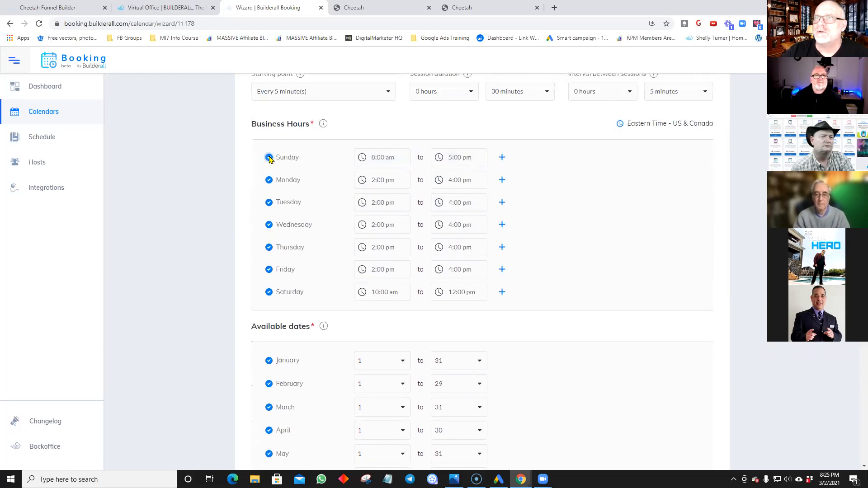
click(269, 158)
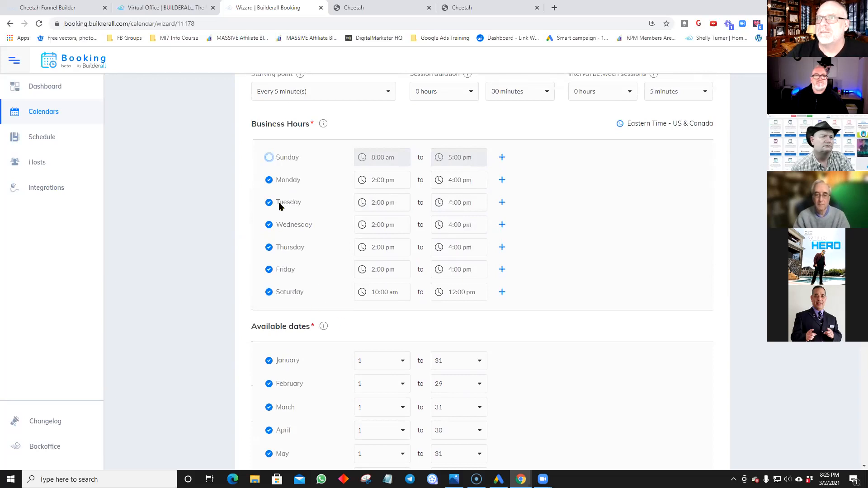
click(376, 182)
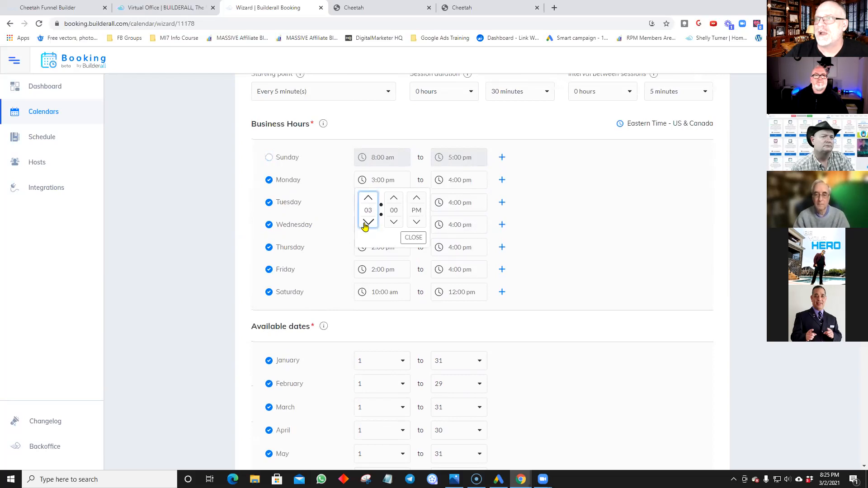
click(417, 222)
click(415, 198)
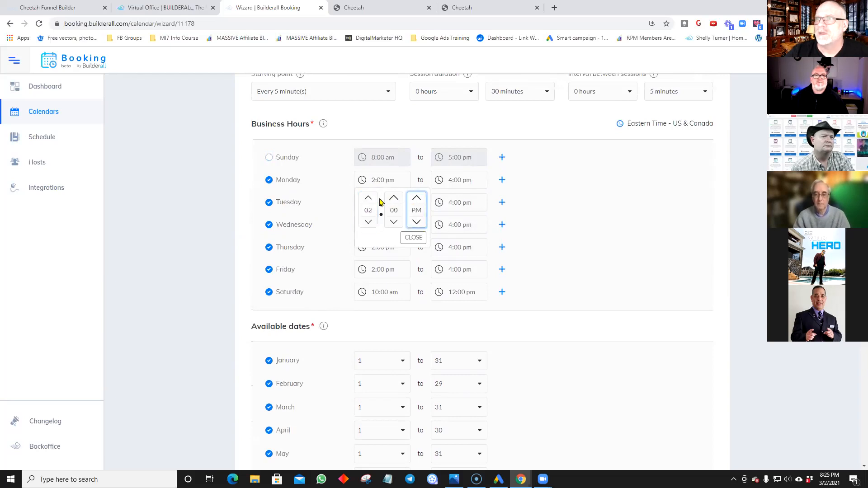
Step: Toggle Wednesday and Saturday off and on, then add and delete an empty Thursday time range
click(329, 224)
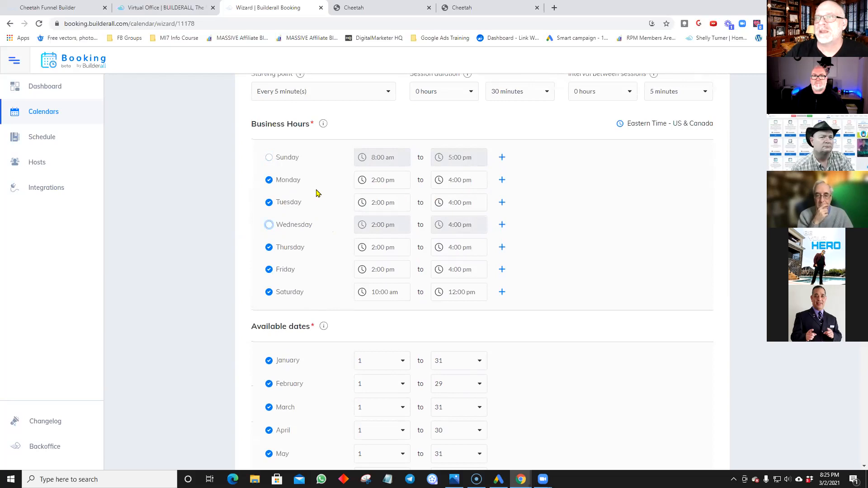
click(269, 226)
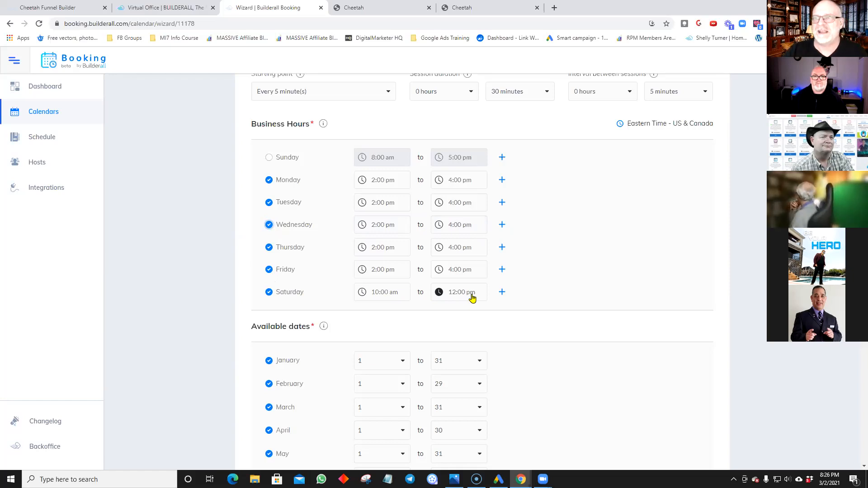
click(269, 293)
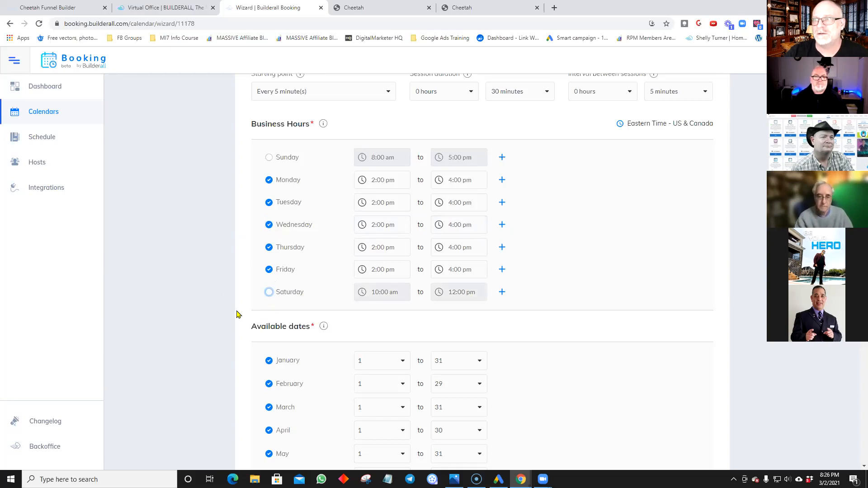
click(269, 292)
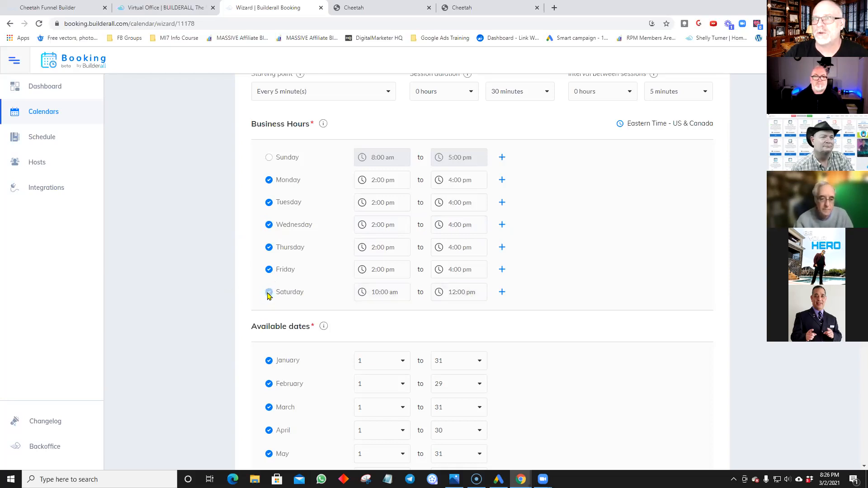
click(502, 248)
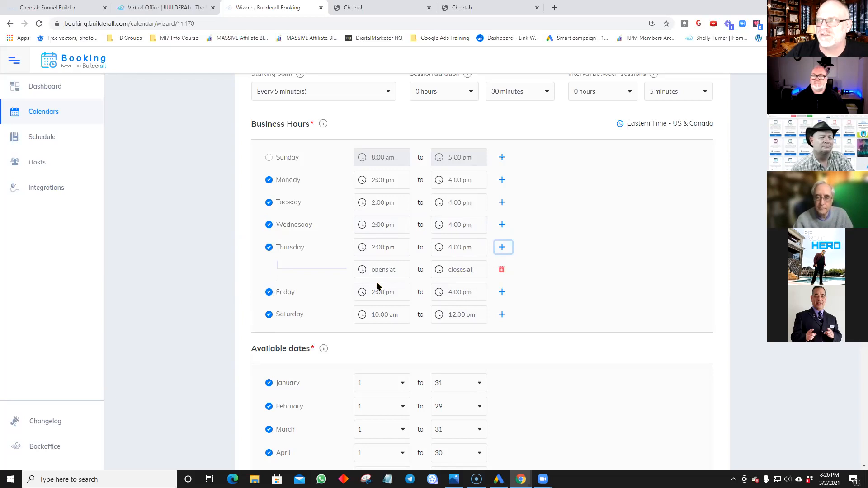
click(502, 271)
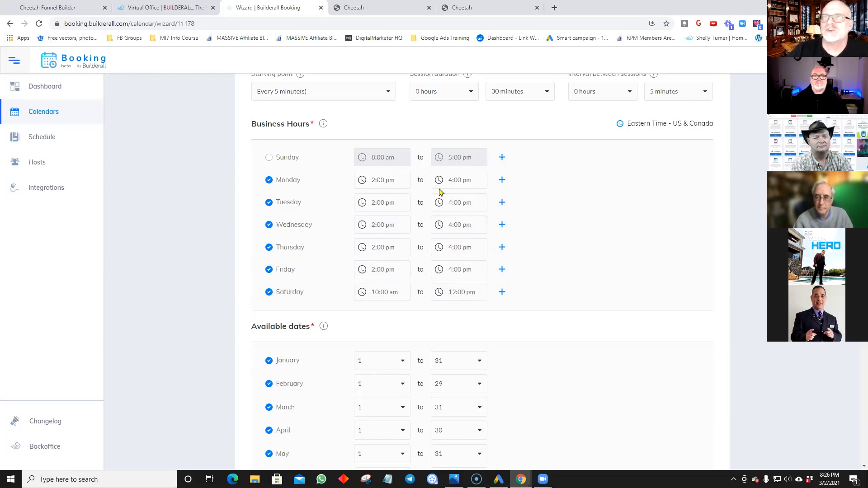
scroll(347, 225, down, 1)
scroll(347, 225, down, 4)
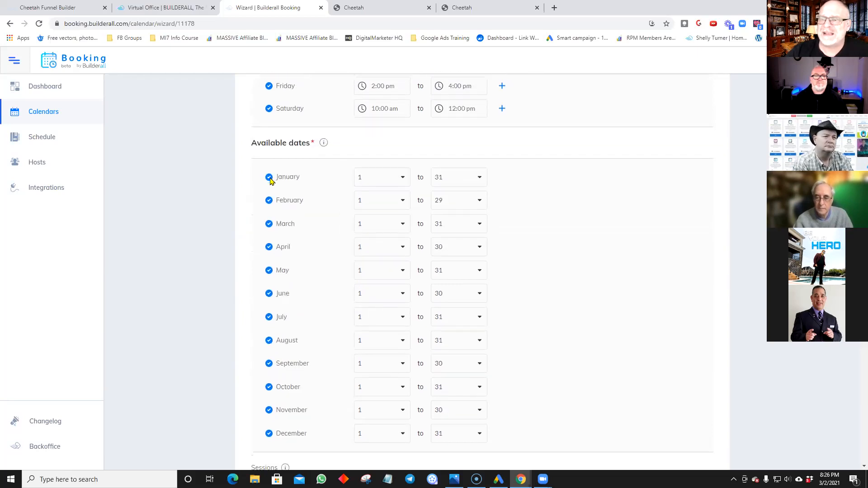
scroll(276, 348, down, 3)
scroll(307, 212, up, 3)
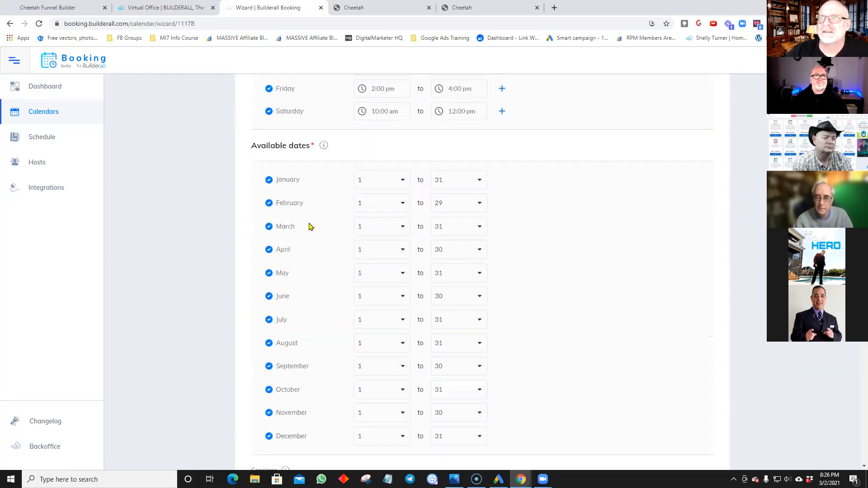
scroll(290, 207, down, 1)
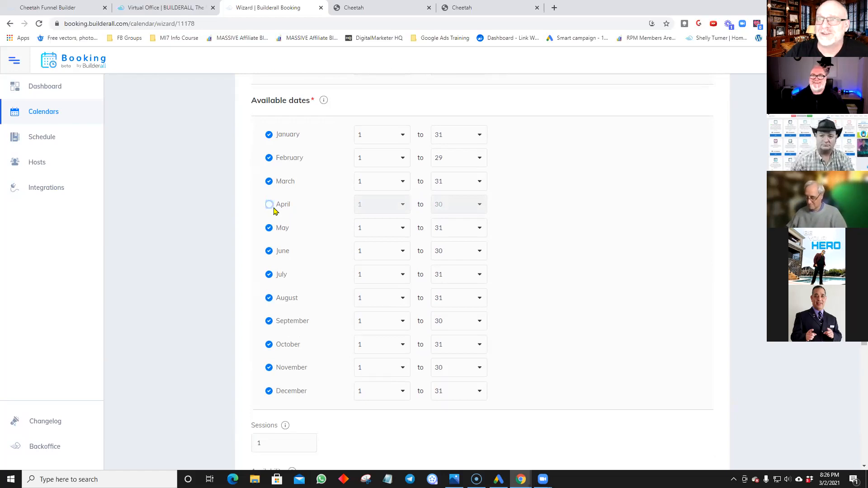
click(269, 206)
scroll(321, 304, down, 2)
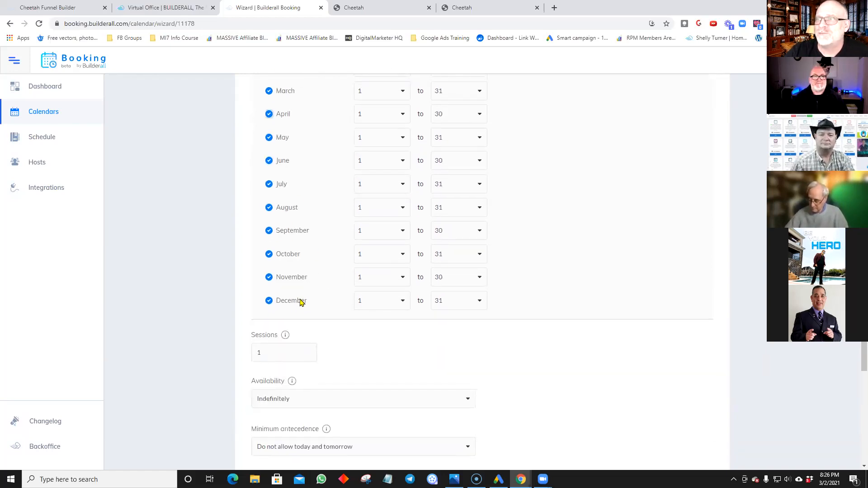
scroll(314, 294, up, 3)
scroll(315, 294, down, 6)
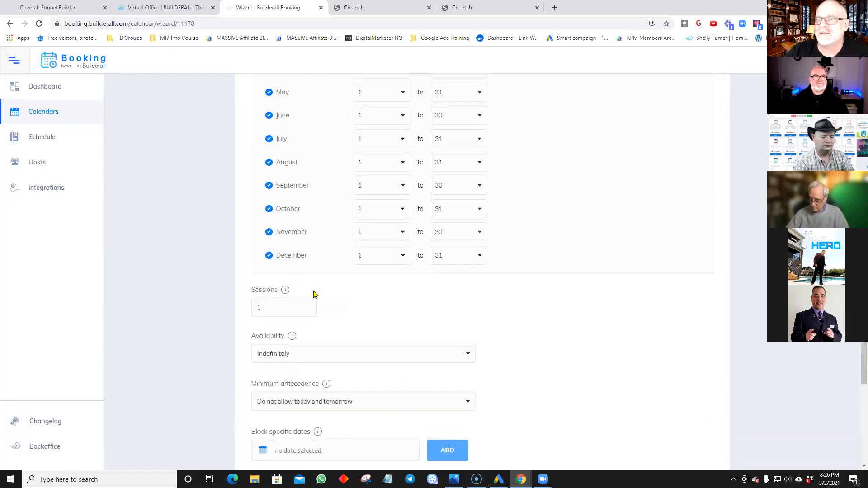
scroll(301, 311, down, 1)
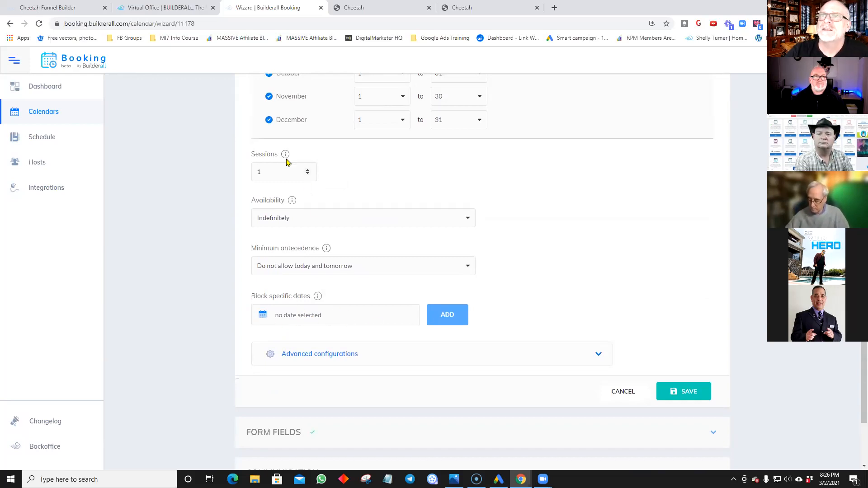
mouse_move(287, 157)
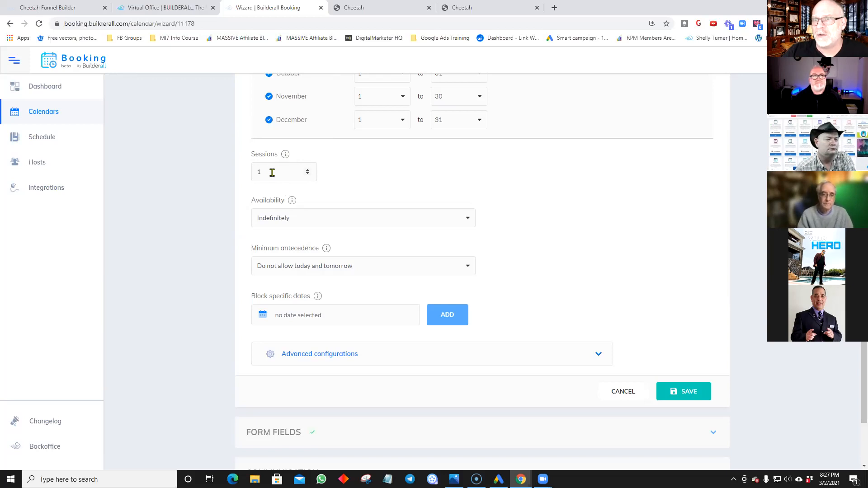
scroll(319, 221, down, 2)
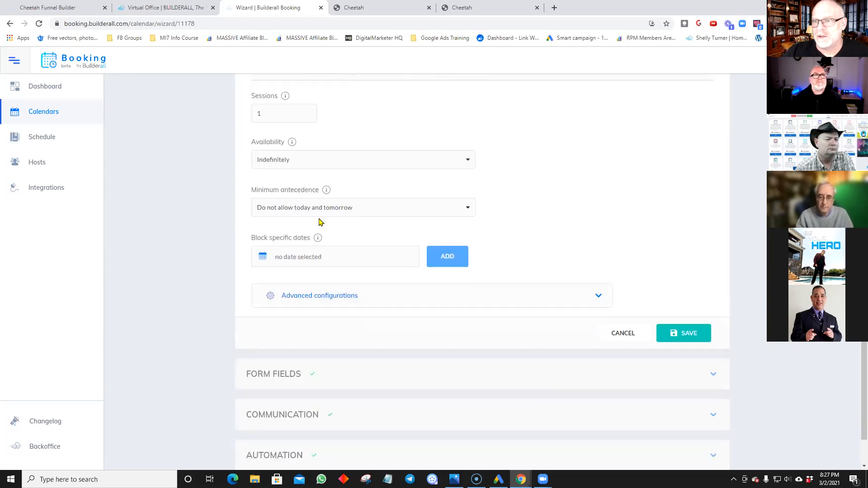
scroll(320, 221, up, 2)
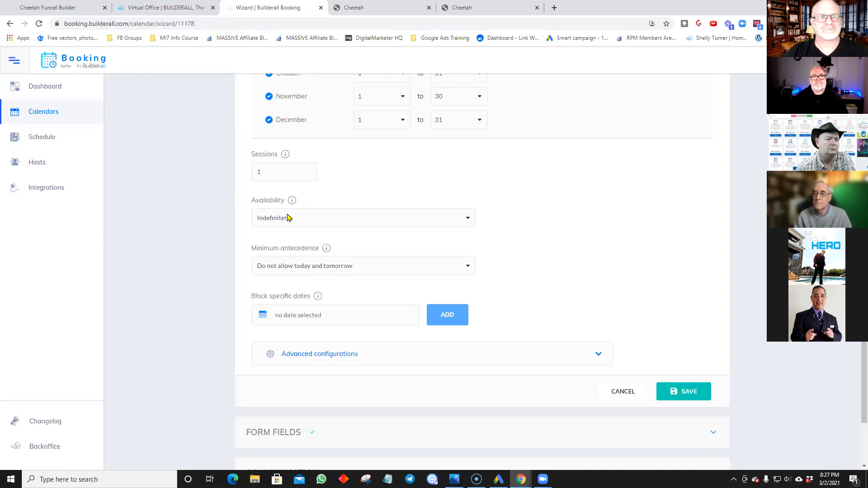
mouse_move(291, 202)
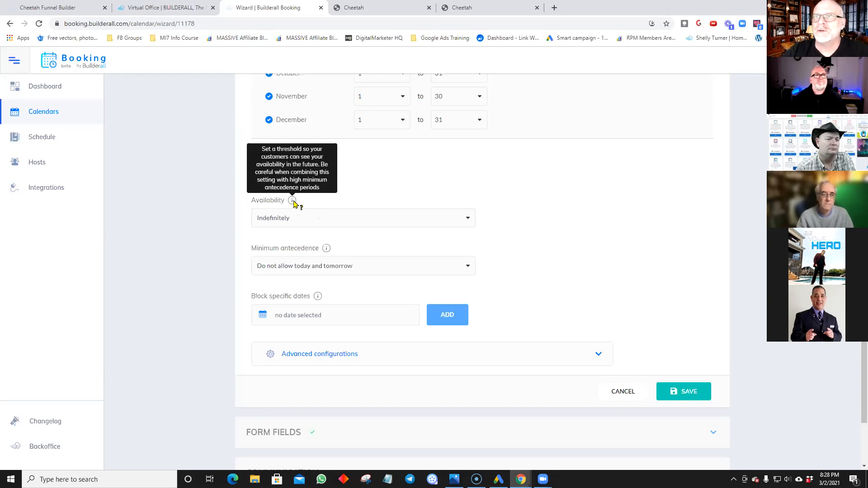
click(467, 220)
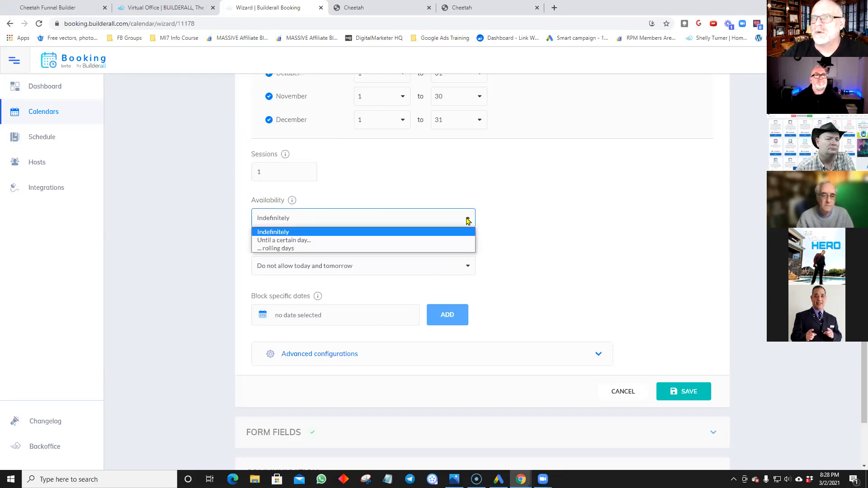
click(278, 221)
scroll(296, 230, down, 1)
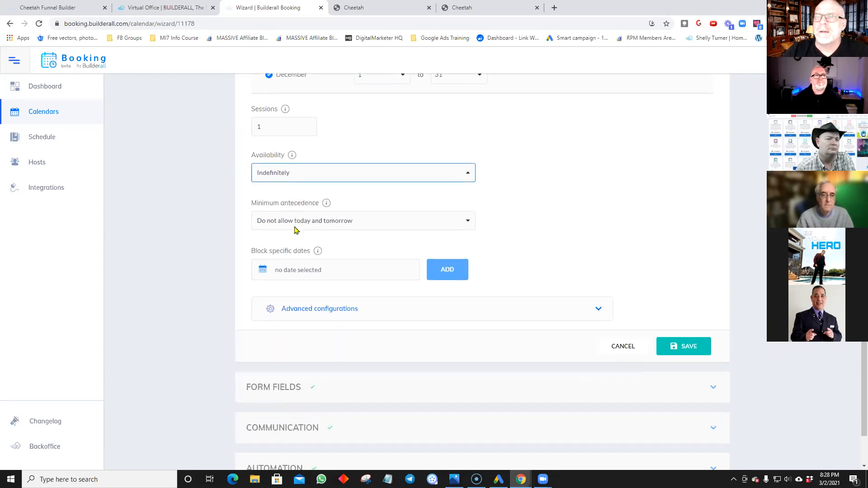
scroll(295, 230, down, 1)
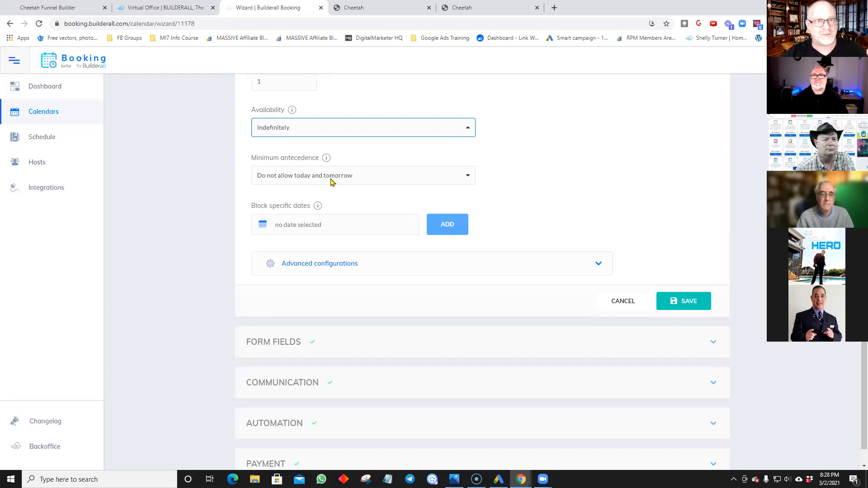
Step: Switch minimum antecedence to 'Without minimum antecedence', back to 'Do not allow today and tomorrow', then expand Advanced configurations
click(466, 179)
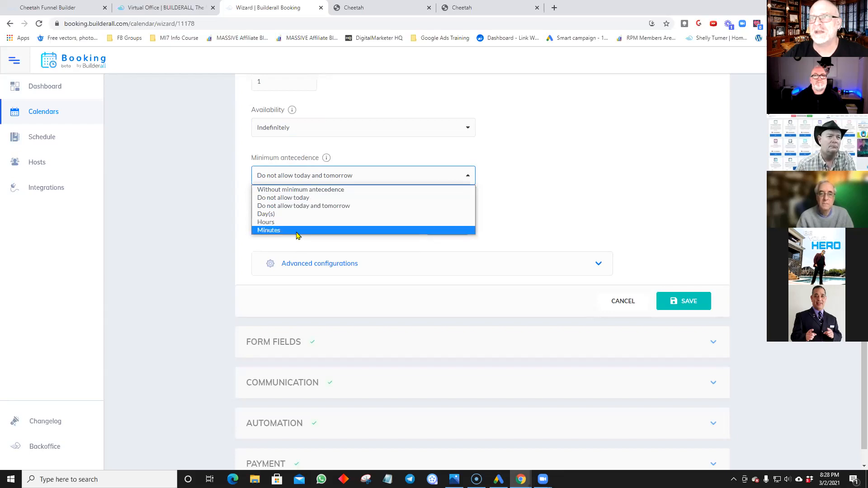
click(287, 190)
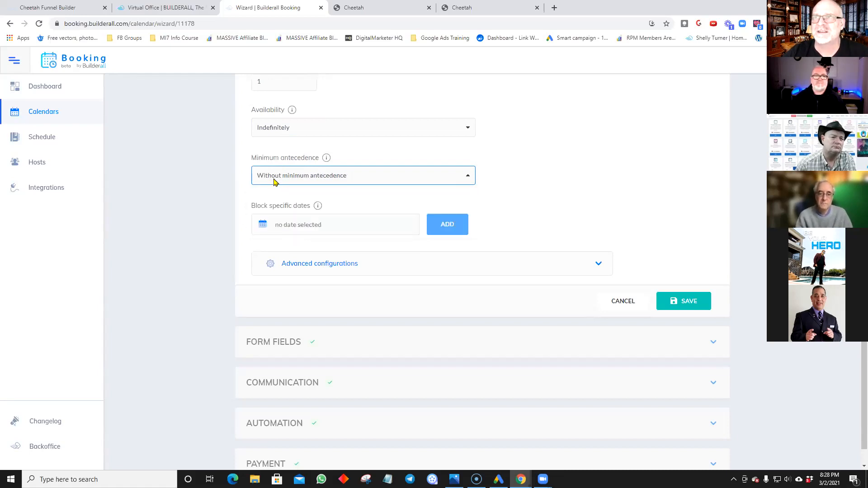
click(466, 180)
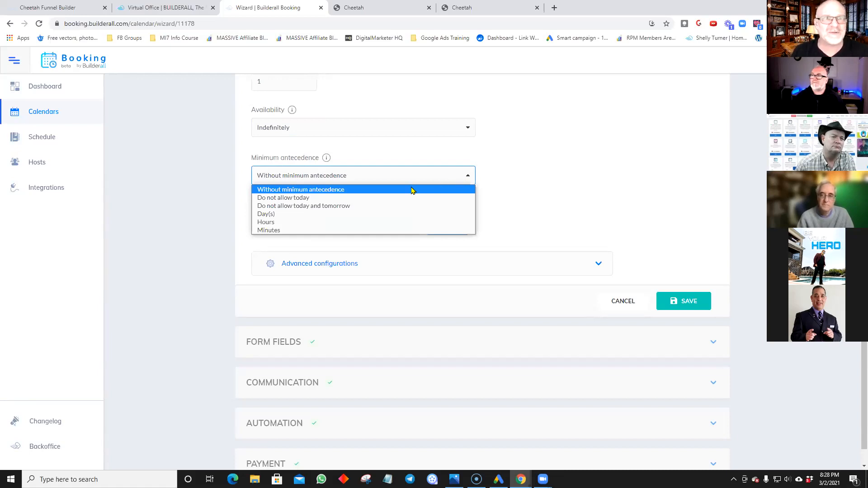
click(312, 209)
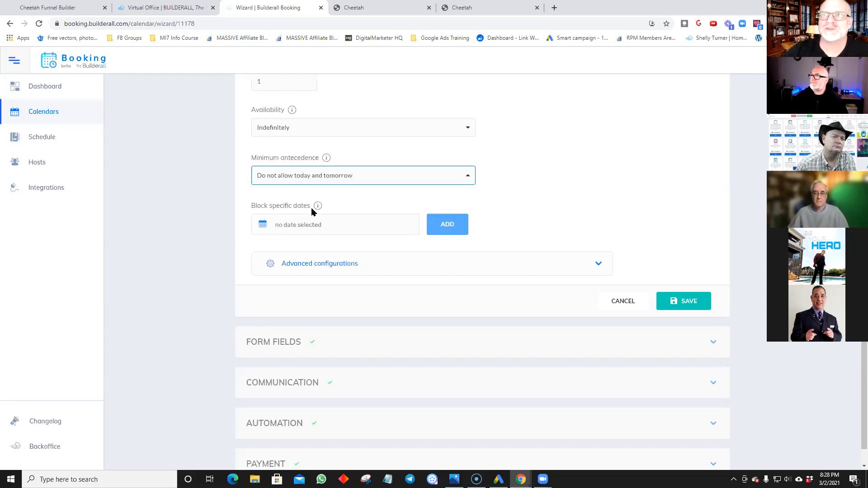
mouse_move(316, 207)
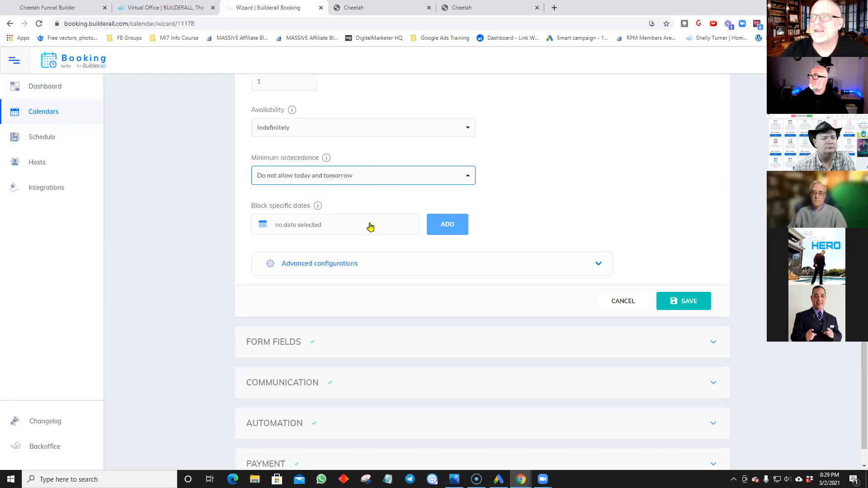
scroll(422, 246, down, 1)
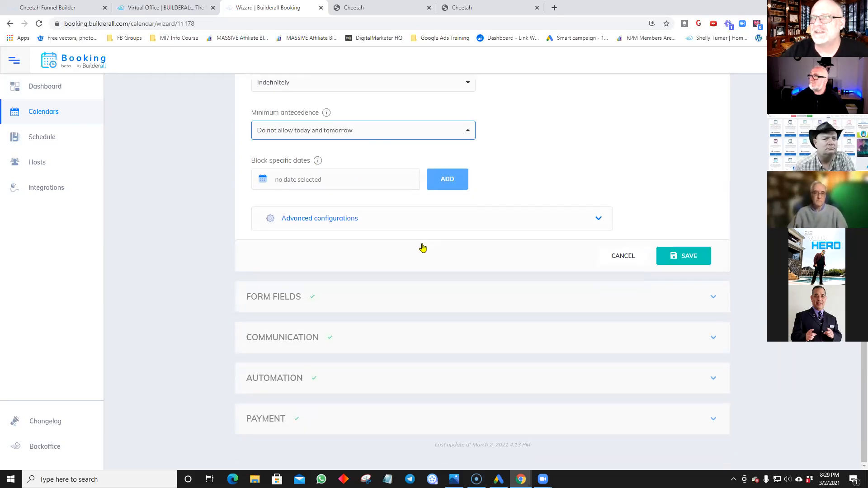
click(600, 221)
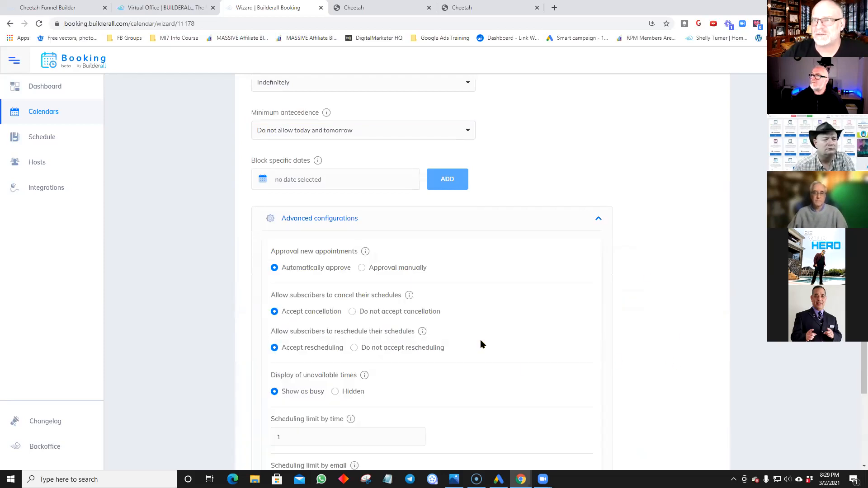
scroll(481, 341, down, 2)
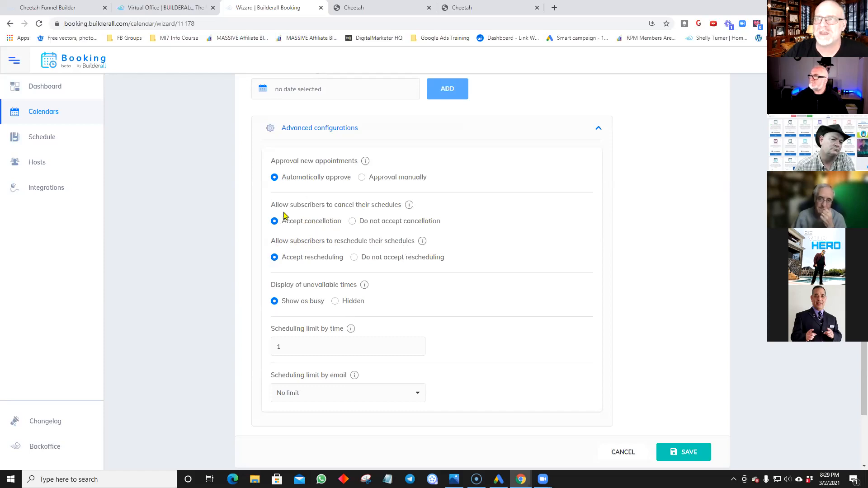
scroll(277, 283, down, 1)
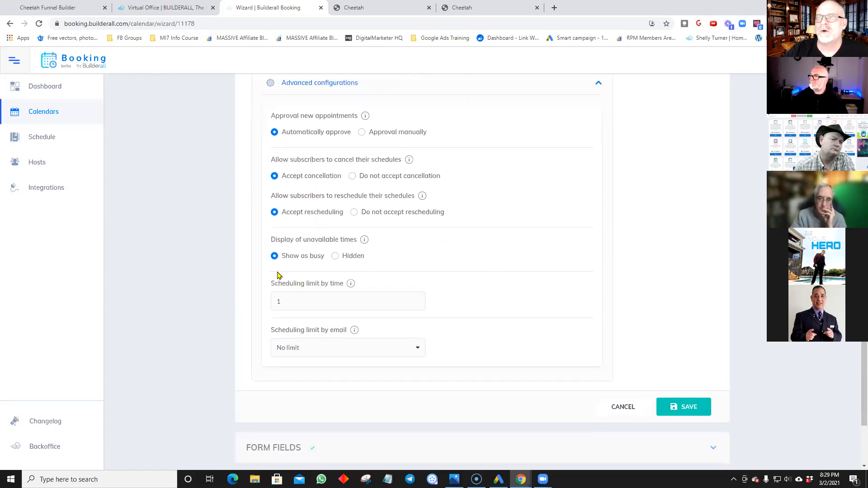
scroll(278, 272, down, 1)
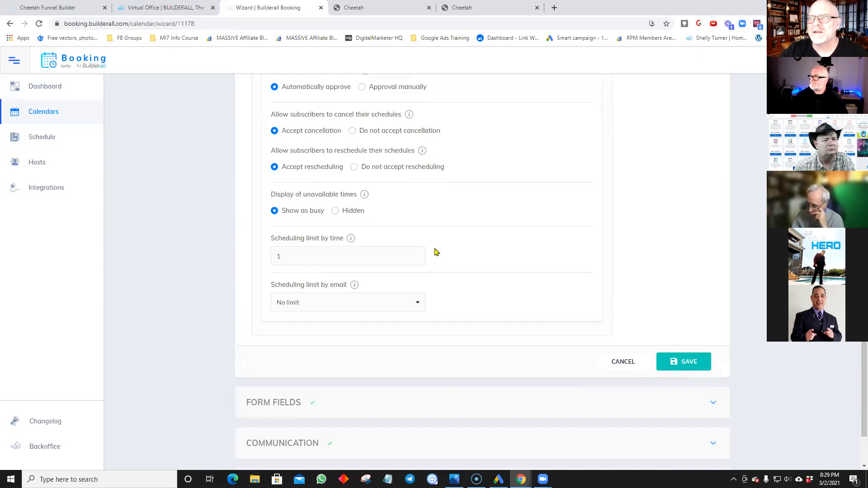
scroll(436, 252, down, 1)
mouse_move(351, 194)
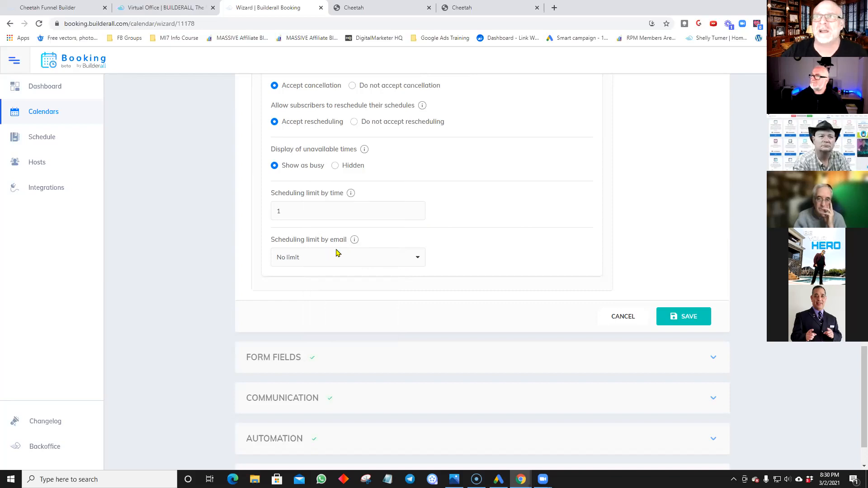
scroll(335, 251, up, 4)
scroll(335, 252, up, 4)
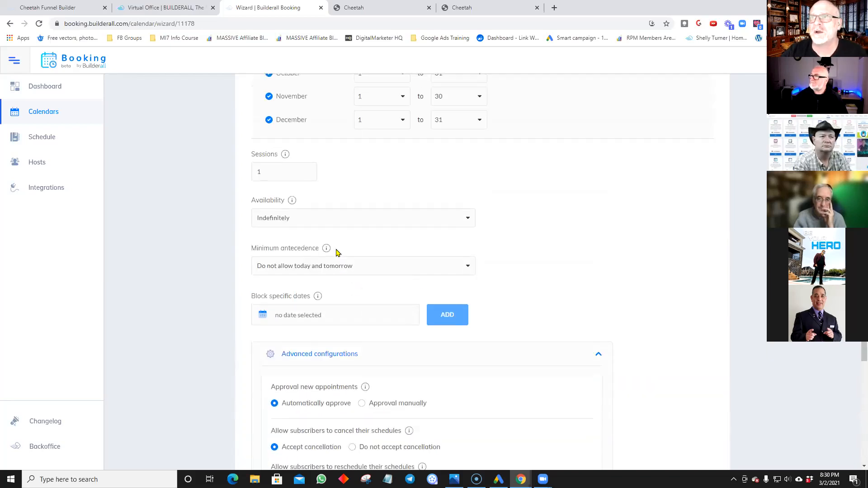
scroll(320, 193, down, 6)
scroll(320, 194, down, 3)
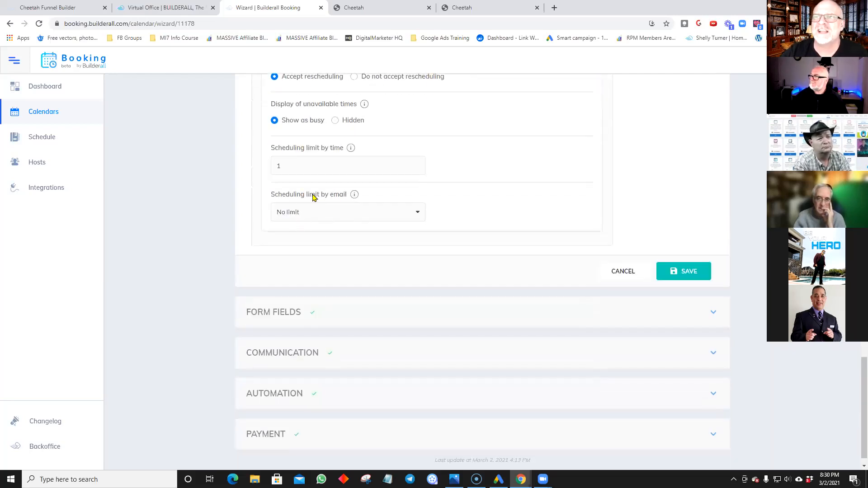
Step: Change the per-email scheduling limit from No limit to 1 Schedule
click(419, 216)
click(362, 234)
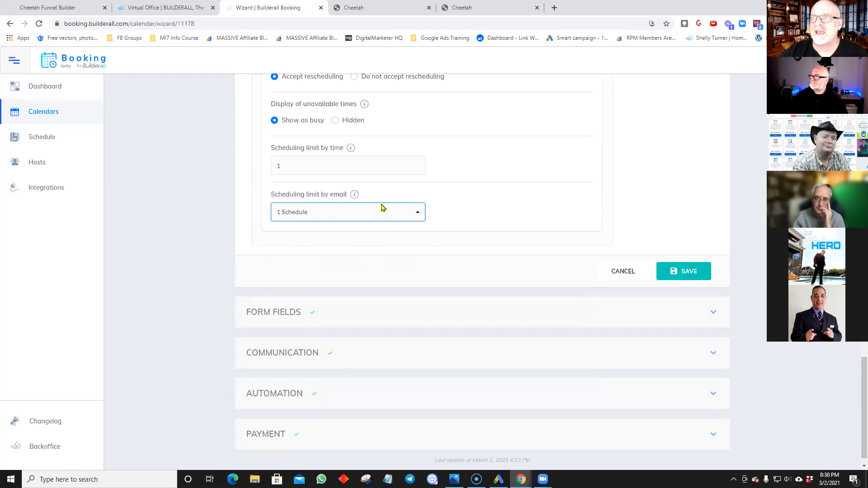
mouse_move(351, 150)
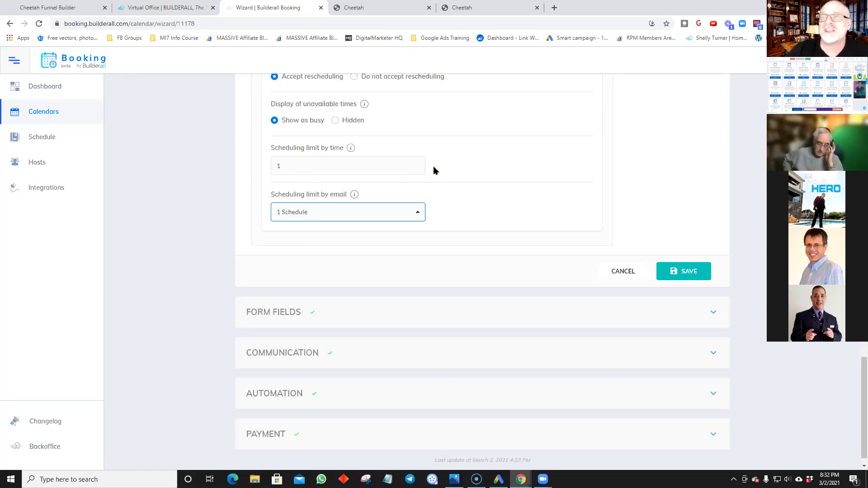
Step: Review the Scheduling section and save the Teammate calendar's scheduling settings
scroll(639, 198, up, 3)
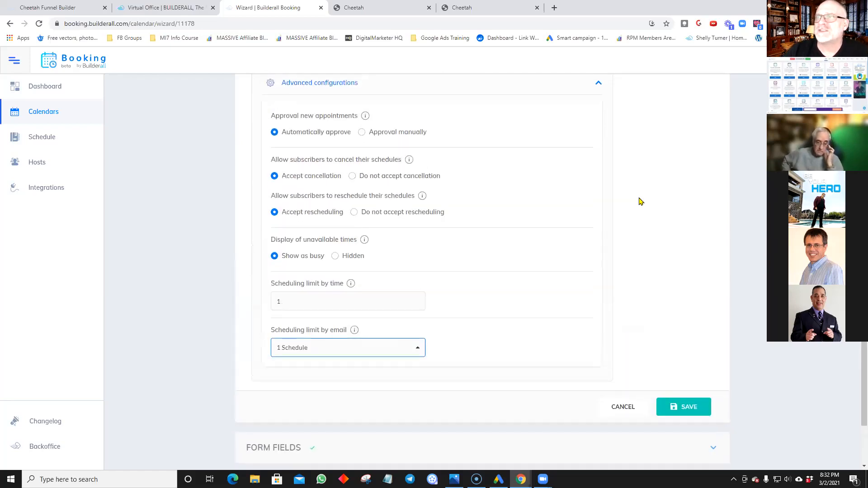
scroll(639, 202, up, 9)
scroll(639, 201, up, 12)
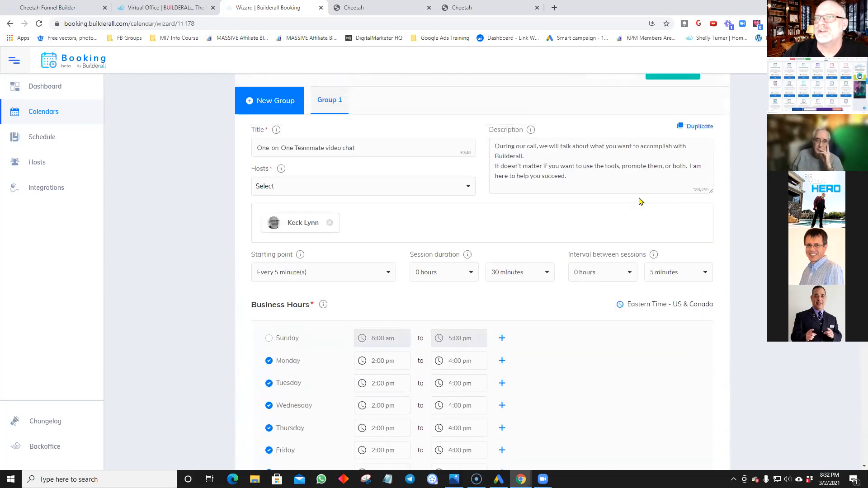
scroll(639, 201, up, 4)
scroll(639, 201, down, 10)
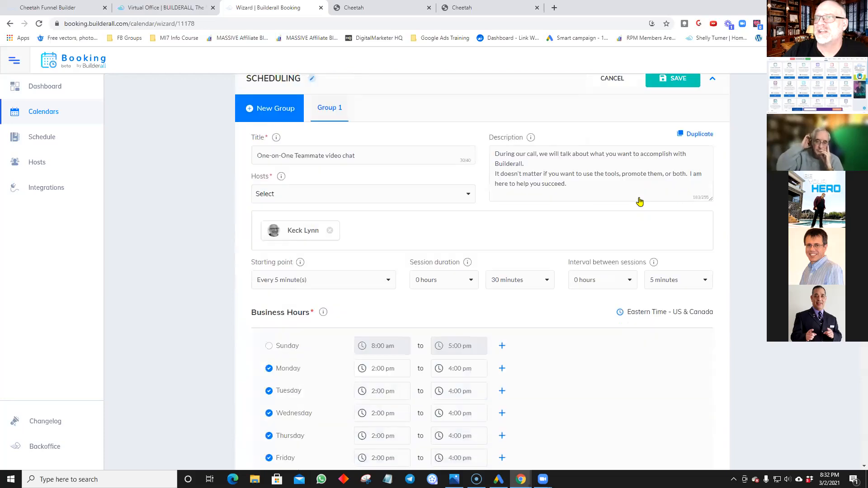
scroll(639, 202, down, 20)
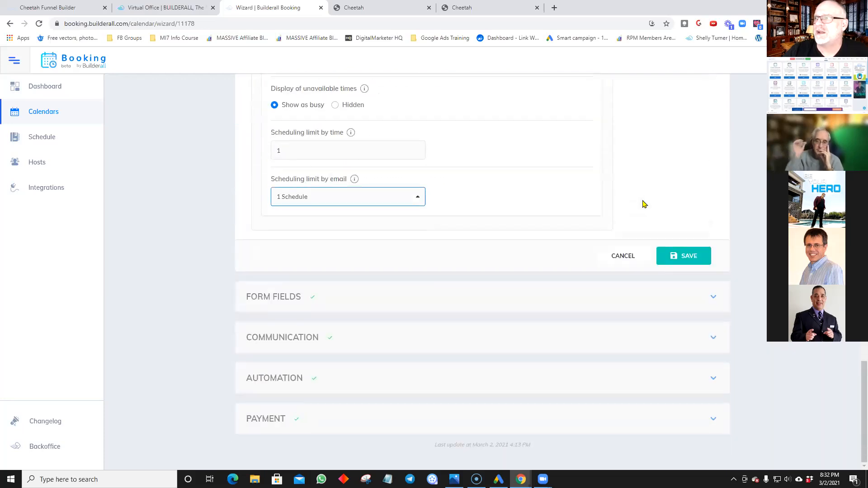
click(686, 260)
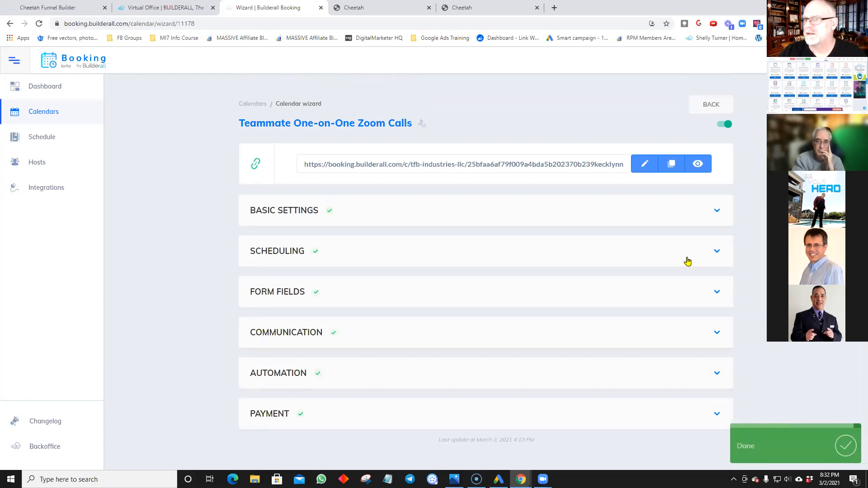
click(379, 296)
Step: Start a new custom form field, then close it without adding anything
scroll(452, 348, down, 2)
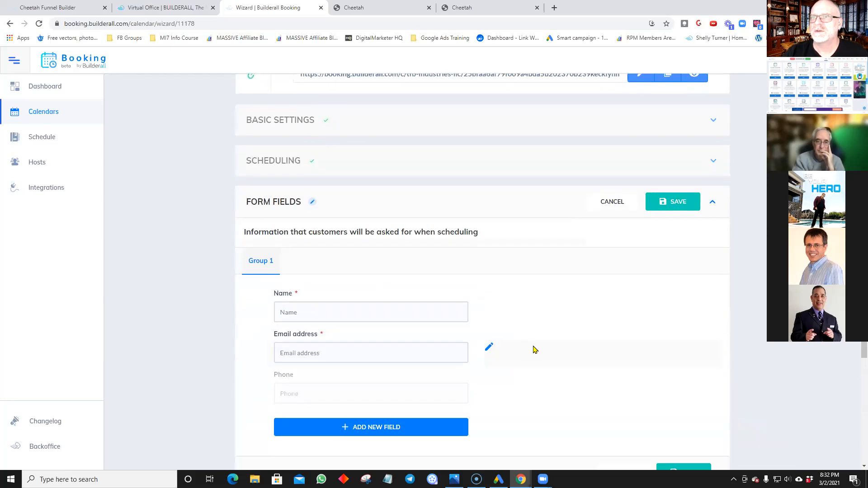
scroll(535, 349, down, 2)
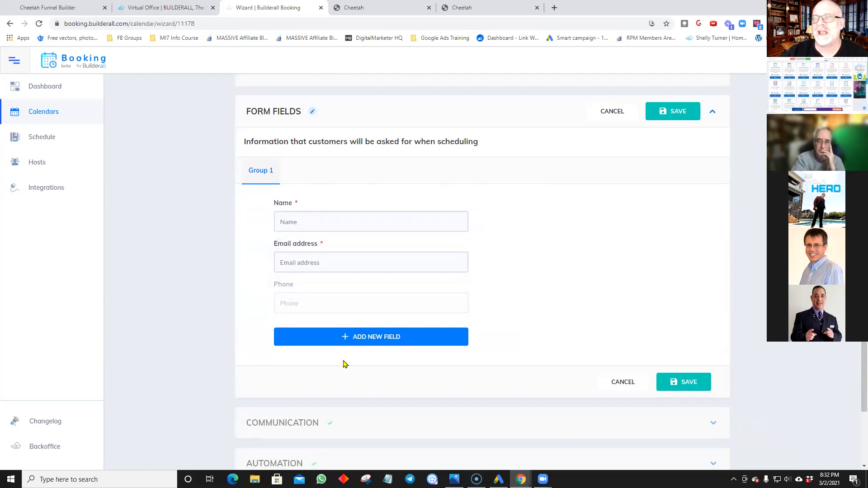
click(357, 339)
click(424, 202)
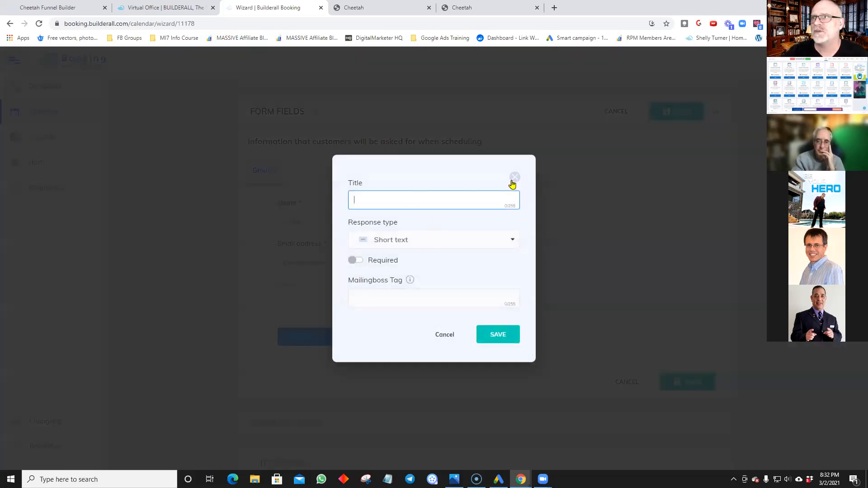
click(513, 179)
mouse_move(286, 228)
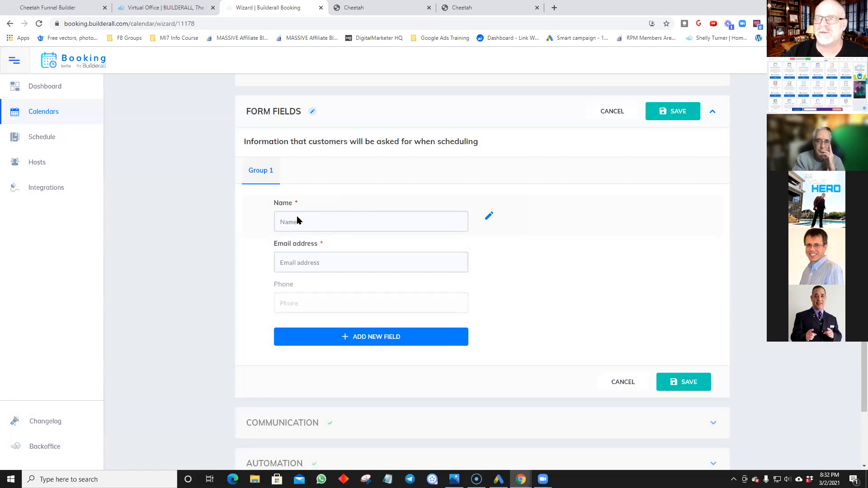
mouse_move(280, 313)
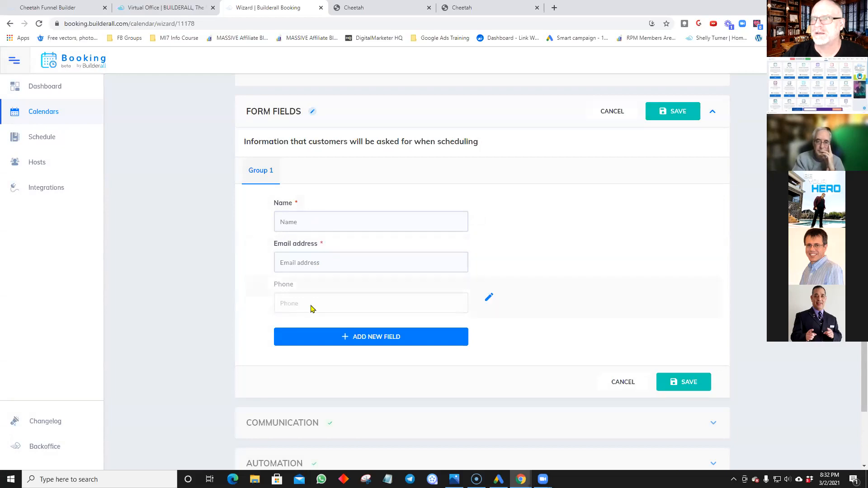
Step: Set the Phone field's visibility to Optional instead of Required and save the form fields
click(489, 297)
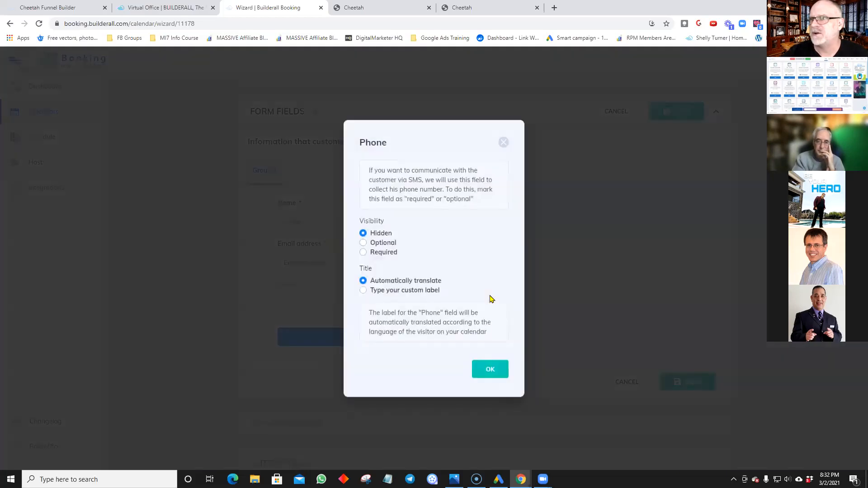
click(362, 252)
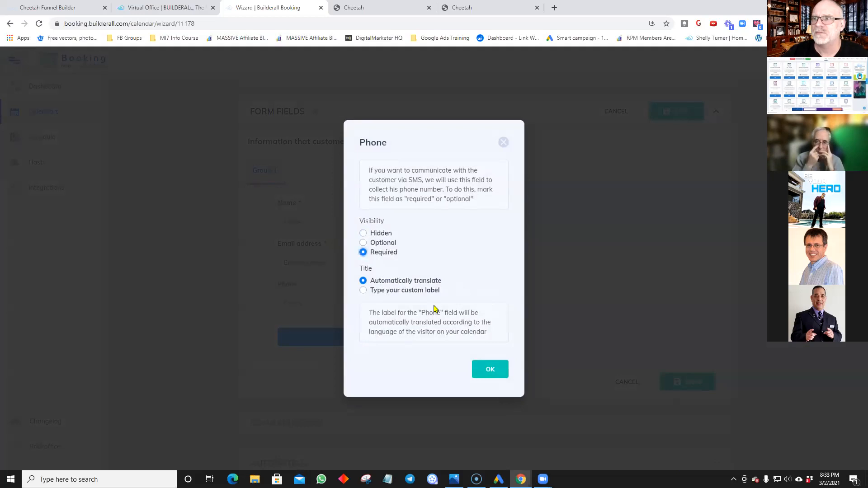
click(497, 373)
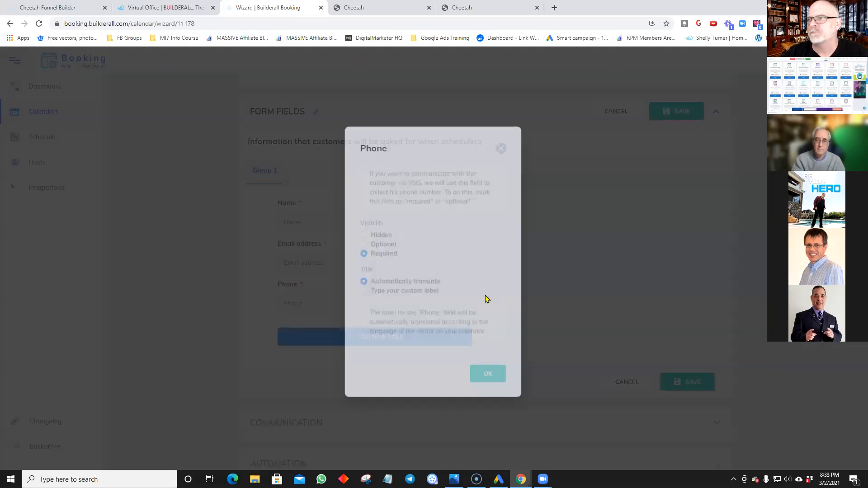
click(488, 297)
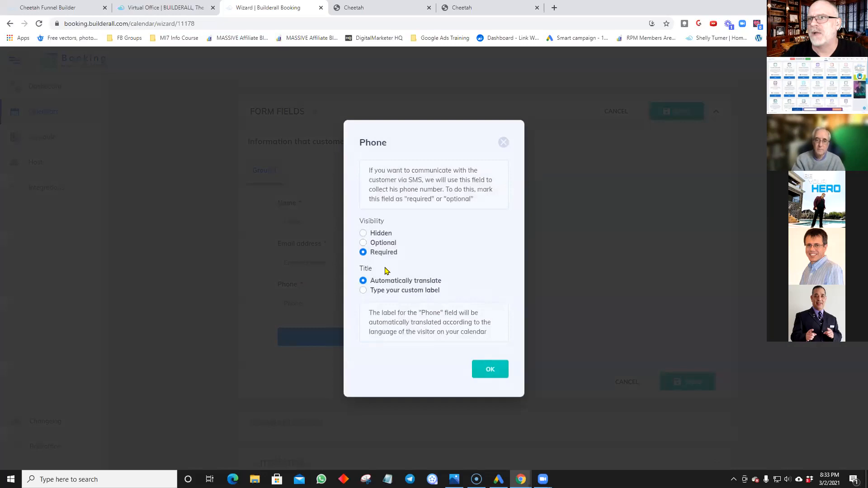
click(363, 243)
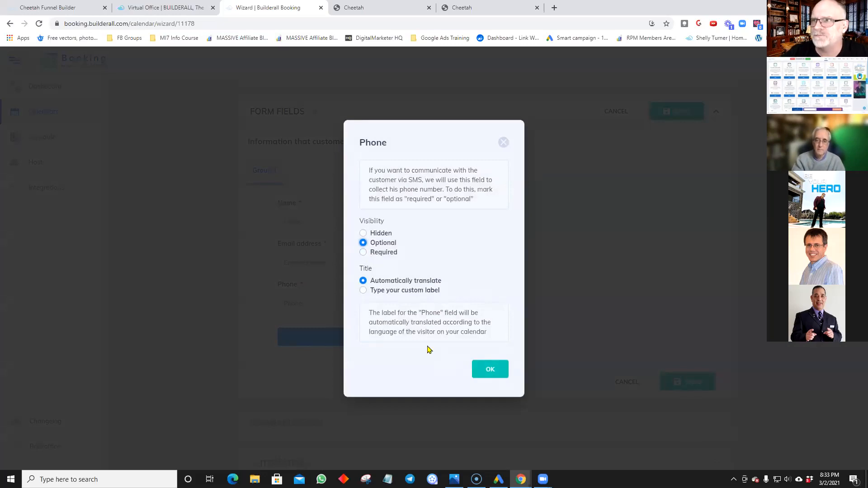
click(484, 374)
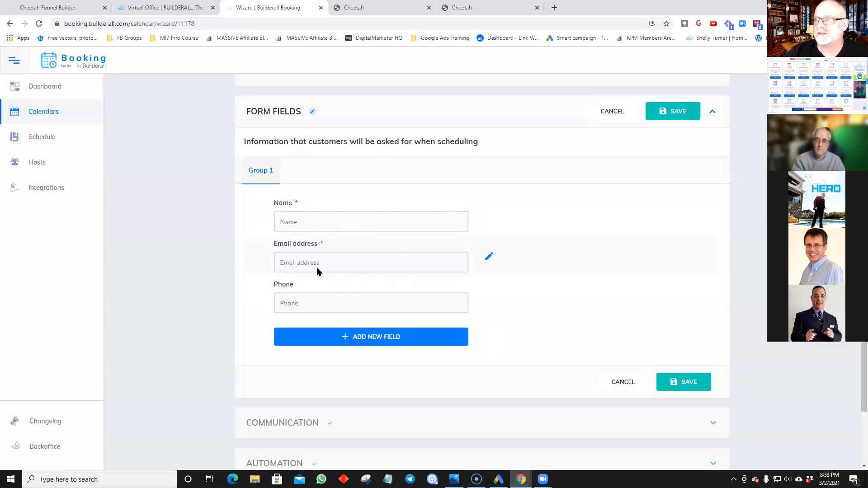
click(680, 382)
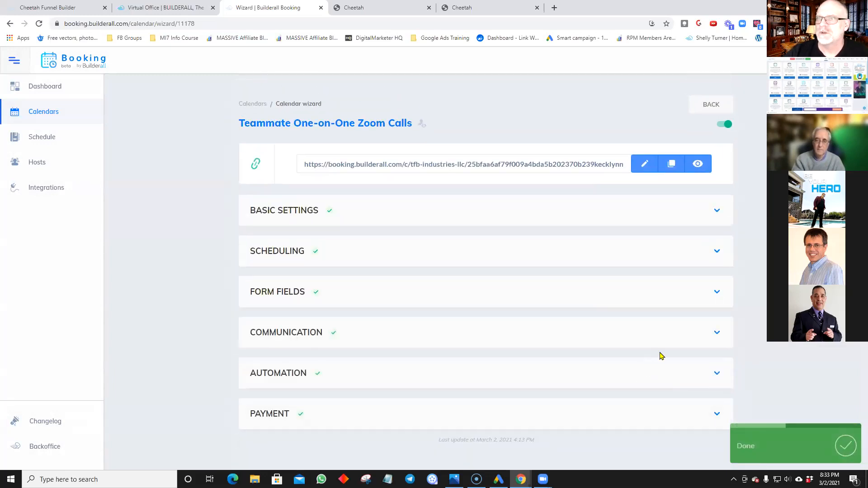
Step: Review the confirmation email options in Communication, cancel unchanged, and return to the Calendars list
click(687, 335)
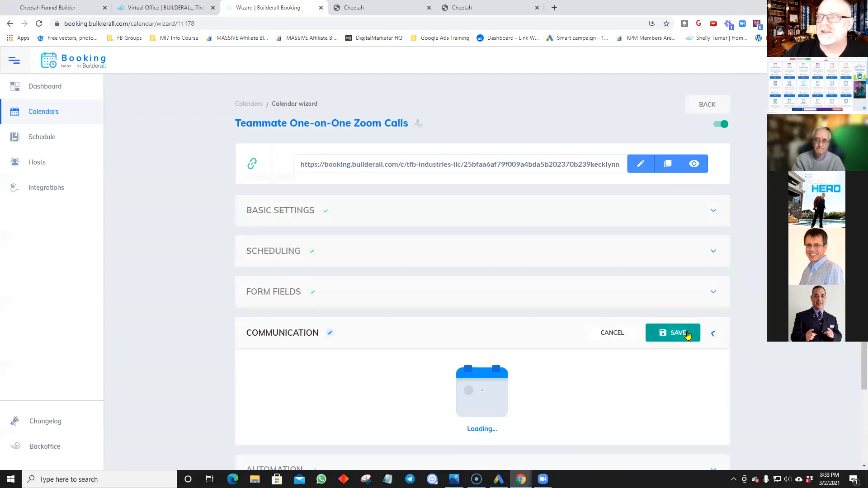
scroll(466, 340, down, 5)
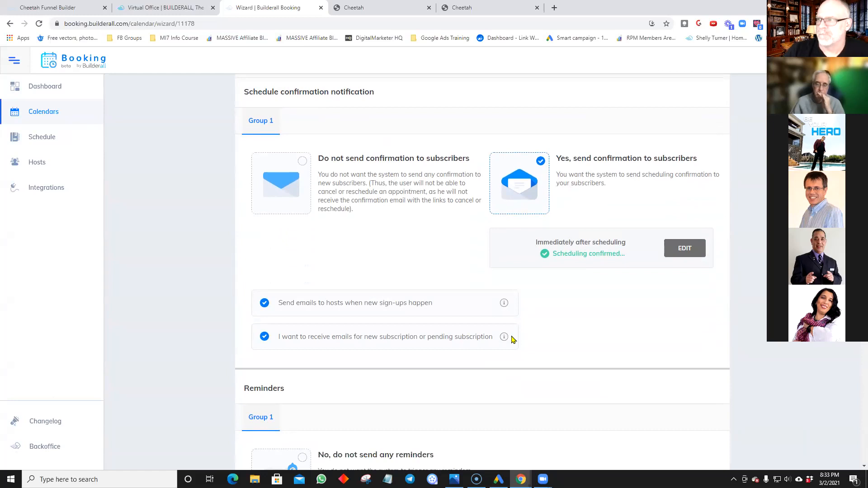
scroll(512, 340, down, 2)
scroll(513, 340, up, 5)
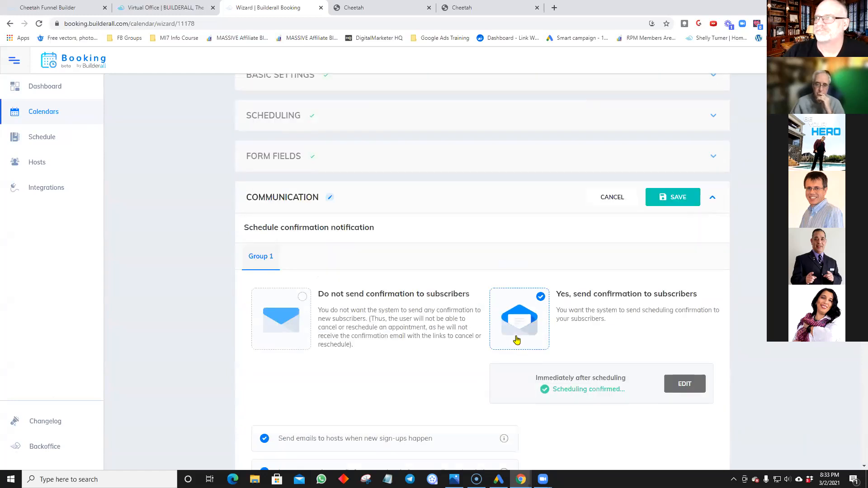
click(606, 197)
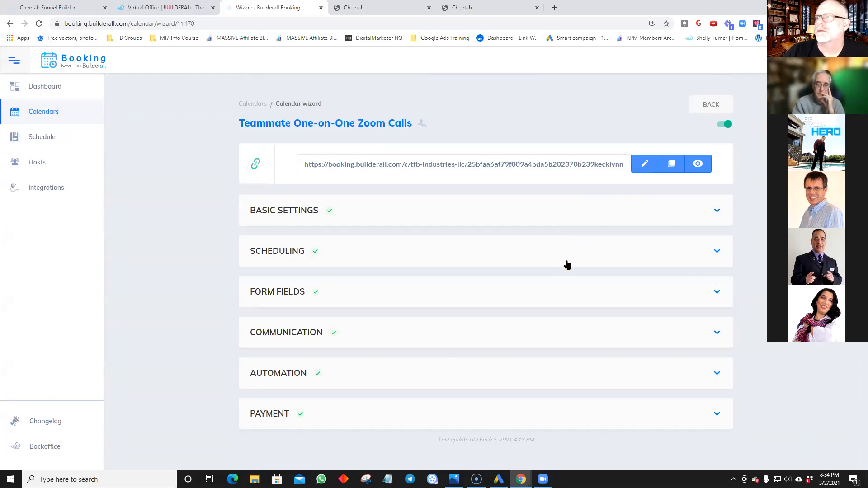
click(49, 113)
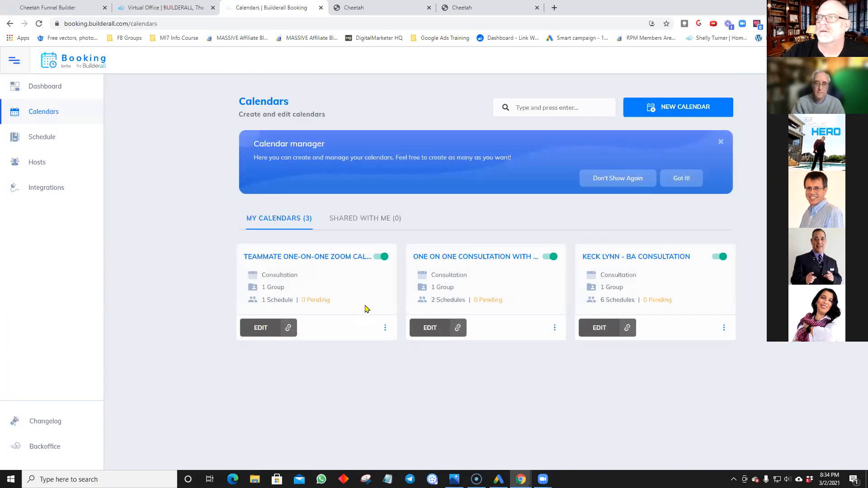
Step: Open the One on One Consultation calendar and browse its form field questions
click(427, 329)
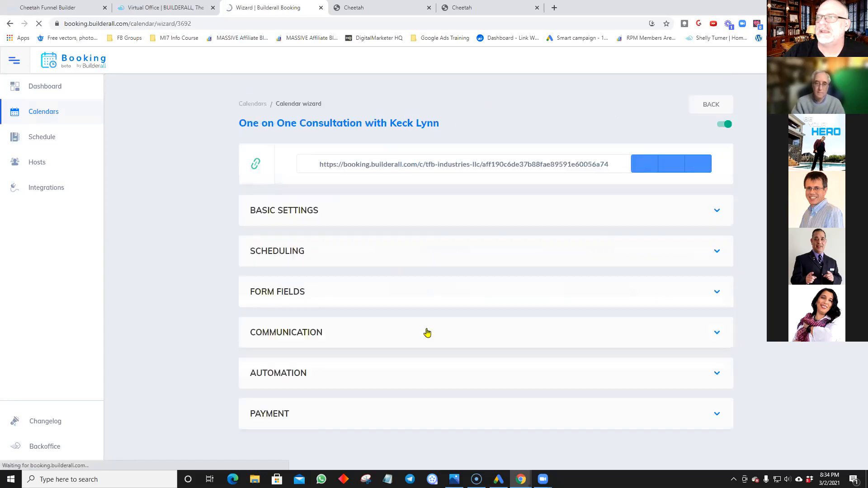
click(372, 298)
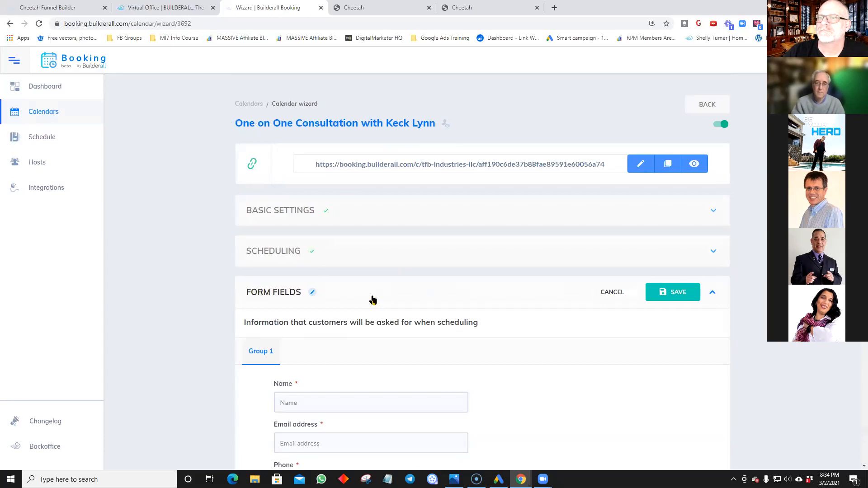
scroll(372, 299, down, 7)
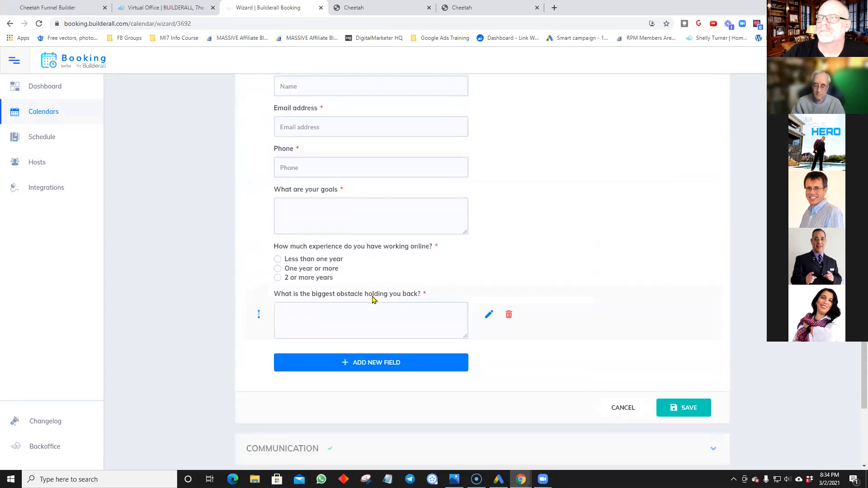
scroll(372, 300, up, 2)
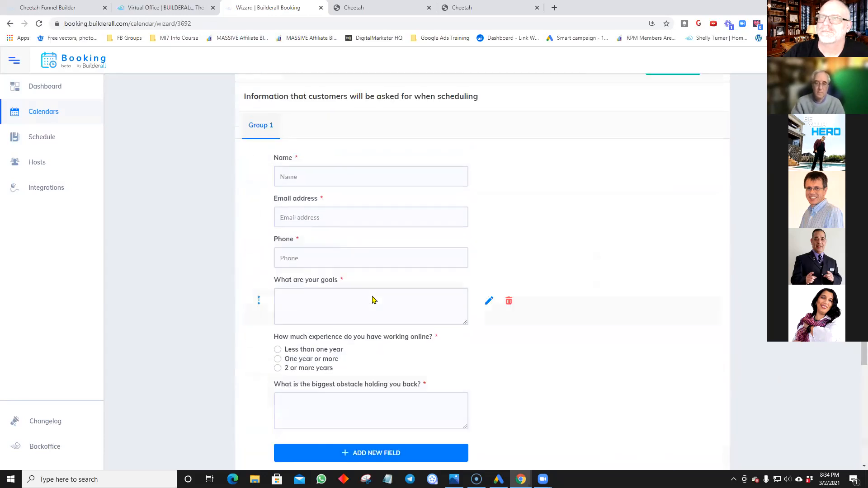
scroll(582, 347, down, 1)
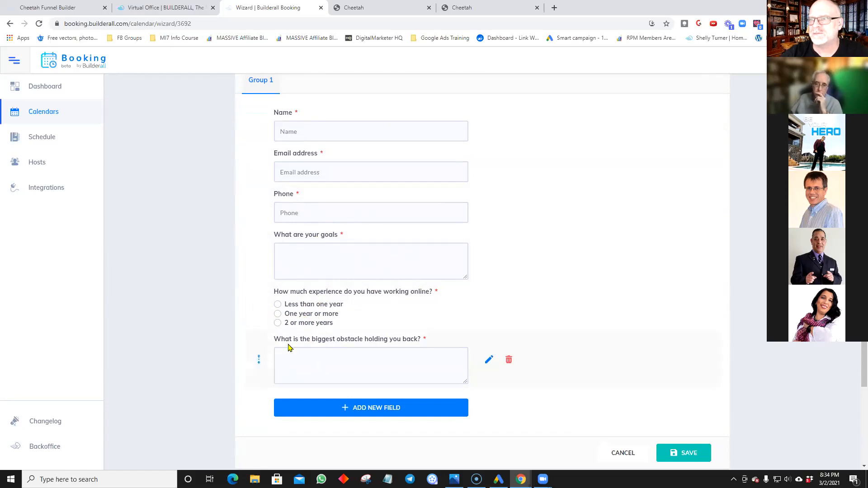
scroll(353, 371, down, 1)
Step: Cancel a new custom field and save the One on One Consultation form fields unchanged
click(354, 364)
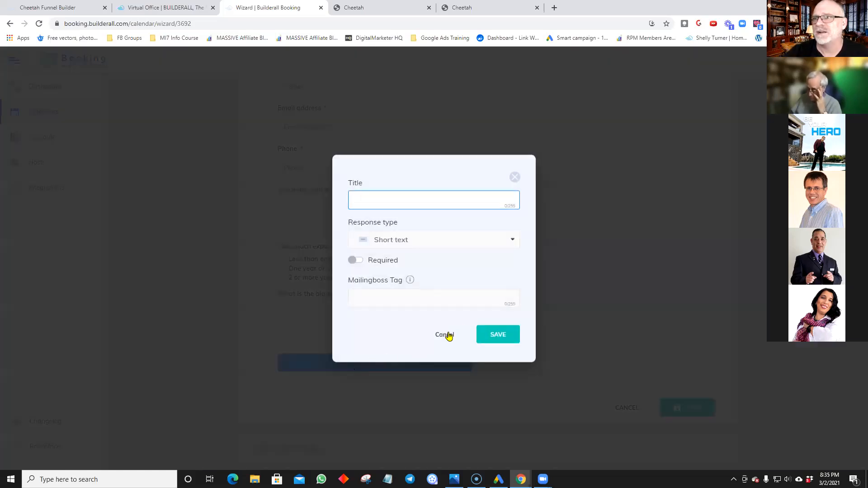
click(445, 335)
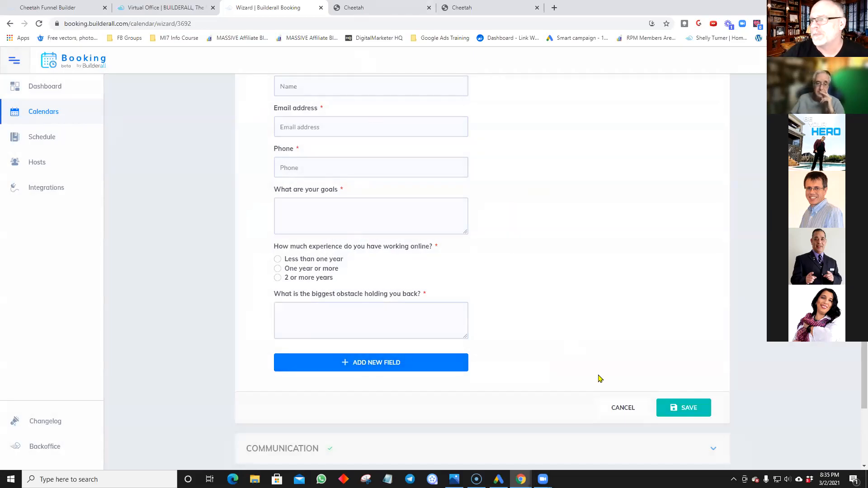
click(674, 408)
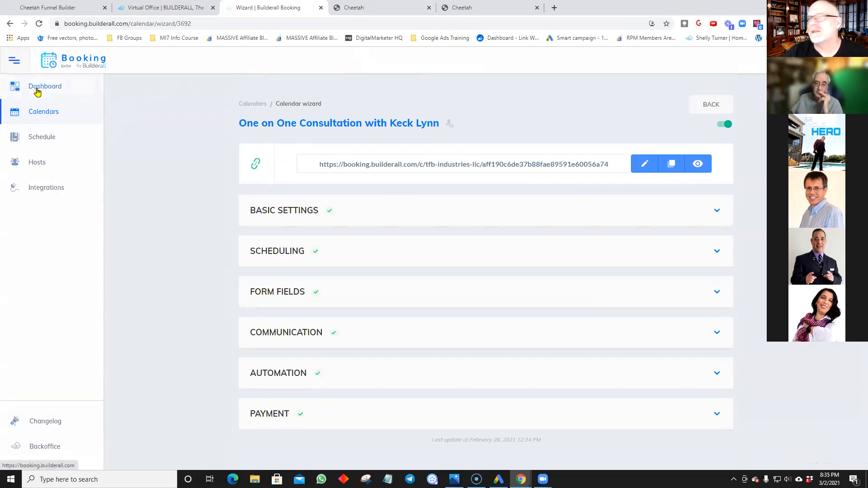
Step: Go back to Calendars and reopen Teammate One-on-One Zoom Calls for editing
click(47, 114)
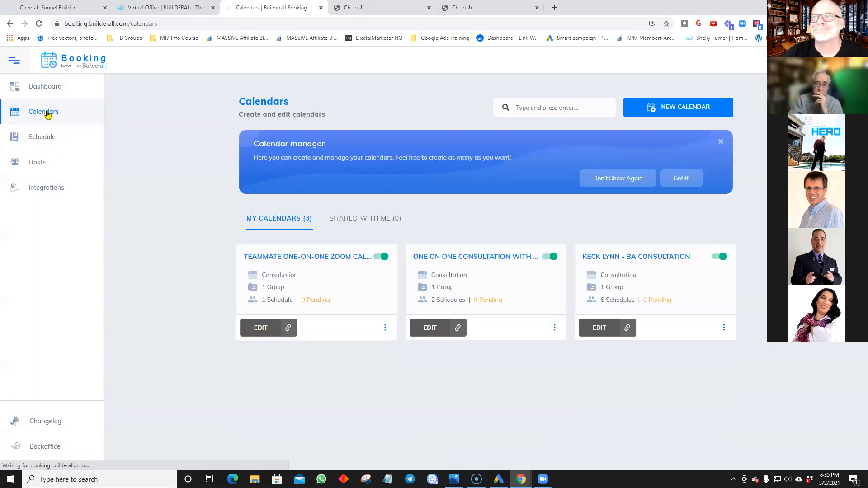
click(265, 335)
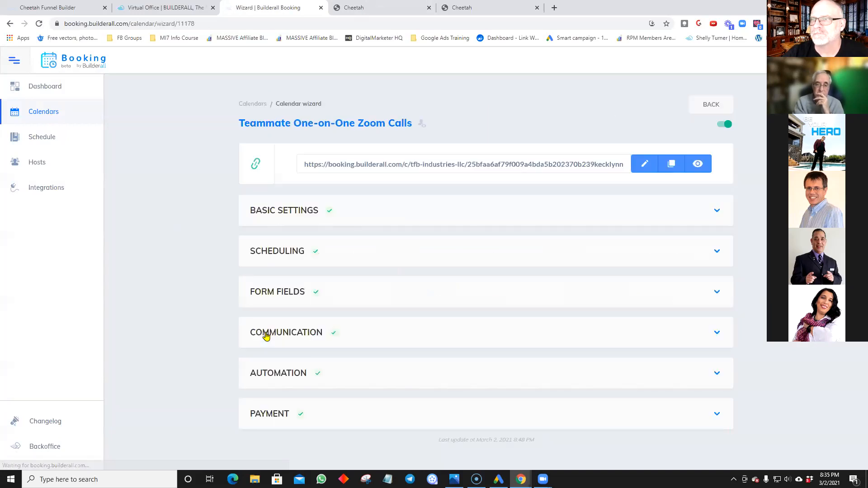
Step: Review the Name, Email address and Phone form fields and save them
click(425, 297)
scroll(499, 330, down, 5)
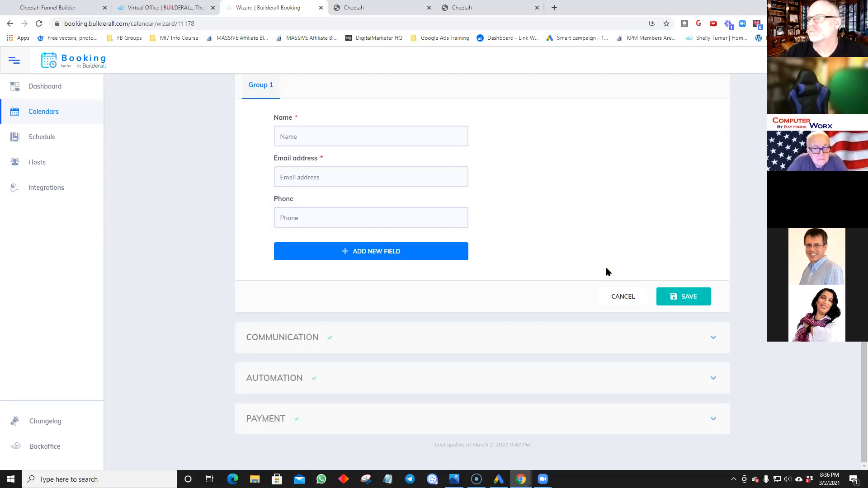
click(689, 298)
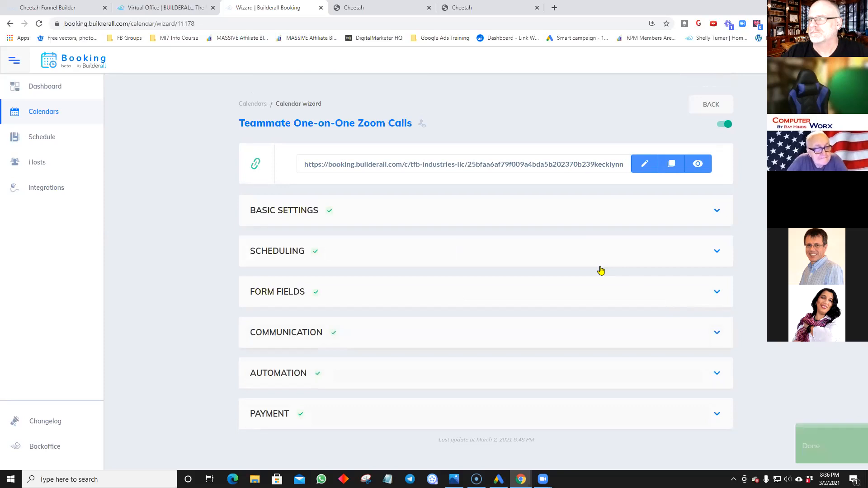
Step: Review the Communication confirmation and reminder options, keeping subscriber confirmation on, then cancel without changes
click(589, 342)
scroll(679, 288, down, 6)
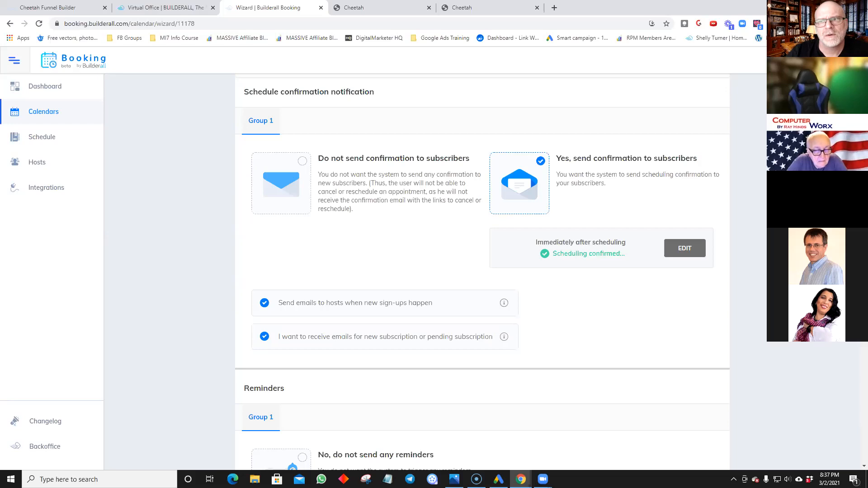
scroll(354, 226, up, 3)
scroll(355, 226, up, 2)
scroll(355, 226, down, 1)
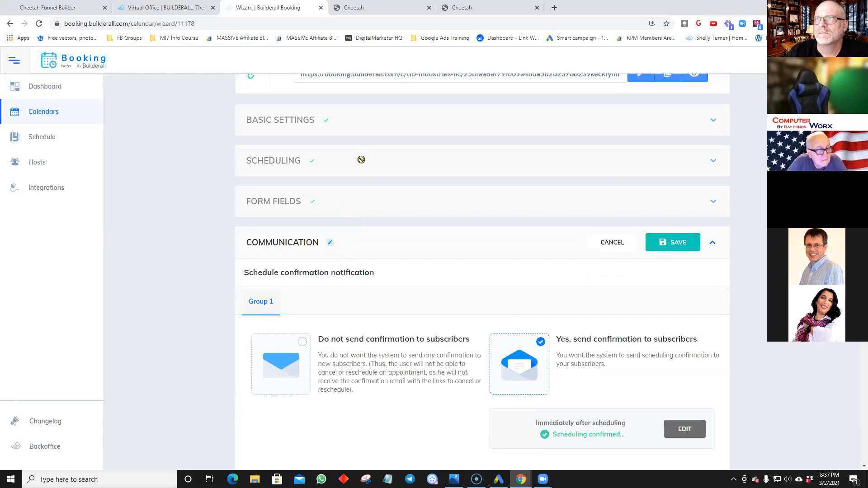
scroll(590, 364, down, 5)
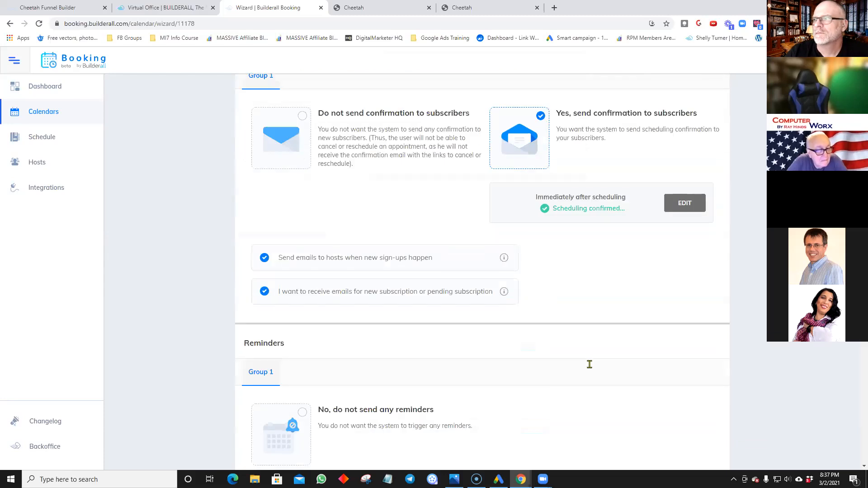
scroll(629, 275, down, 1)
scroll(629, 274, up, 4)
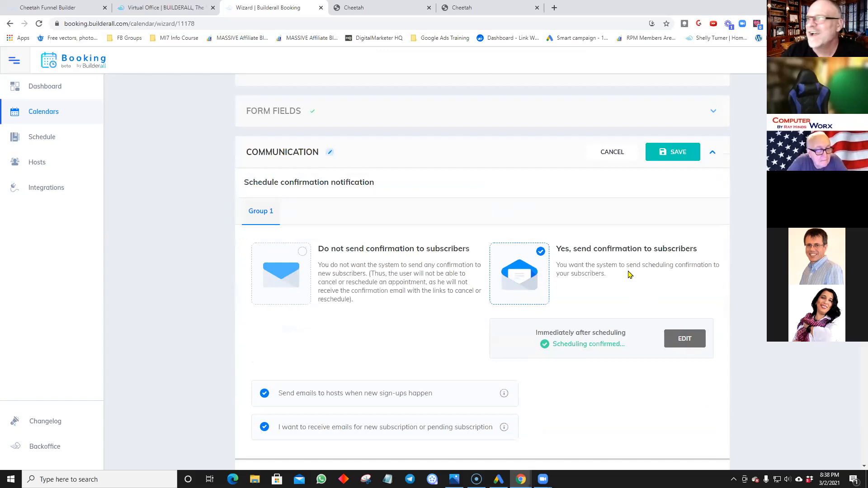
click(618, 159)
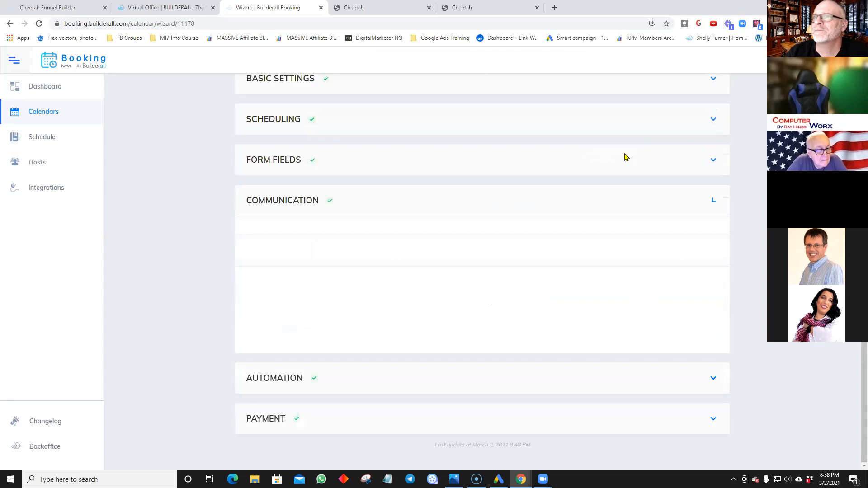
Step: Inspect the Scheduling settings: 30-minute sessions, 5-minute intervals, weekday 2:00–4:00 pm and Saturday 10:00 am–12:00 pm
click(531, 258)
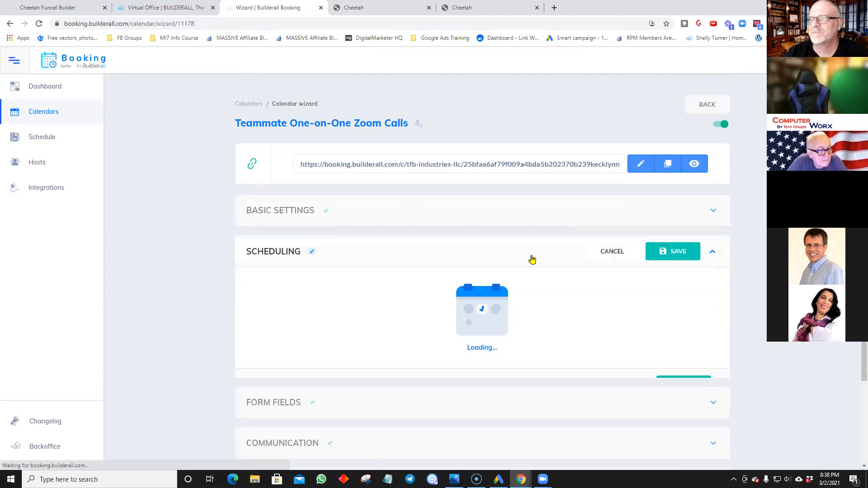
scroll(460, 304, down, 1)
scroll(443, 321, down, 3)
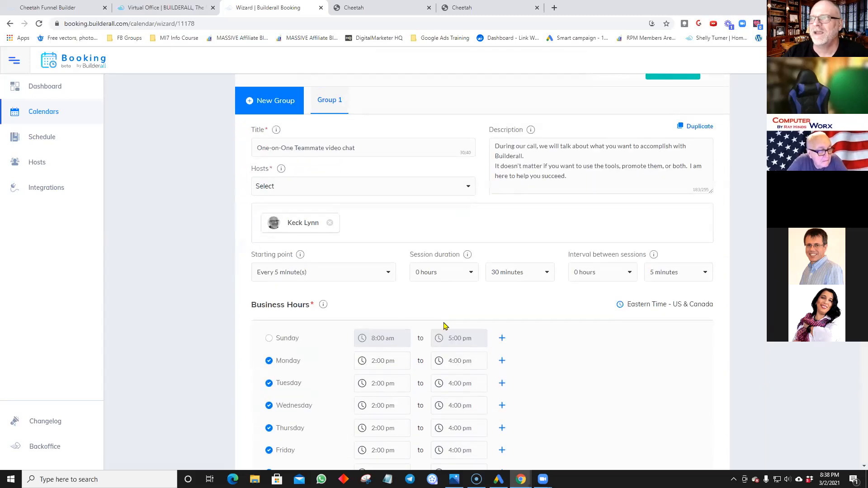
mouse_move(652, 256)
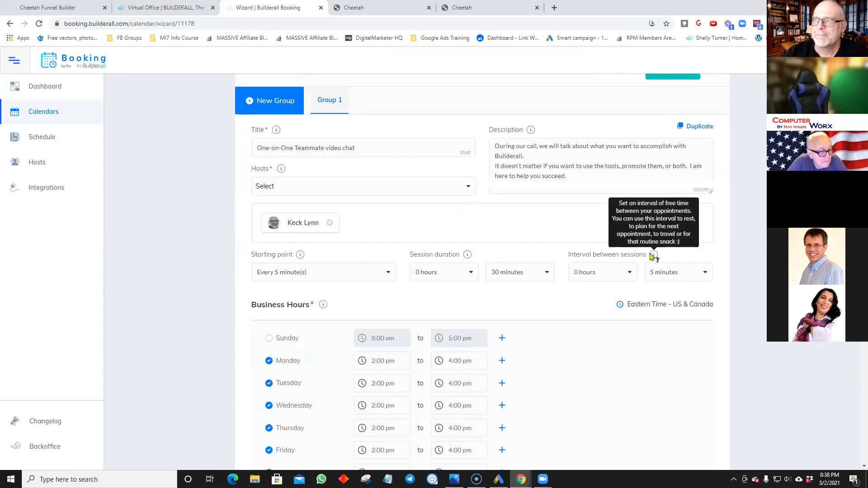
mouse_move(300, 256)
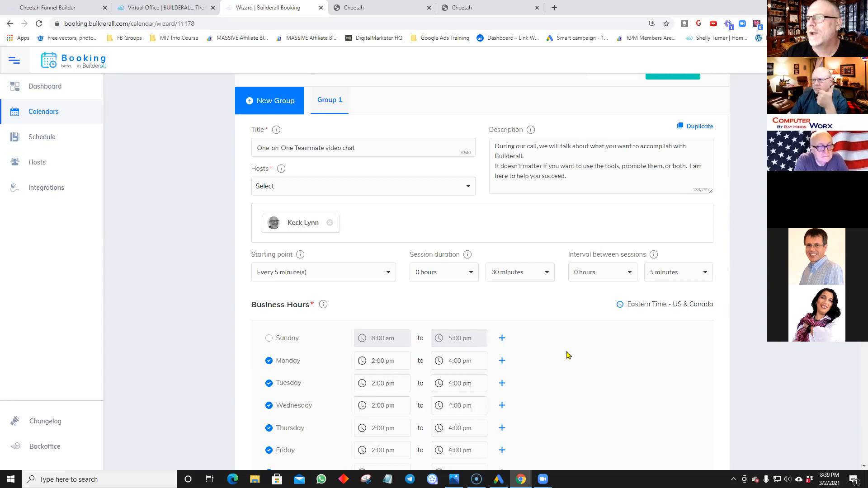
scroll(569, 355, down, 1)
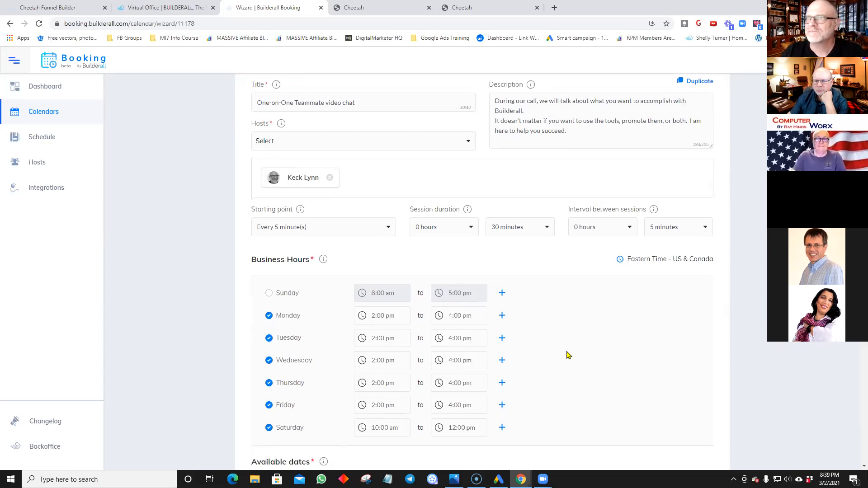
scroll(568, 355, down, 1)
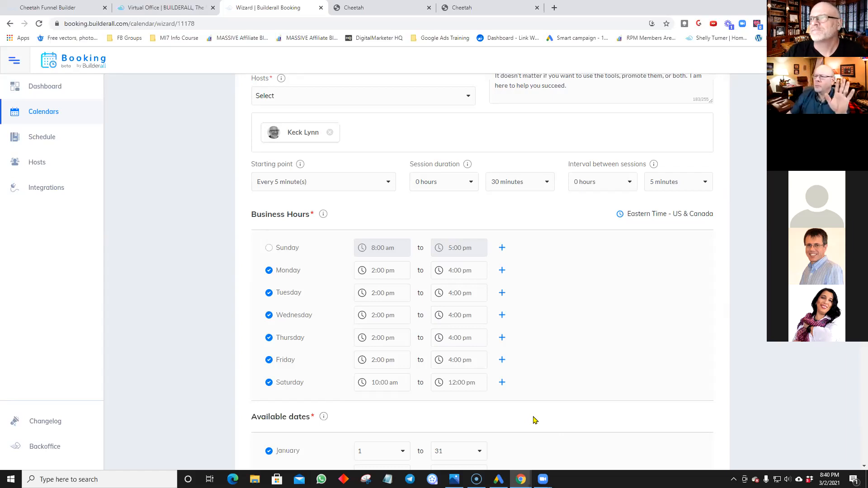
scroll(535, 418, down, 15)
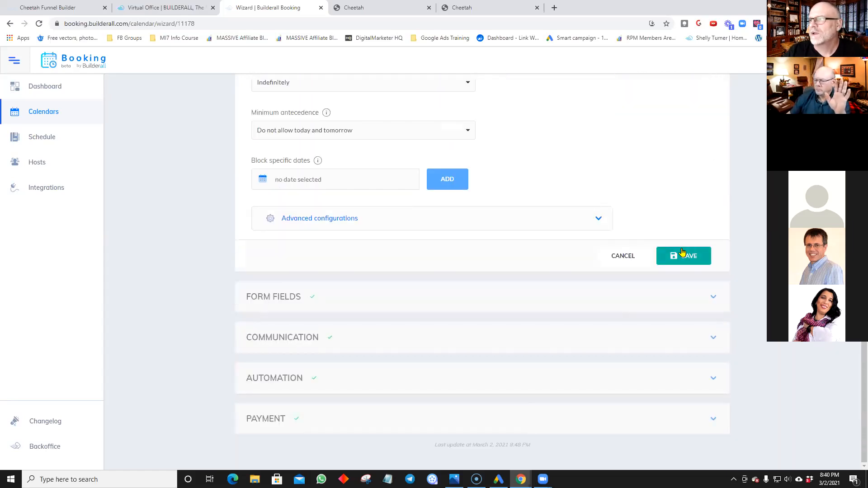
click(607, 253)
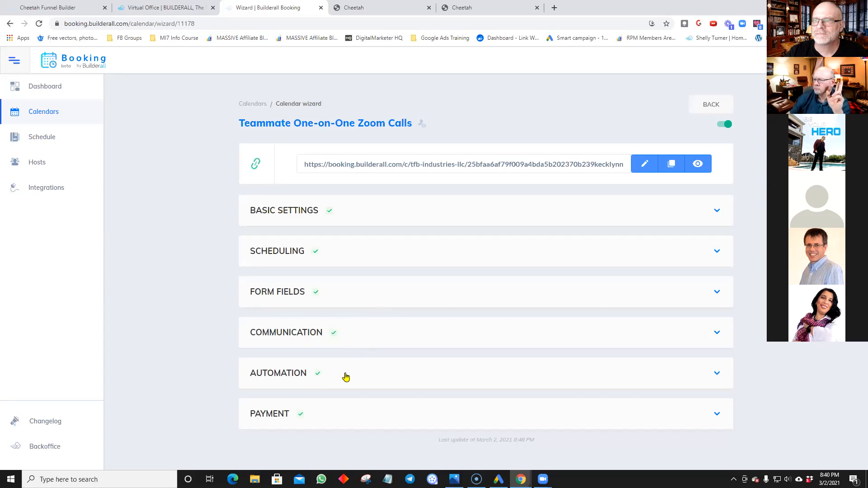
click(371, 342)
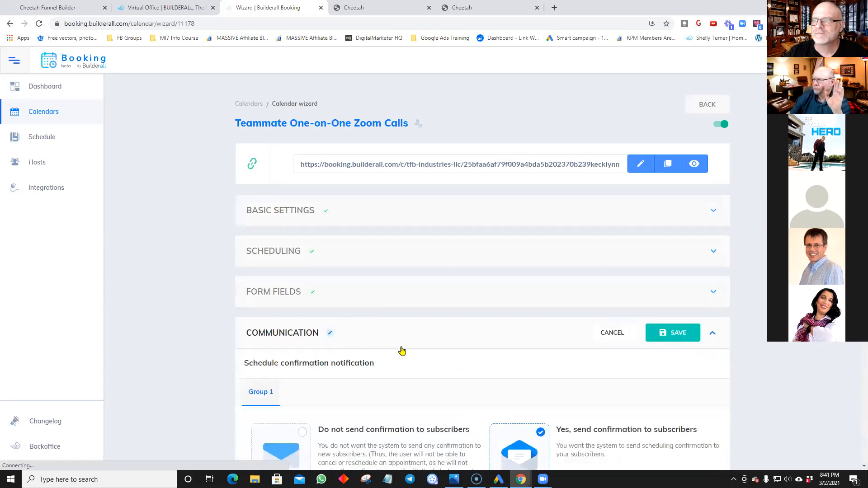
scroll(400, 349, down, 5)
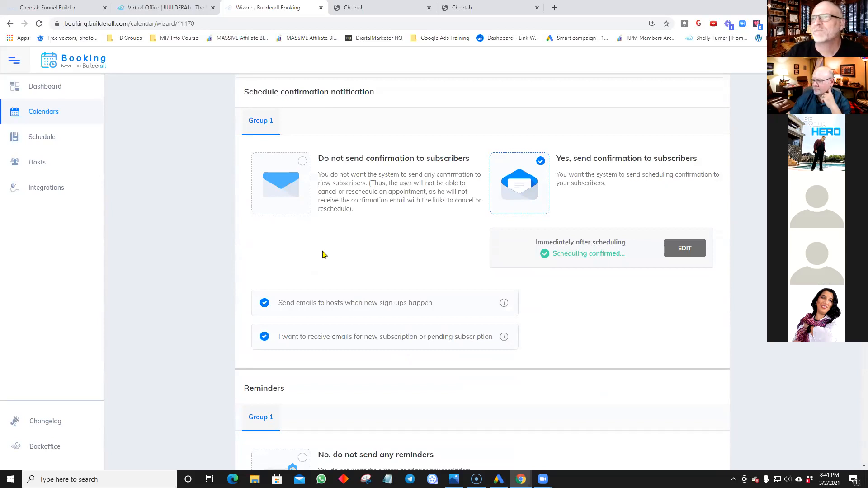
scroll(454, 228, up, 3)
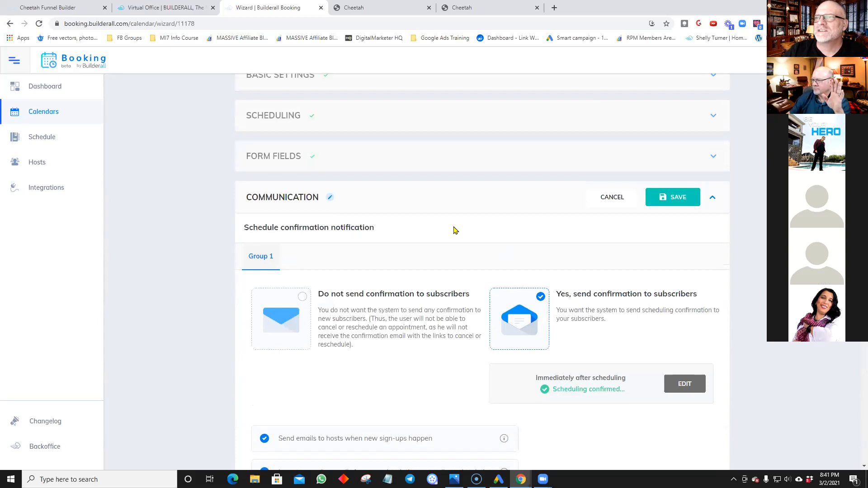
scroll(454, 231, up, 2)
scroll(454, 230, down, 2)
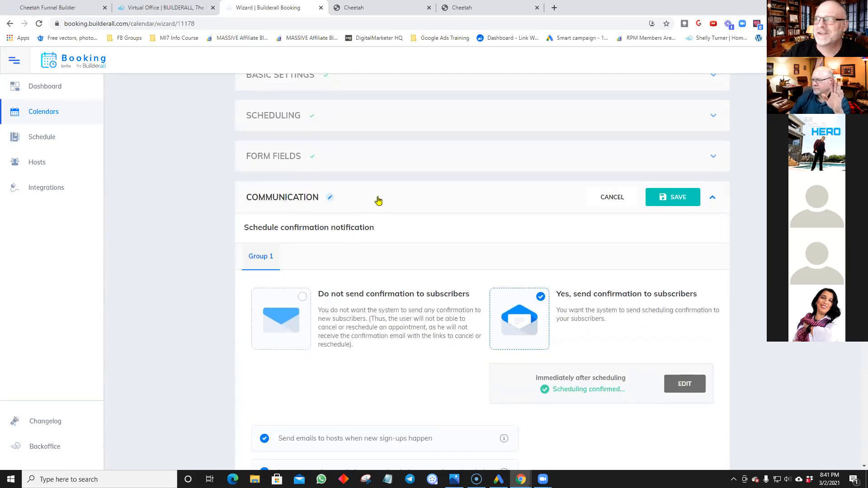
scroll(414, 199, down, 2)
scroll(413, 200, down, 2)
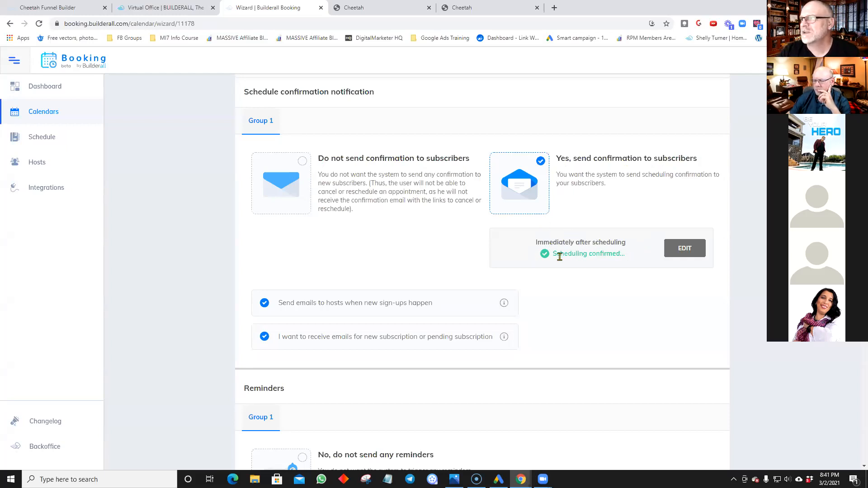
click(676, 250)
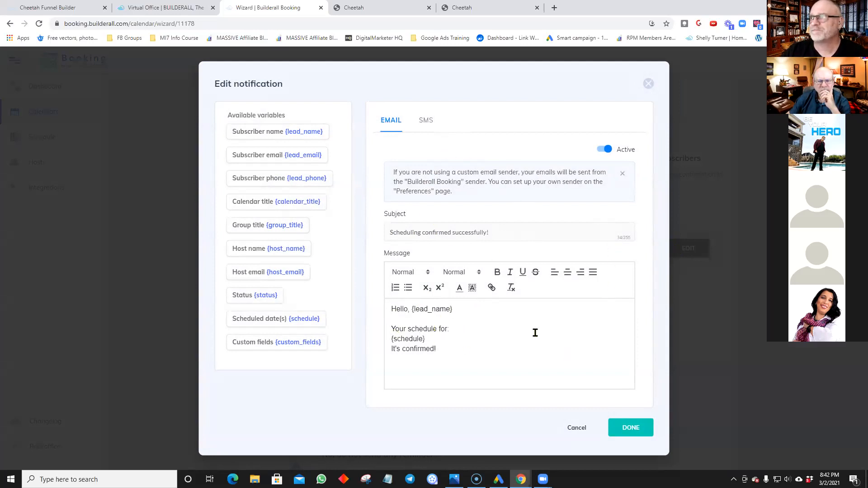
click(619, 427)
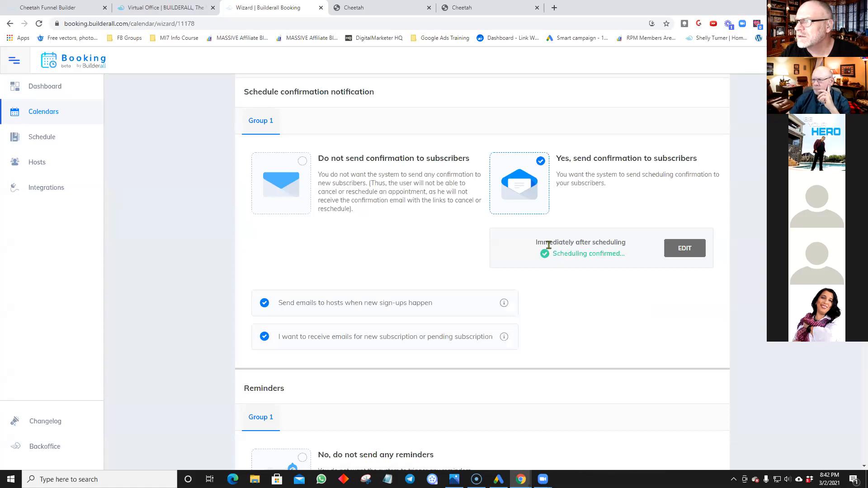
click(698, 251)
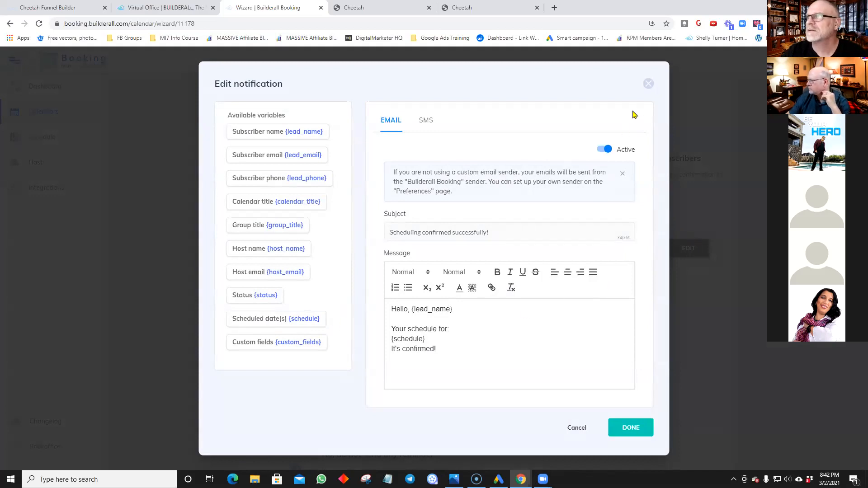
click(649, 85)
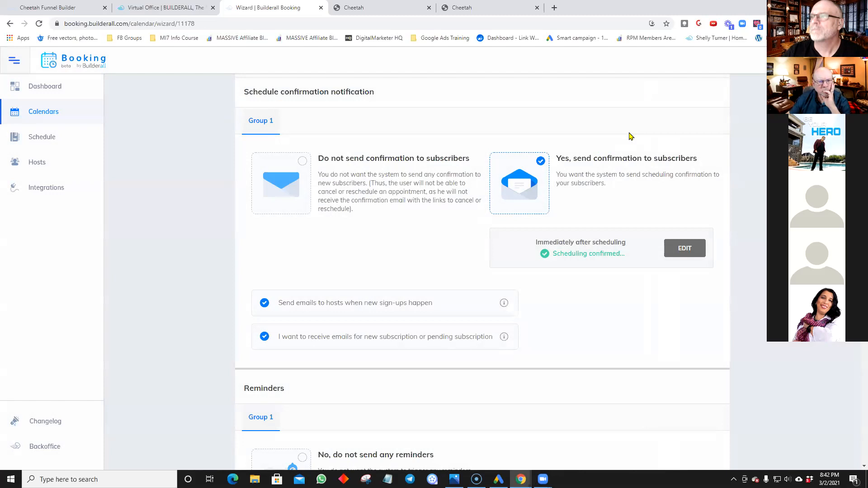
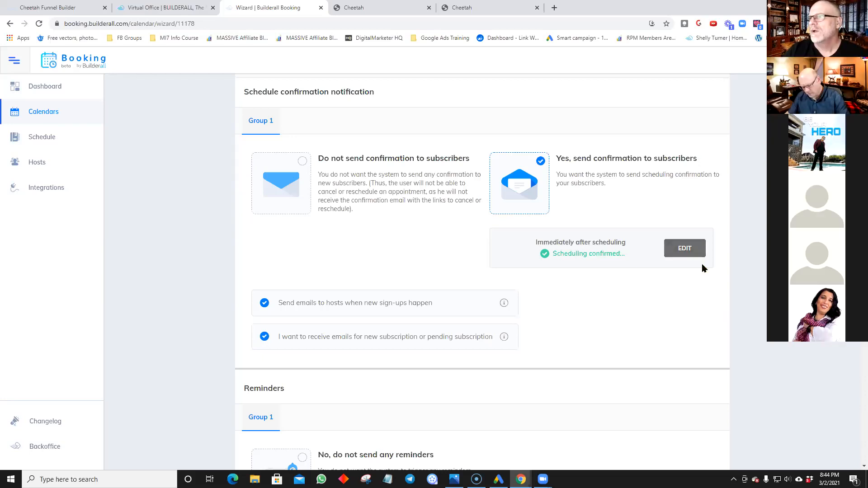
Step: Add a fourth reminder, 0 days 1 hour before, with subject '1 hour to the meeting!'
scroll(671, 287, down, 1)
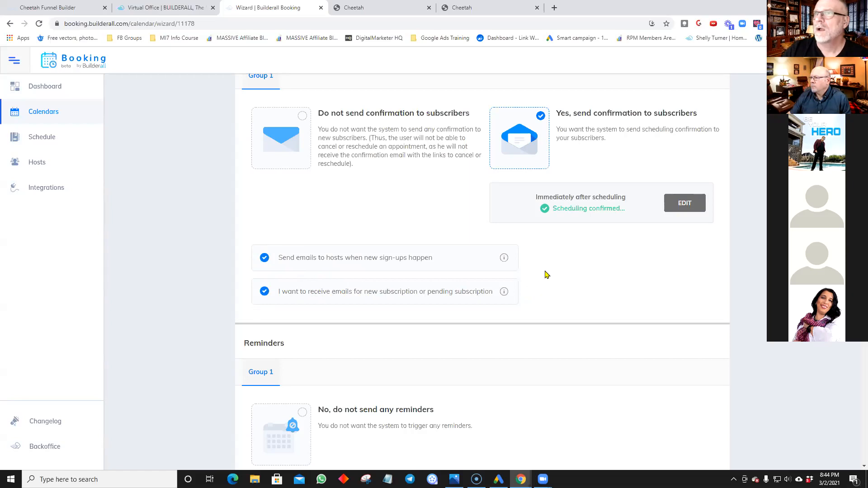
scroll(547, 275, up, 2)
scroll(547, 275, down, 3)
scroll(547, 275, down, 6)
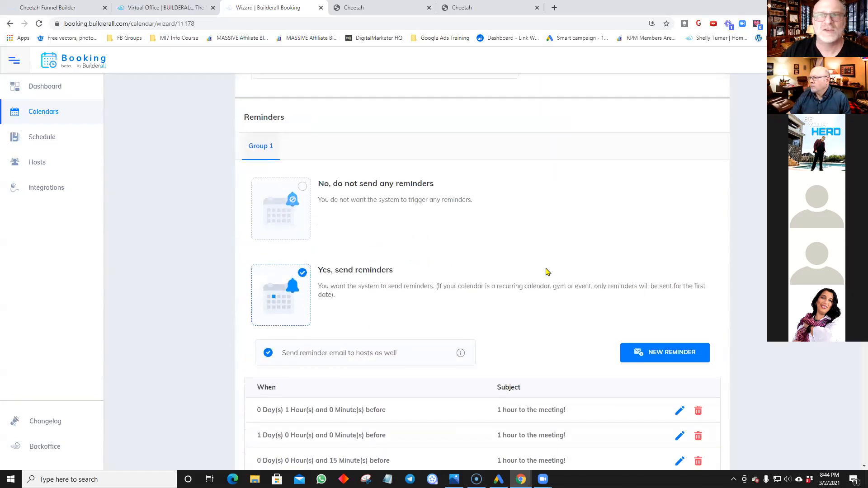
scroll(547, 271, up, 1)
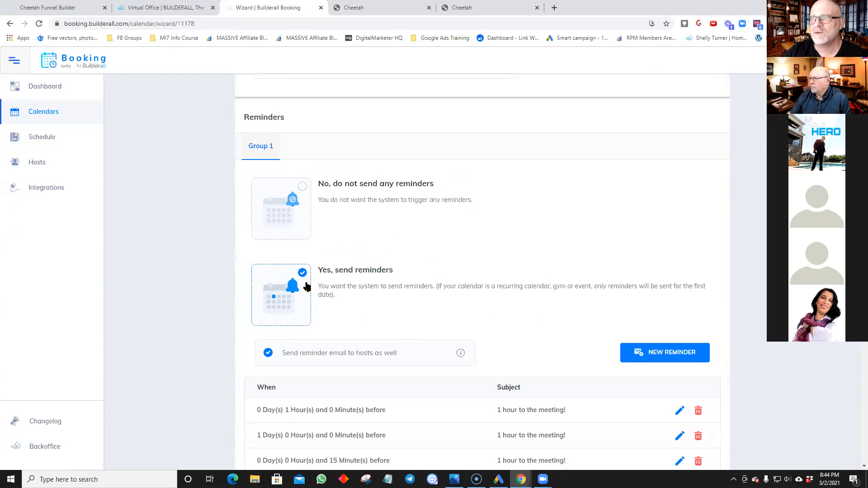
scroll(296, 304, down, 1)
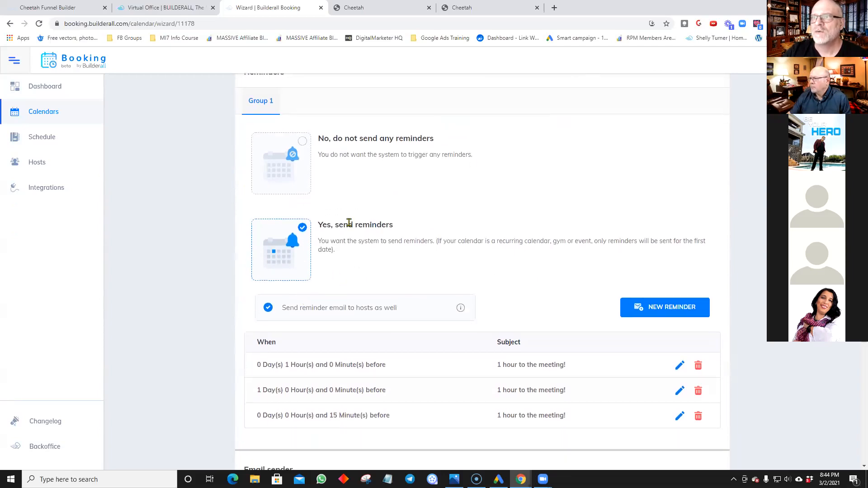
scroll(380, 259, down, 1)
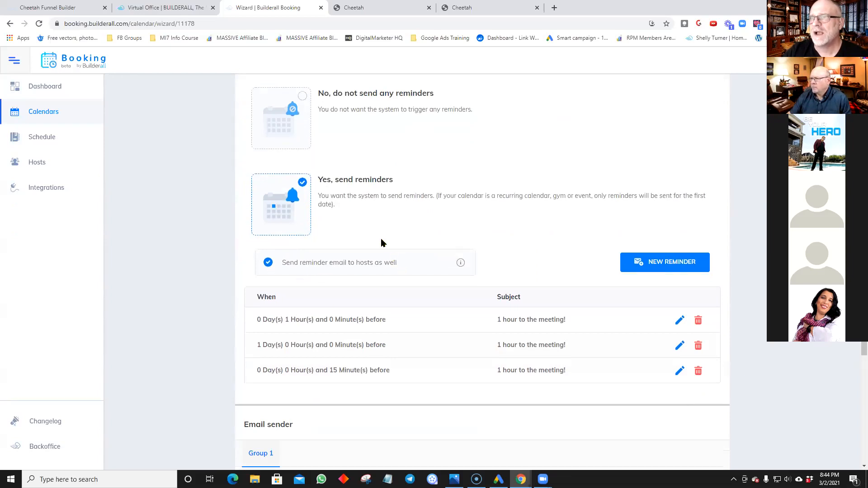
scroll(468, 230, down, 1)
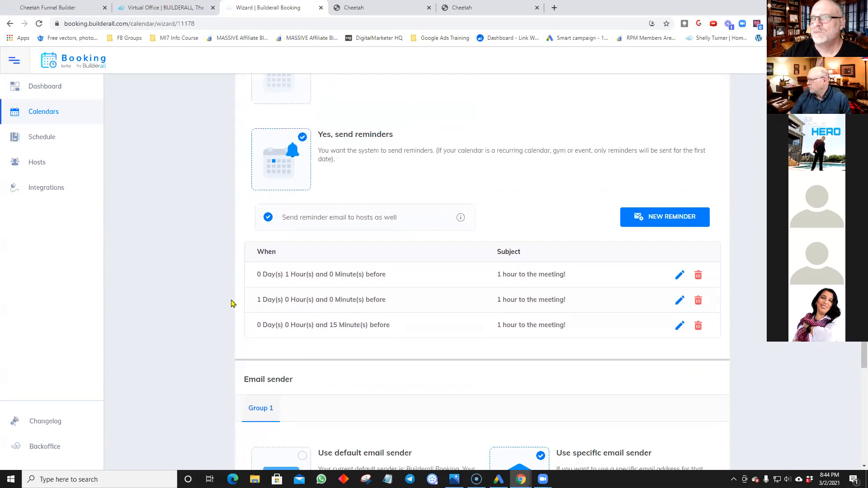
click(651, 218)
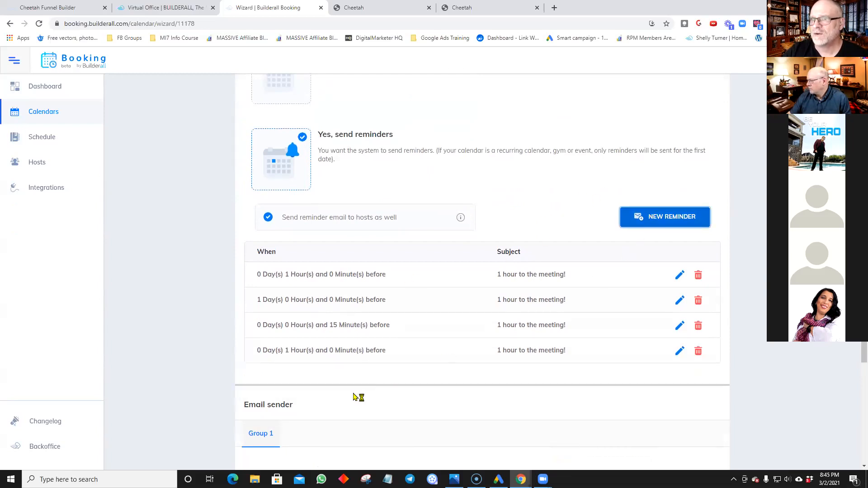
Step: Change the new reminder to 4 days and 30 minutes before, then delete it
click(678, 352)
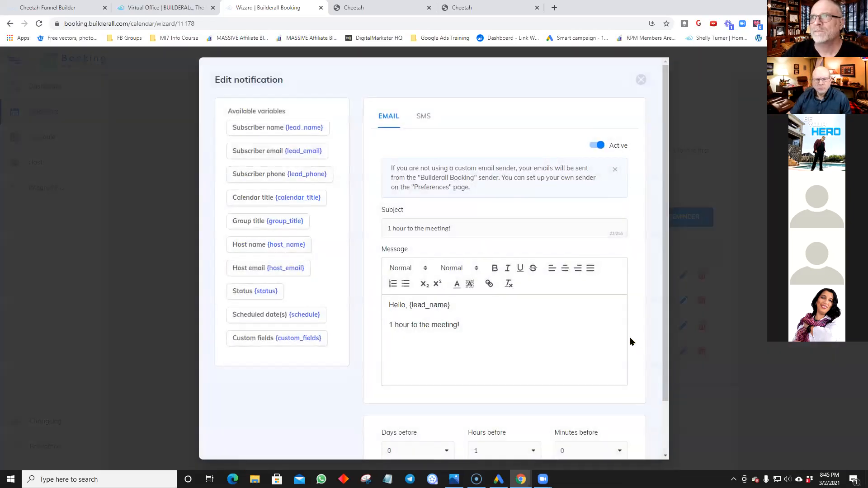
scroll(552, 321, down, 2)
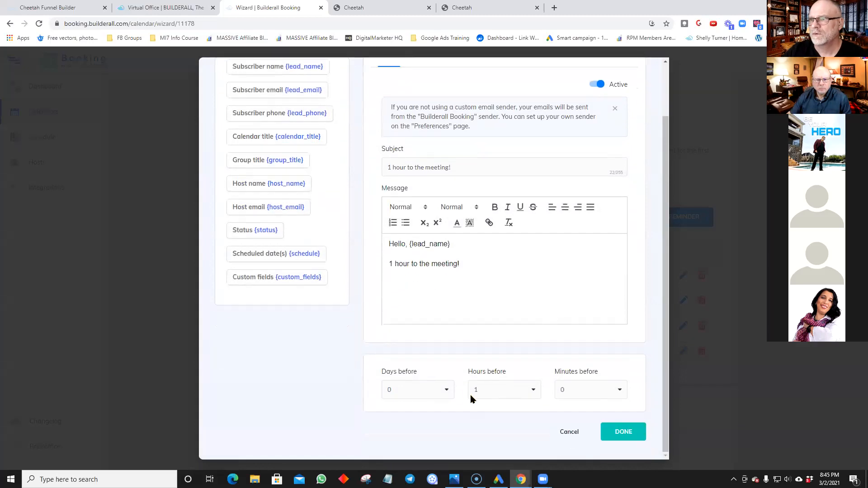
click(446, 389)
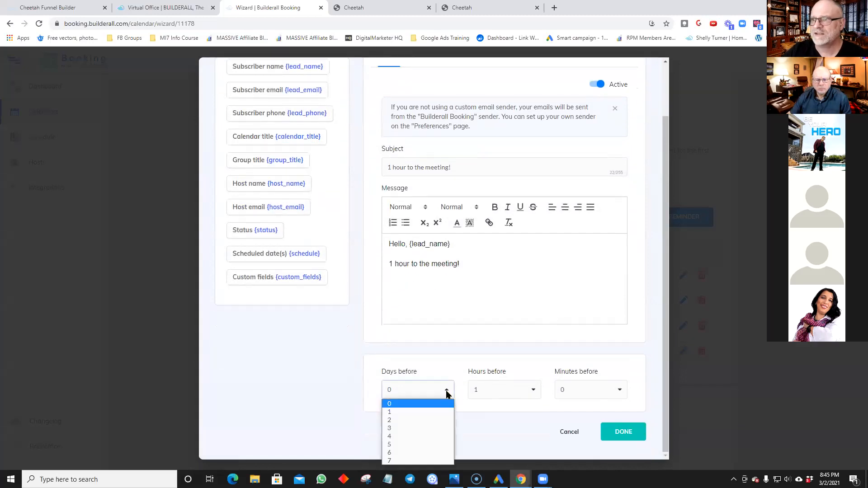
click(405, 437)
click(583, 392)
click(575, 421)
click(620, 432)
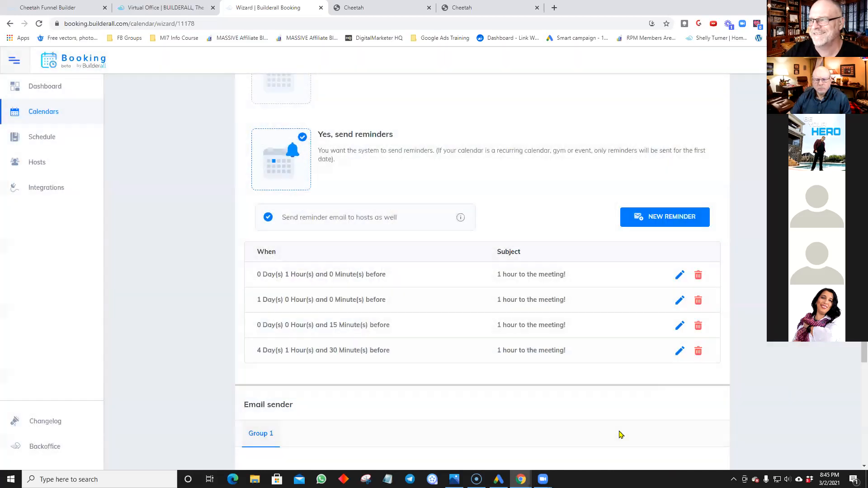
click(697, 353)
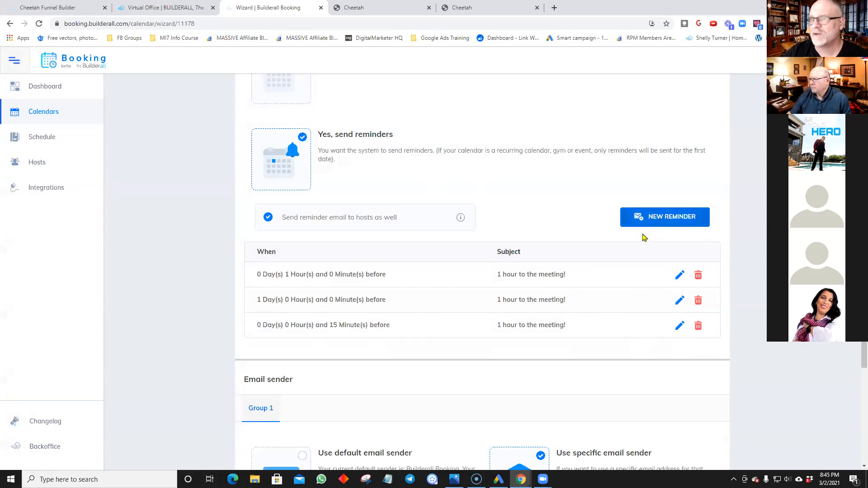
Step: Save the Communication section, keeping the specific email sender settings
scroll(645, 239, down, 4)
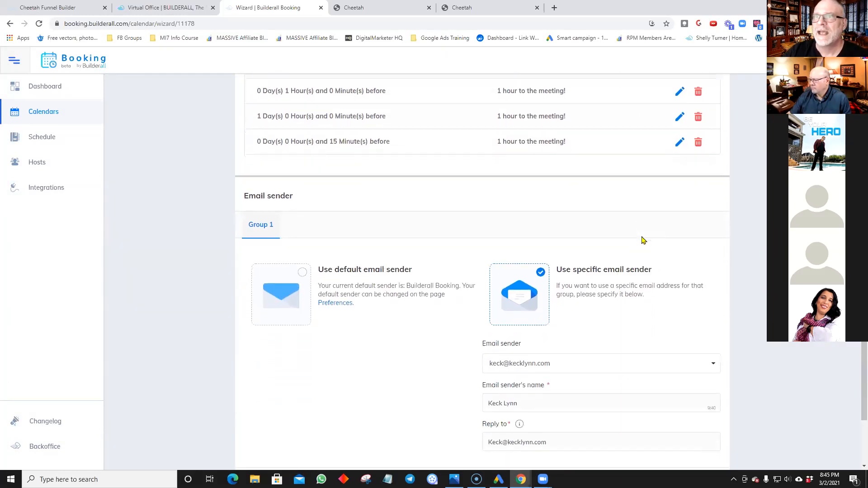
scroll(644, 240, down, 2)
scroll(643, 240, down, 1)
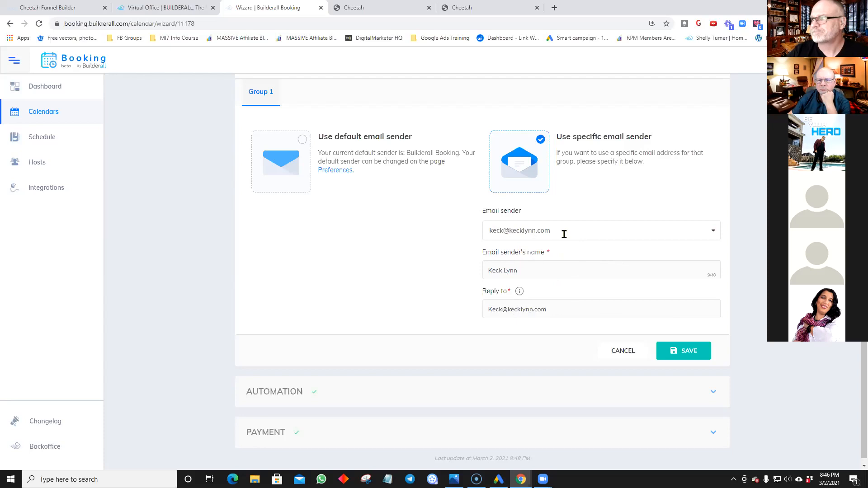
click(683, 352)
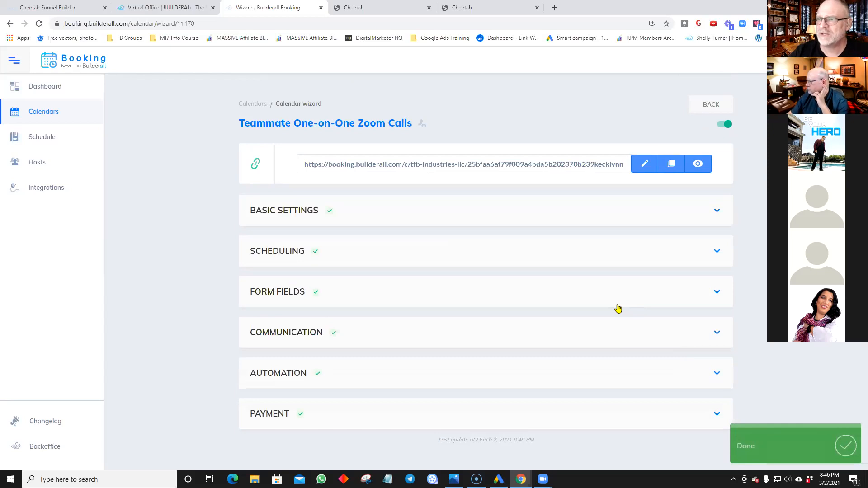
Step: Expand Automation, add a second Google calendar sync row, then remove it
click(582, 368)
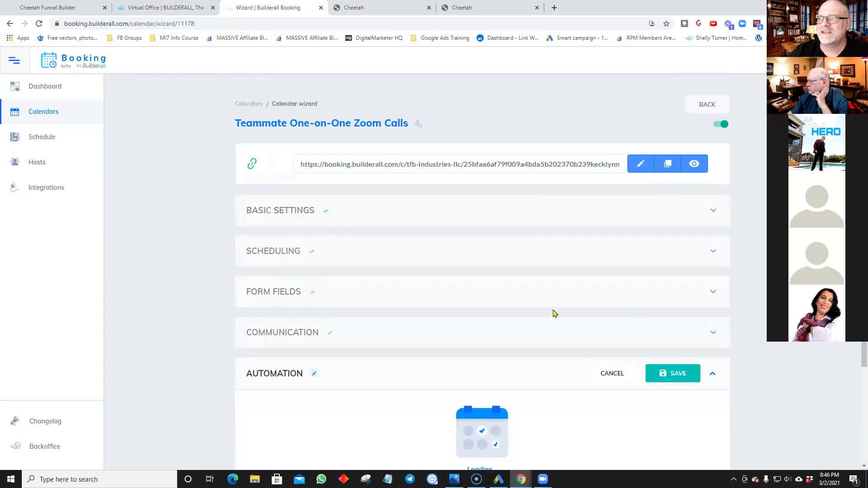
scroll(554, 312, down, 3)
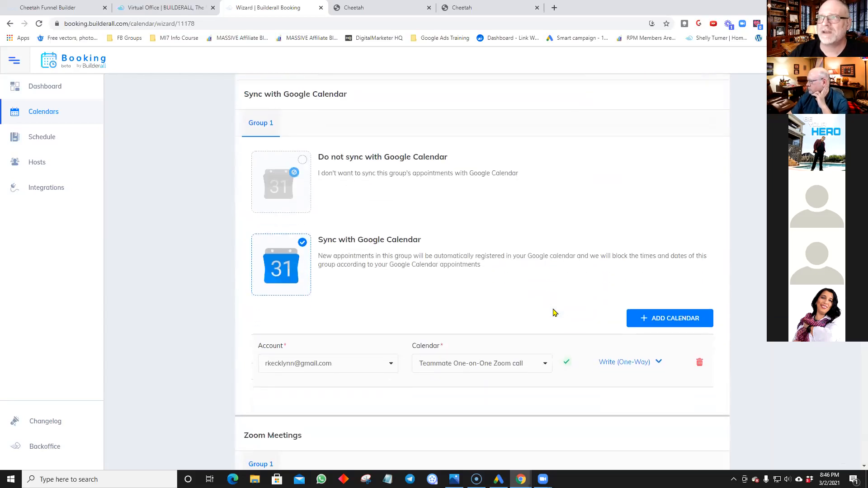
scroll(538, 280, up, 2)
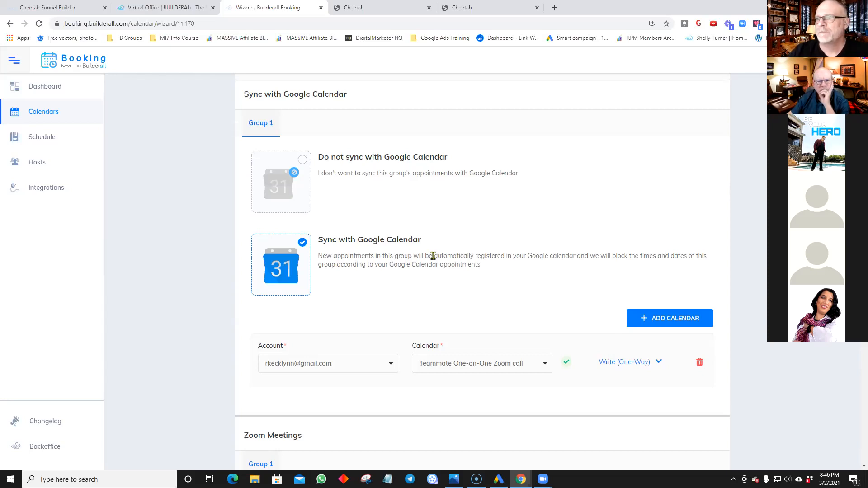
scroll(433, 256, down, 1)
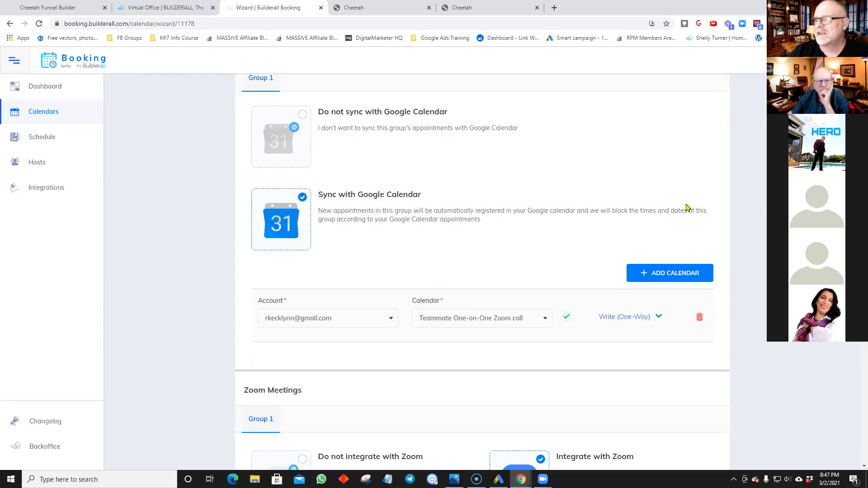
scroll(656, 273, down, 1)
click(667, 229)
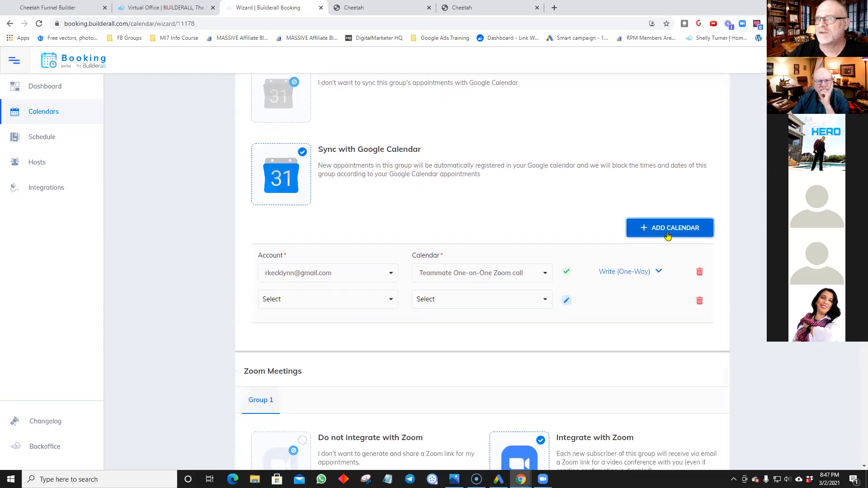
click(390, 300)
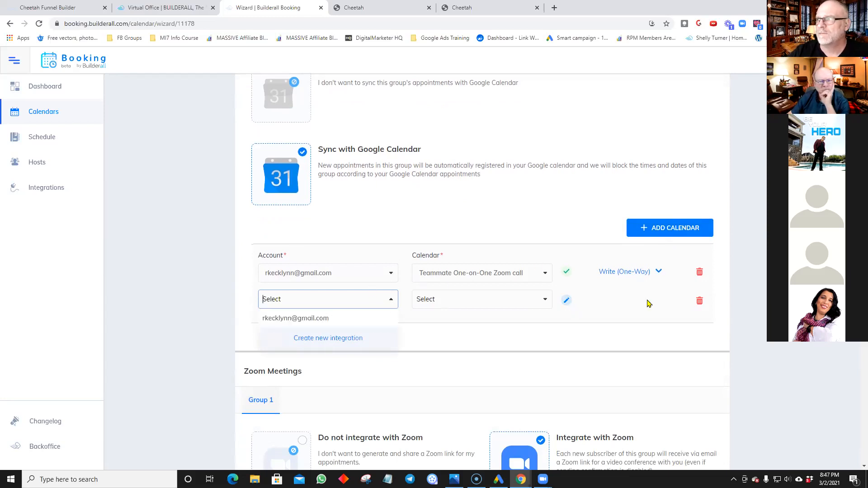
click(704, 302)
Step: Keep 'Teammate One-on-One Zoom call' as the synced Google calendar and open a new browser tab
click(546, 271)
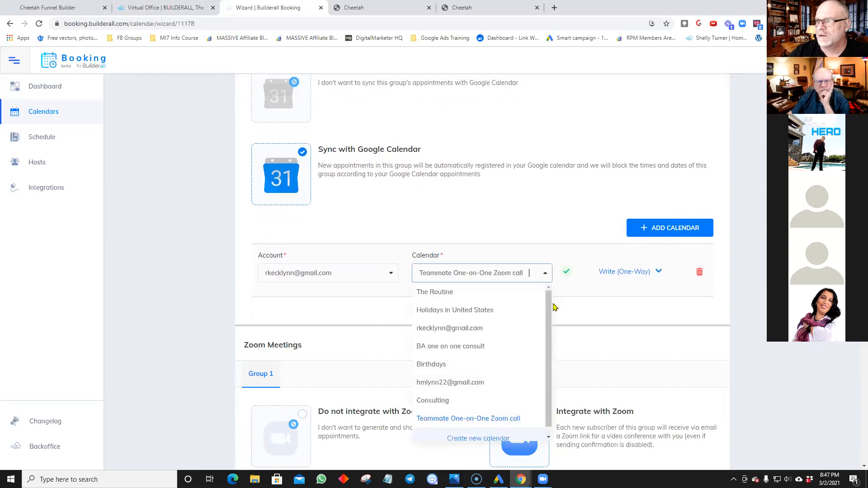
scroll(550, 324, down, 1)
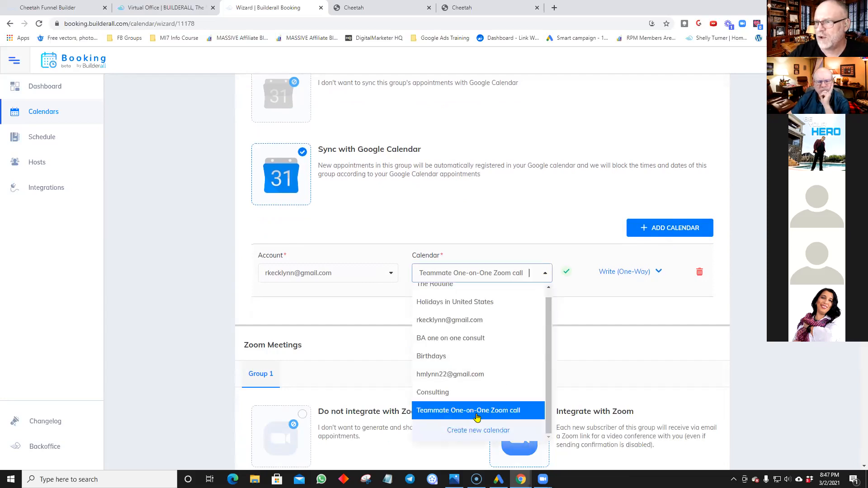
scroll(473, 296, up, 1)
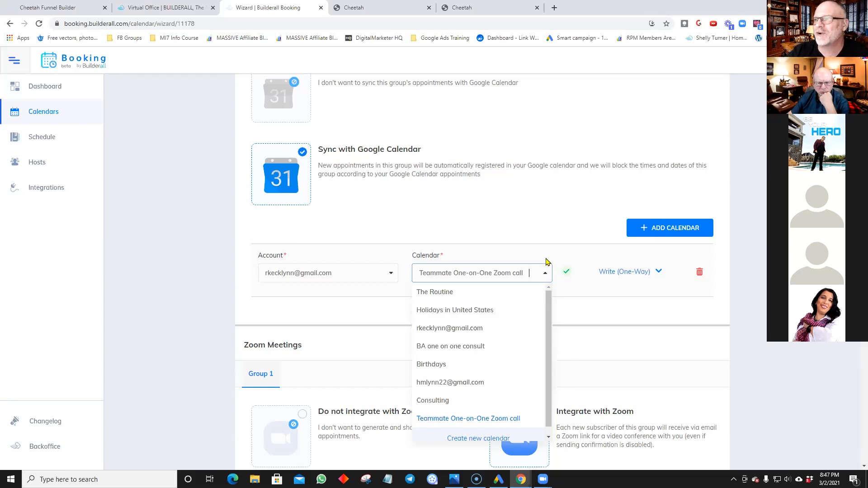
click(548, 258)
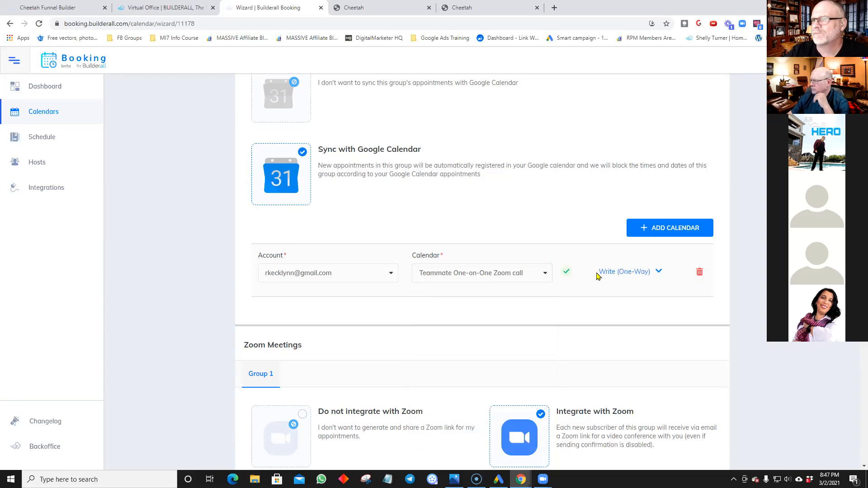
scroll(651, 284, down, 1)
scroll(651, 284, down, 2)
scroll(650, 284, up, 1)
scroll(650, 283, up, 2)
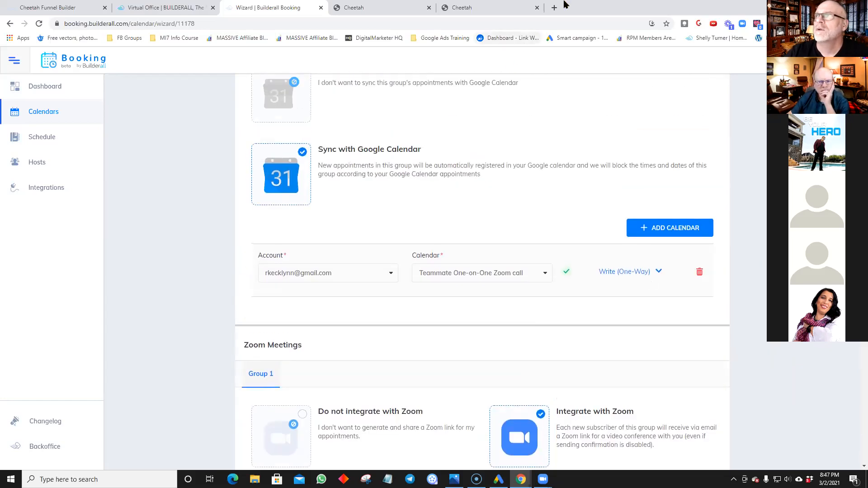
click(554, 7)
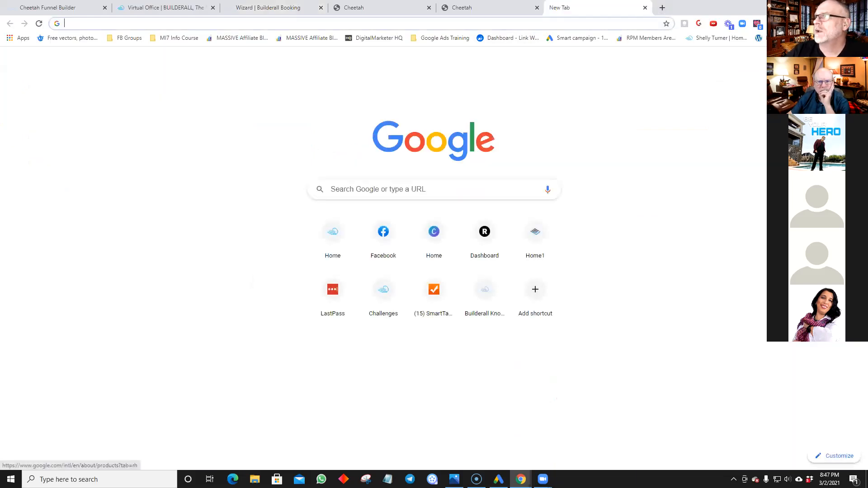
Step: Open Google Calendar, start and abandon creating a new calendar, then close that tab
click(789, 190)
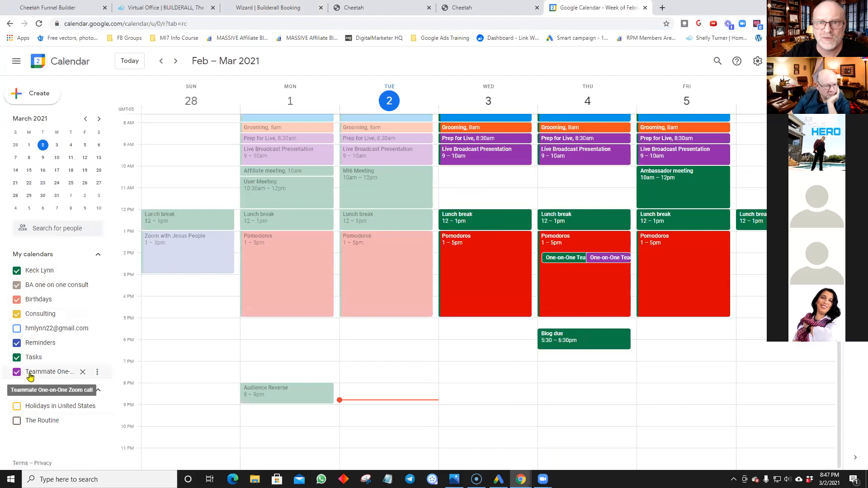
click(82, 395)
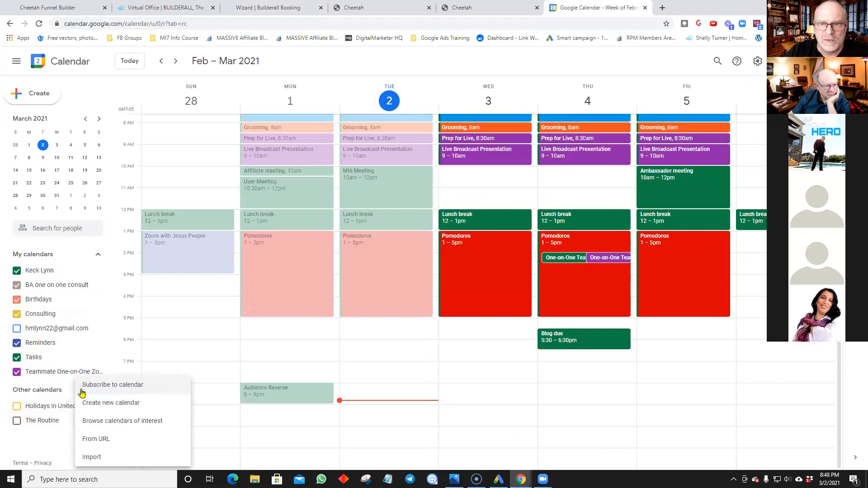
click(95, 404)
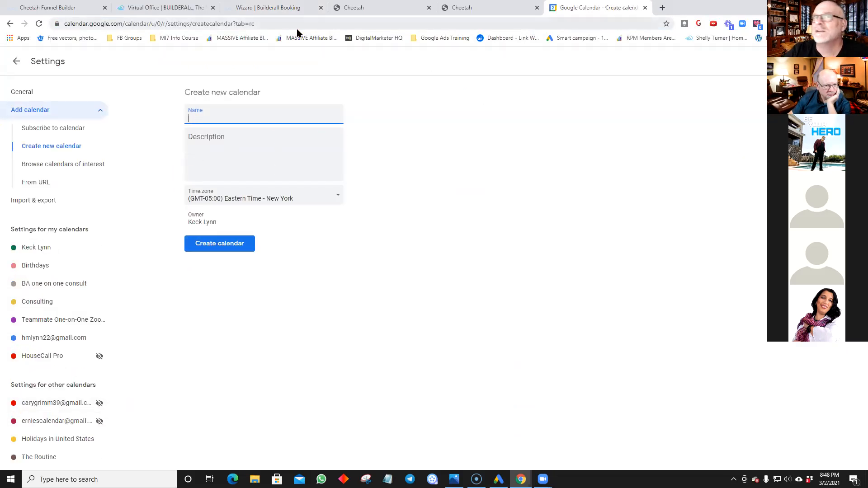
click(17, 62)
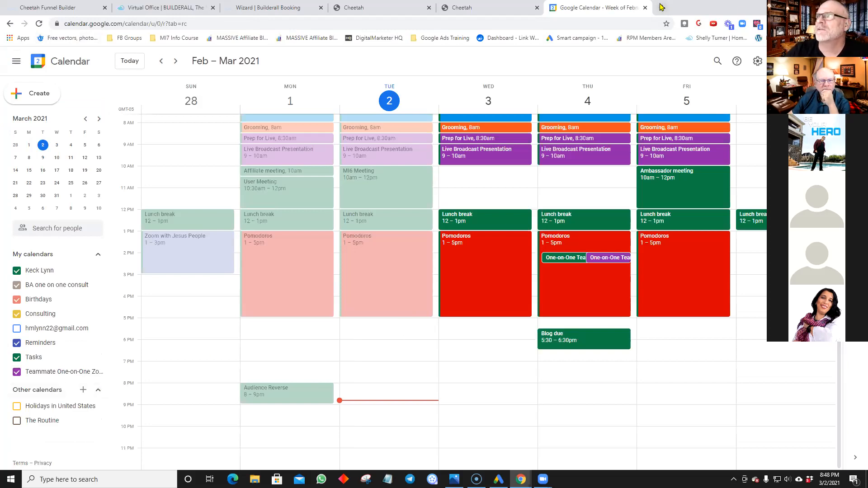
click(645, 9)
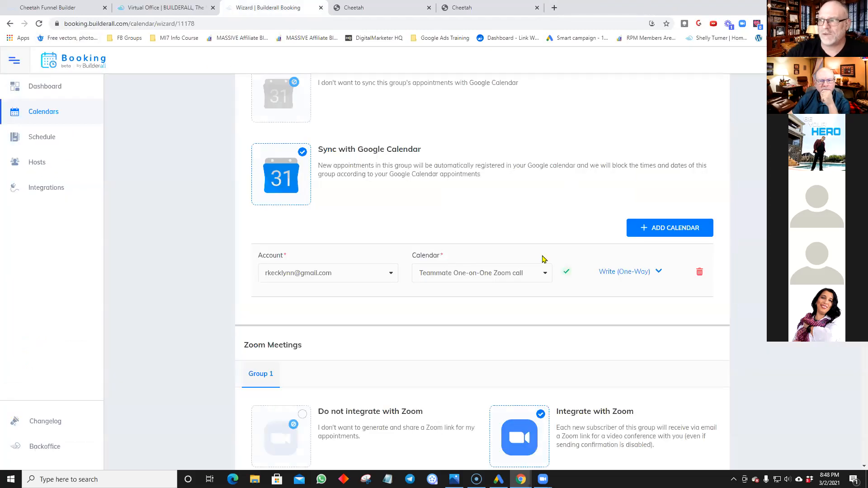
scroll(541, 257, down, 1)
scroll(540, 255, up, 1)
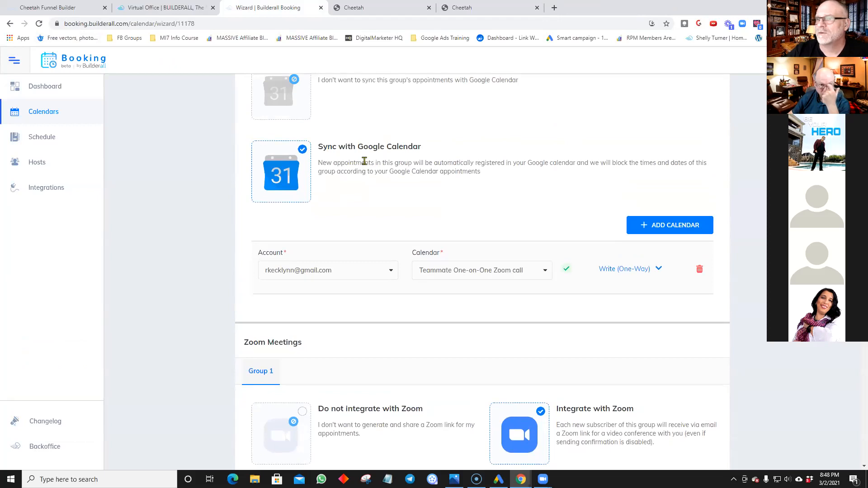
scroll(362, 164, down, 1)
scroll(364, 165, up, 3)
scroll(363, 164, up, 2)
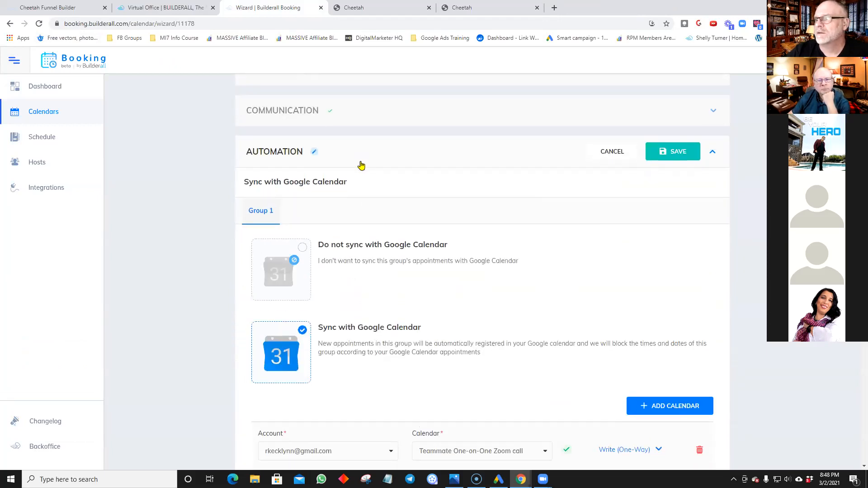
scroll(359, 165, down, 7)
scroll(357, 165, down, 1)
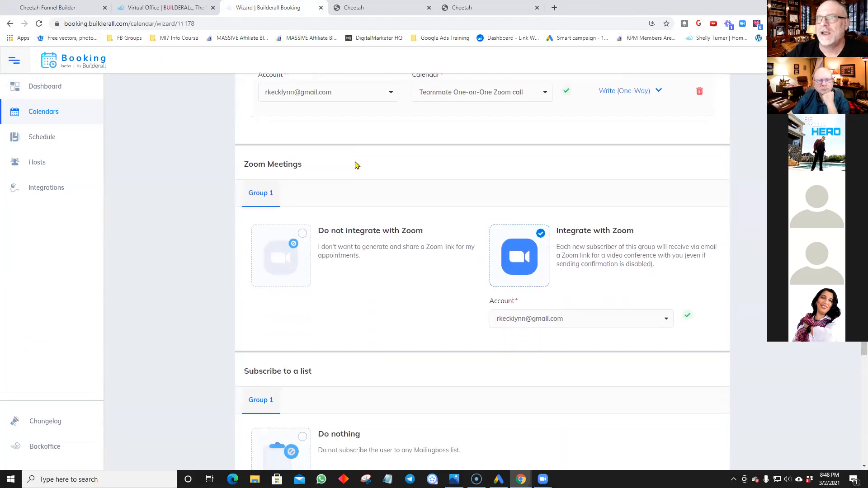
scroll(356, 165, down, 1)
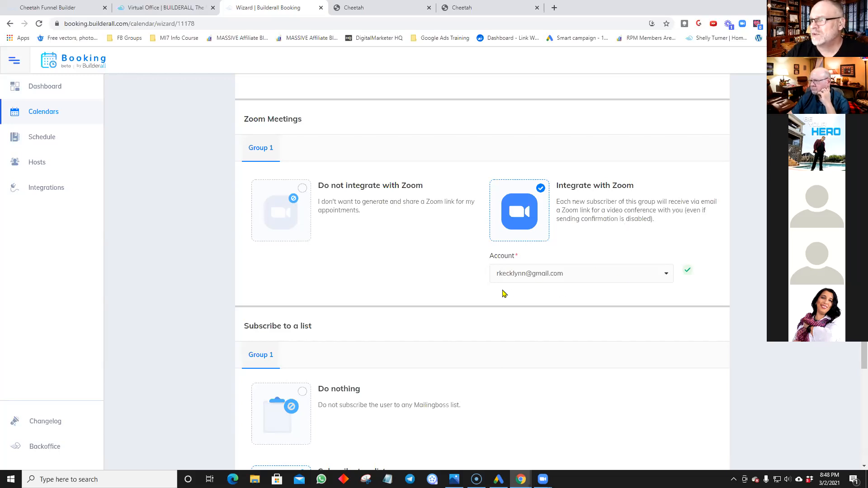
click(668, 272)
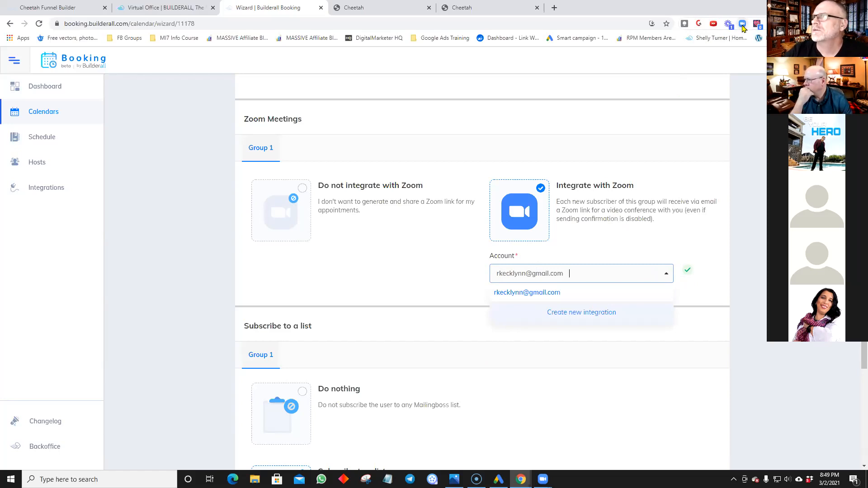
click(743, 25)
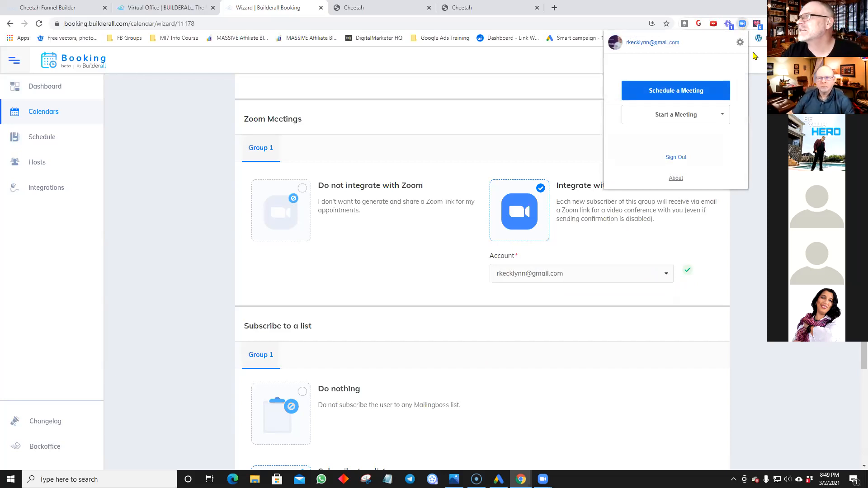
click(744, 26)
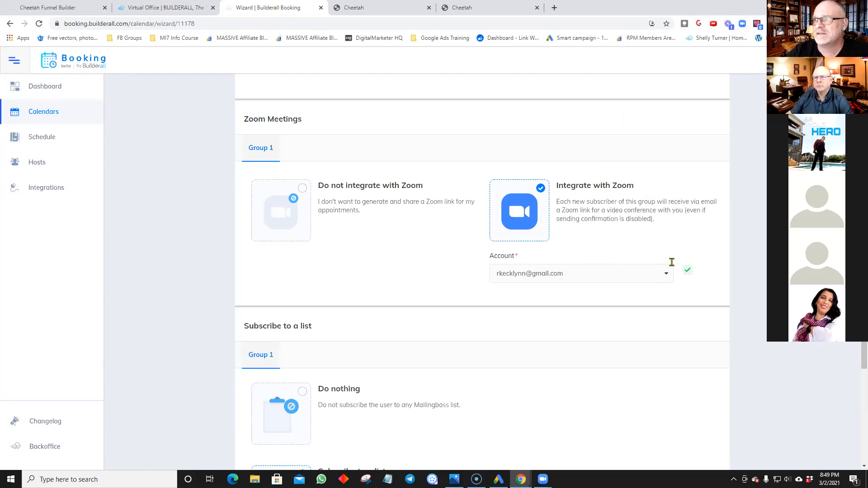
scroll(659, 245, down, 2)
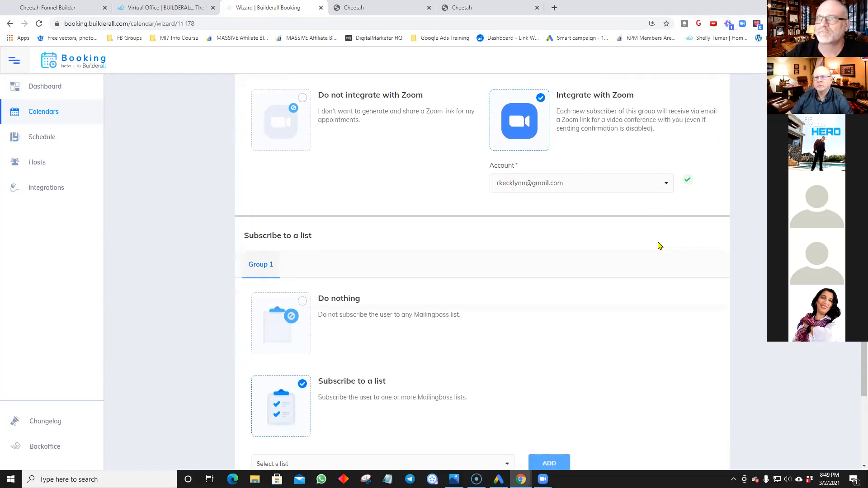
scroll(659, 245, down, 2)
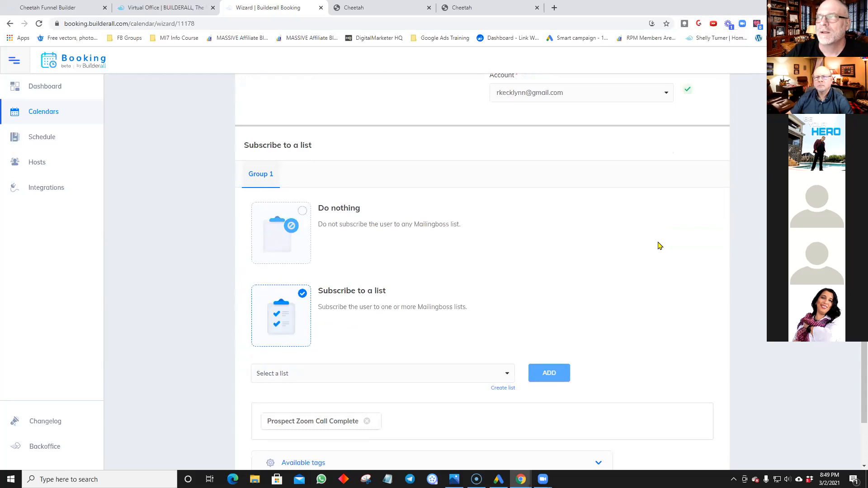
scroll(659, 246, up, 3)
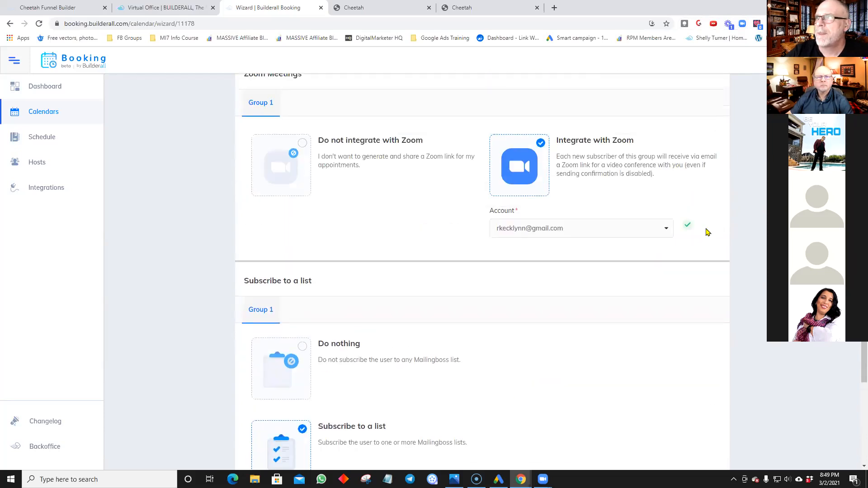
scroll(707, 232, up, 3)
scroll(707, 232, up, 1)
scroll(708, 232, down, 3)
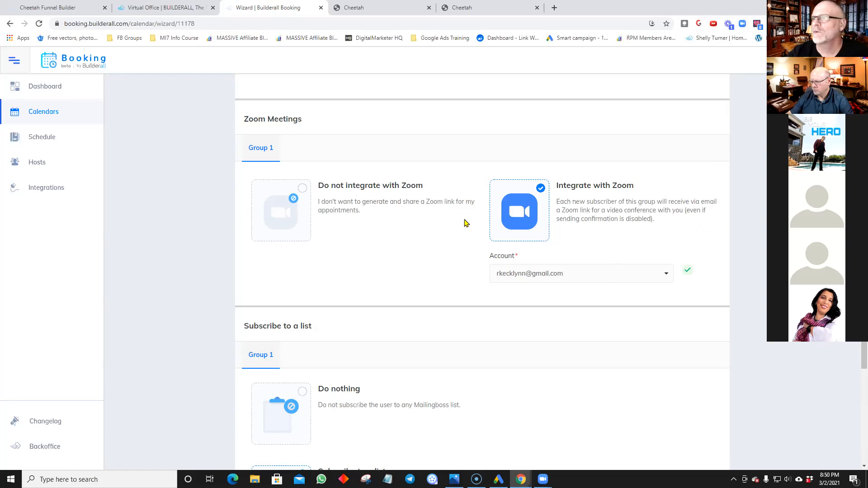
scroll(465, 221, down, 3)
scroll(466, 222, down, 1)
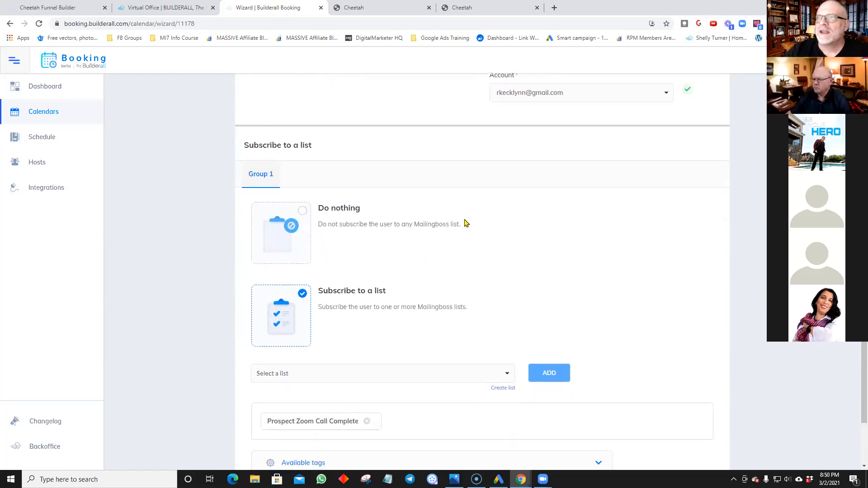
scroll(465, 222, up, 4)
scroll(466, 223, down, 3)
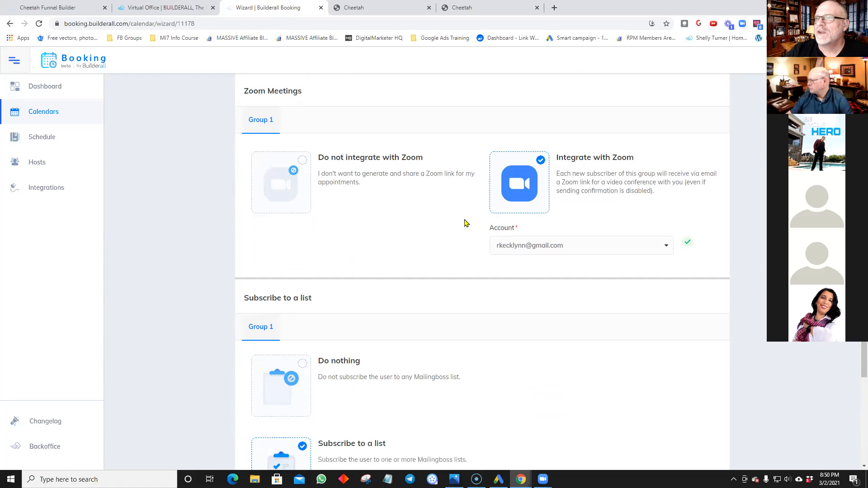
scroll(467, 223, down, 3)
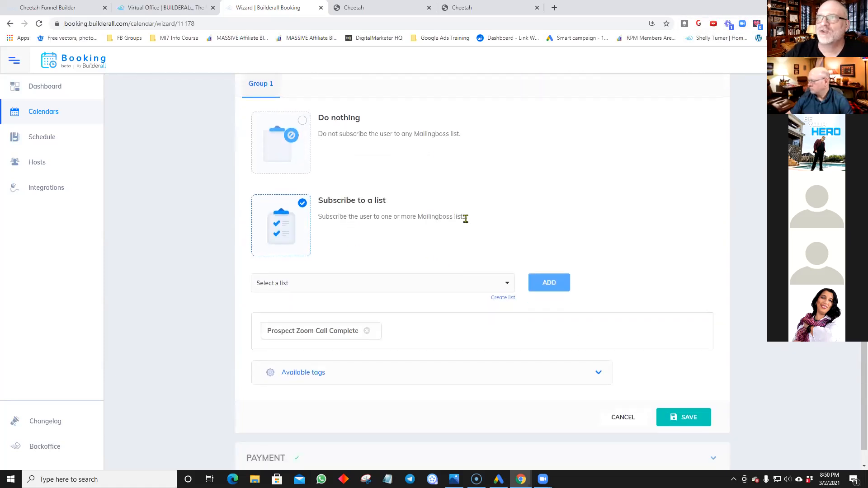
scroll(466, 222, up, 1)
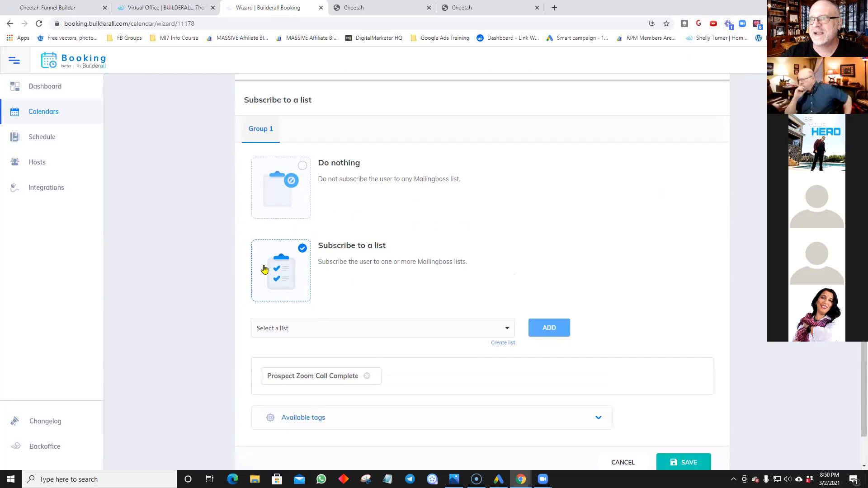
scroll(442, 286, down, 1)
Step: Review the Mailingboss lists, leaving 'Prospect Zoom Call Complete' selected
click(512, 284)
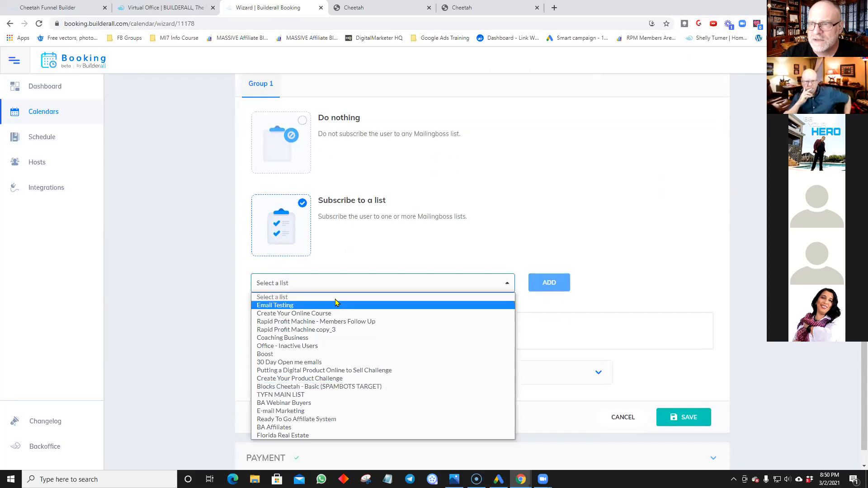
click(401, 283)
click(425, 280)
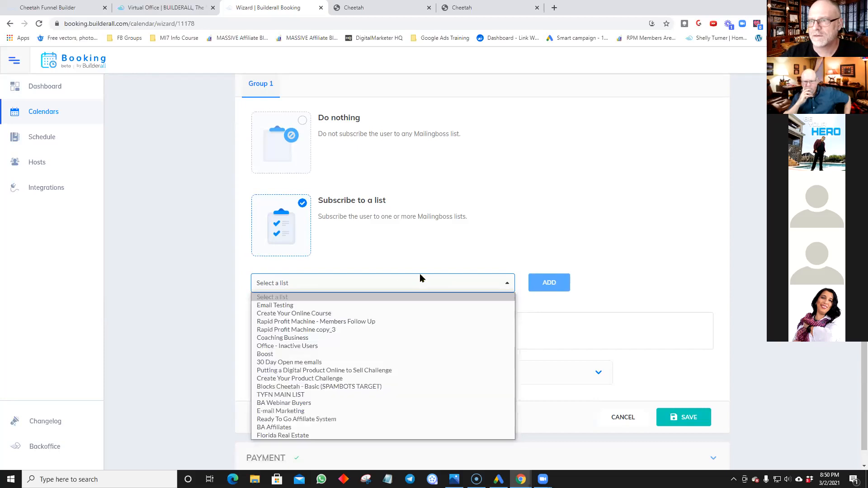
click(599, 264)
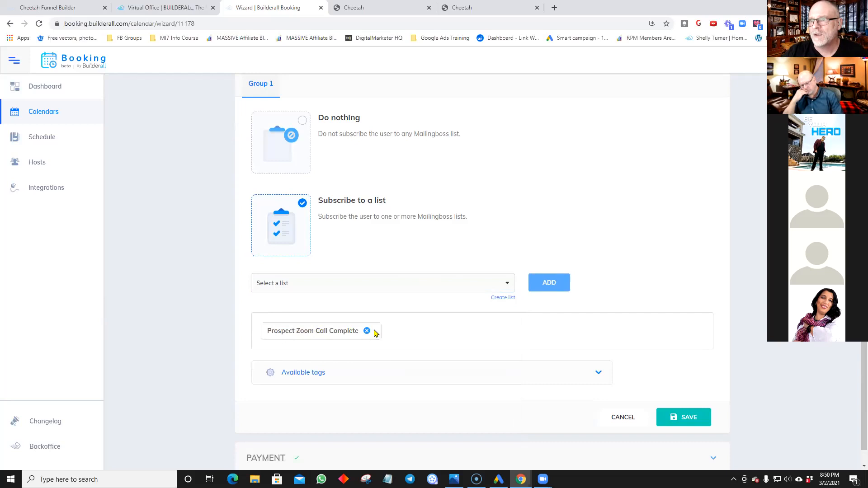
Step: Show and hide the available Mailingboss tags, then save the Automation settings
scroll(533, 331, down, 1)
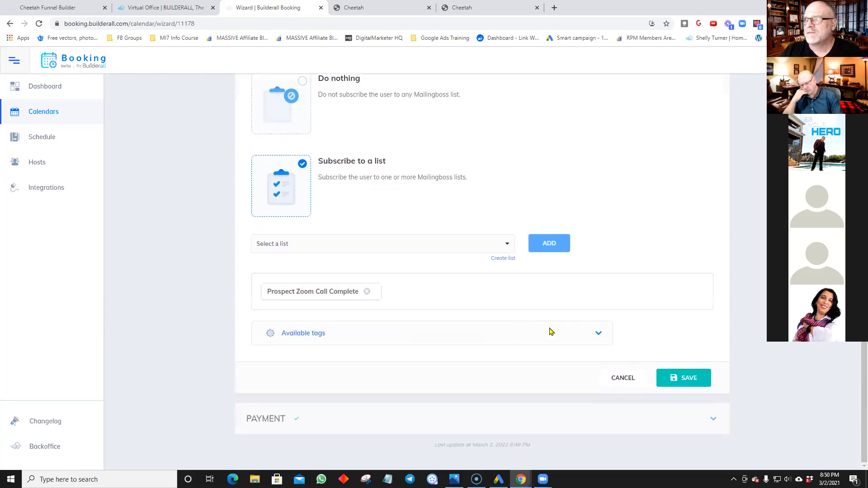
click(598, 334)
scroll(607, 326, down, 1)
scroll(606, 327, down, 7)
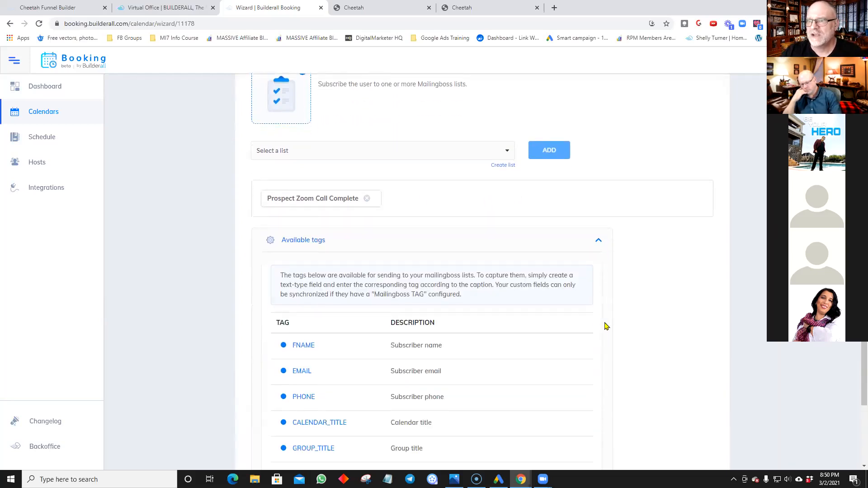
scroll(601, 323, up, 5)
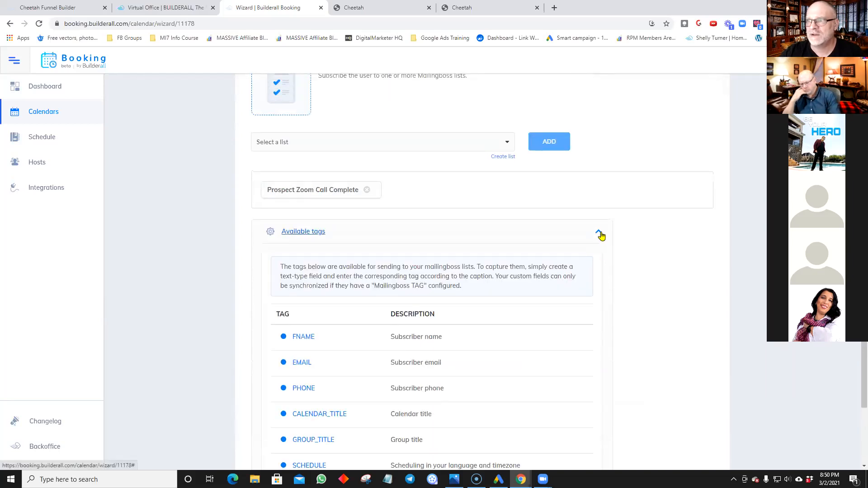
click(603, 236)
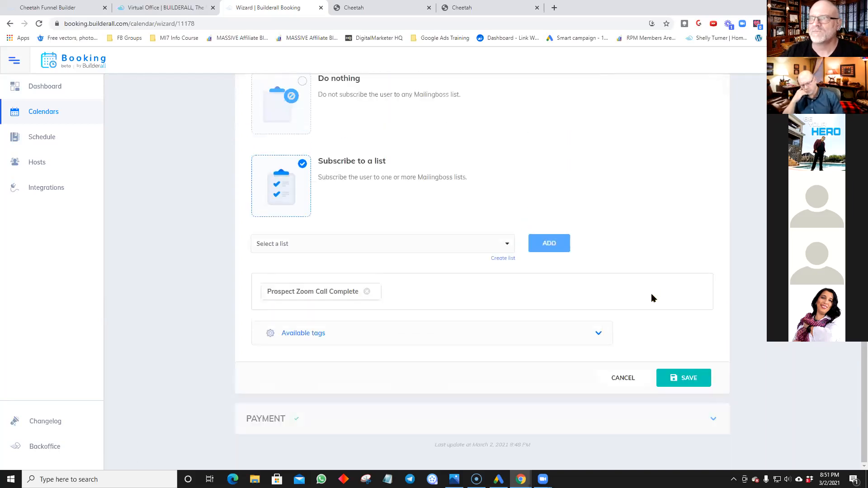
click(692, 383)
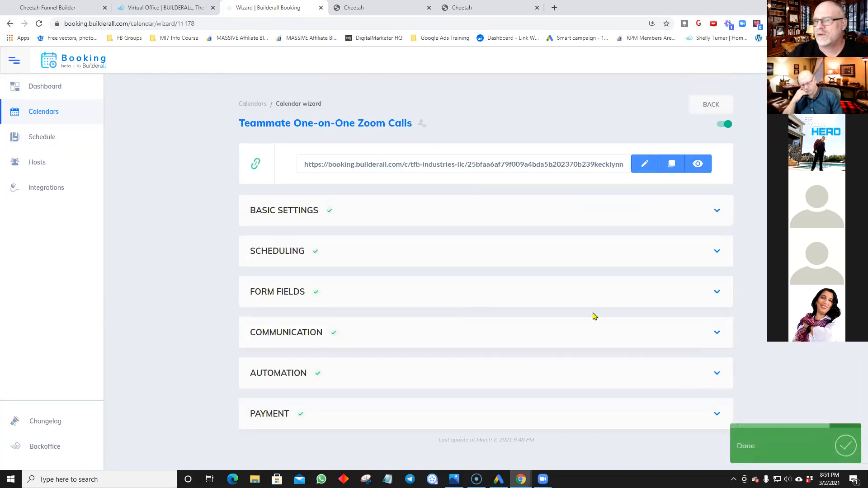
Step: Set Payment back to 'Not enable' after trying the charge option, and save it
click(545, 425)
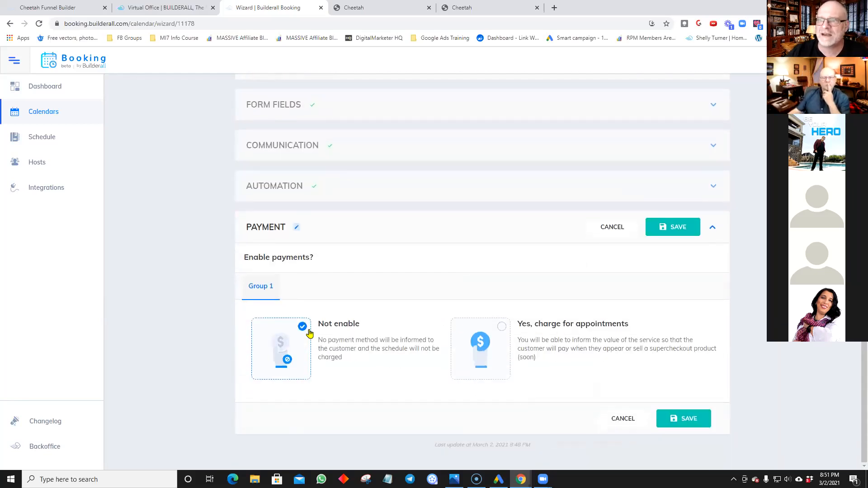
click(502, 327)
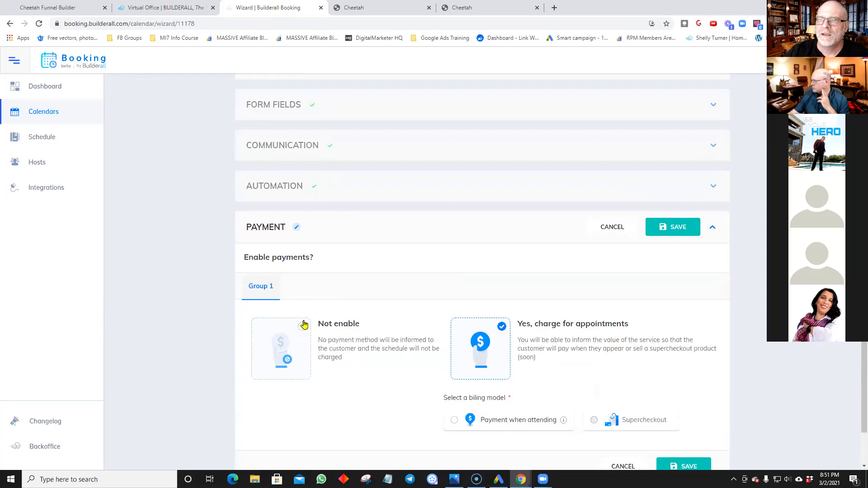
click(302, 327)
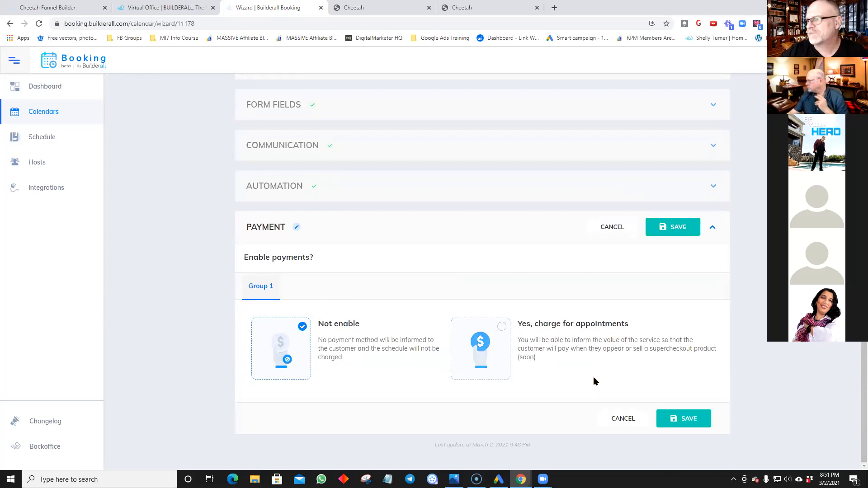
click(699, 417)
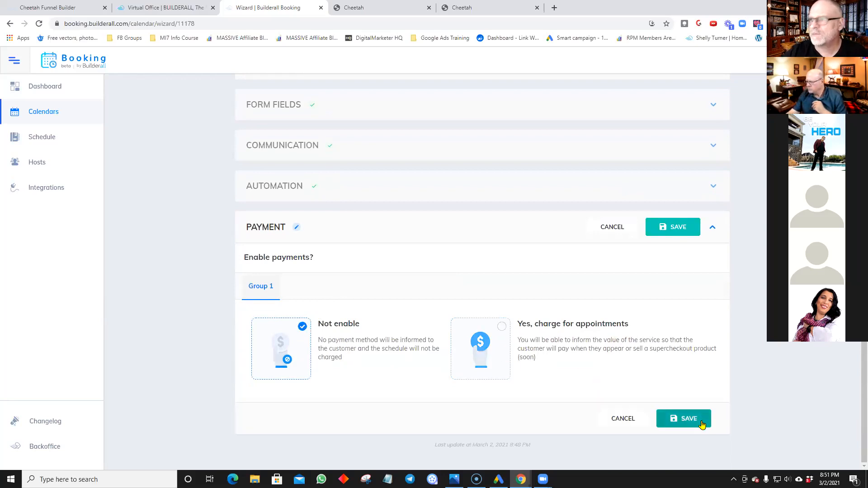
click(702, 424)
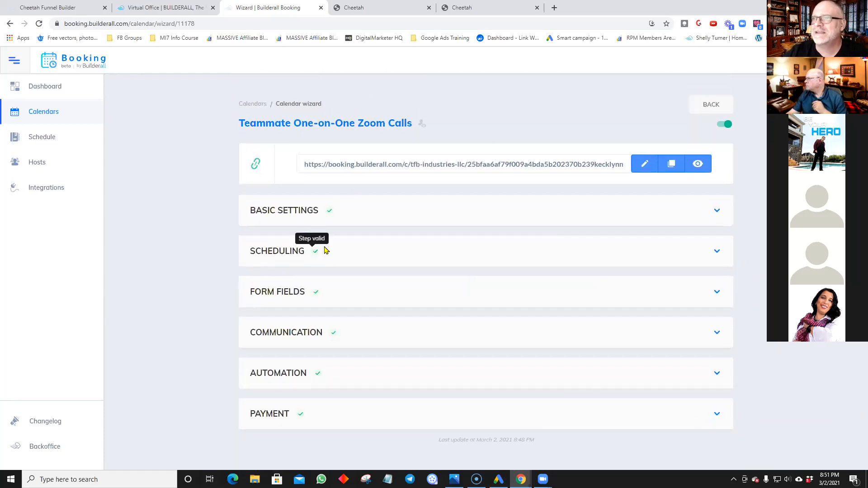
Step: Preview the public booking page, then copy the Teammate One-on-One Zoom Calls booking URL
click(699, 166)
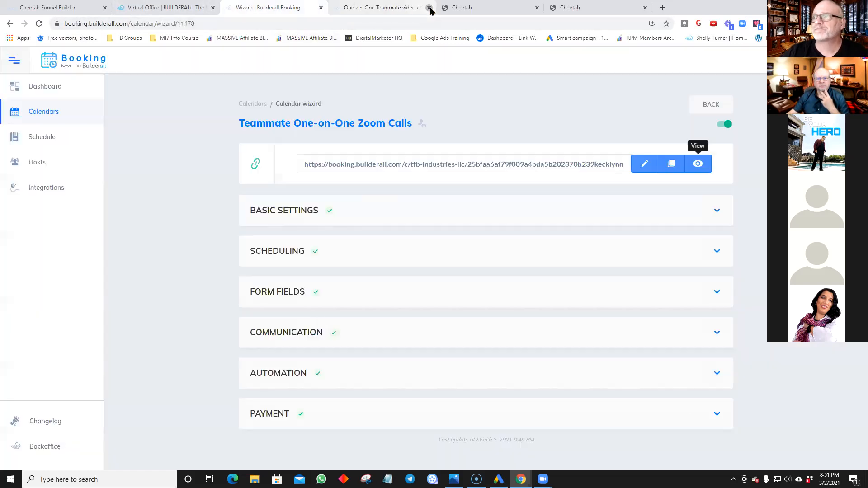
click(429, 7)
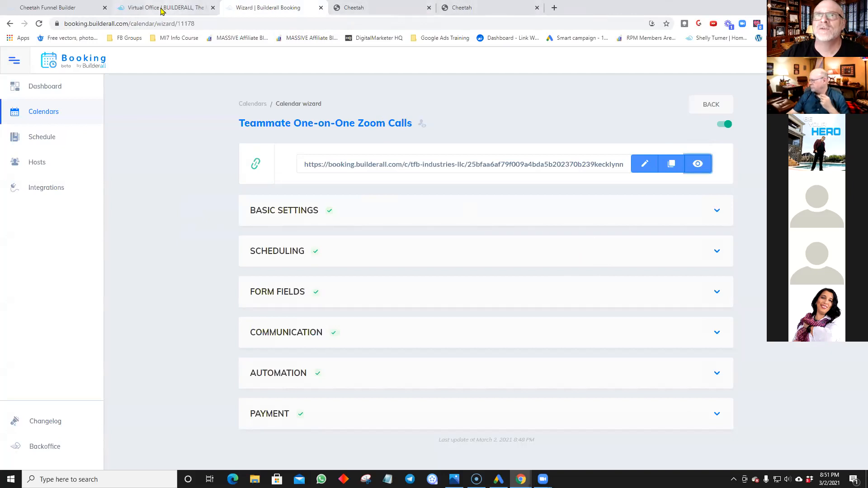
click(54, 8)
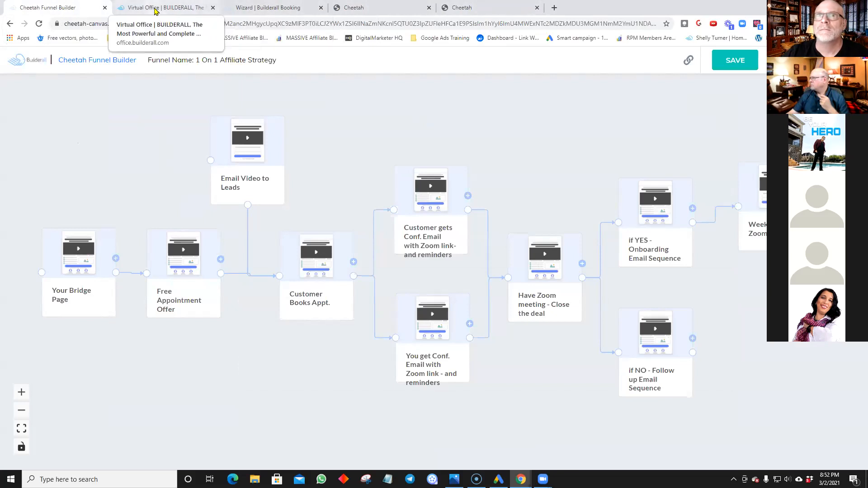
click(277, 8)
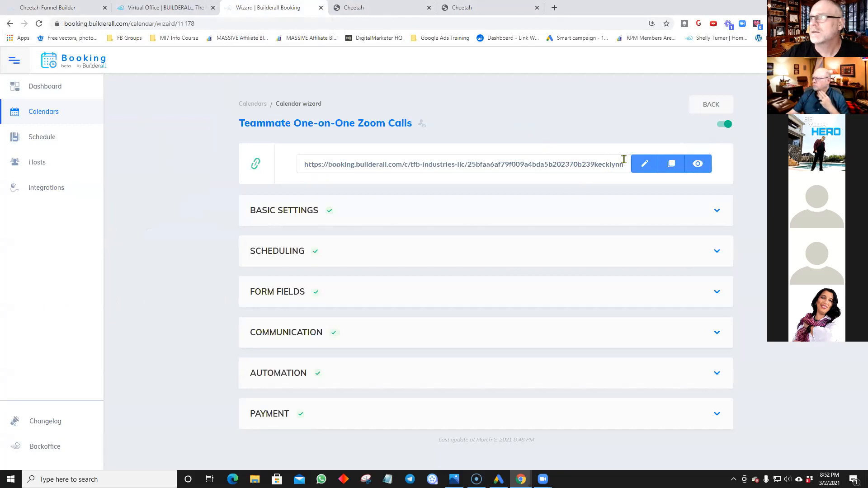
click(677, 168)
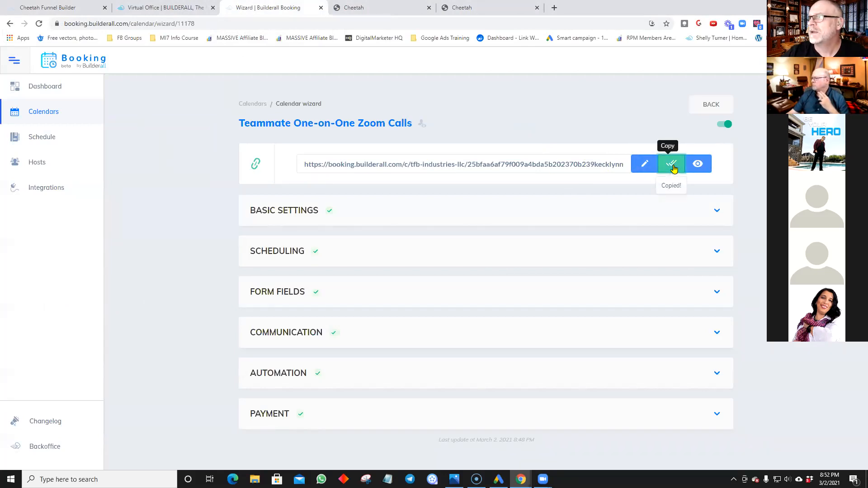
Step: Link the Cheetah calendar button to the booking URL, then save and publish the page
click(514, 11)
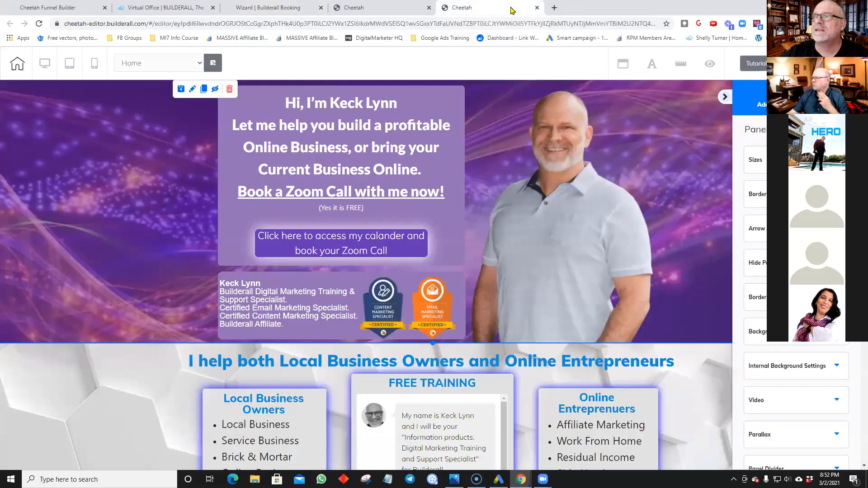
click(353, 247)
click(321, 223)
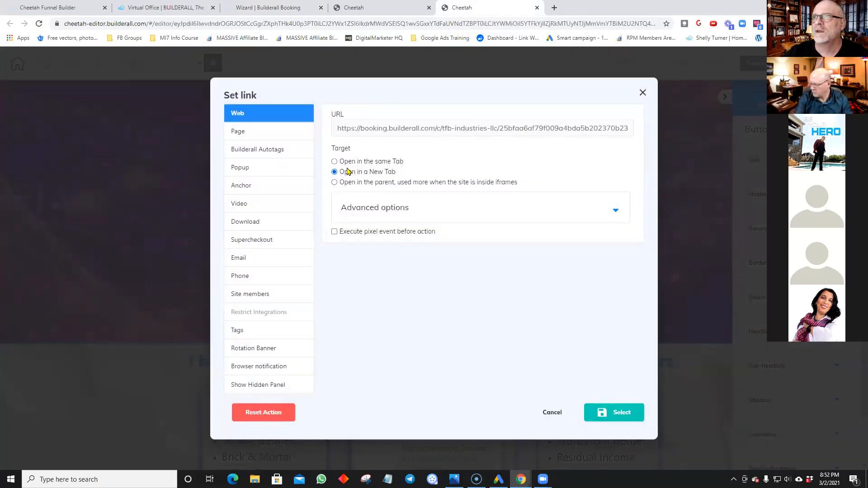
click(361, 130)
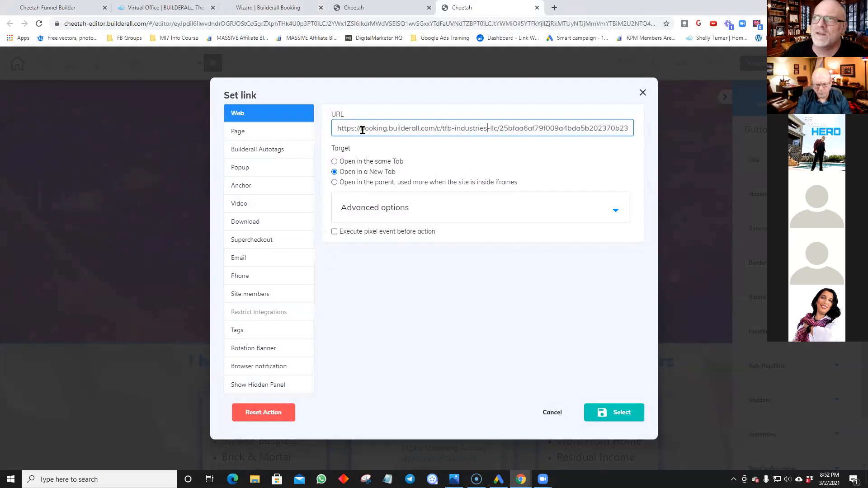
key(Right)
key(Right)
key(Right)
key(Right)
key(Right)
key(Right)
key(Right)
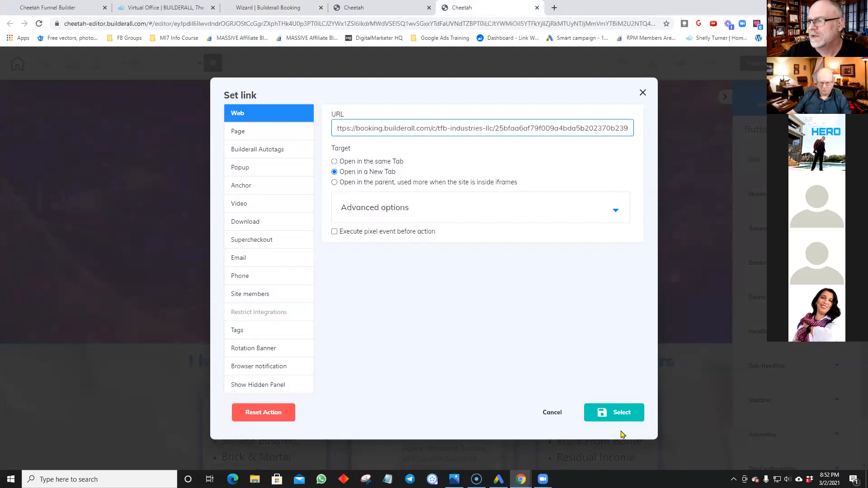
click(621, 413)
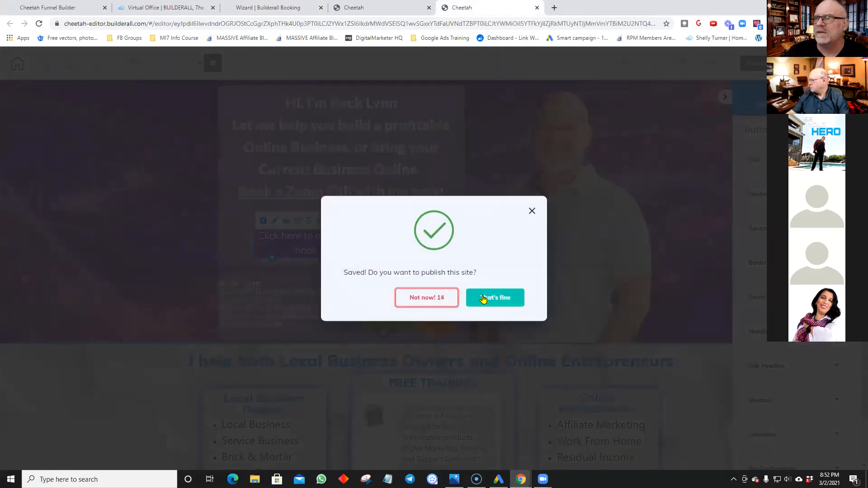
click(482, 295)
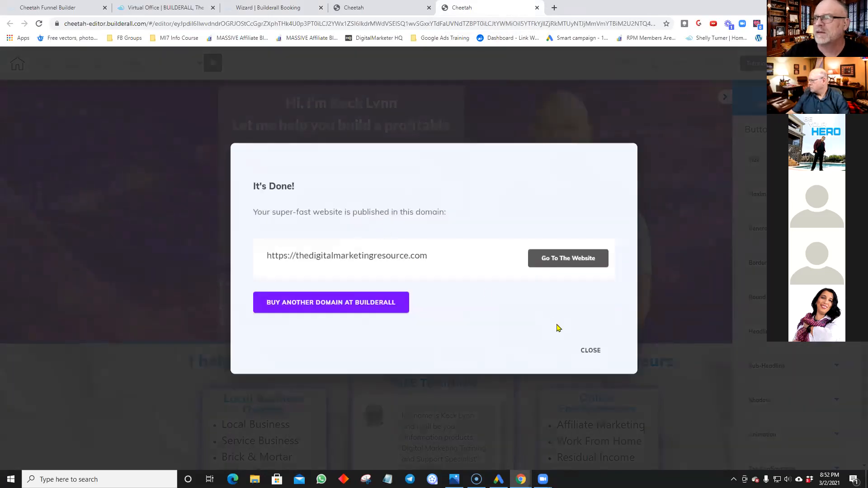
Step: Test the live site's calendar button, close the 404 tab, and return to the Booking wizard
click(558, 256)
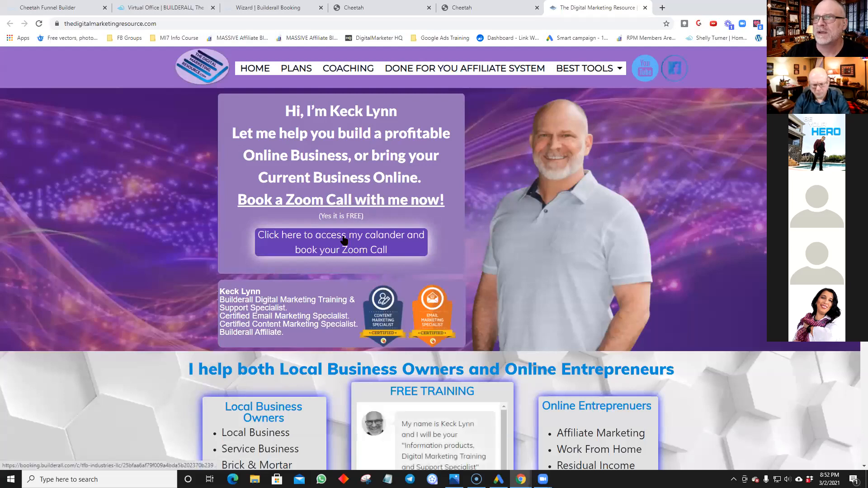
click(343, 240)
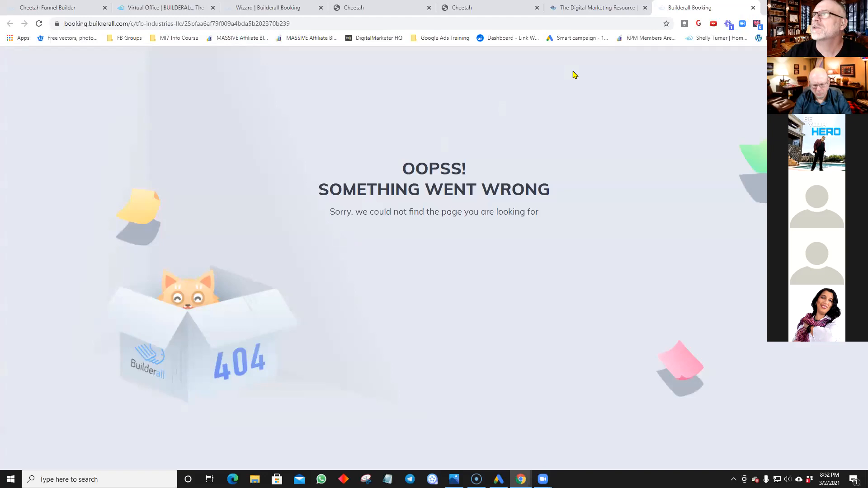
click(753, 8)
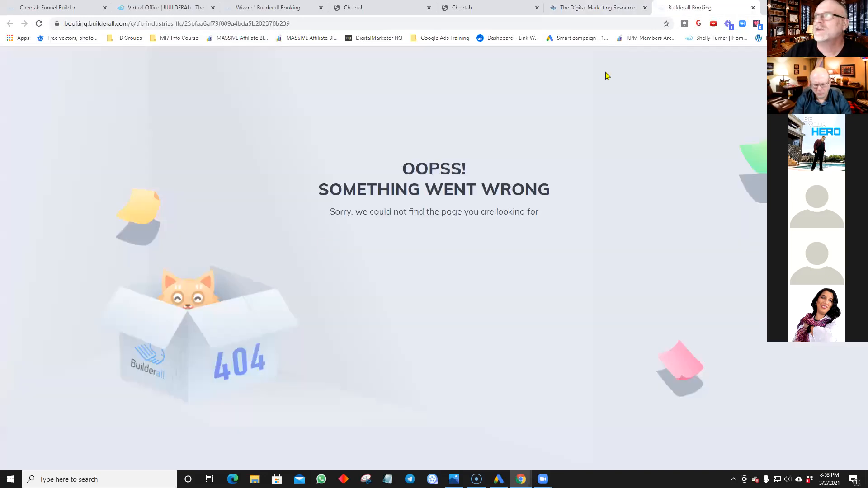
click(752, 8)
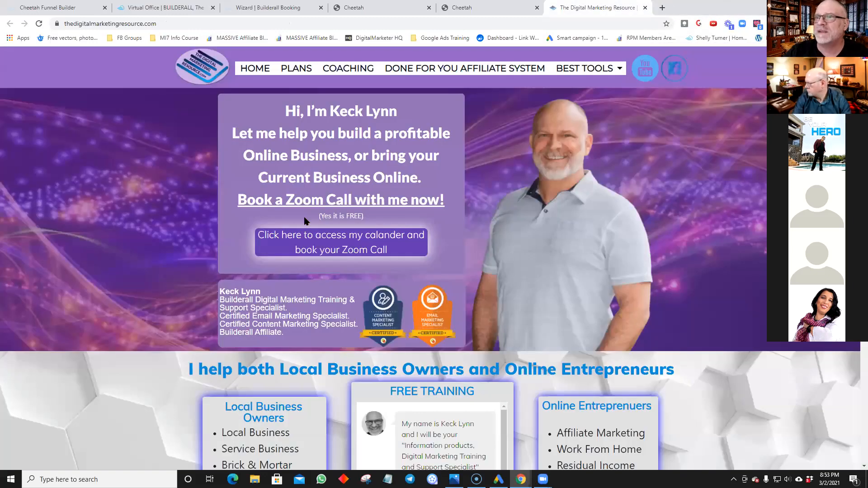
click(239, 9)
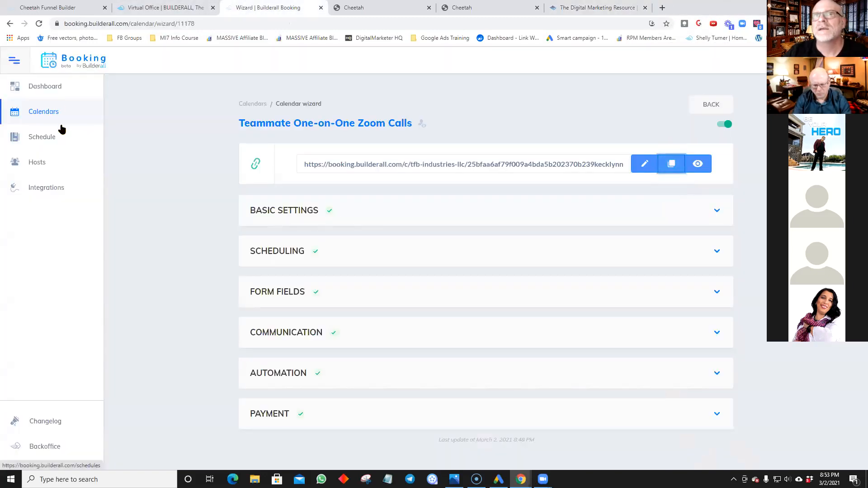
Step: On the Calendars page, view the Teammate calendar's embed code, then copy its calendar link
click(57, 89)
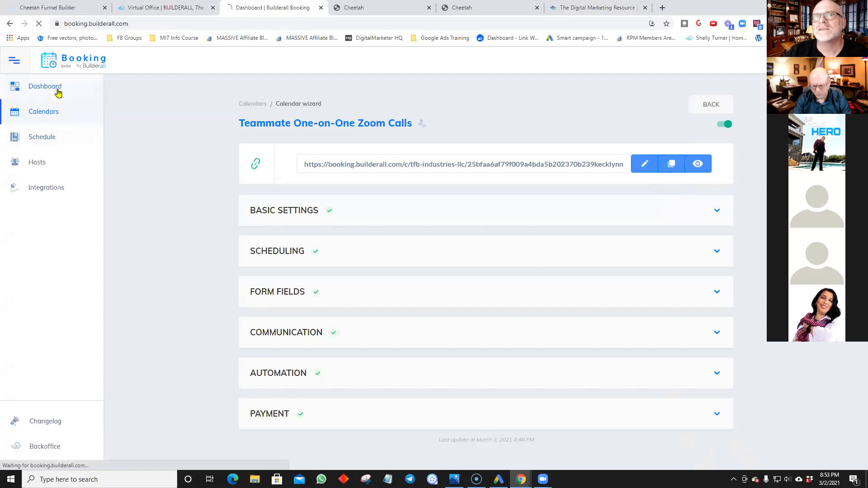
click(52, 112)
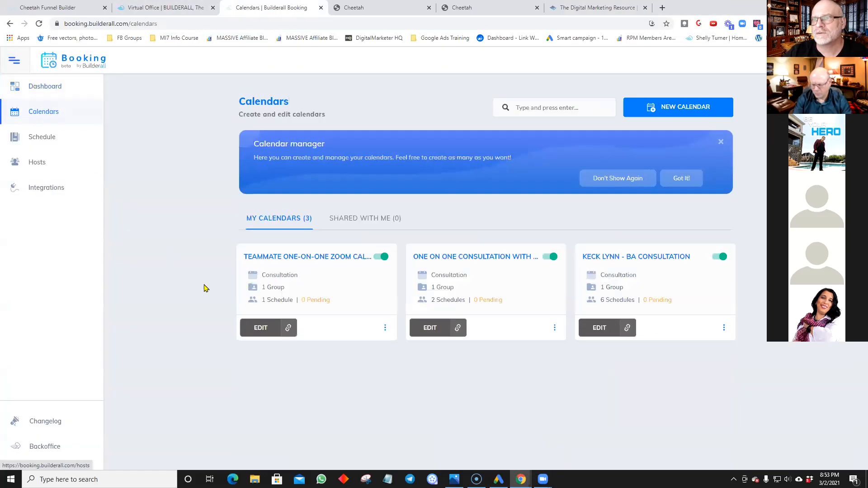
click(386, 327)
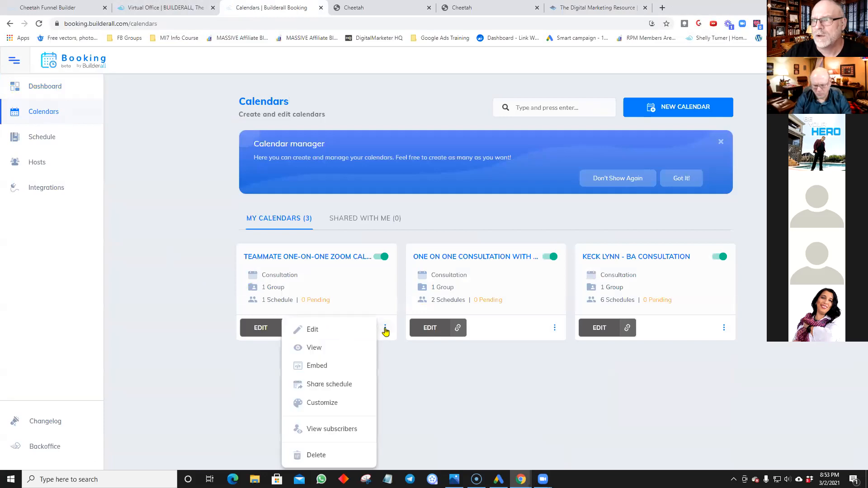
click(335, 365)
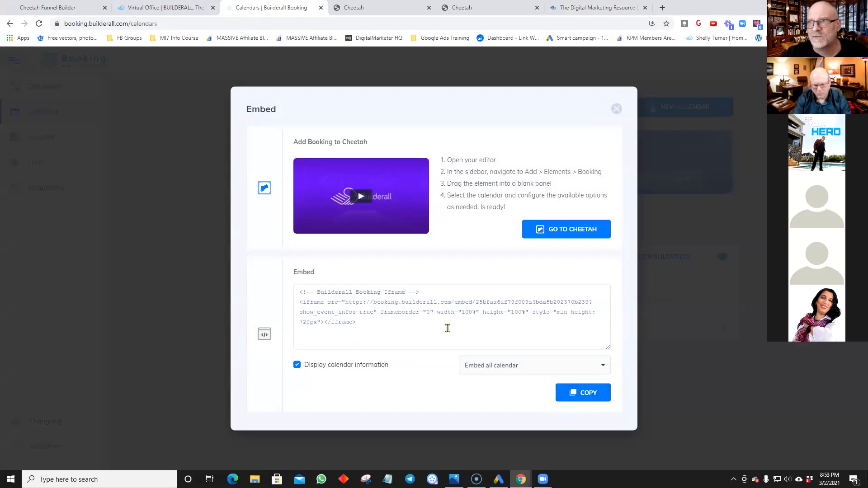
click(616, 109)
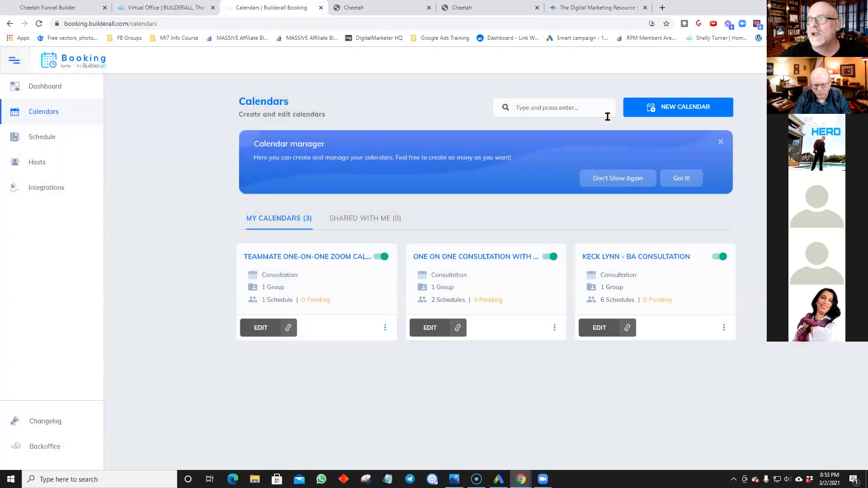
click(286, 329)
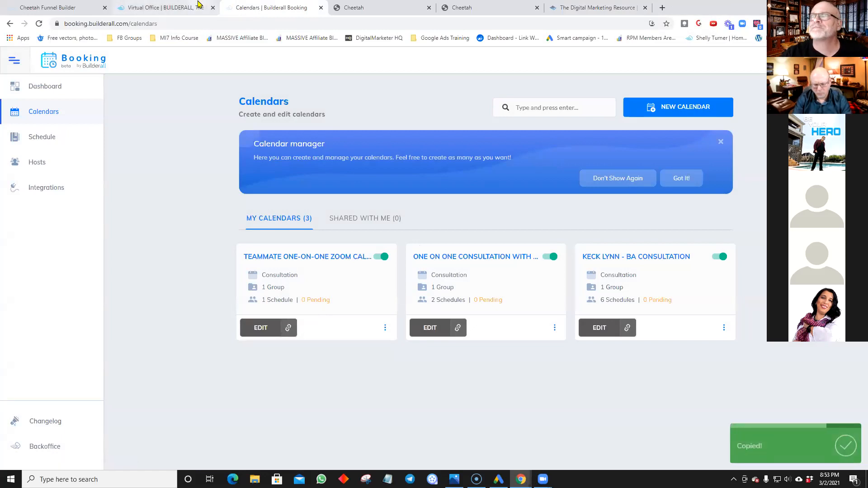
Step: Back in Cheetah, replace the calendar button's link URL with the copied Teammate booking link
click(483, 14)
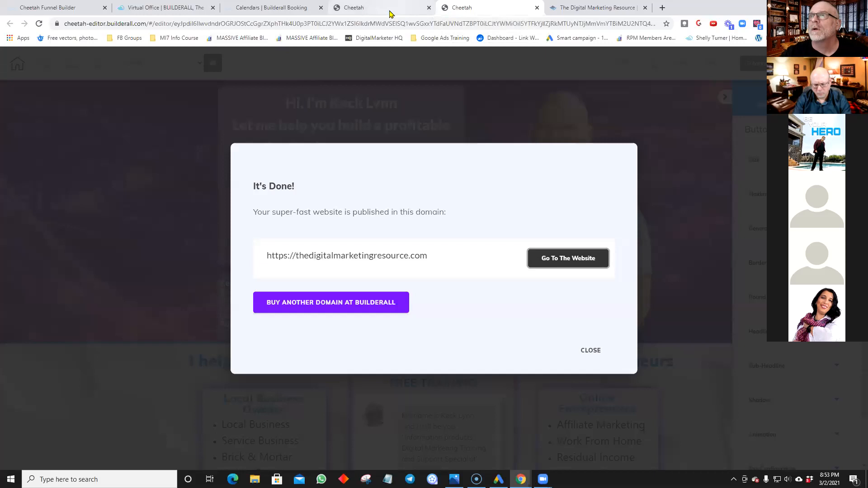
click(589, 350)
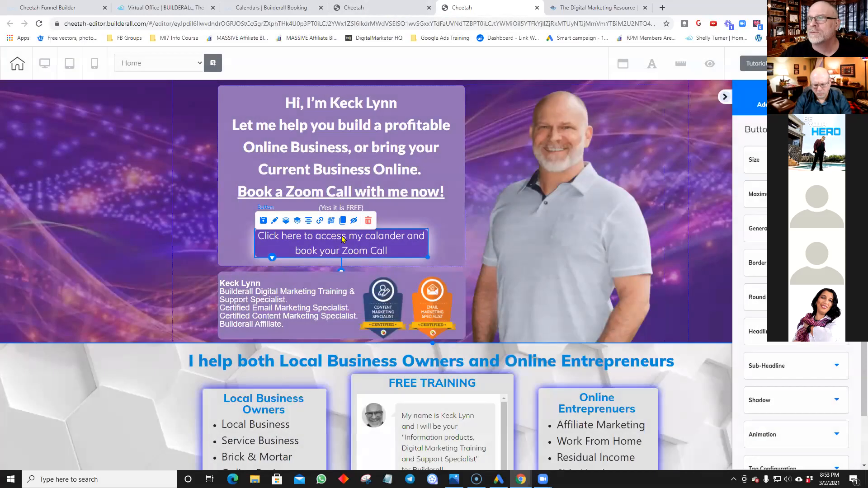
click(321, 222)
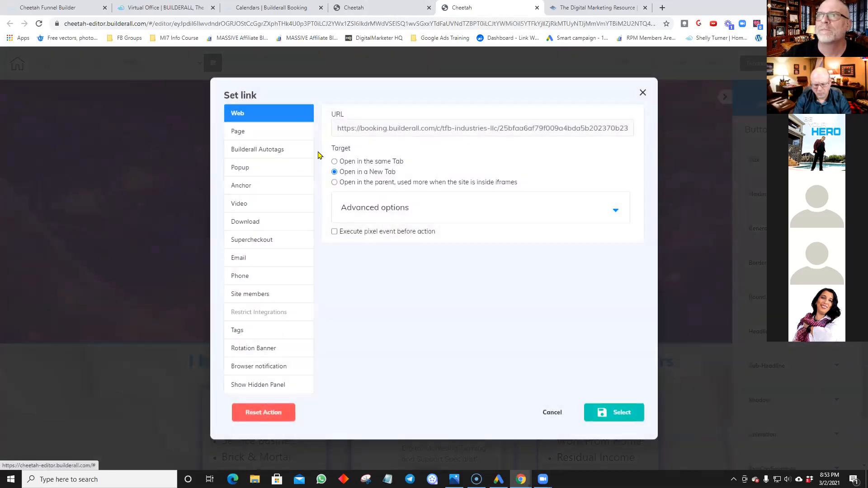
drag(337, 131, 640, 140)
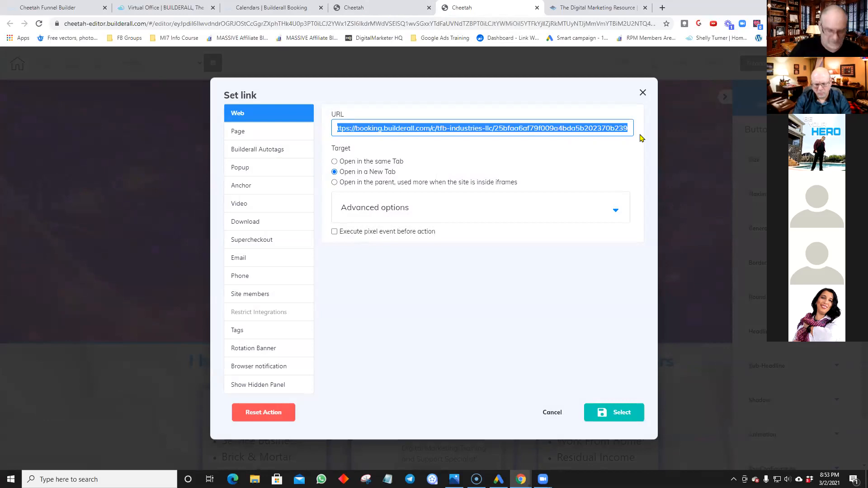
key(ctrl+v)
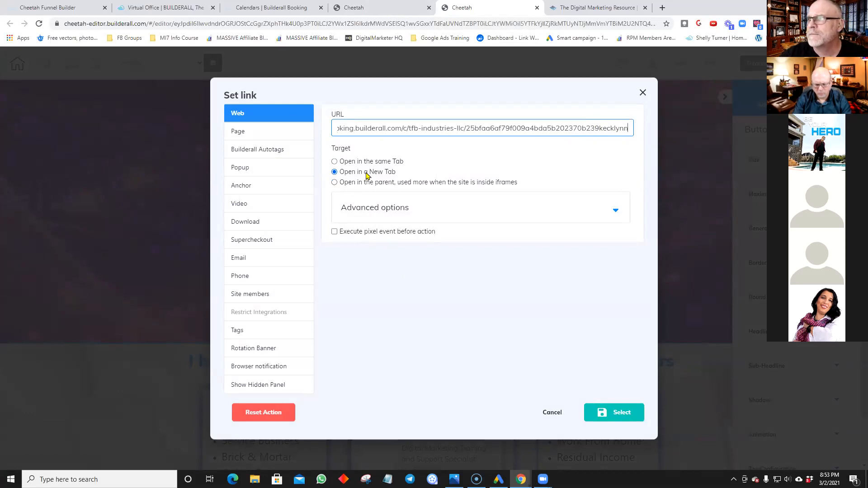
Step: Apply the new button link, then save and publish the site
click(613, 413)
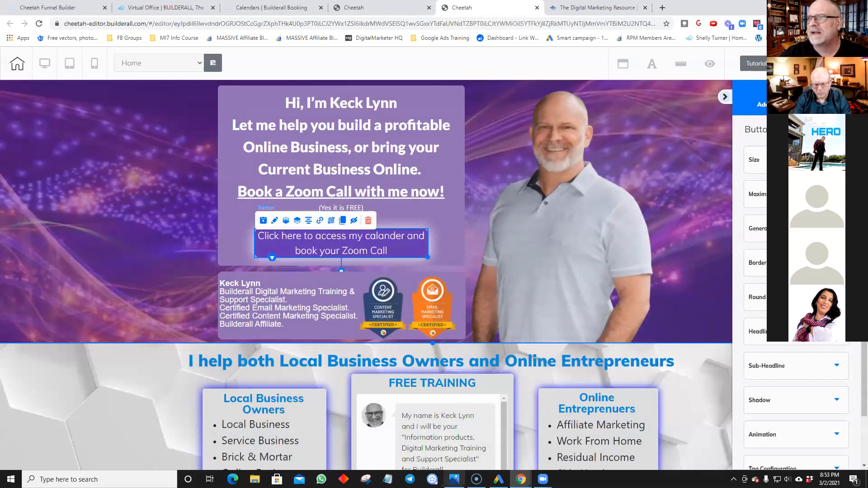
mouse_move(458, 472)
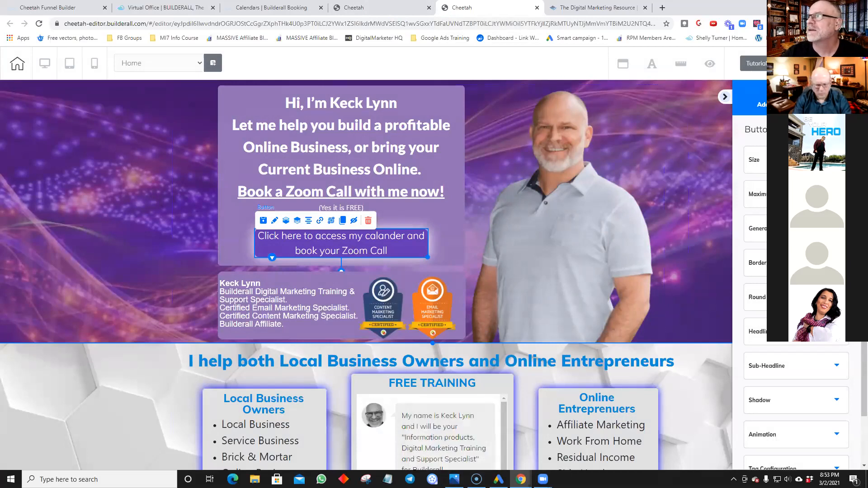
key(ctrl+s)
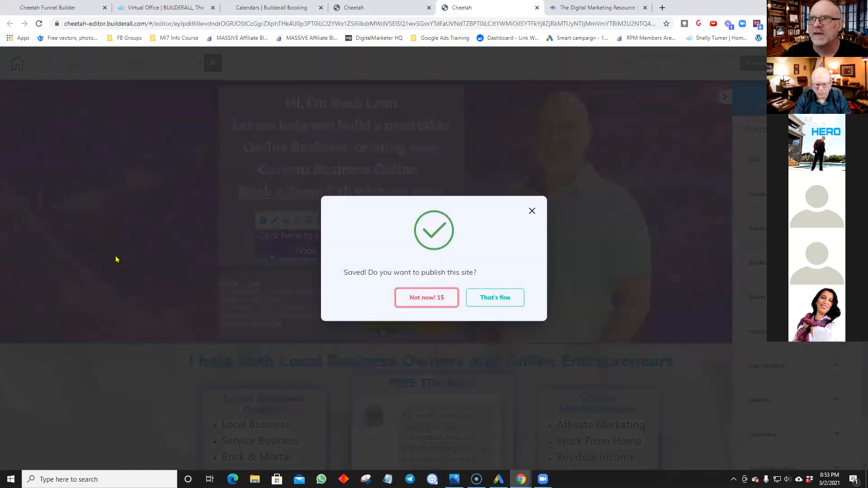
click(496, 302)
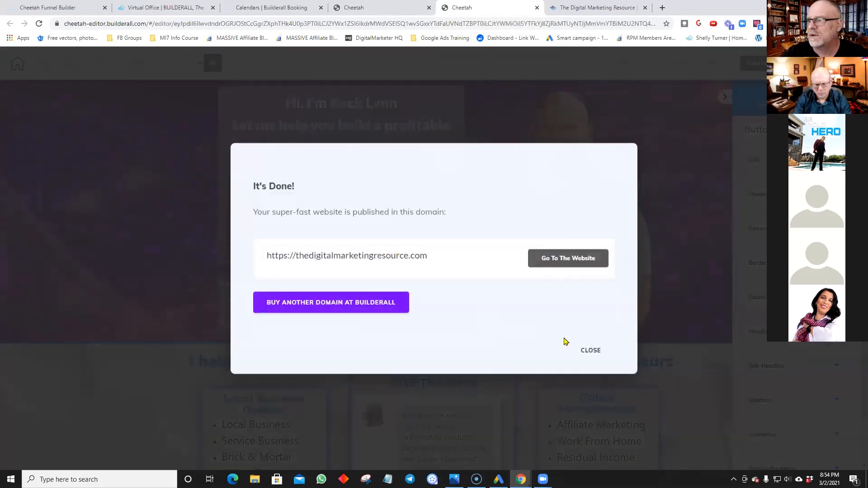
click(591, 350)
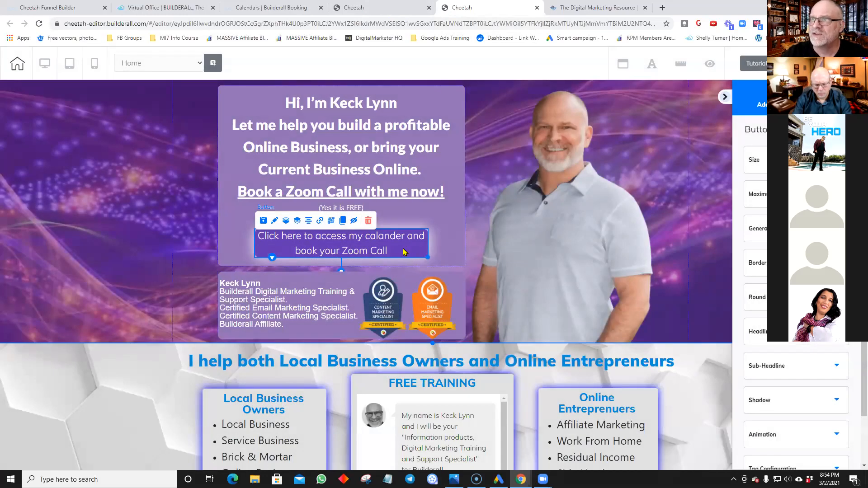
Step: Nudge the booking button up slightly, save and republish, then open the live website
key(Left)
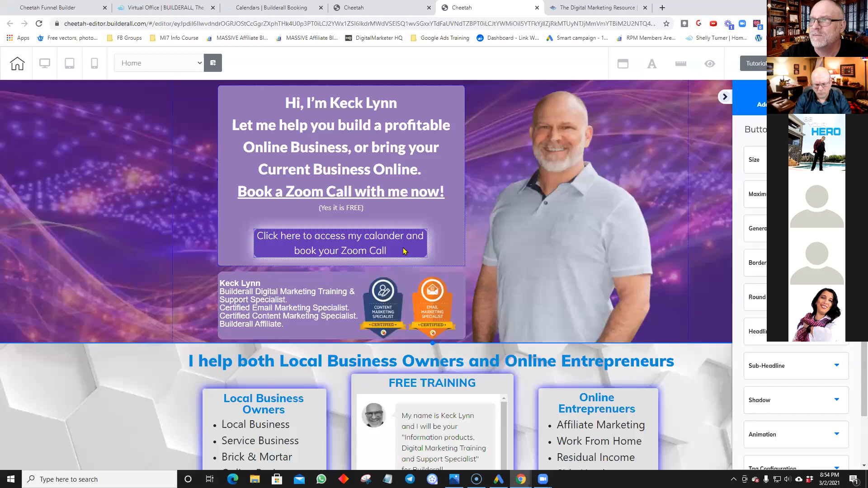
click(404, 252)
key(Up)
key(Up)
key(Up)
key(Up)
key(Up)
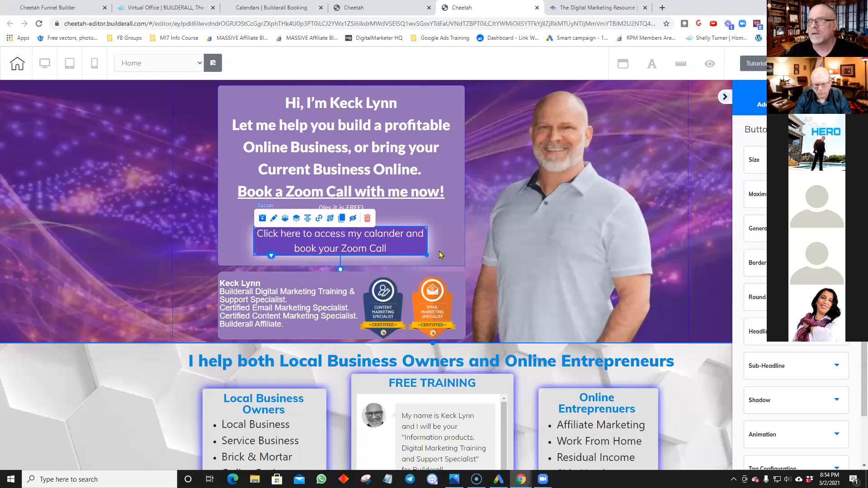
click(488, 214)
key(ctrl+s)
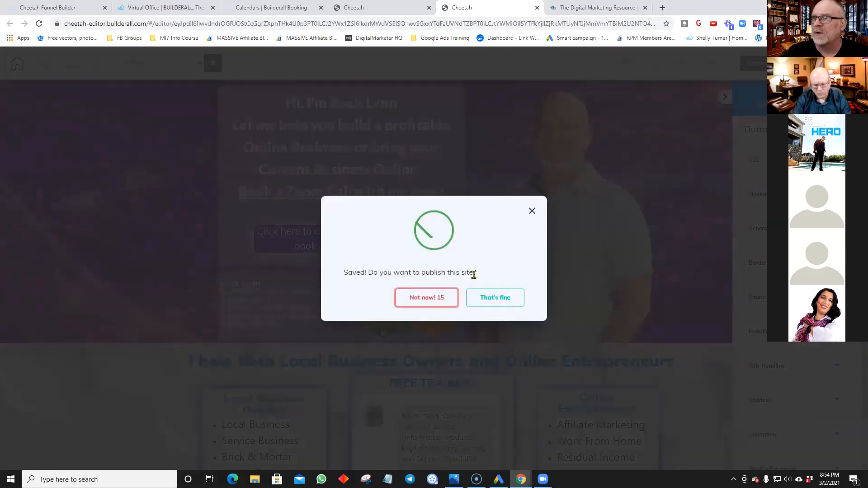
click(495, 300)
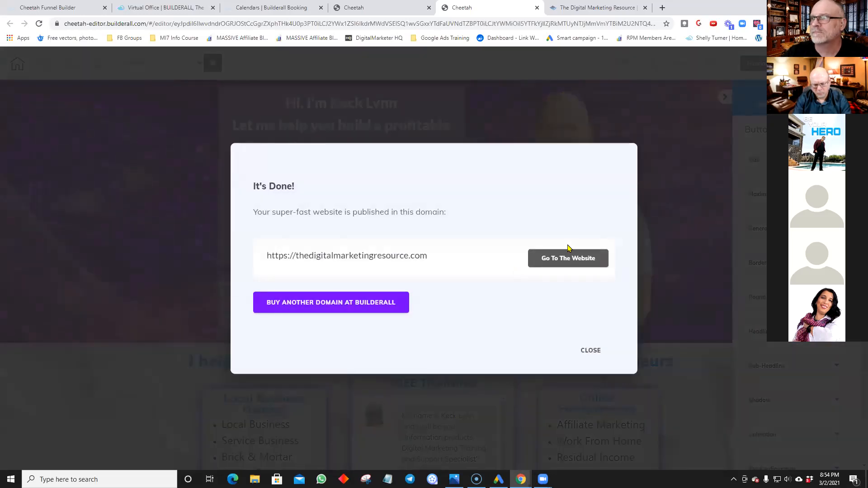
click(573, 257)
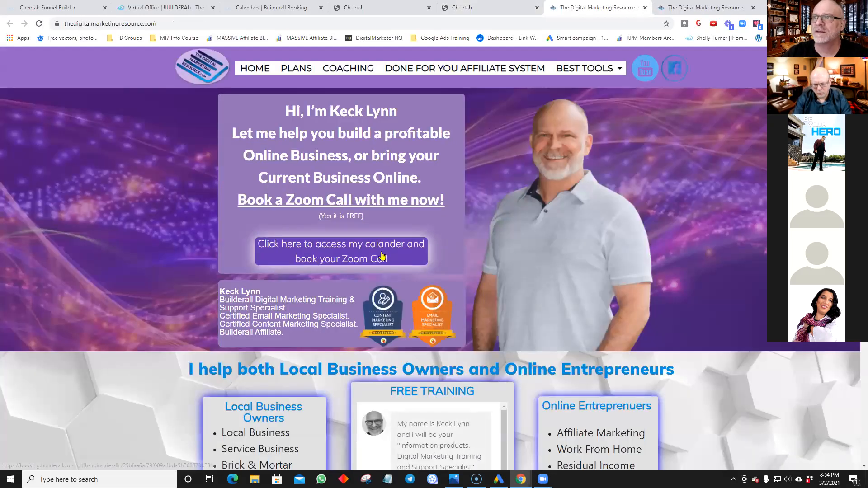
click(382, 256)
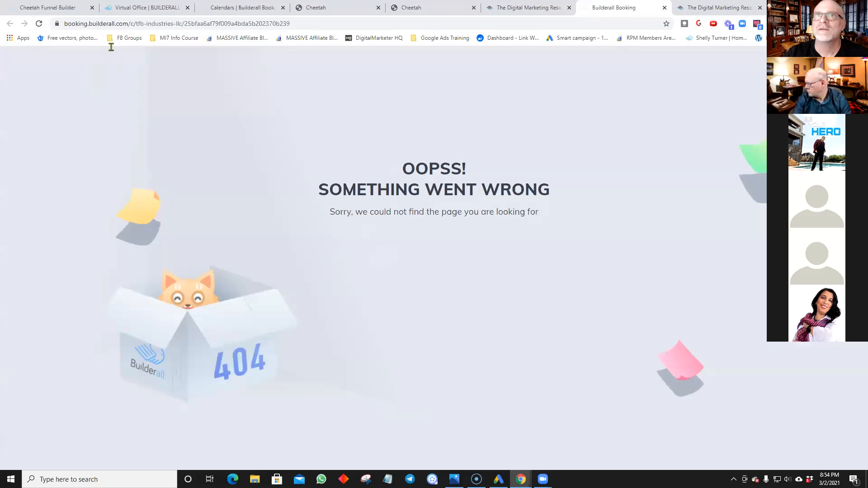
click(664, 7)
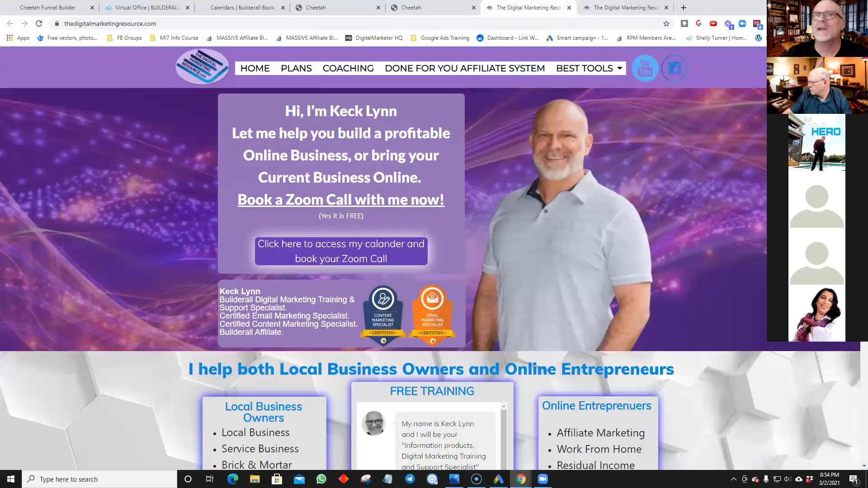
click(160, 25)
right_click(82, 24)
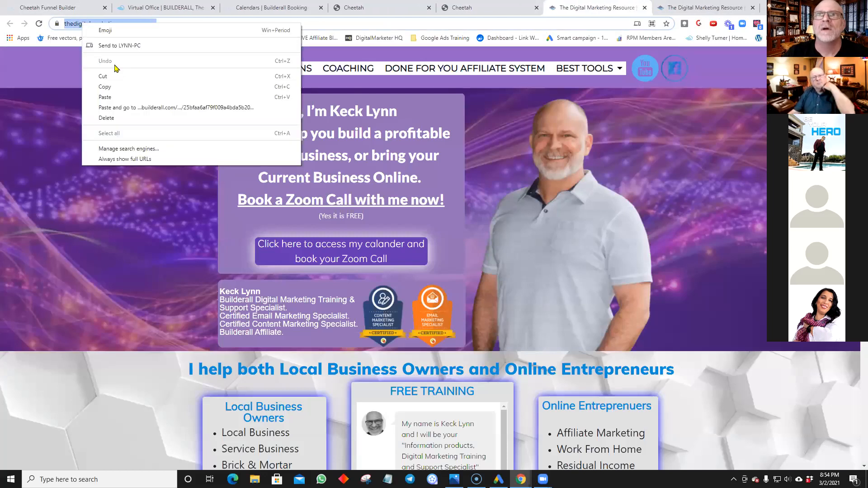
click(105, 86)
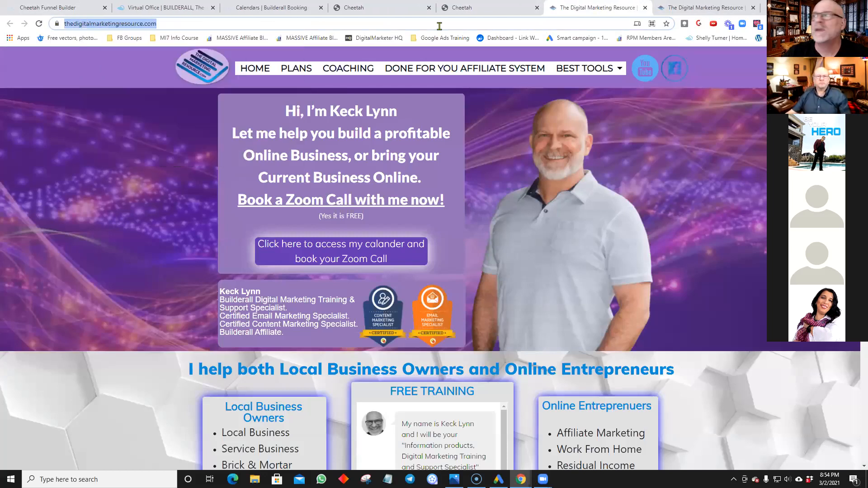
click(772, 24)
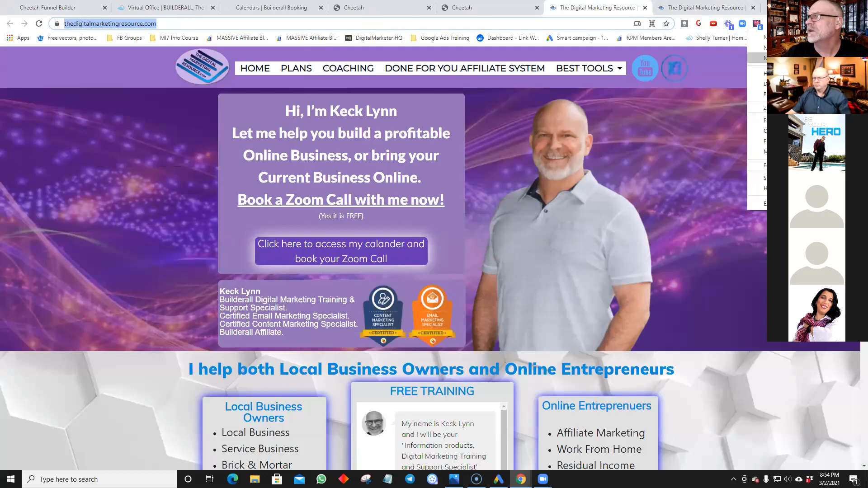
click(757, 59)
right_click(128, 23)
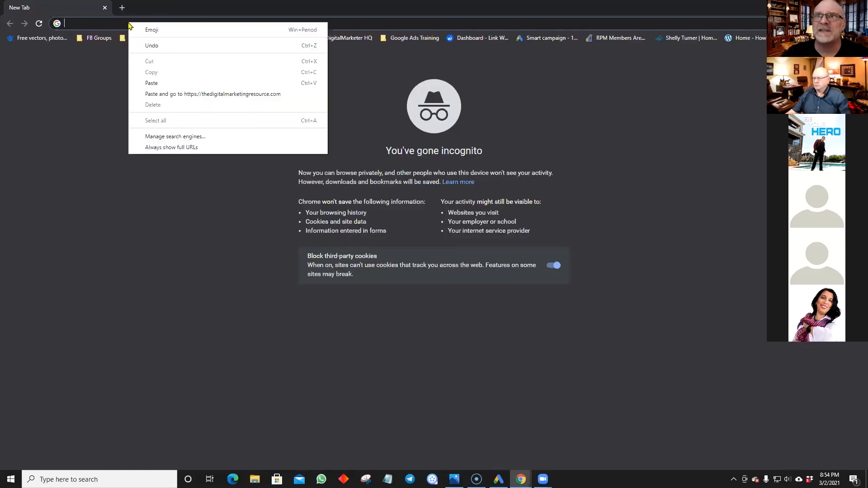
click(151, 83)
key(Return)
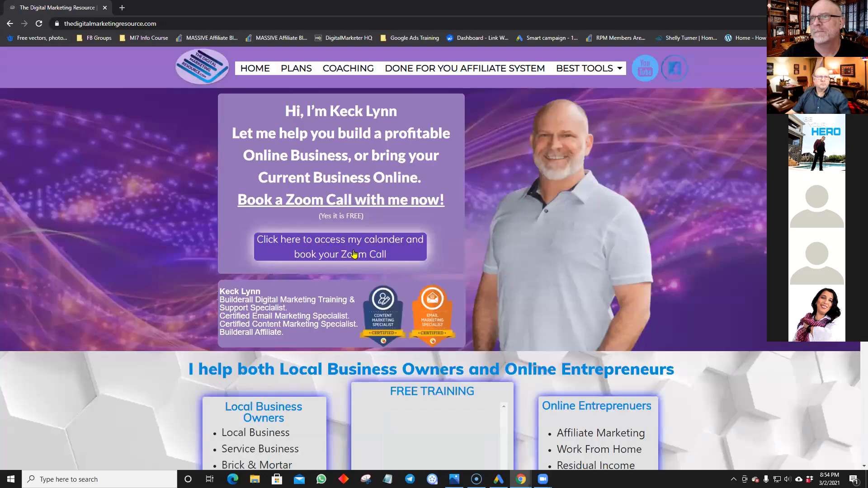
click(353, 254)
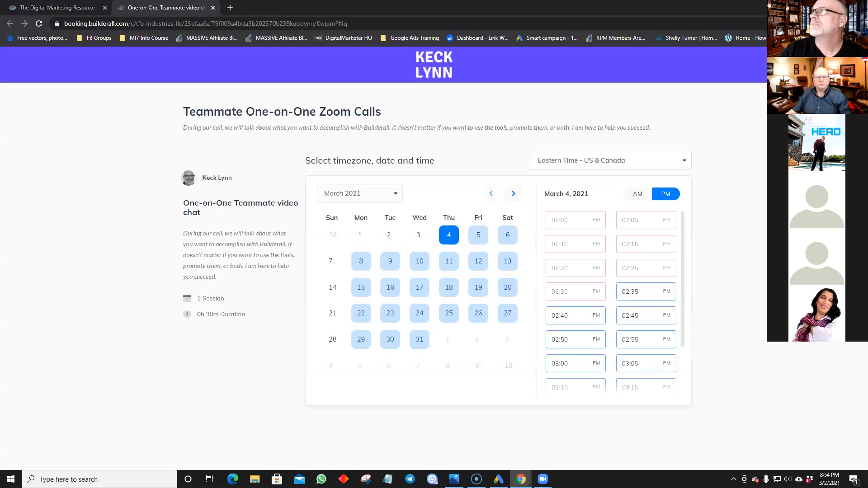
click(858, 6)
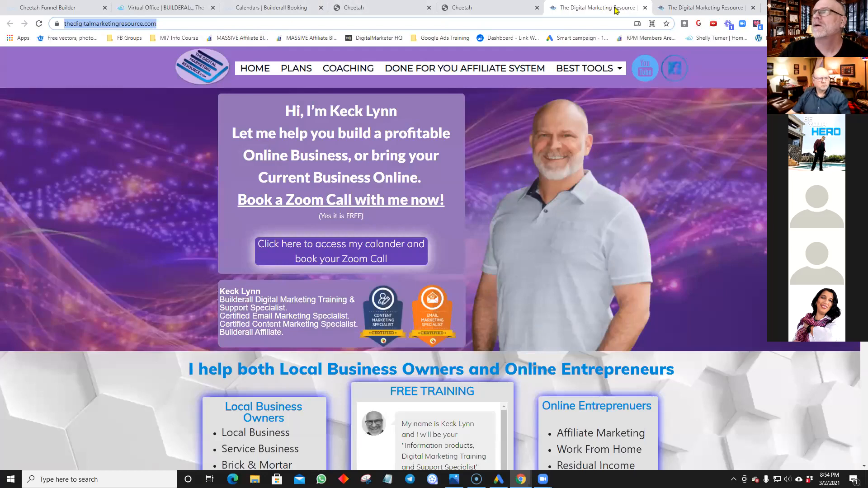
Step: Close both live-site tabs and the It's Done dialog, then return to the Builderall Booking calendars
click(645, 9)
click(645, 9)
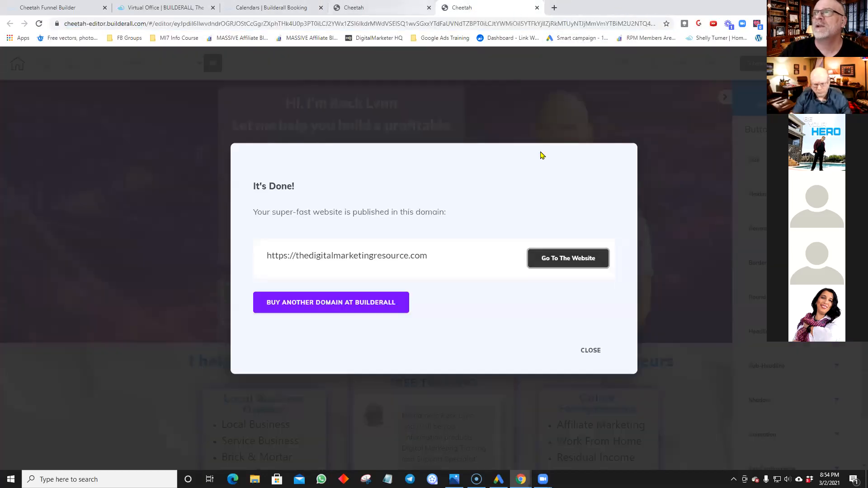
click(590, 351)
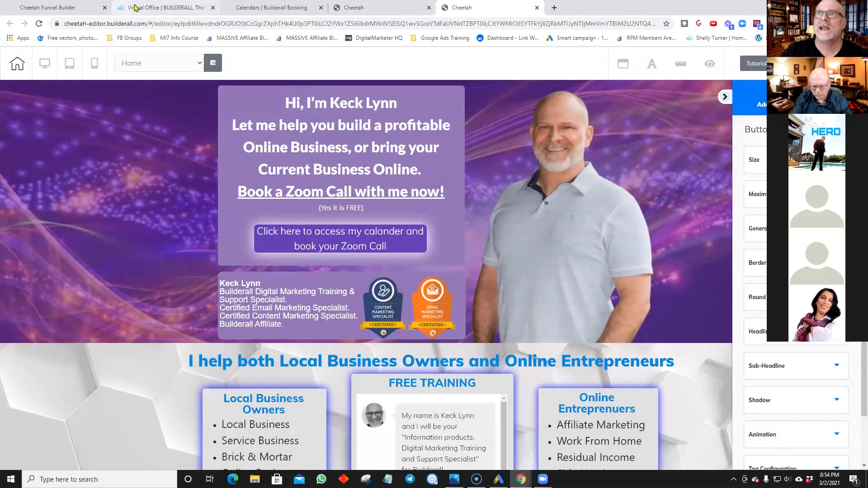
click(32, 9)
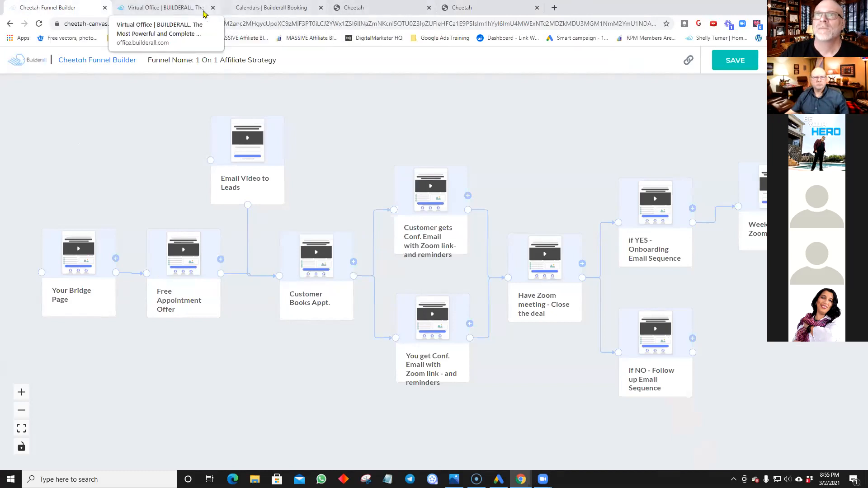
click(253, 9)
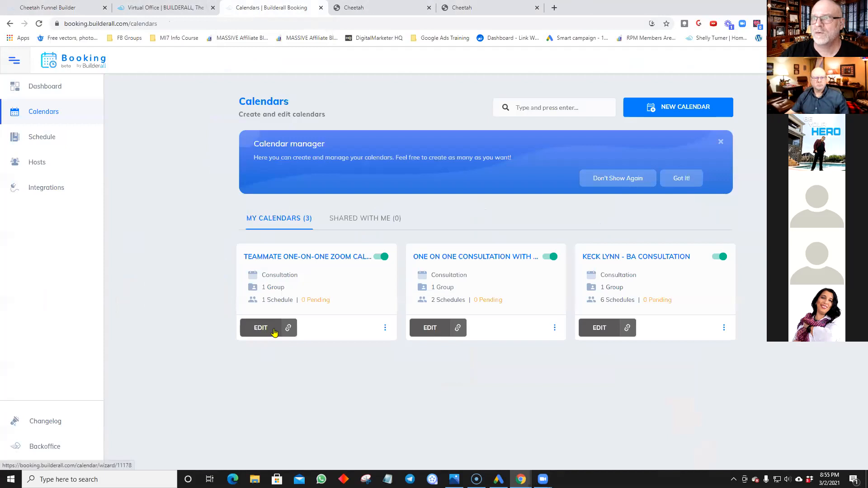
Step: Open the Teammate calendar's public page, pick the March 4 02:35 PM slot, and enter the booker's name and e-mail
click(384, 330)
click(335, 347)
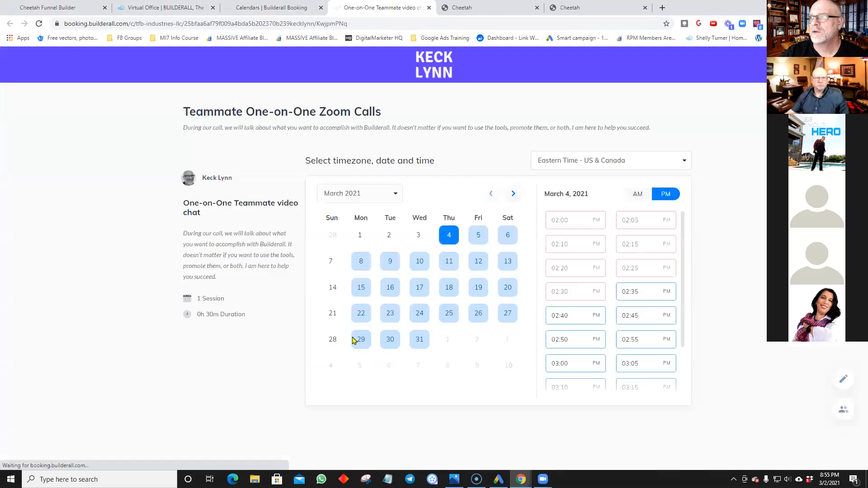
click(636, 290)
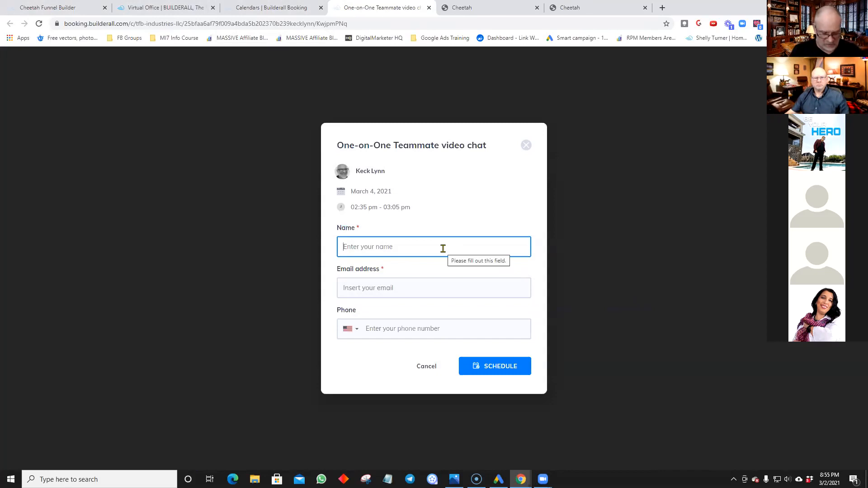
text(Keck)
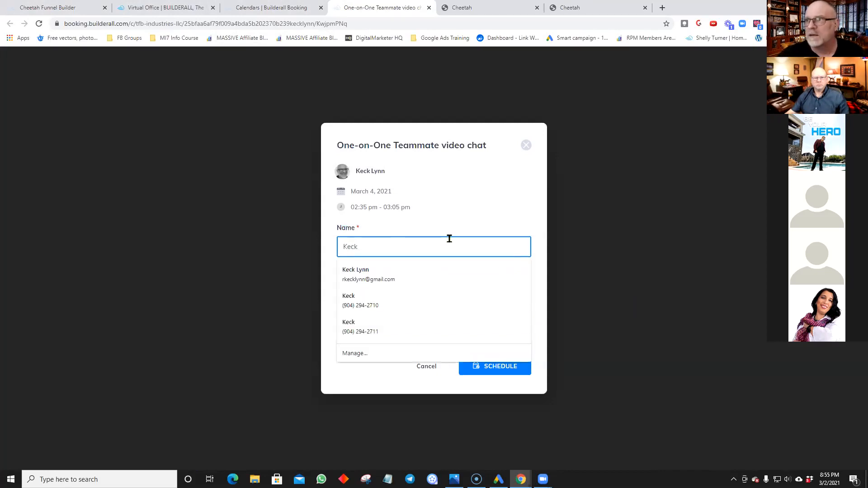
click(449, 222)
click(352, 290)
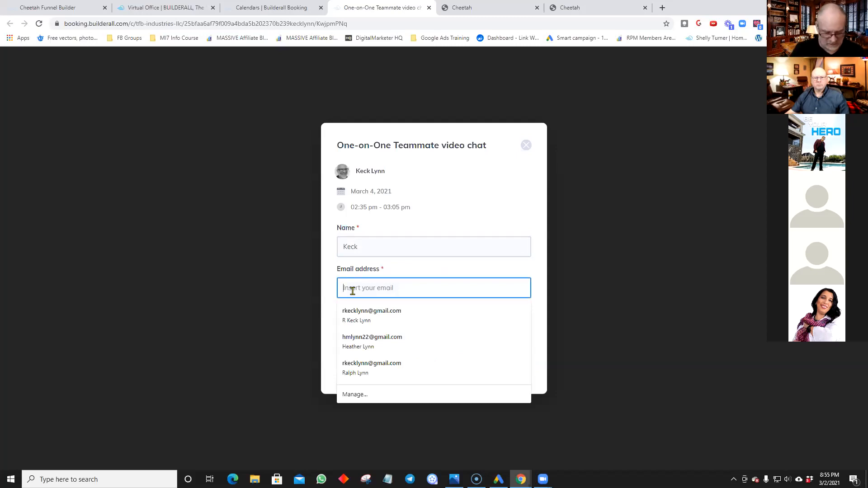
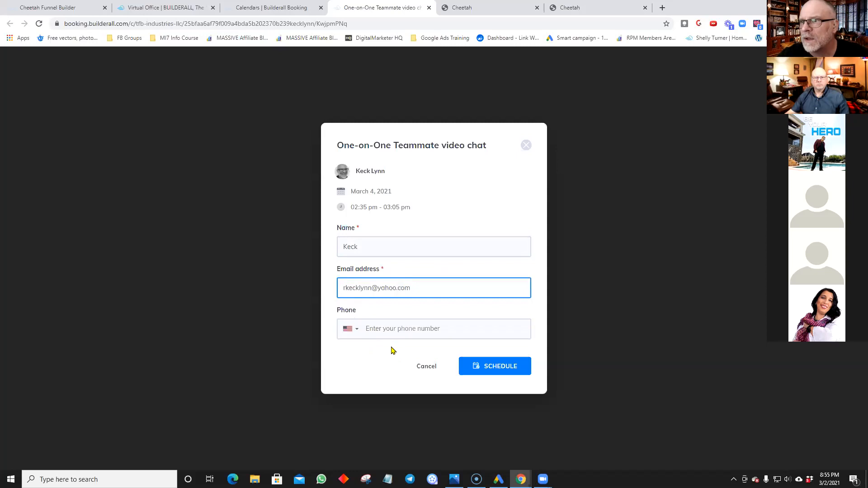
Step: Schedule the March 4, 2:35 PM test booking and close its page to return to Calendars
click(471, 365)
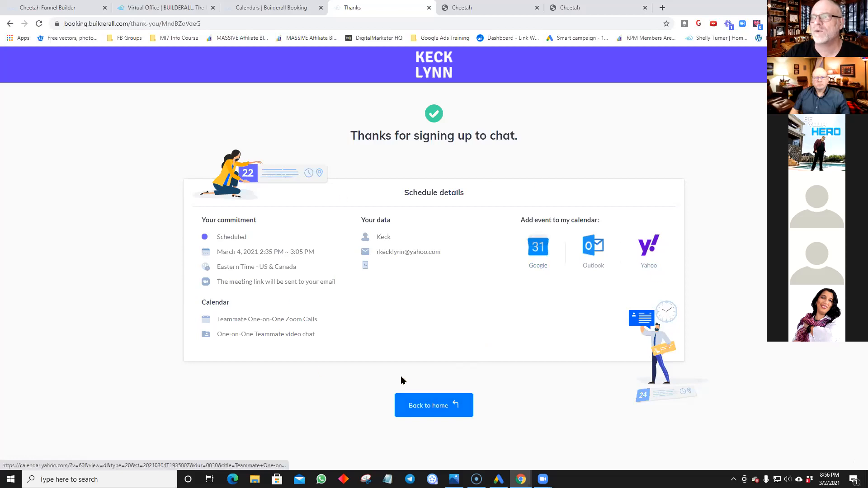
click(425, 415)
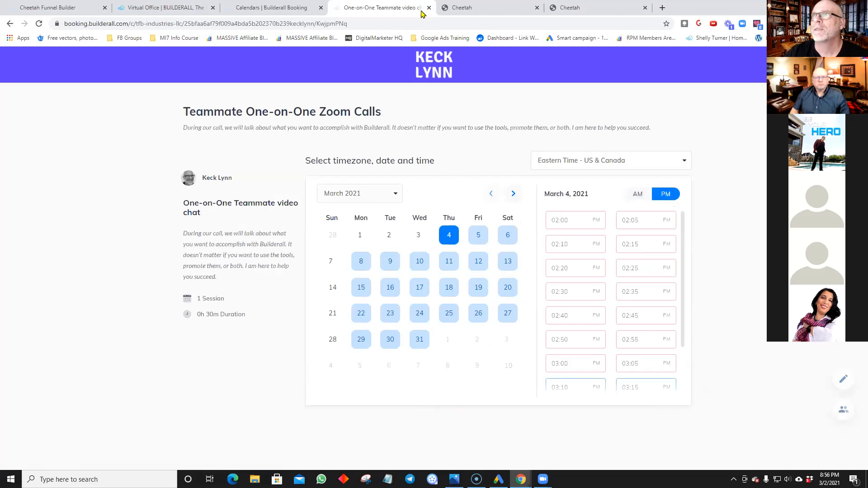
click(429, 8)
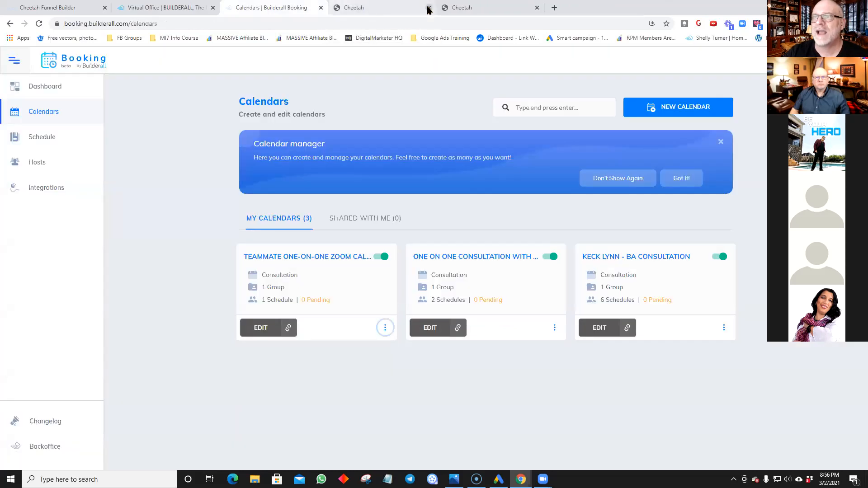
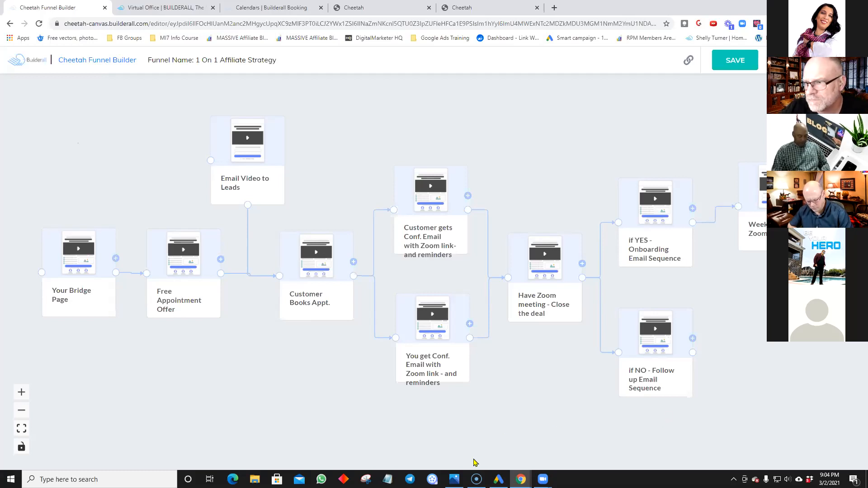
Step: Review the 1 On 1 Affiliate Strategy funnel map, from Your Bridge Page to the Yes/No email sequences
mouse_move(542, 479)
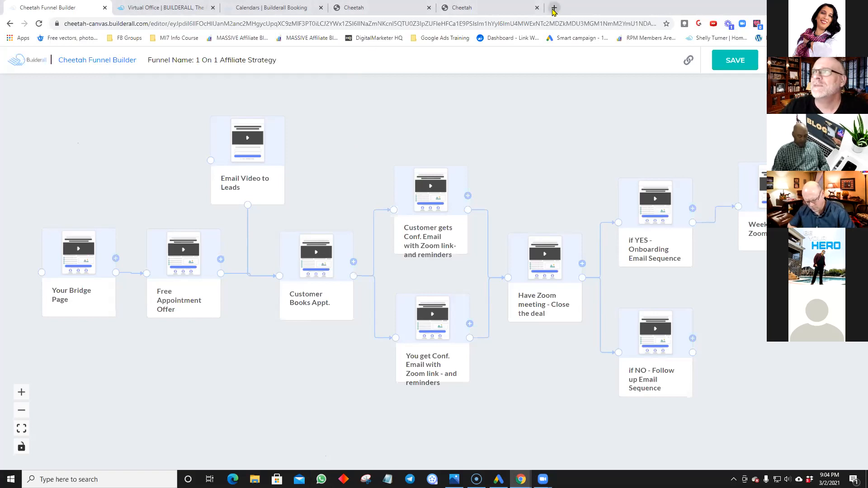
Step: Open Gmail in a new browser tab from the Google apps grid
click(308, 10)
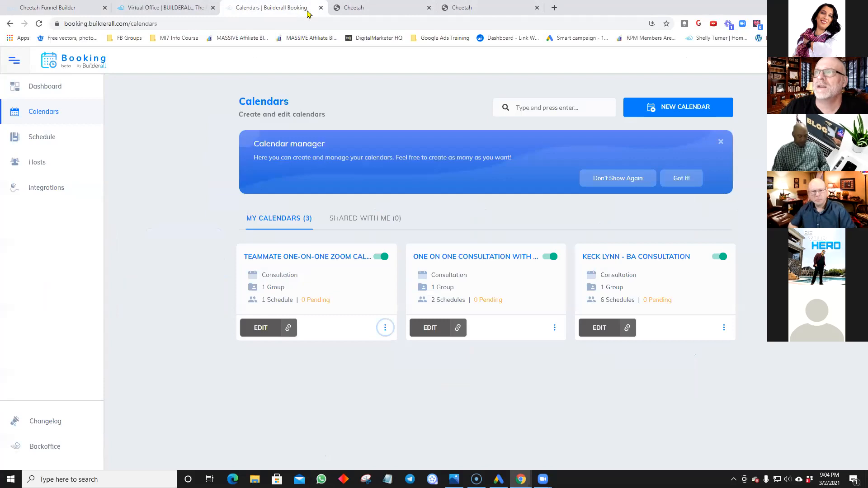
click(377, 9)
click(520, 8)
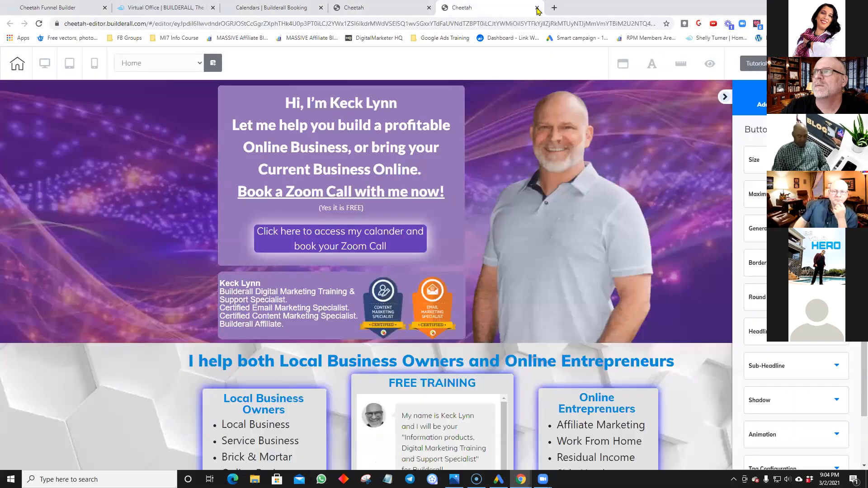
click(554, 7)
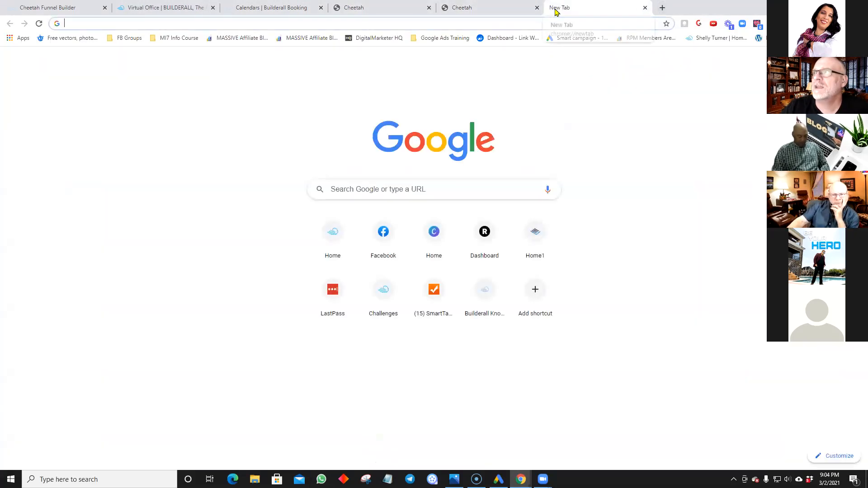
click(753, 71)
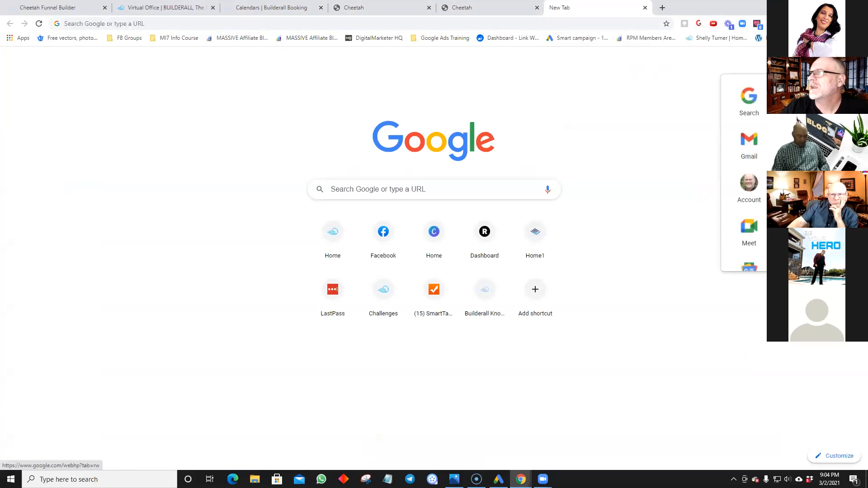
click(749, 142)
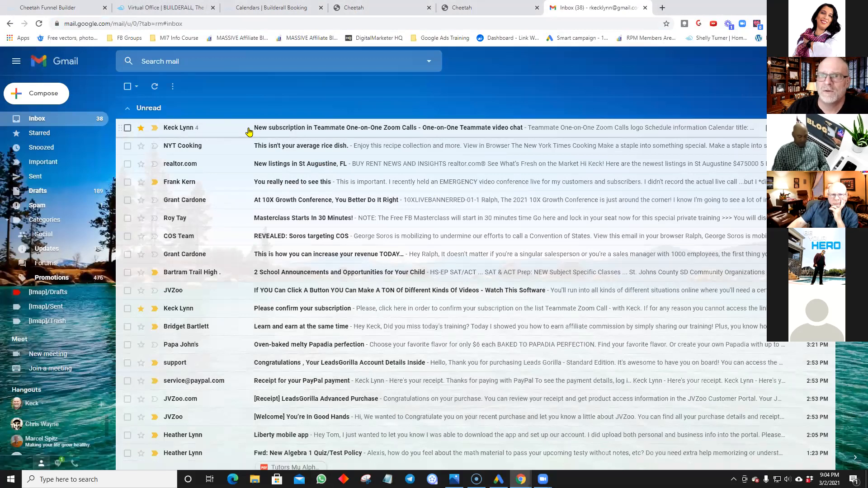
Step: Read the New subscription in Teammate One-on-One Zoom Calls email's schedule details and Zoom link
scroll(248, 131, down, 1)
scroll(249, 131, down, 3)
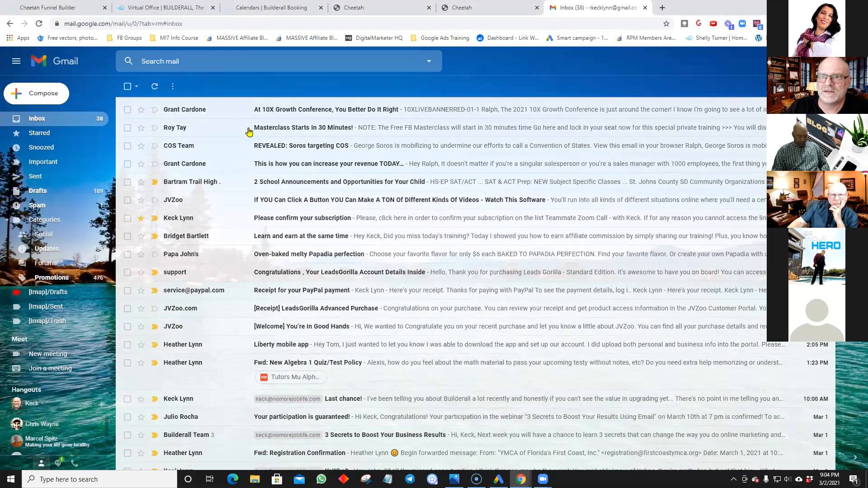
scroll(248, 131, up, 5)
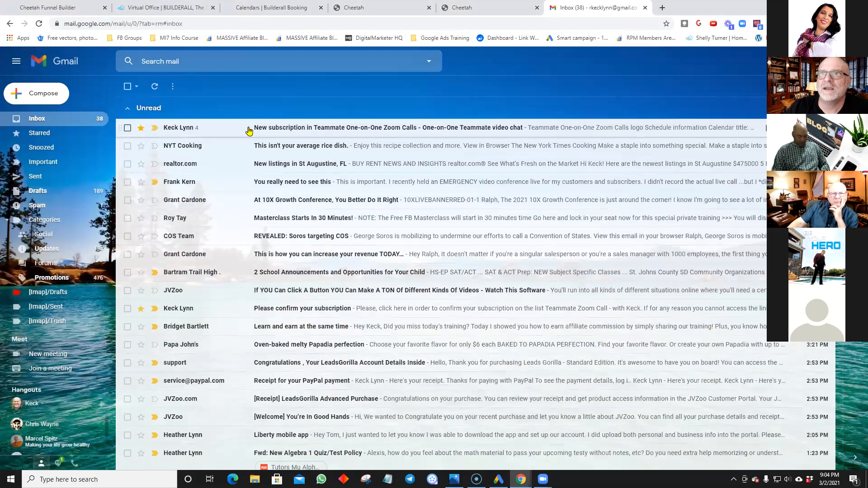
click(248, 130)
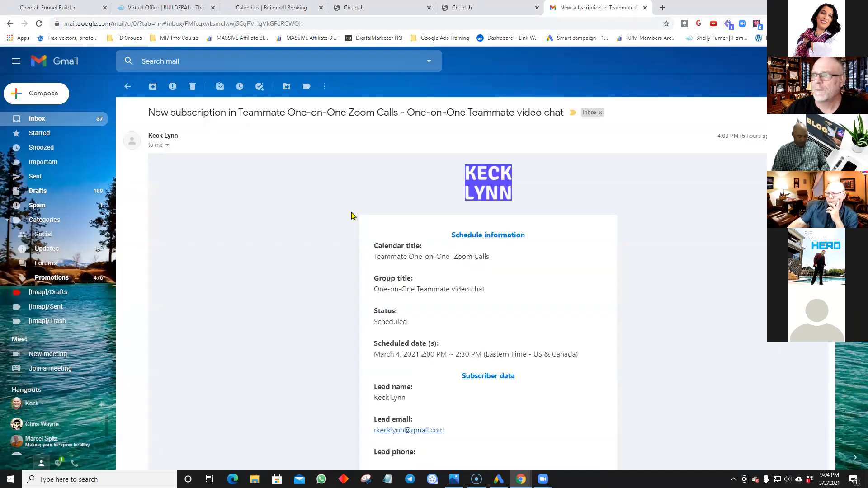
scroll(352, 217, down, 1)
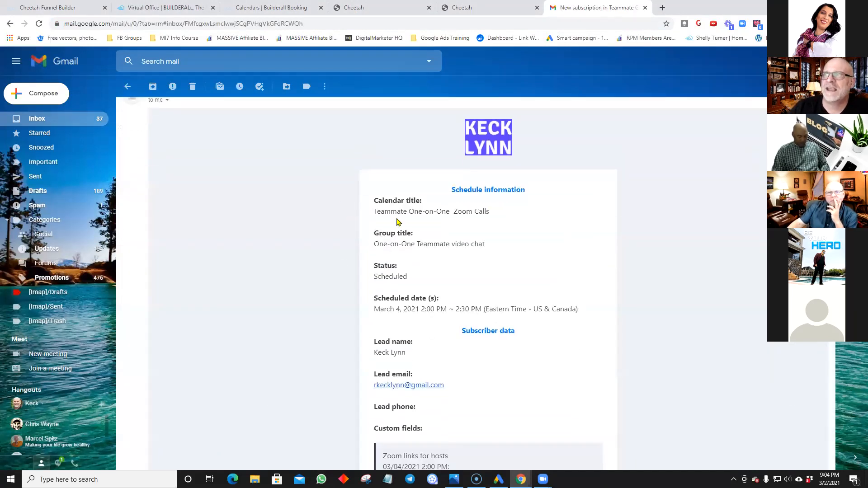
scroll(400, 216, down, 1)
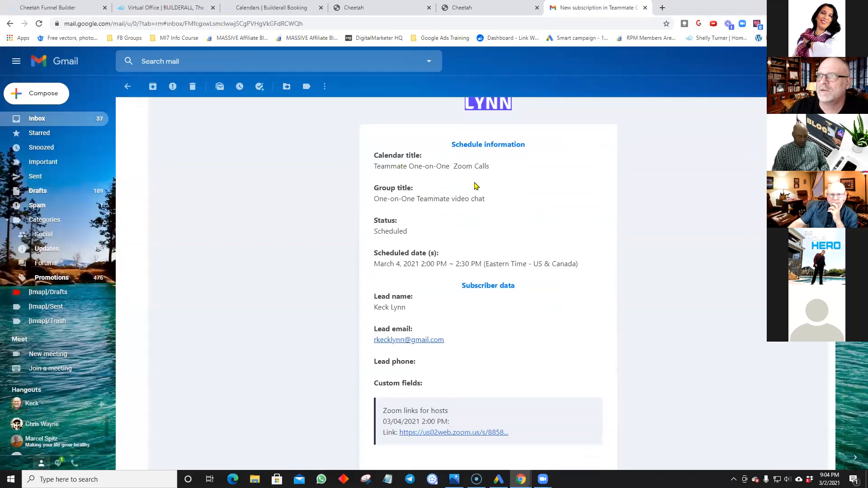
scroll(441, 187, down, 1)
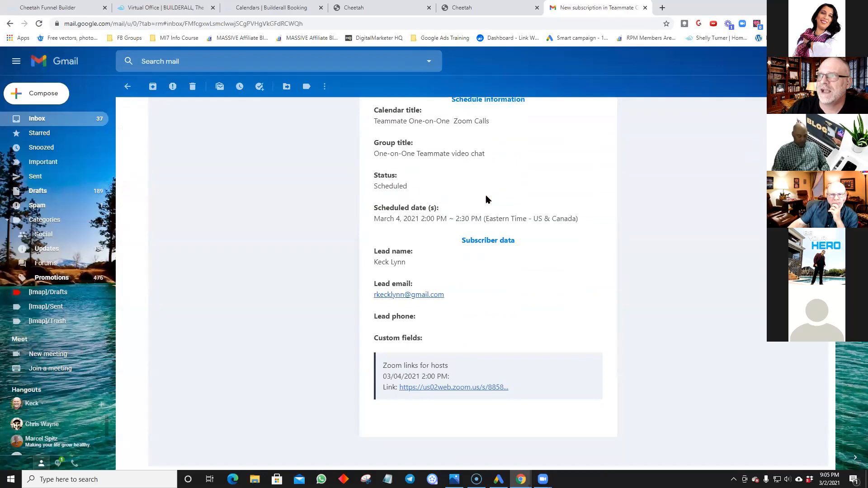
scroll(441, 246, down, 1)
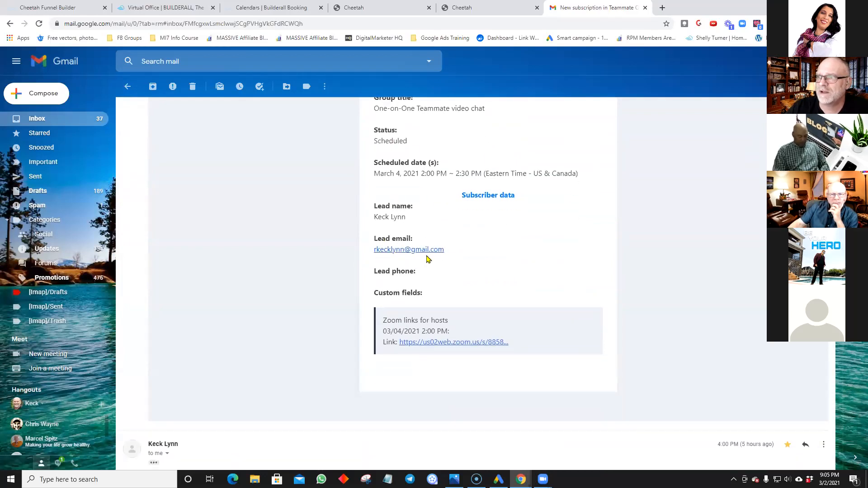
scroll(429, 261, down, 1)
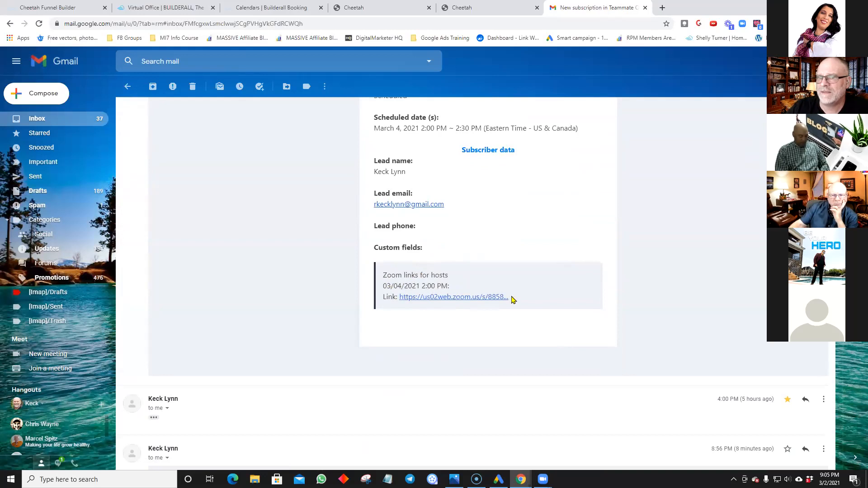
scroll(437, 317, down, 3)
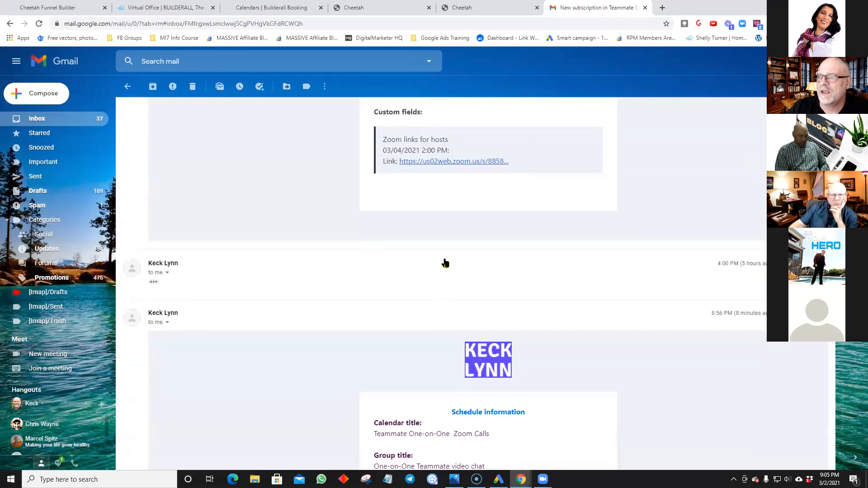
scroll(445, 263, down, 1)
scroll(458, 293, down, 7)
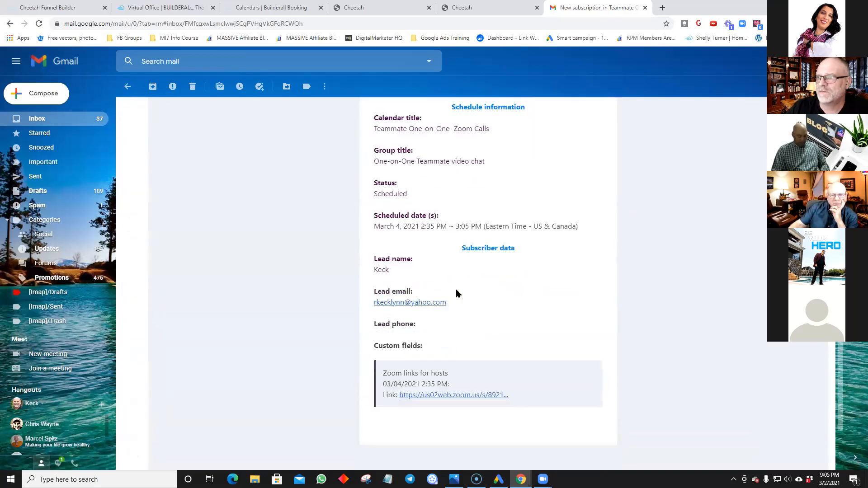
scroll(458, 294, down, 3)
scroll(457, 293, up, 17)
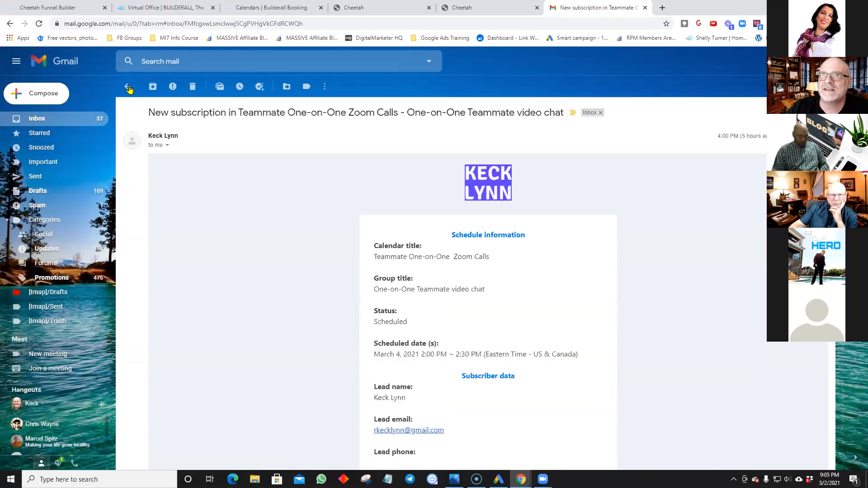
Step: Read the Please confirm your subscription email, then return to the inbox and look through it
click(128, 87)
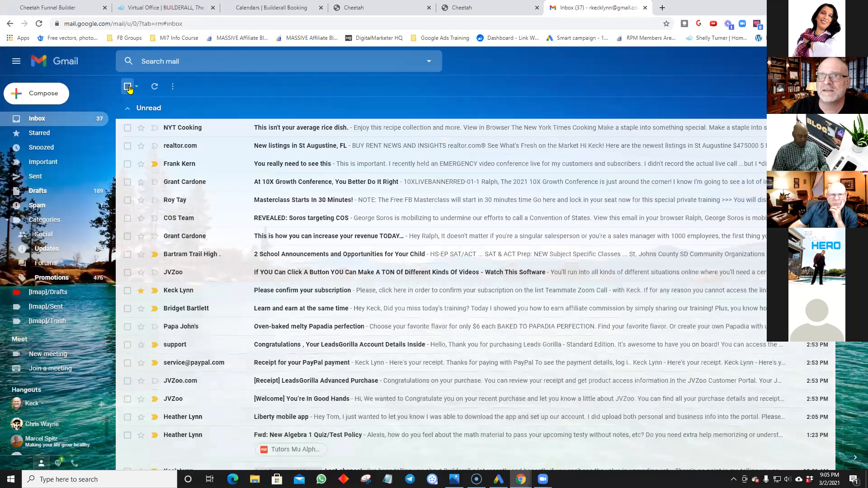
click(297, 293)
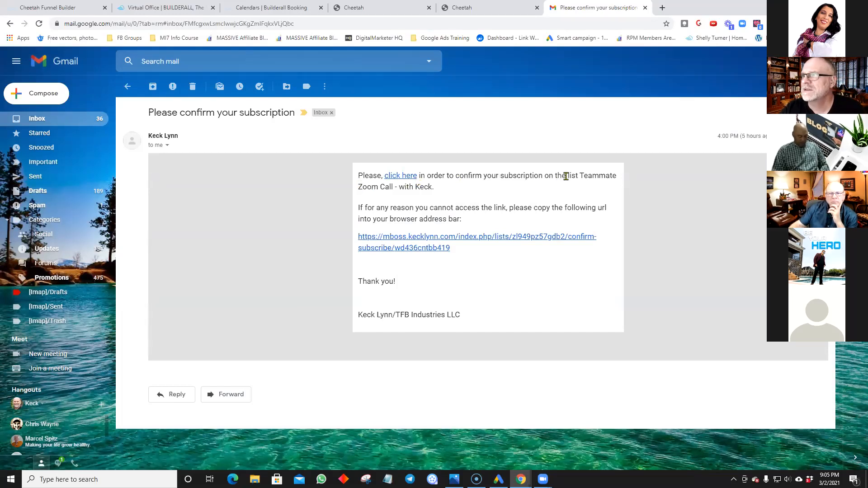
click(128, 88)
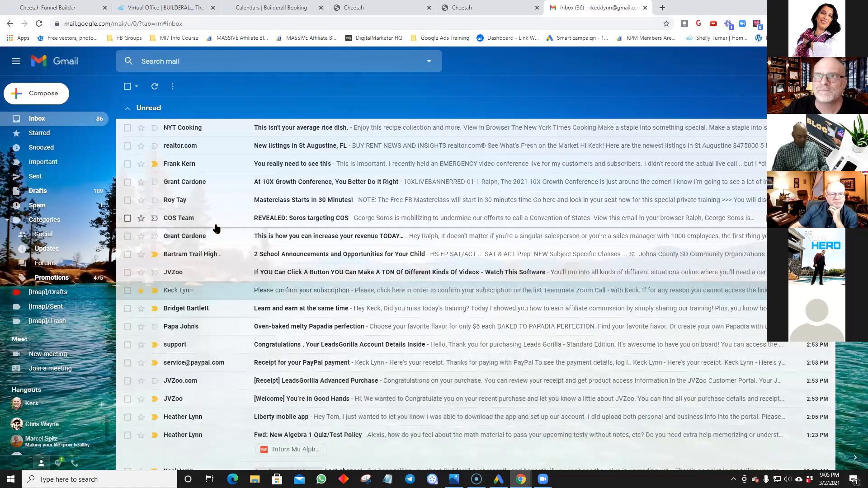
scroll(215, 229, down, 3)
scroll(216, 229, down, 3)
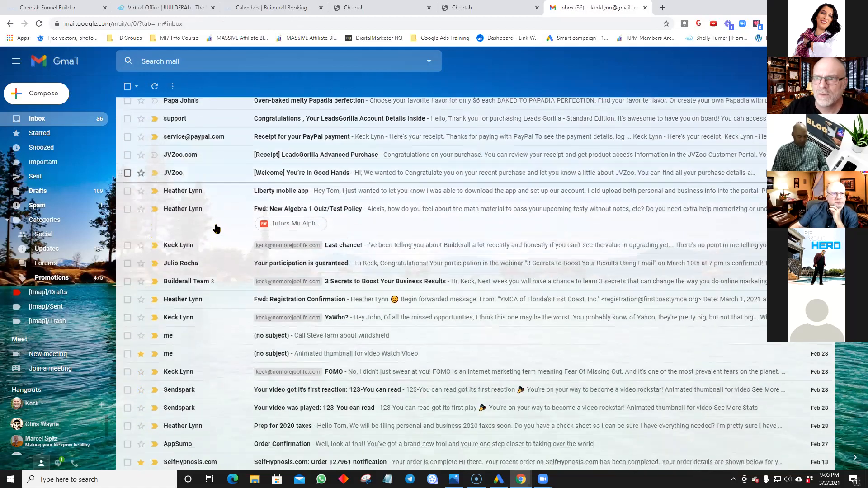
scroll(217, 229, down, 2)
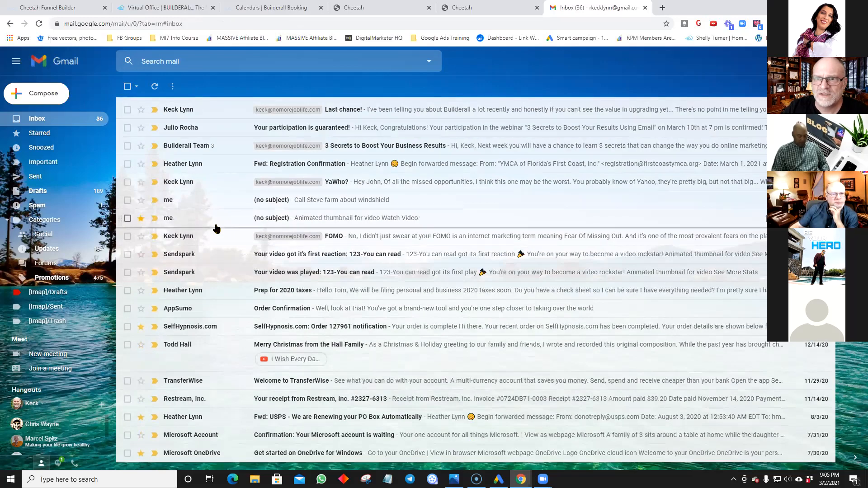
scroll(217, 229, up, 10)
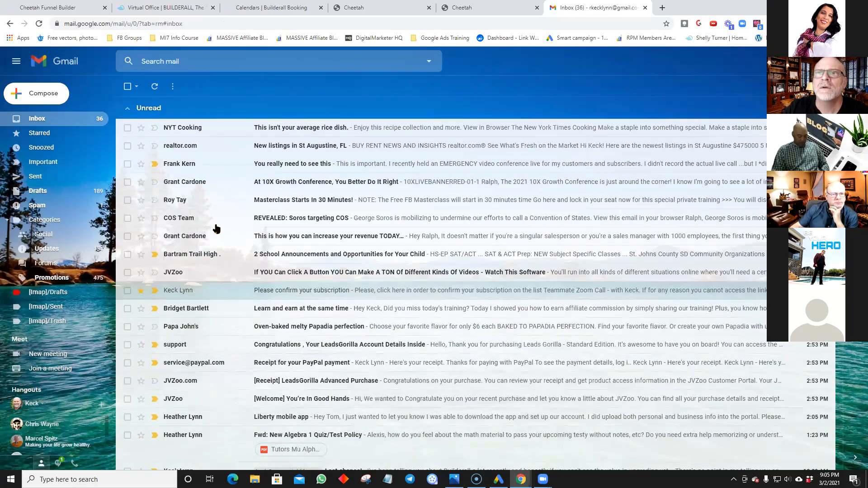
Step: Reopen the Please confirm your subscription email, check its sender details, and refresh the inbox
click(251, 293)
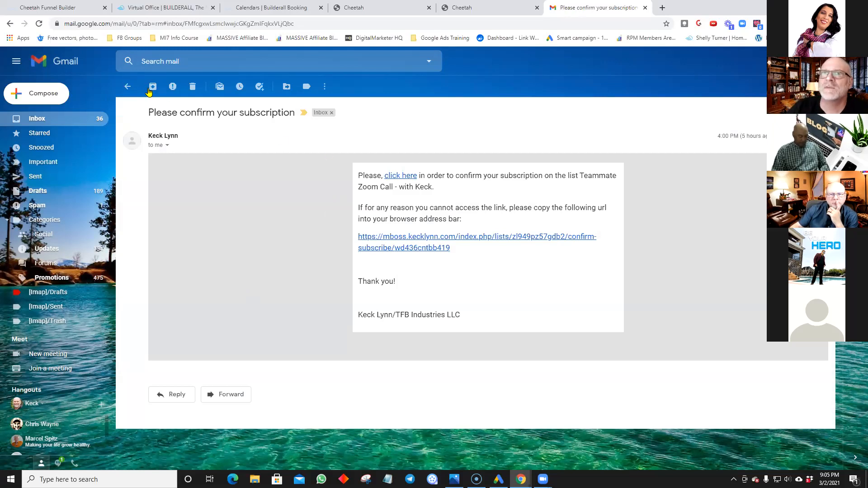
click(167, 146)
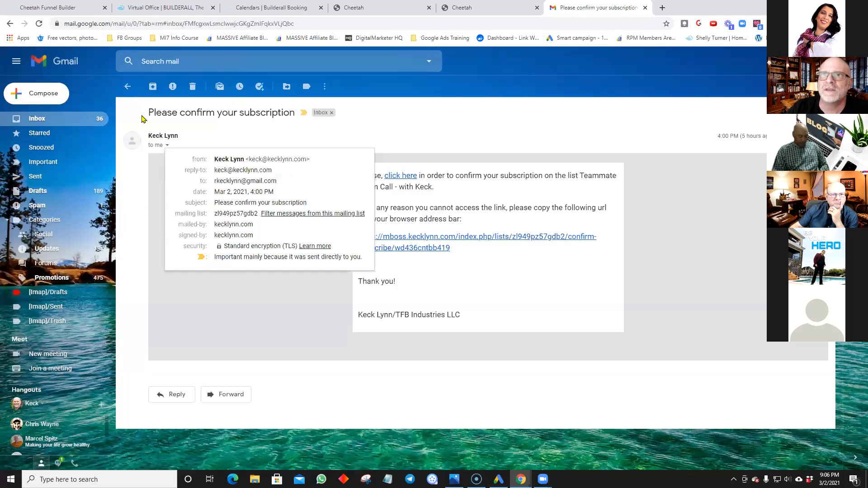
click(129, 86)
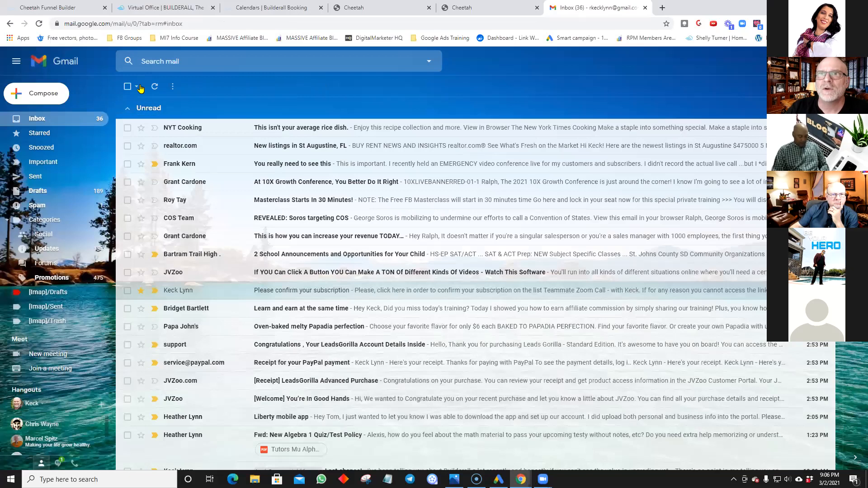
click(154, 89)
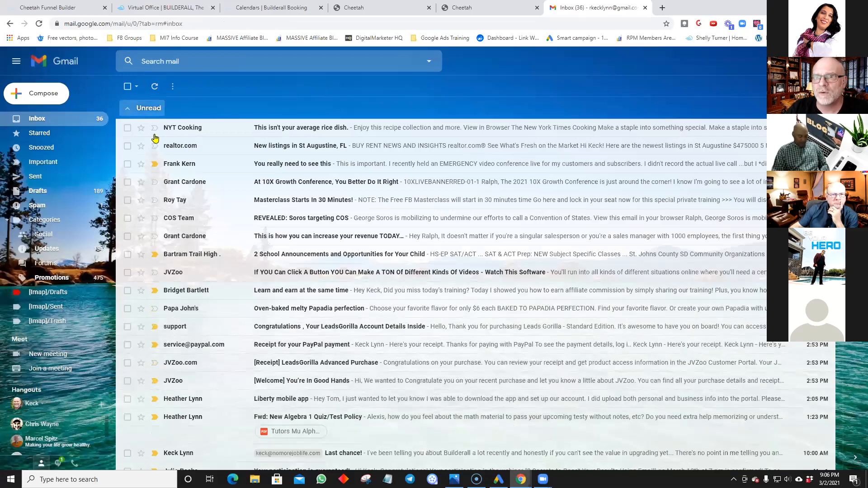
scroll(172, 172, down, 3)
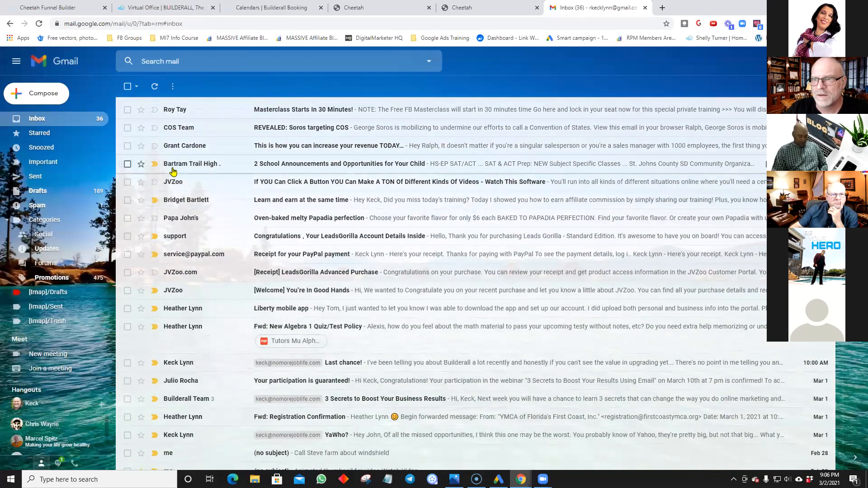
scroll(173, 171, down, 3)
scroll(172, 171, down, 3)
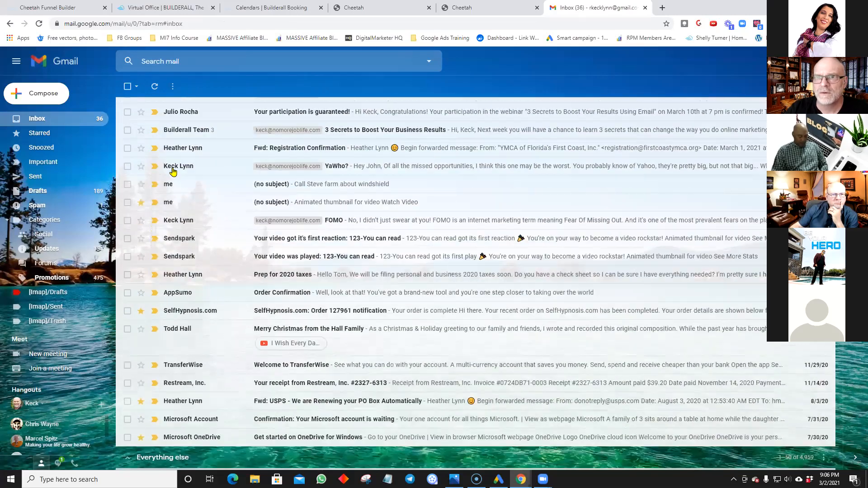
scroll(172, 171, down, 5)
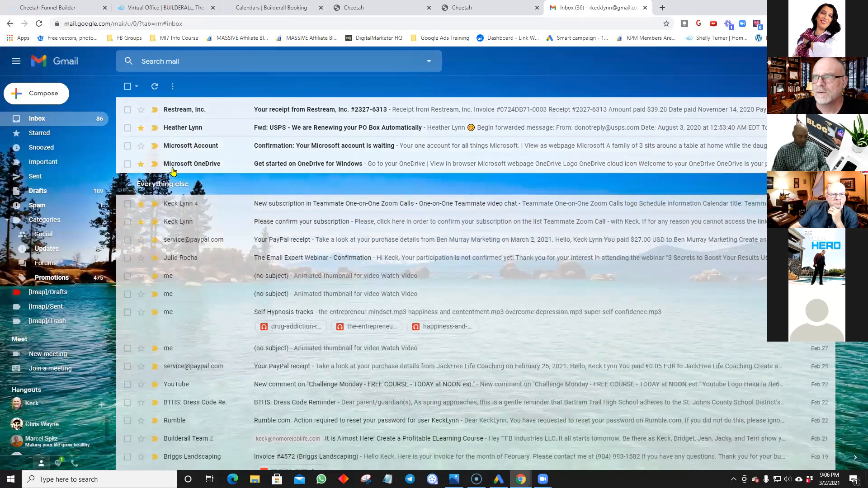
Step: Open the Please confirm your subscription and New subscription emails in turn, returning to the inbox
click(288, 224)
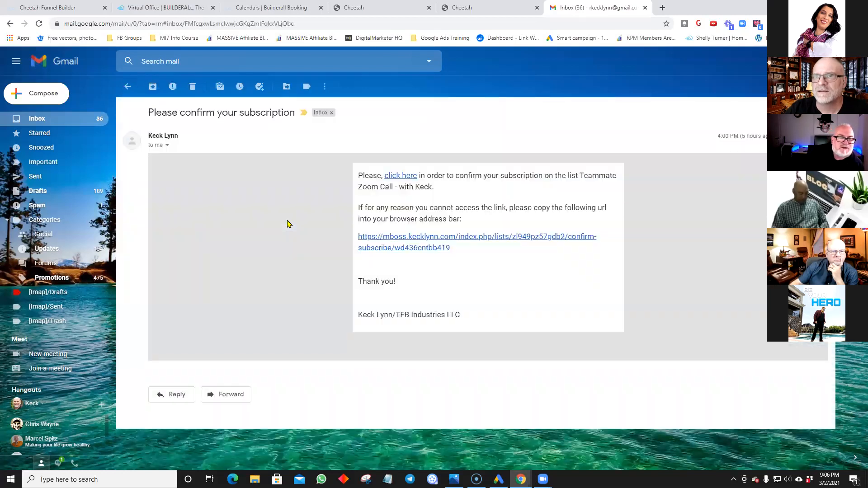
click(127, 87)
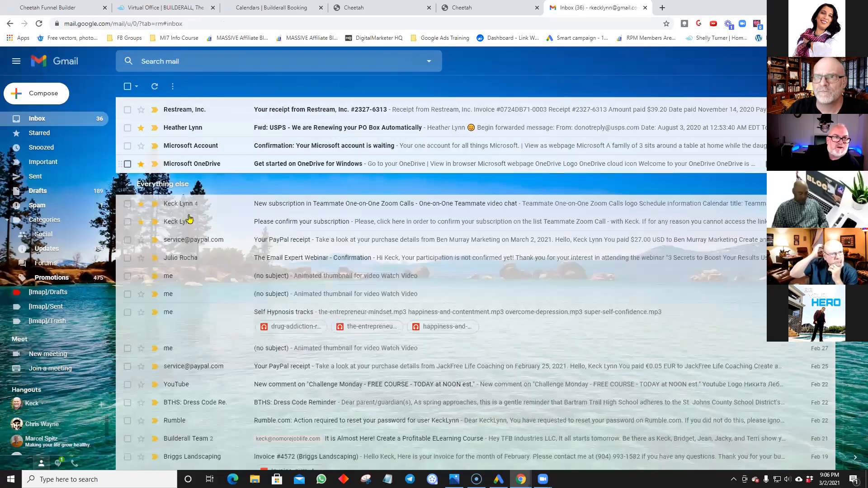
click(287, 205)
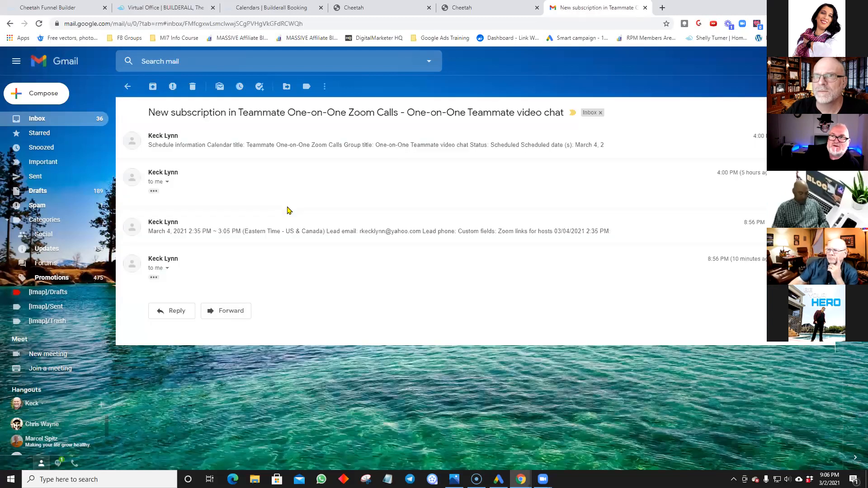
click(127, 86)
scroll(246, 184, up, 5)
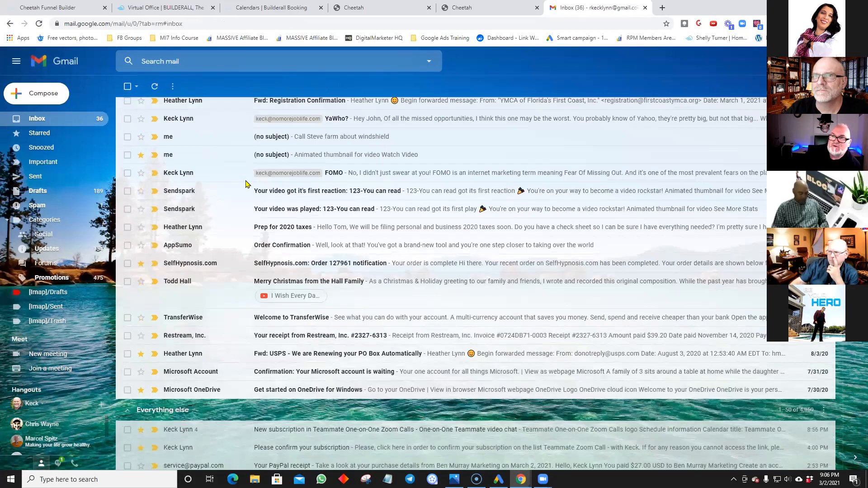
scroll(247, 184, up, 4)
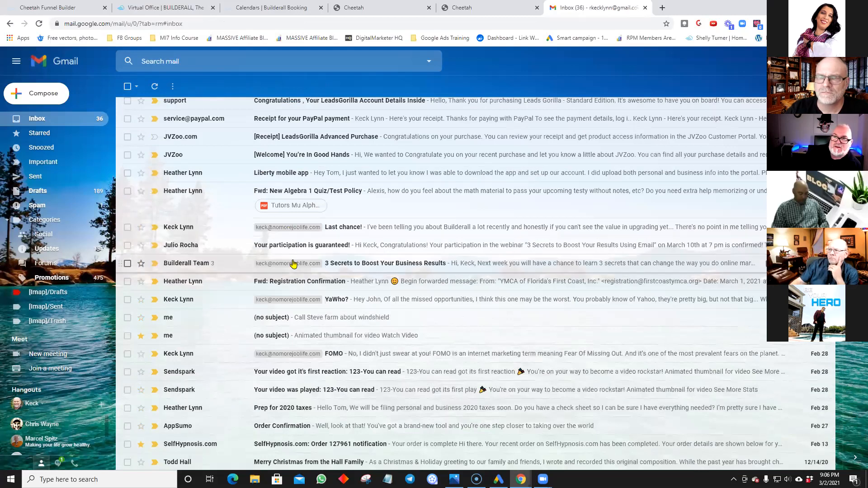
scroll(289, 271, up, 2)
scroll(280, 282, up, 3)
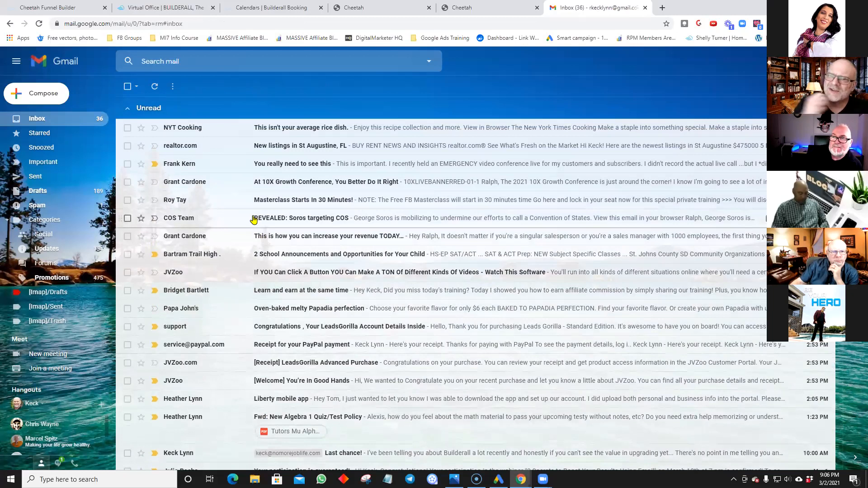
scroll(253, 217, down, 1)
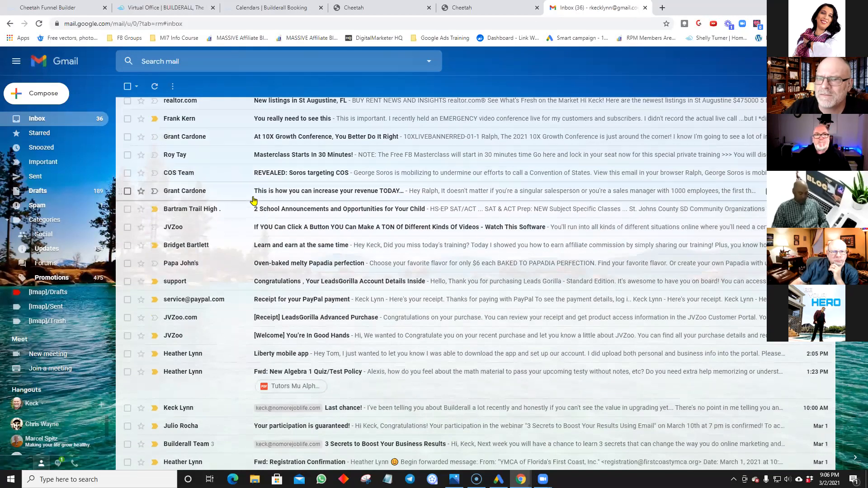
scroll(253, 204, up, 1)
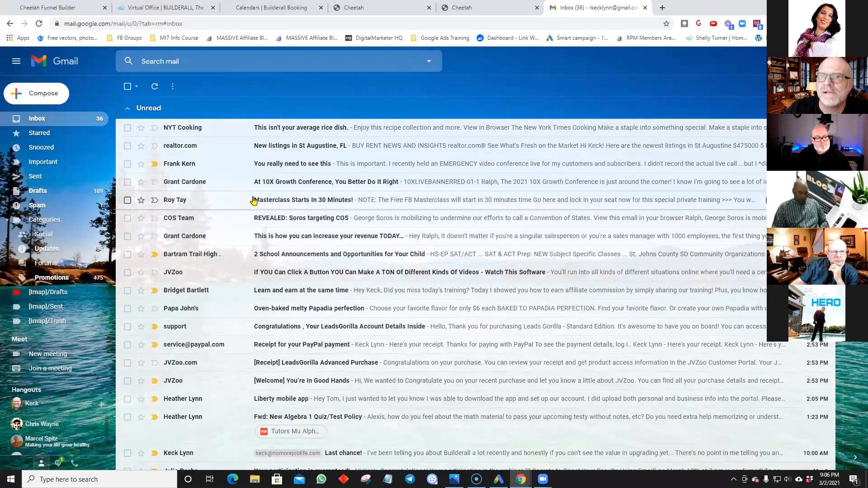
Step: Bring up the Teammate One-on-One Zoom Calls public booking page from Builderall Booking
click(240, 11)
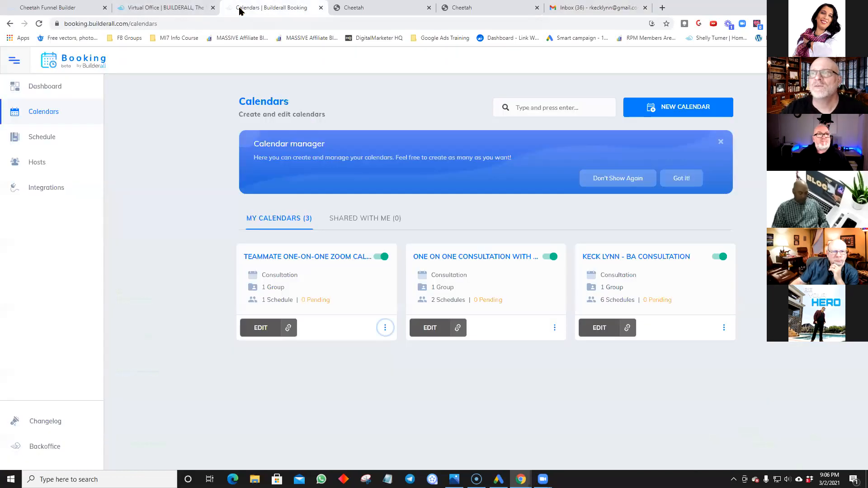
click(259, 332)
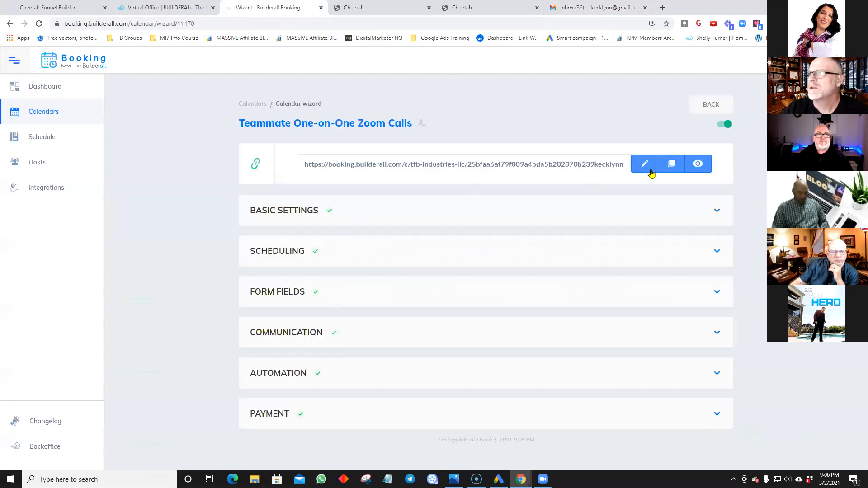
click(698, 164)
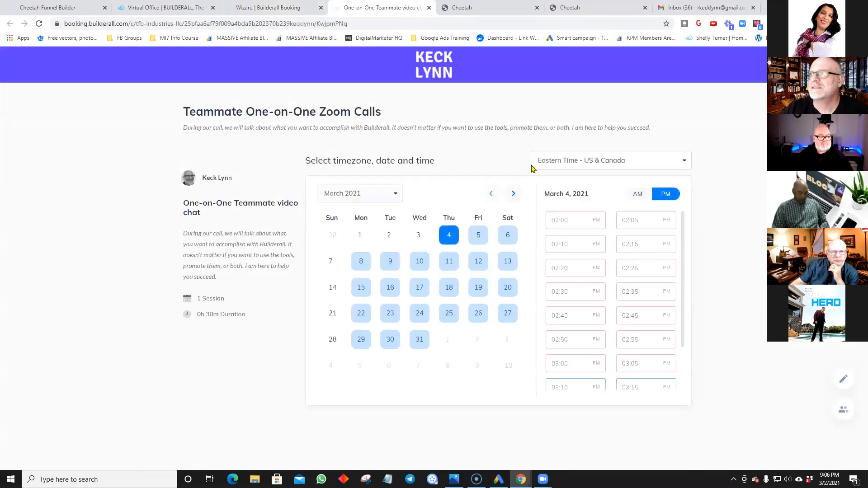
Step: Book a March 5, 2021 2:00 PM test session with a test name and e-mail, then return to Gmail
click(478, 235)
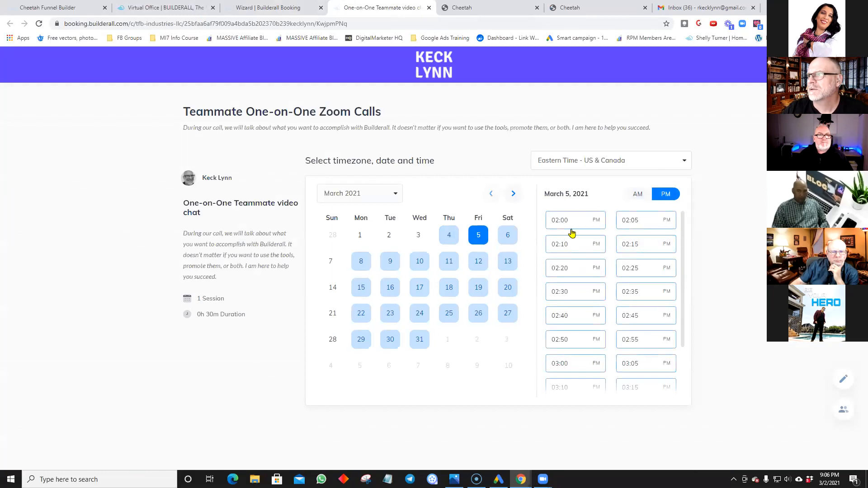
click(590, 225)
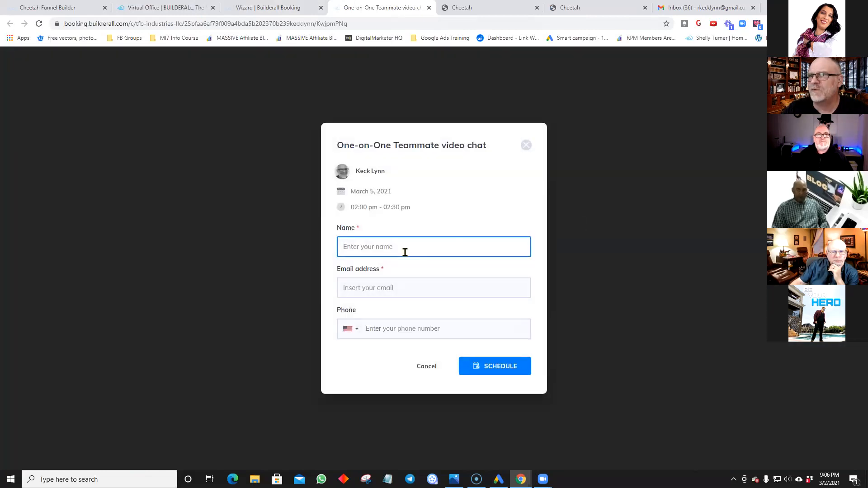
text(jim)
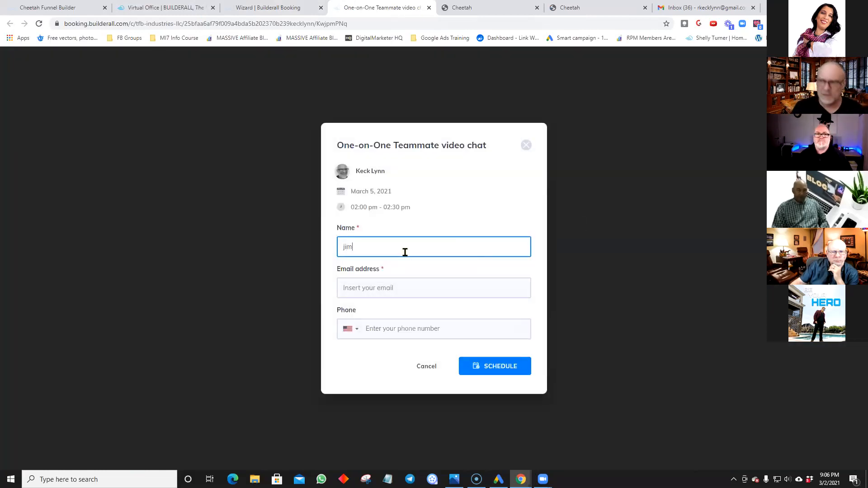
click(371, 289)
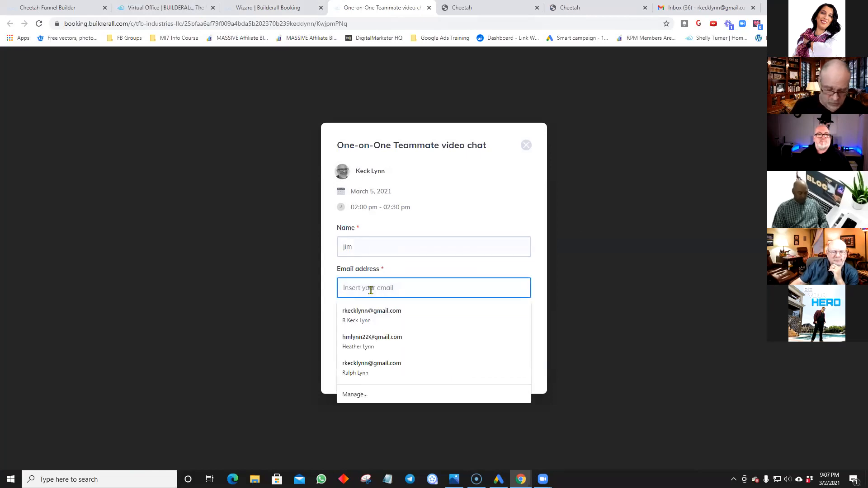
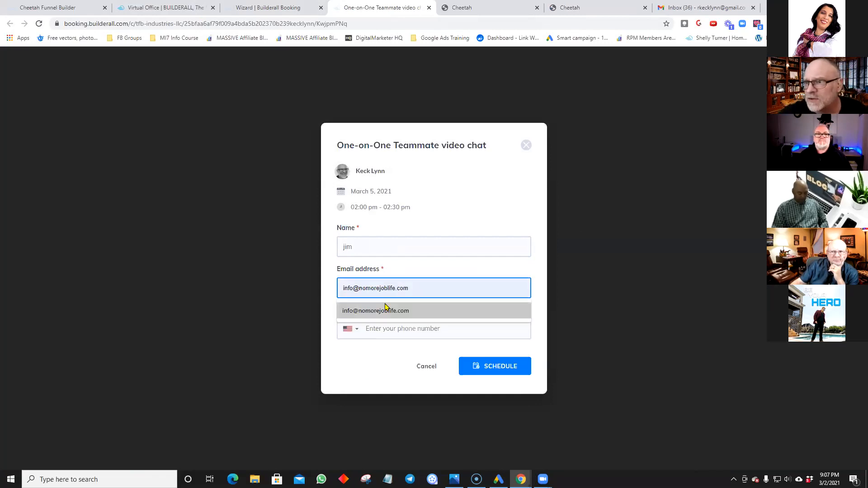
click(385, 310)
click(487, 374)
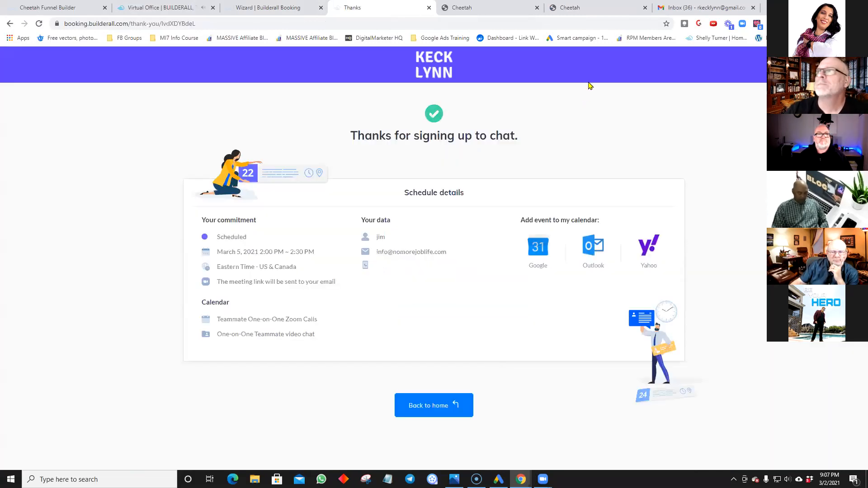
click(717, 7)
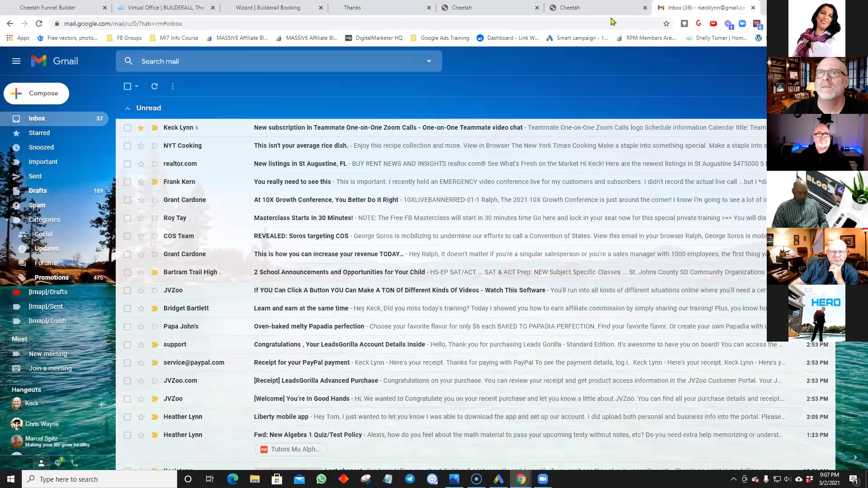
Step: Open the newest booking notification and expand its trimmed content to read the March 5 call details
click(286, 130)
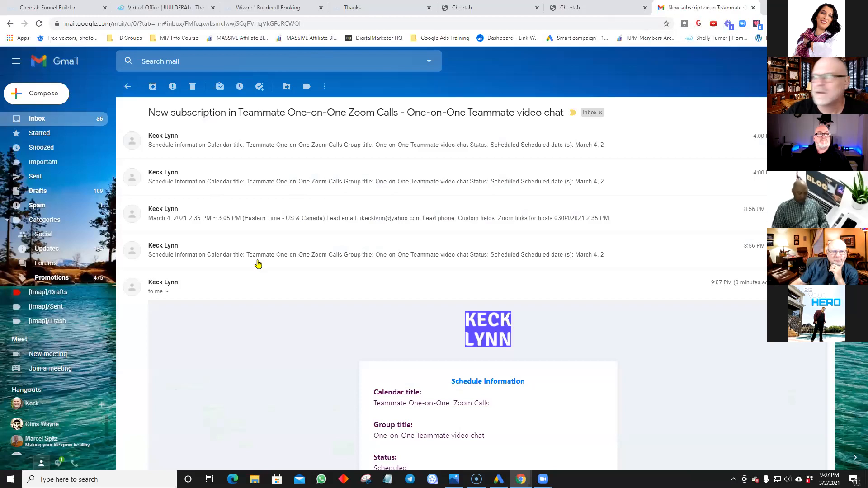
scroll(244, 284, down, 2)
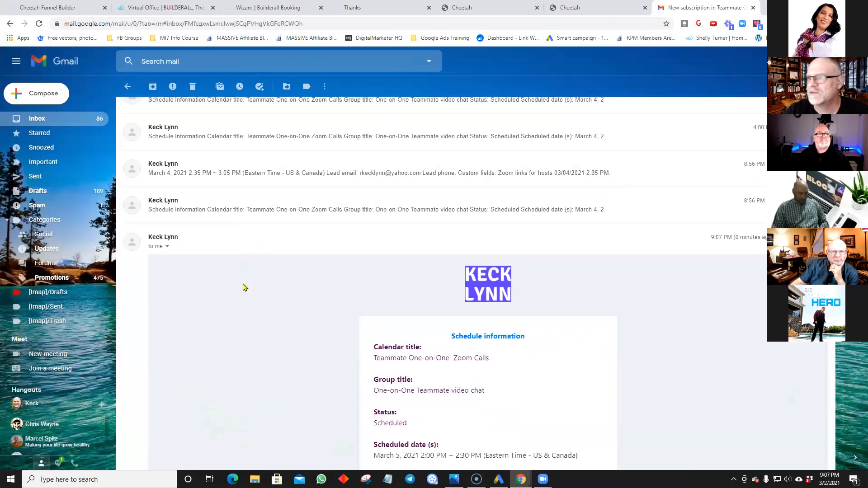
scroll(242, 287, down, 6)
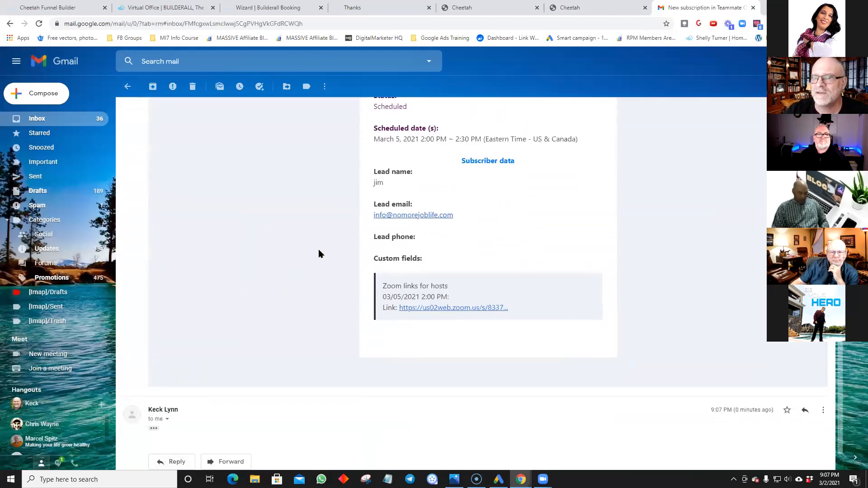
scroll(310, 185, down, 1)
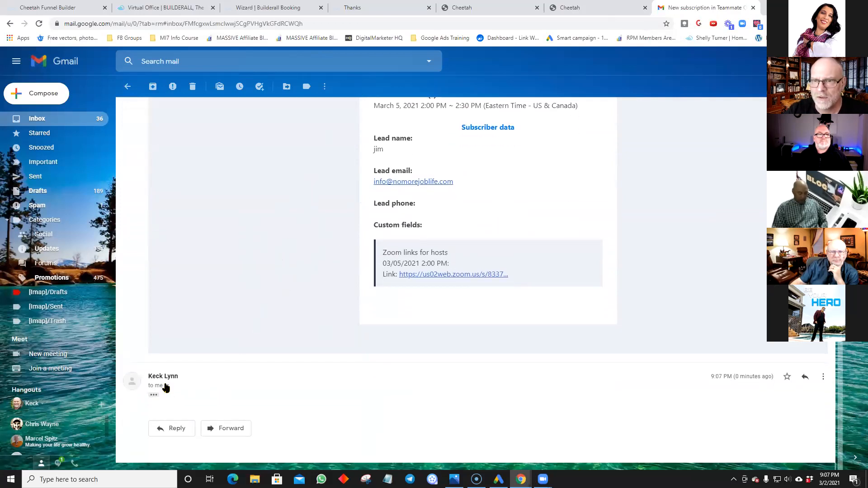
click(166, 386)
click(154, 395)
click(154, 395)
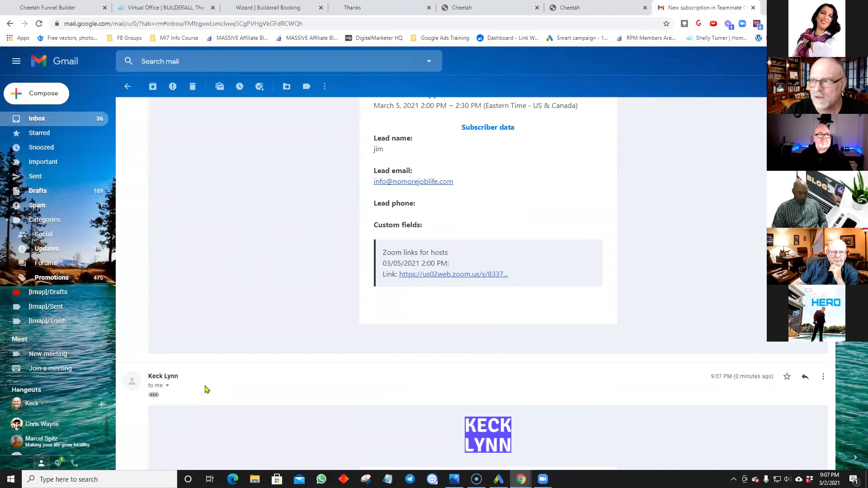
scroll(233, 384, down, 2)
scroll(241, 372, up, 5)
scroll(242, 372, down, 10)
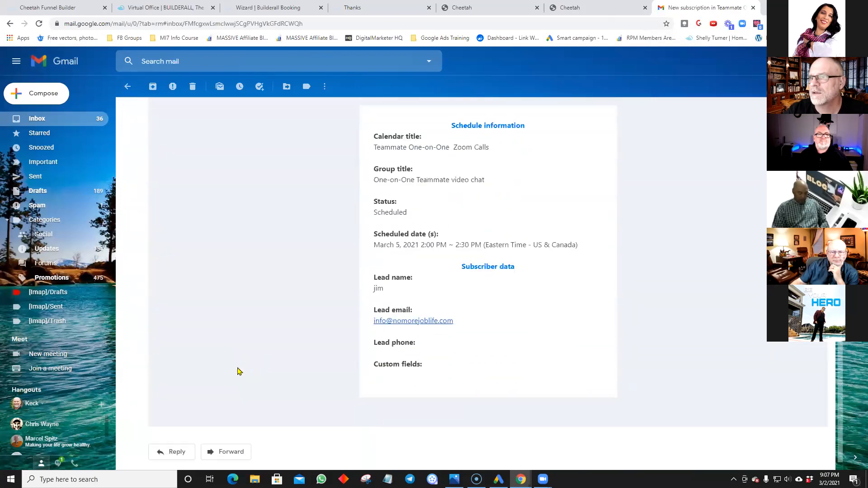
scroll(242, 371, down, 1)
scroll(252, 363, up, 5)
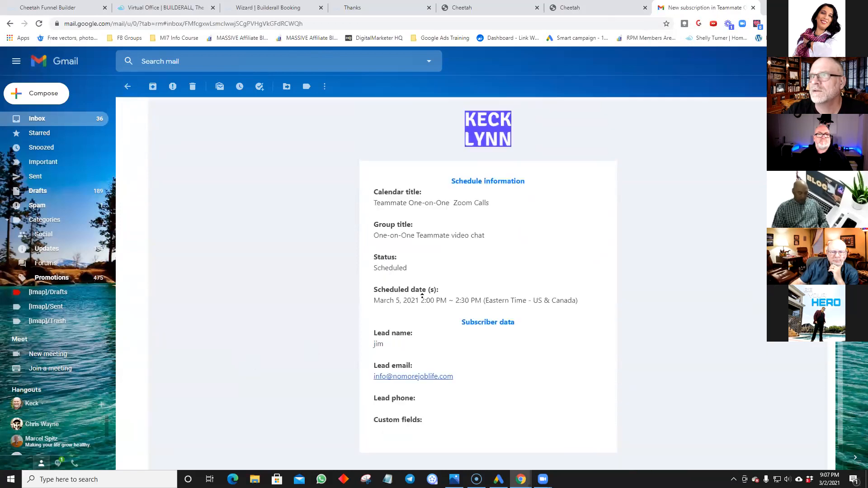
scroll(315, 356, down, 7)
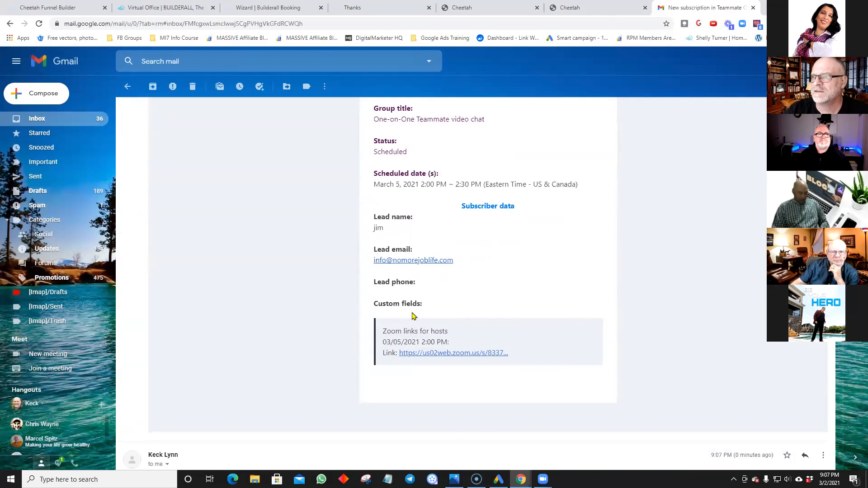
scroll(353, 310, down, 8)
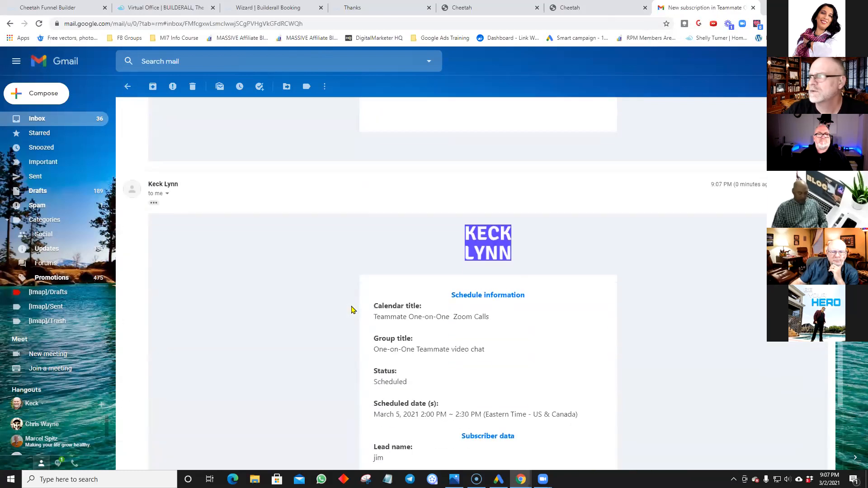
scroll(353, 309, down, 3)
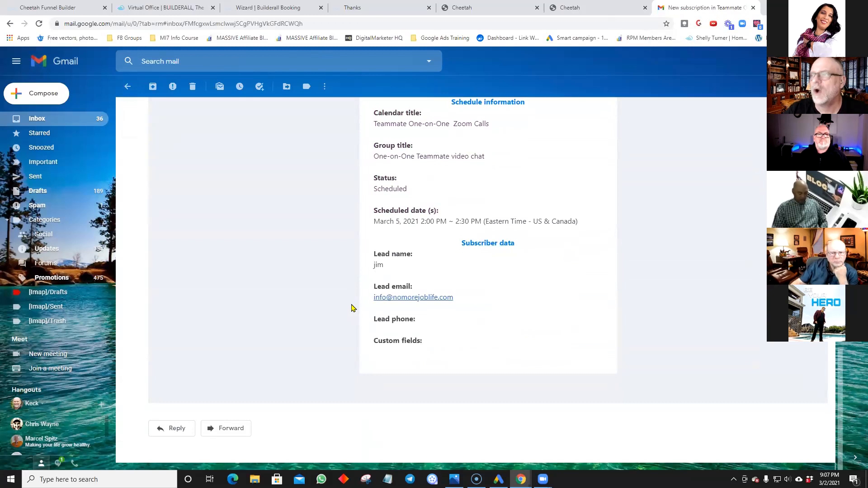
scroll(352, 309, up, 3)
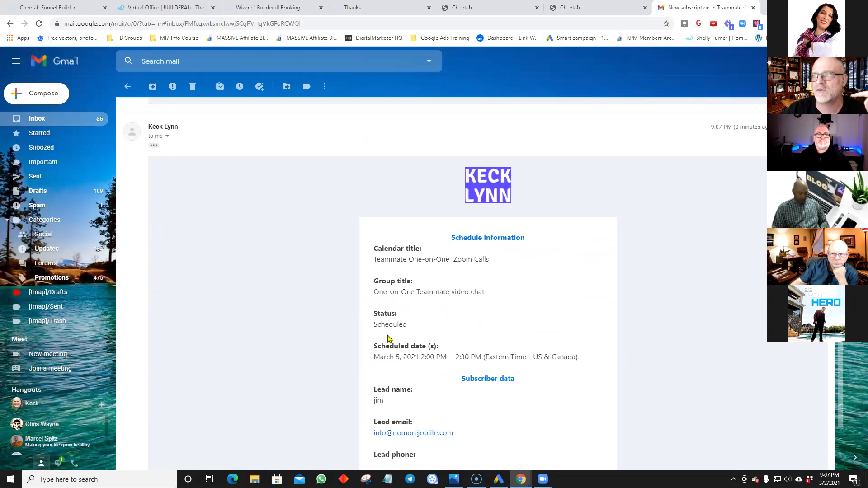
scroll(388, 336, up, 5)
scroll(392, 278, down, 5)
scroll(391, 283, up, 3)
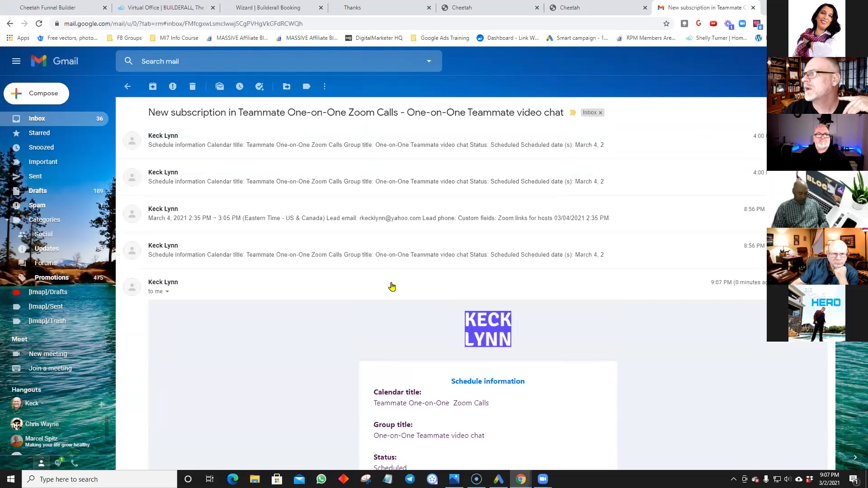
Step: Leave the email and confirm the Spam folder holds no booking emails
click(129, 87)
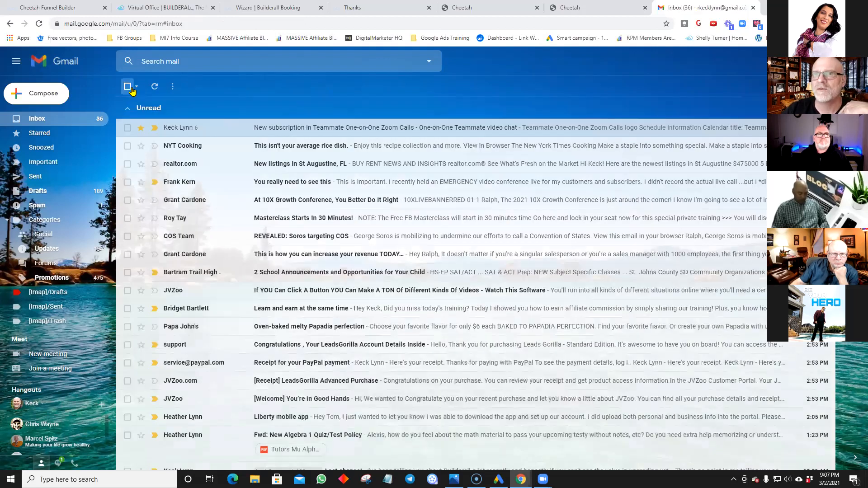
click(71, 206)
click(37, 118)
scroll(218, 229, down, 8)
scroll(219, 233, down, 4)
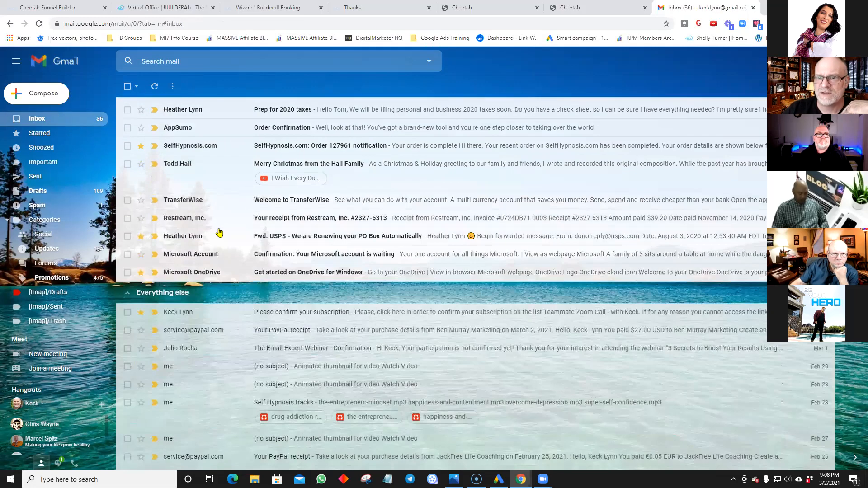
scroll(219, 232, down, 1)
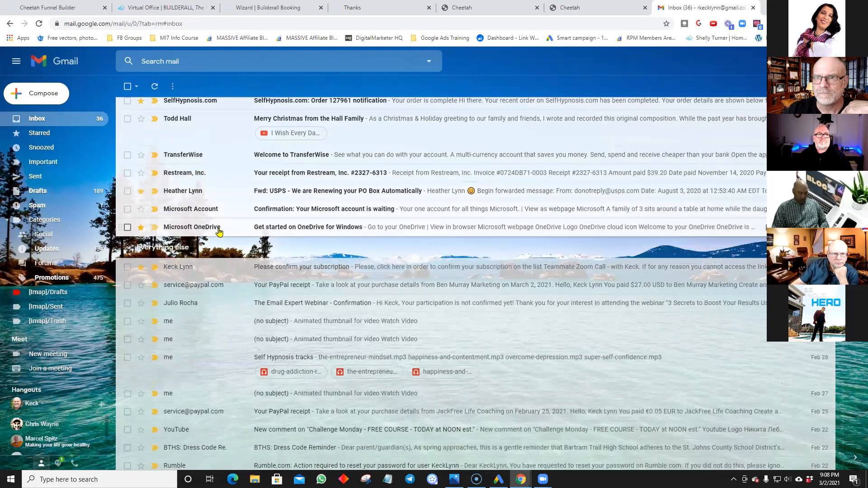
scroll(219, 231, down, 1)
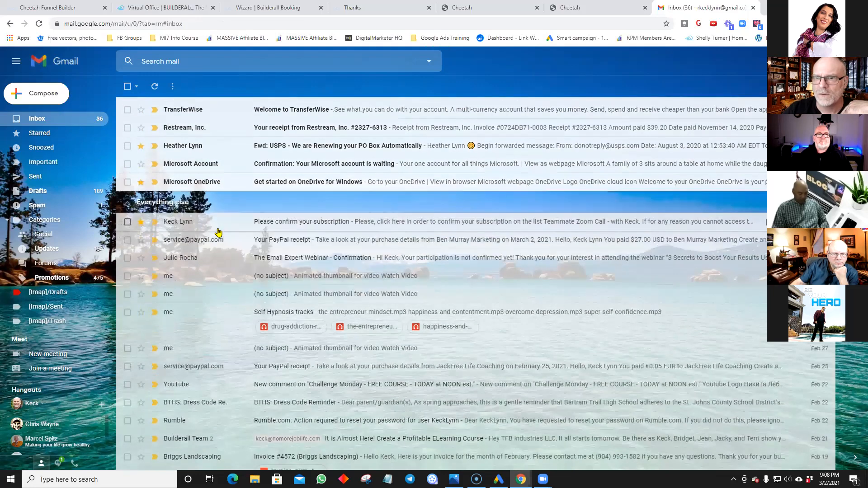
scroll(219, 232, down, 2)
scroll(234, 245, up, 6)
scroll(231, 246, up, 10)
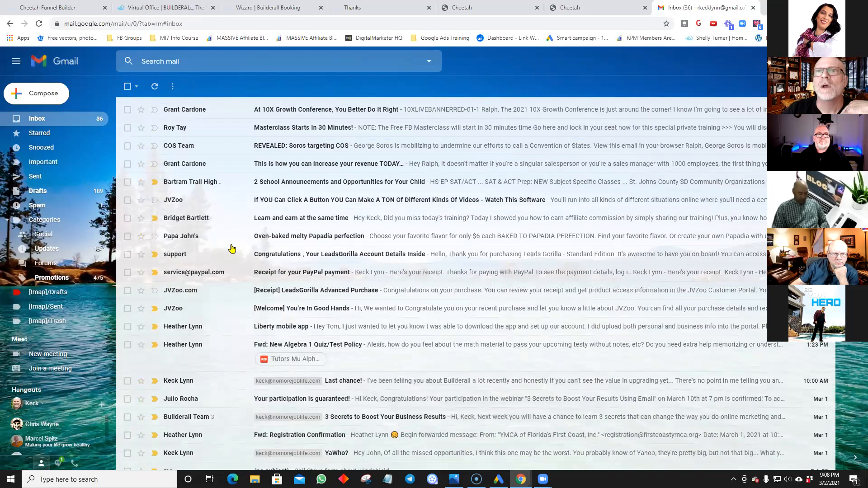
Step: Reload the inbox and scan it for newly arrived mail
click(156, 88)
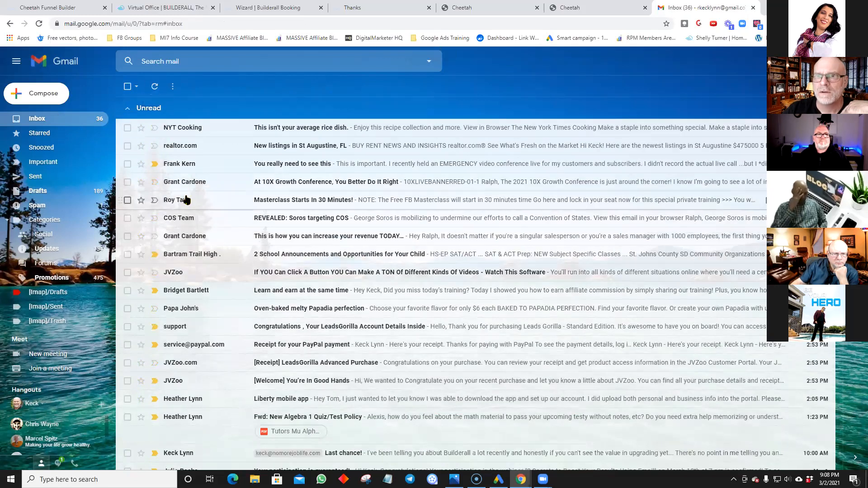
scroll(202, 373, down, 1)
scroll(202, 373, down, 2)
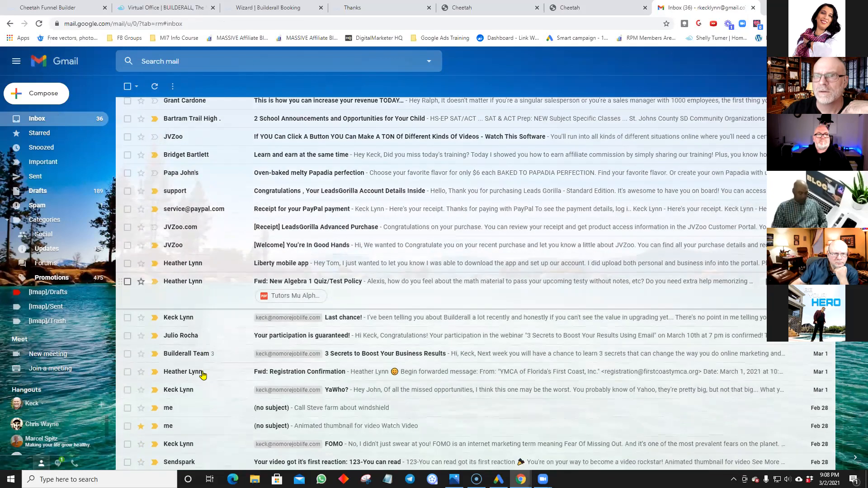
scroll(201, 371, up, 3)
Step: Start a new message to an info@ address, then close it as a draft
click(56, 104)
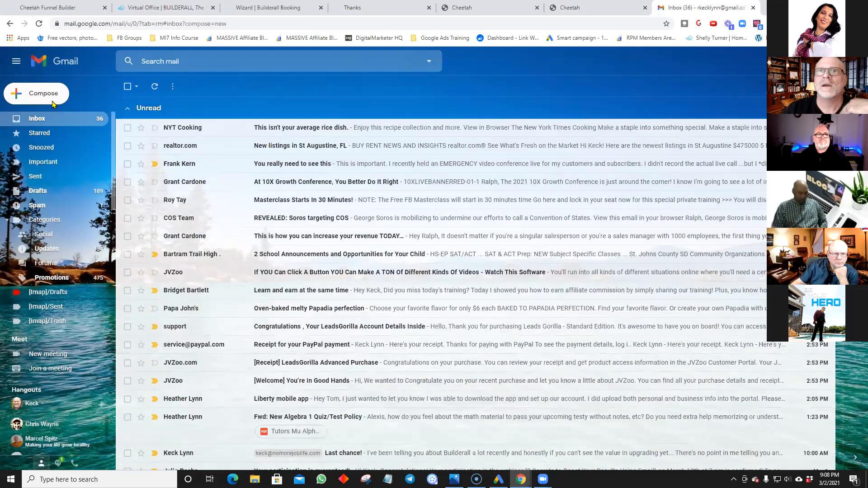
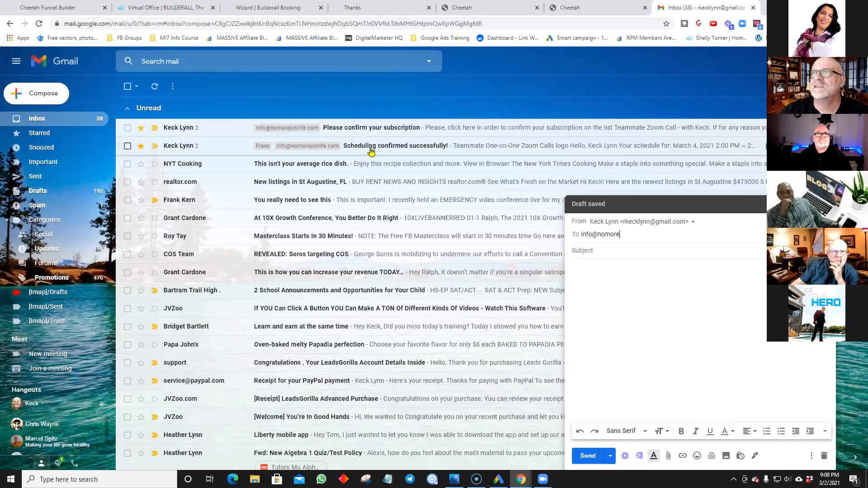
click(826, 203)
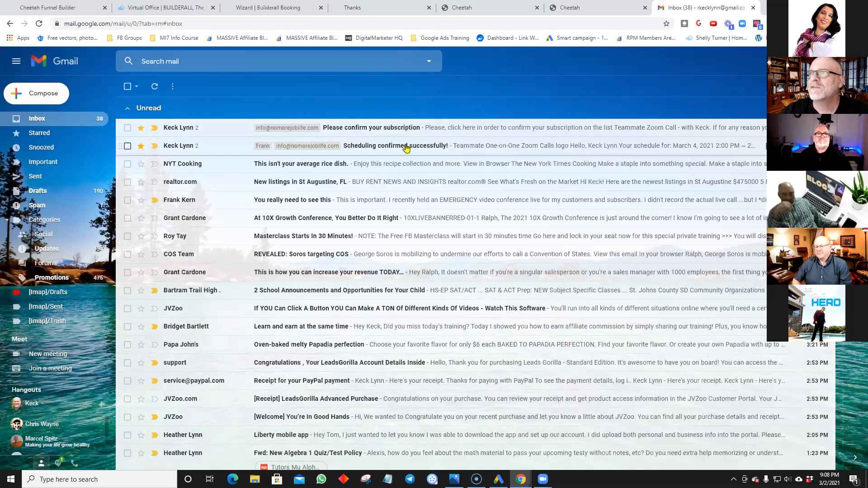
click(449, 149)
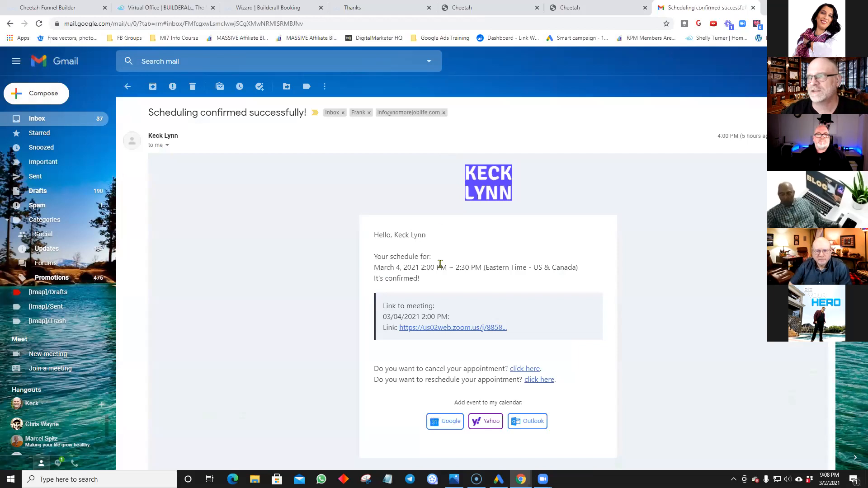
scroll(409, 249, down, 1)
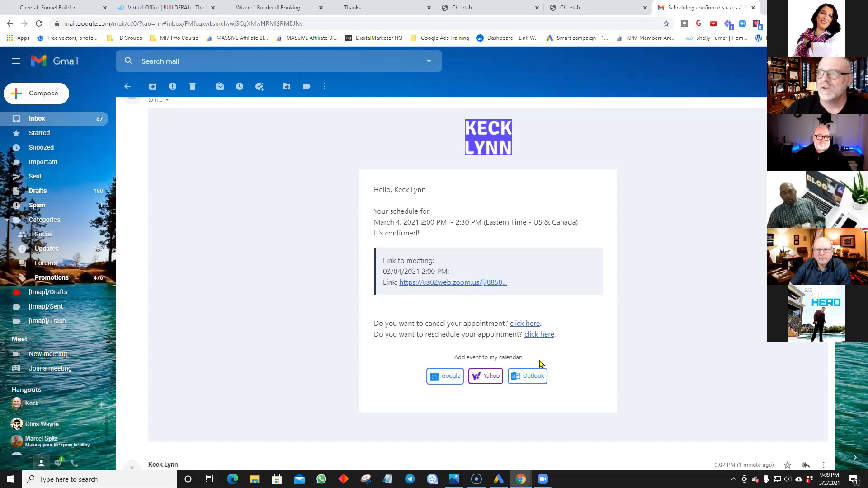
scroll(549, 386, up, 1)
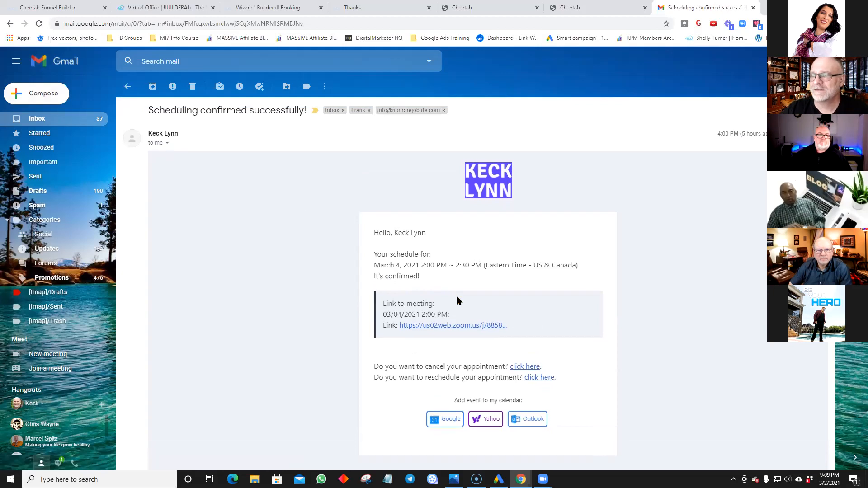
scroll(458, 299, down, 2)
scroll(458, 300, up, 2)
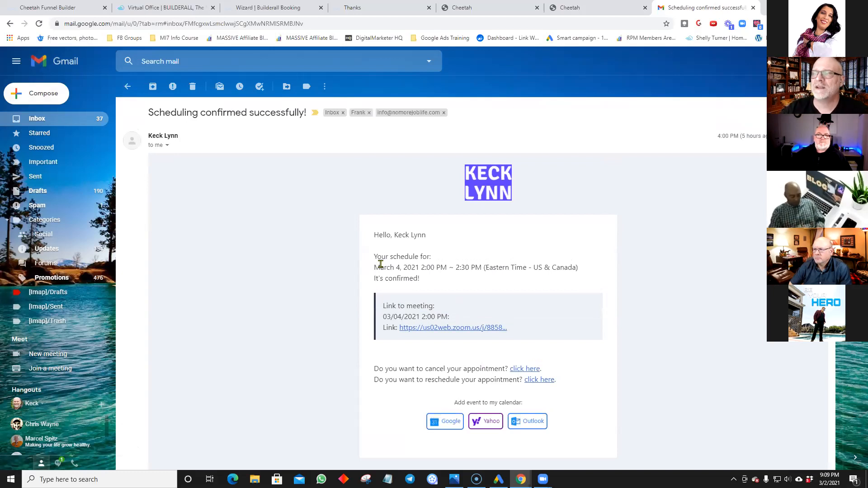
Step: Go to the Builderall Virtual Office tab and bring the Mailingboss Autoresponder card into view
click(154, 8)
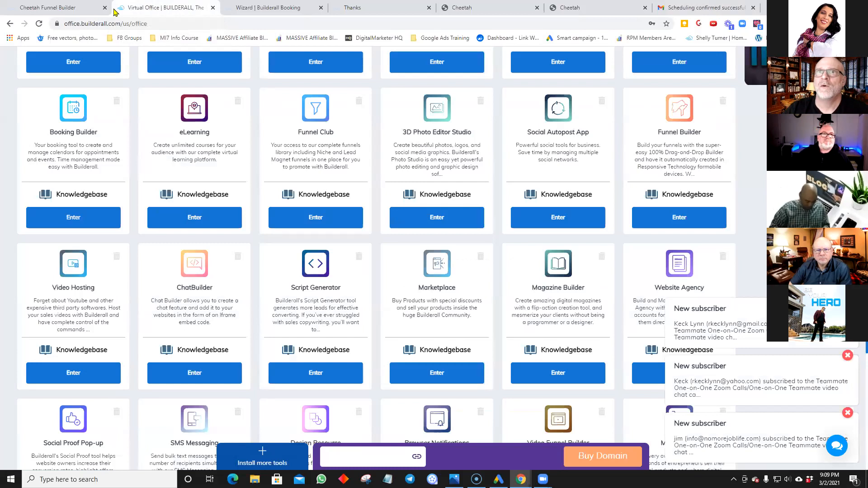
scroll(168, 102, up, 2)
scroll(168, 102, up, 4)
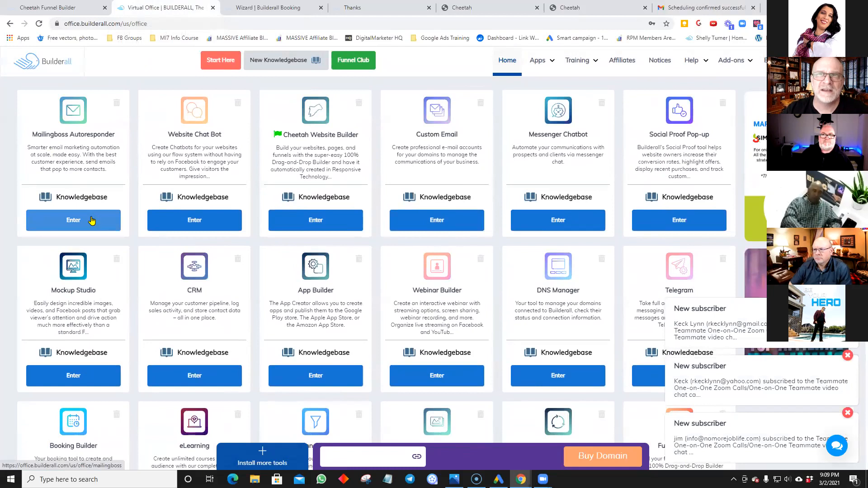
Step: Launch MailingBoss and view the Prospect Zoom Call Complete list's three unconfirmed subscribers
click(113, 217)
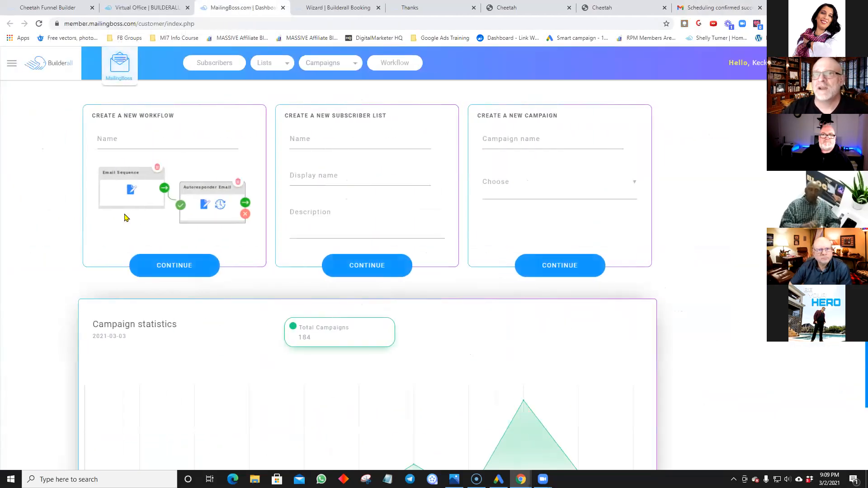
click(276, 66)
click(277, 67)
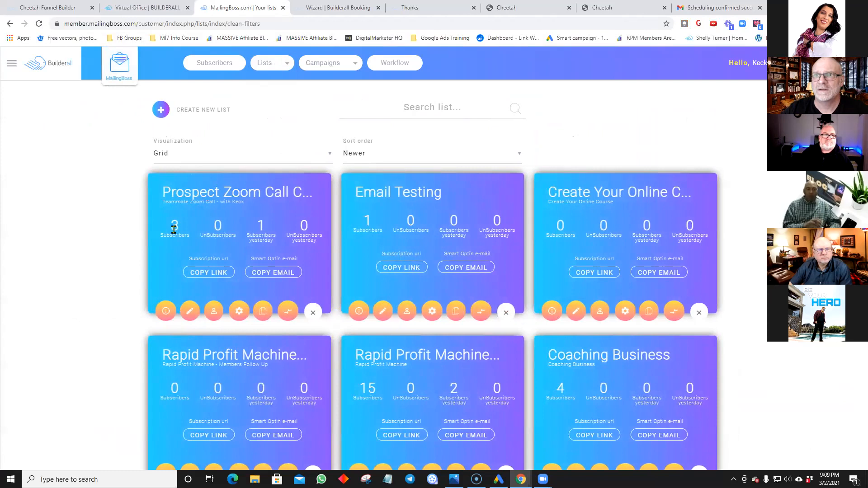
click(167, 316)
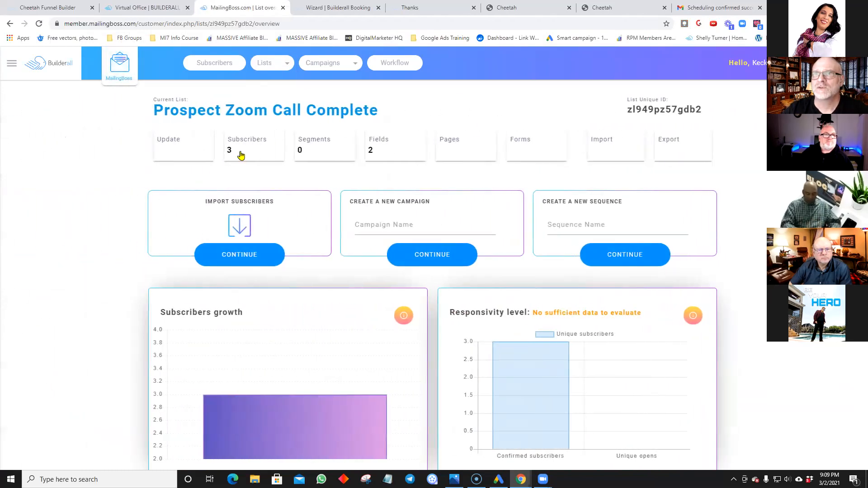
click(241, 156)
scroll(240, 167, down, 1)
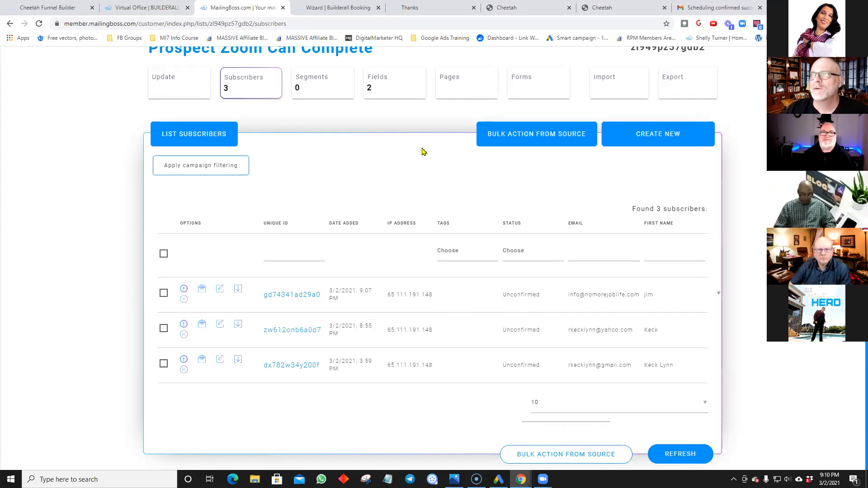
Step: Review the list's PZCC tag, double opt-in/opt-out advanced settings and subscriber actions
click(189, 89)
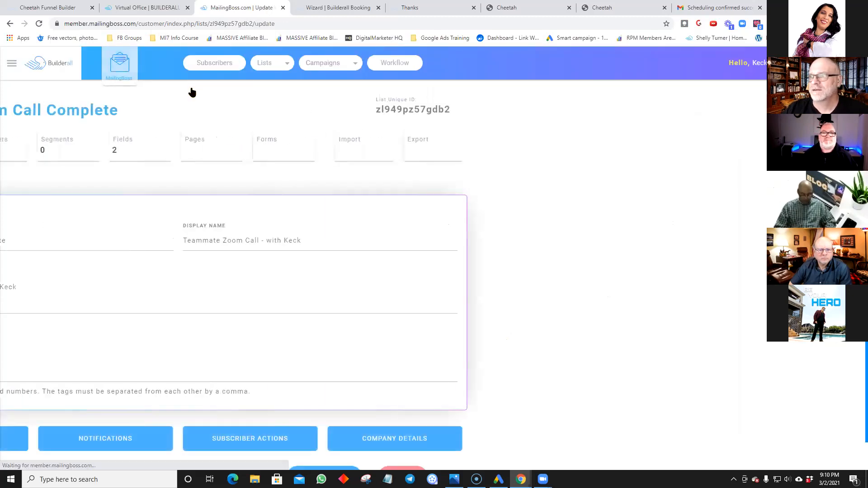
scroll(407, 316, down, 1)
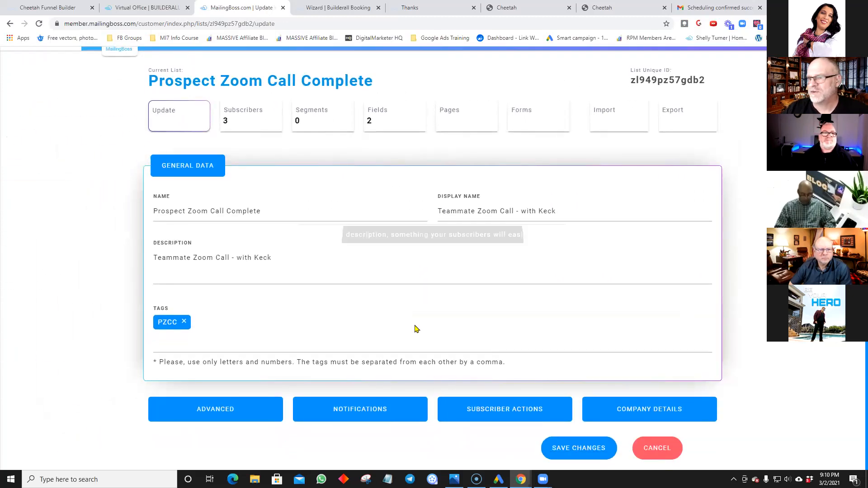
click(249, 415)
scroll(282, 396, down, 8)
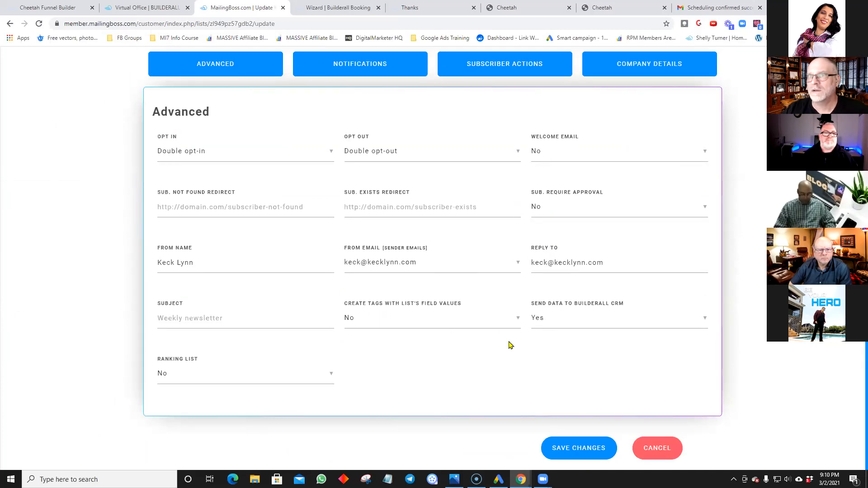
scroll(510, 346, up, 3)
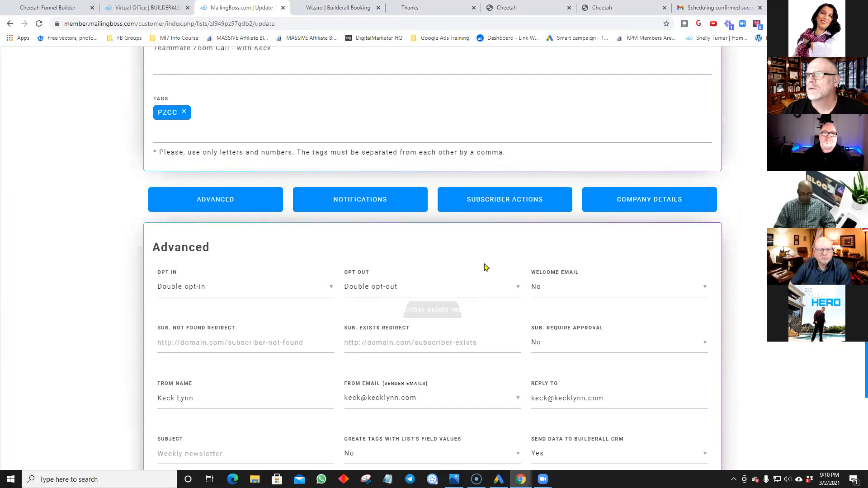
scroll(485, 267, up, 5)
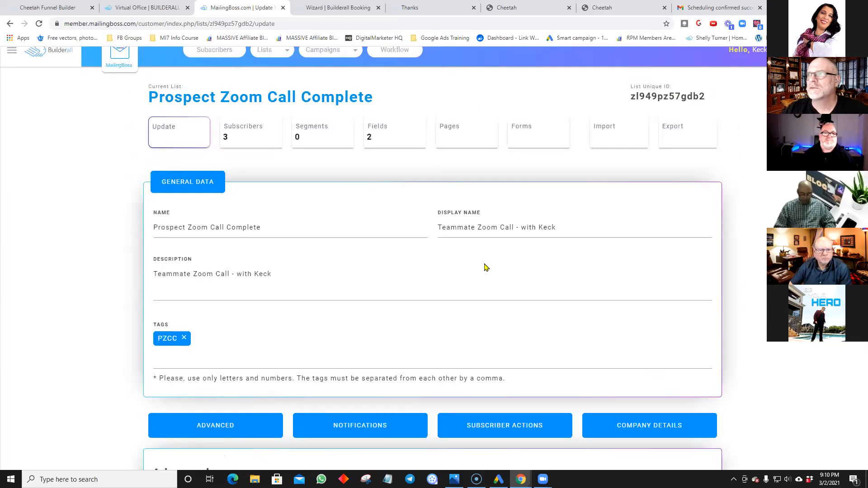
click(528, 430)
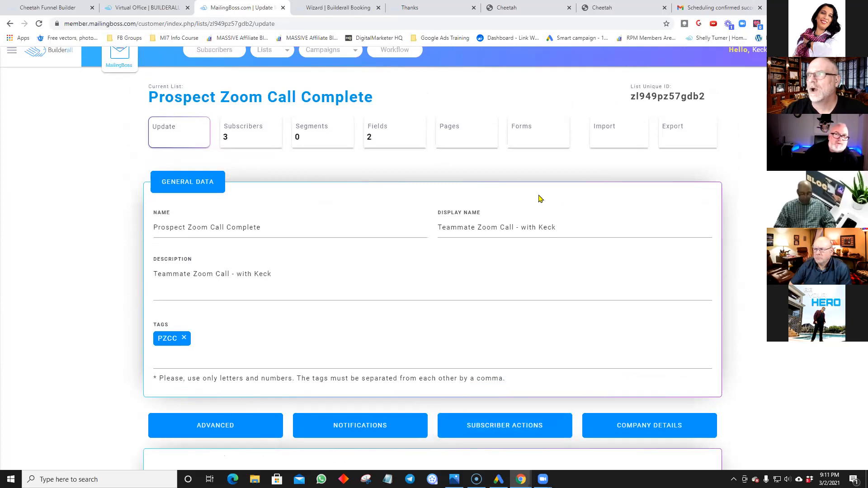
Step: Open the 'Please confirm your subscription' Subscribe confirm email from the list's pages
click(461, 139)
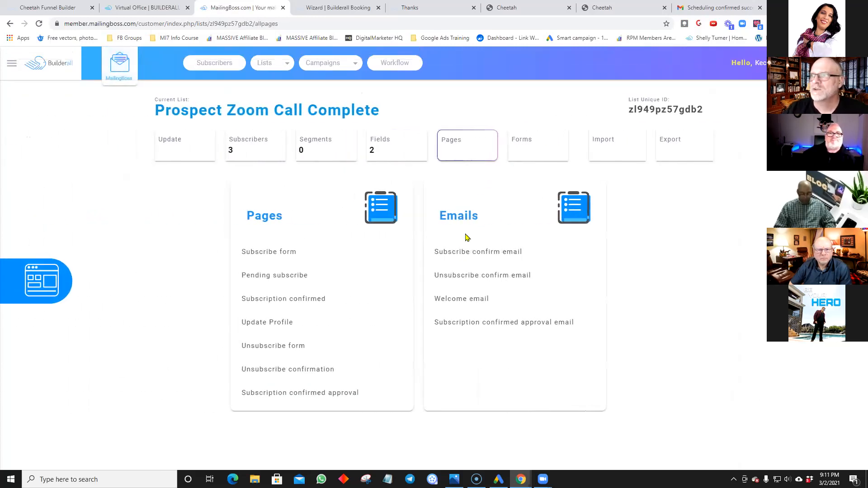
click(457, 254)
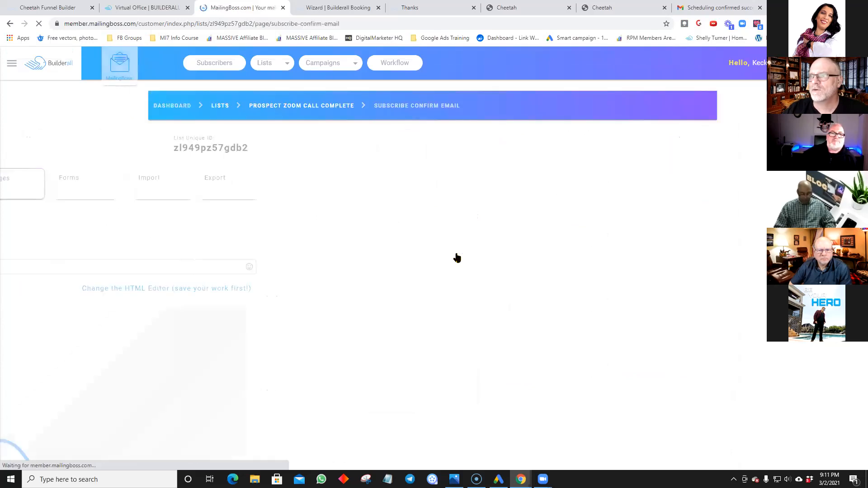
scroll(626, 296, down, 5)
scroll(670, 302, down, 5)
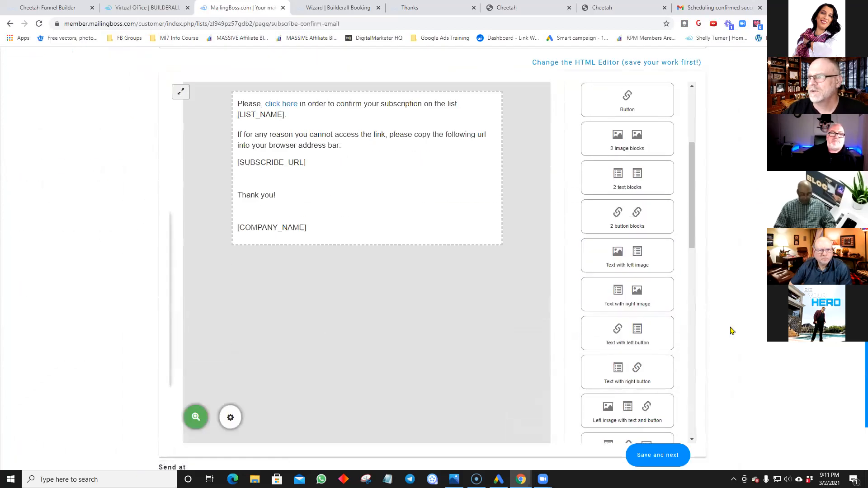
scroll(732, 330, down, 2)
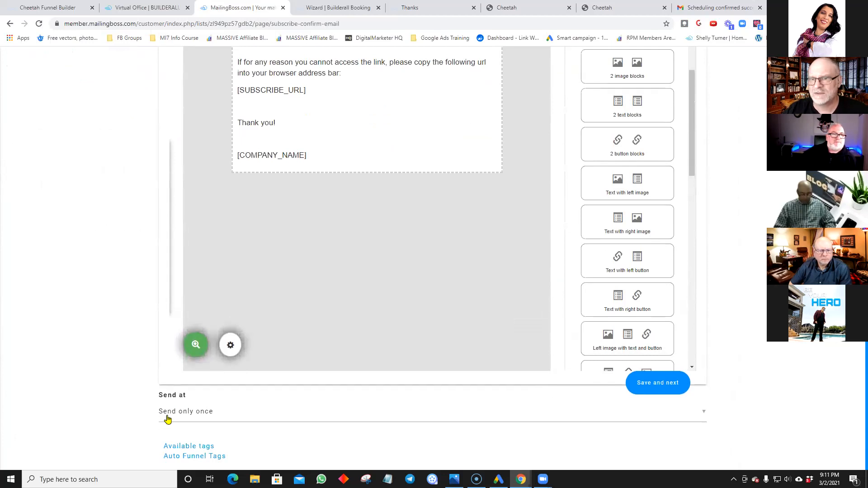
Step: Keep the email's Send at option on Send only once and review the editor
click(703, 411)
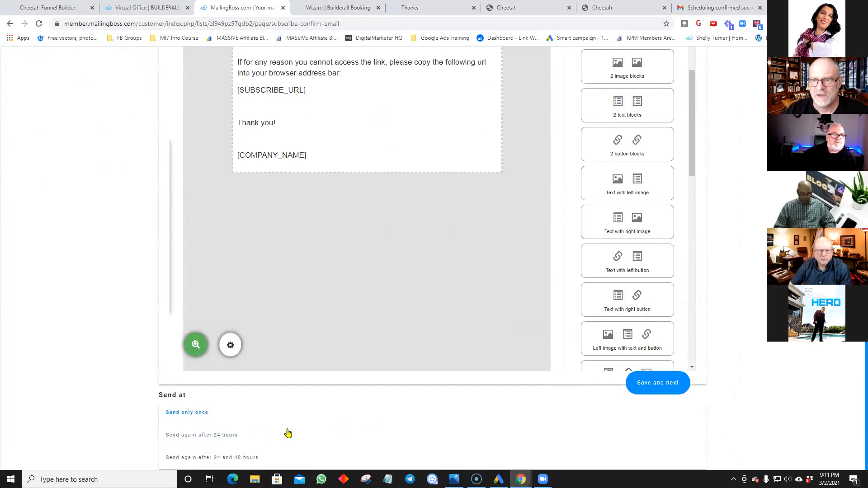
click(231, 420)
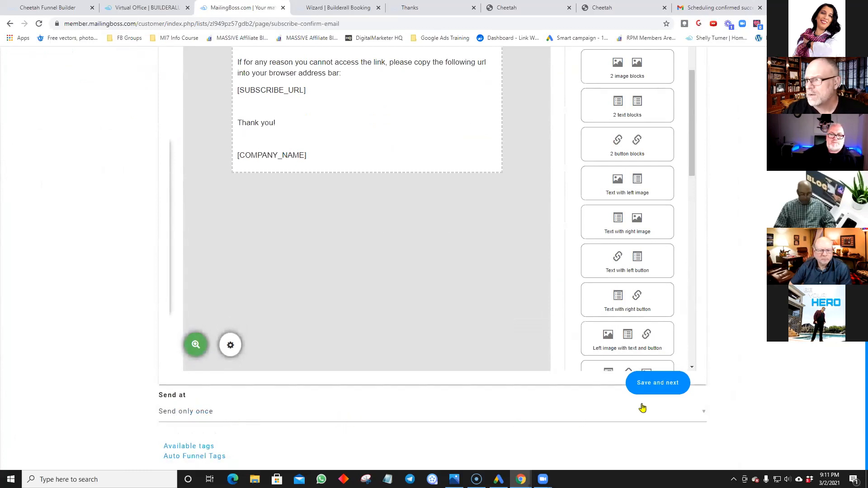
scroll(690, 249, down, 4)
scroll(690, 249, down, 7)
scroll(244, 430, up, 5)
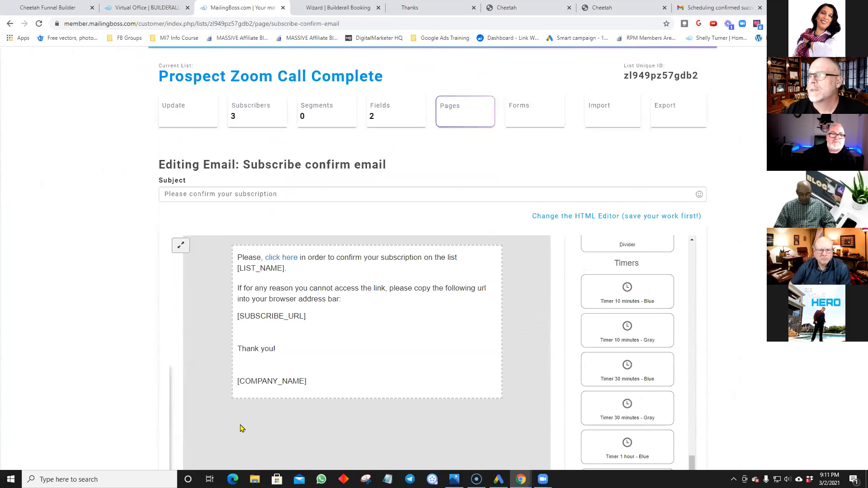
scroll(92, 357, down, 5)
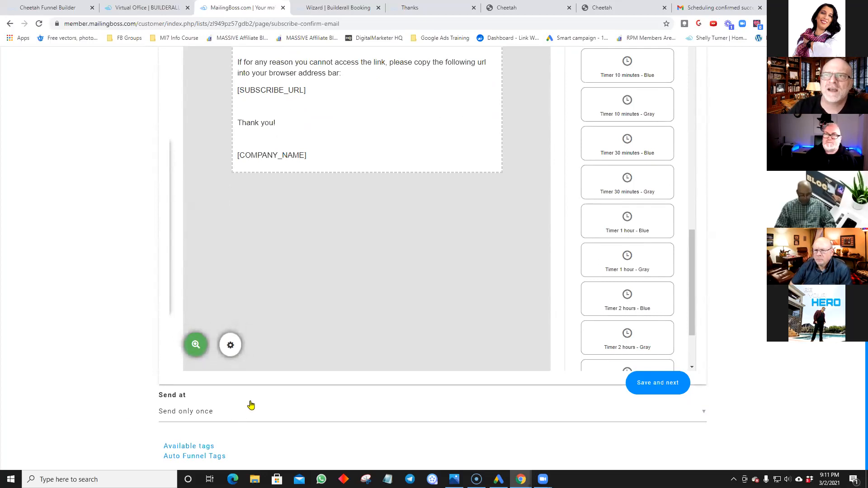
scroll(253, 404, up, 6)
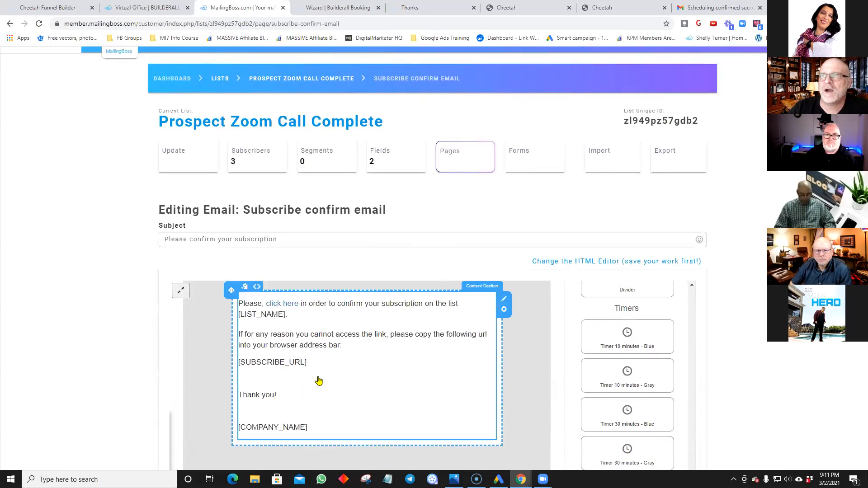
scroll(82, 329, down, 6)
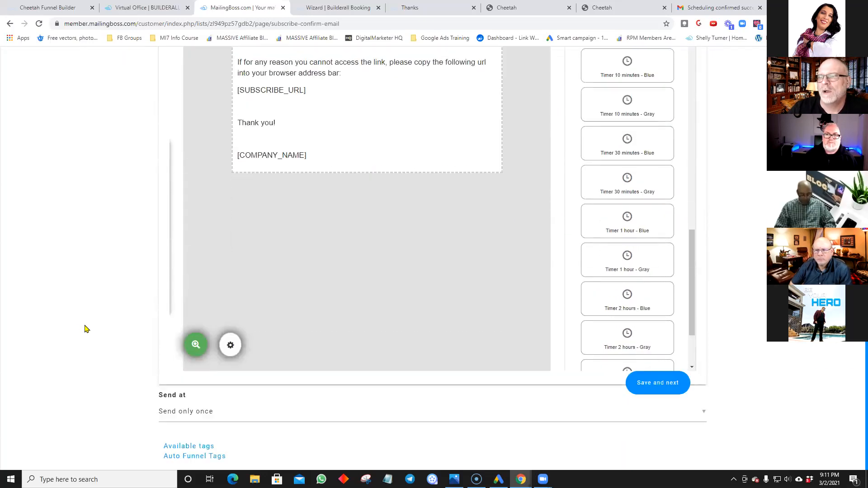
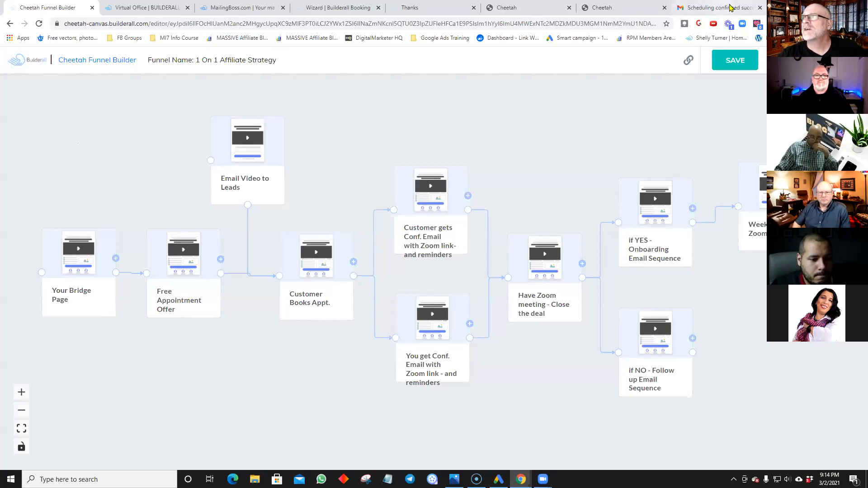
Step: Switch to the Gmail tab showing the 'Scheduling confirmed successfully!' email
click(709, 11)
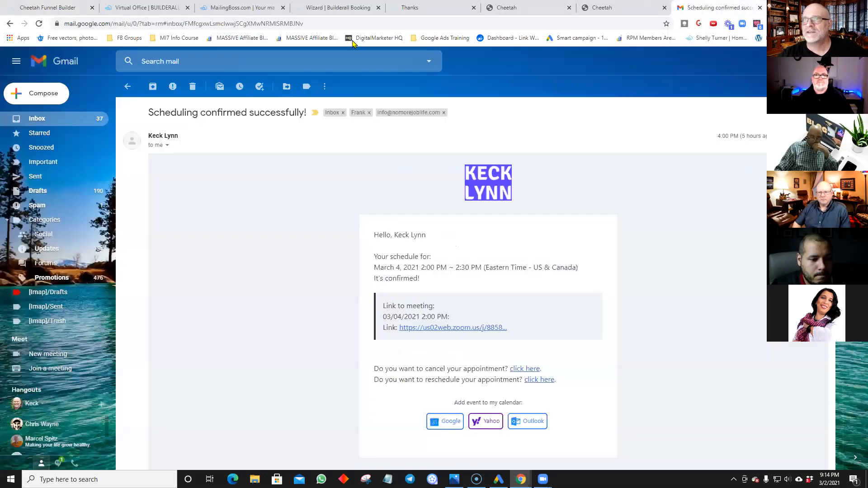
click(773, 8)
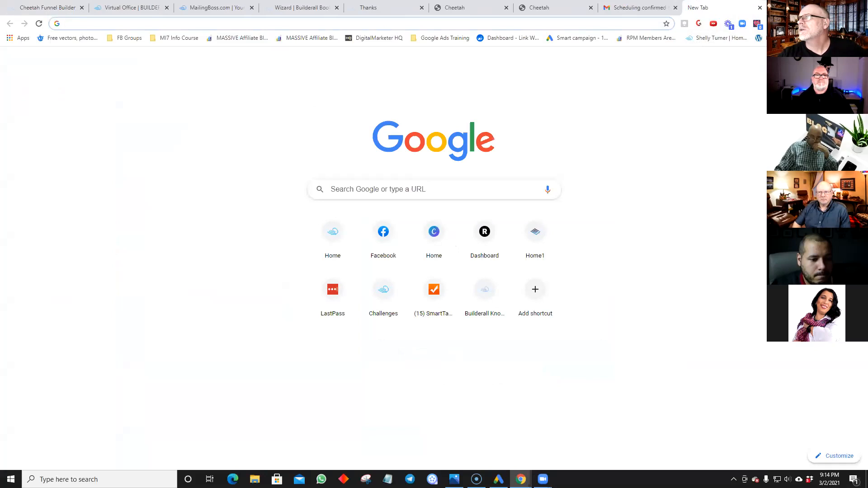
click(831, 60)
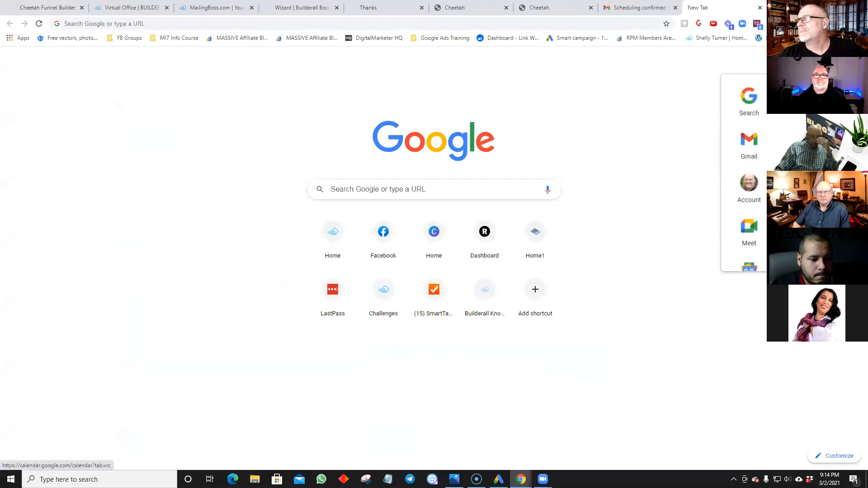
click(792, 139)
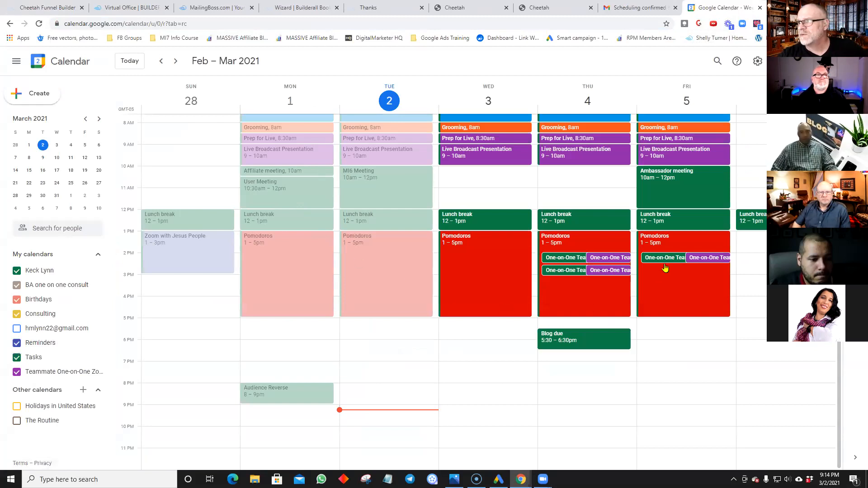
click(601, 259)
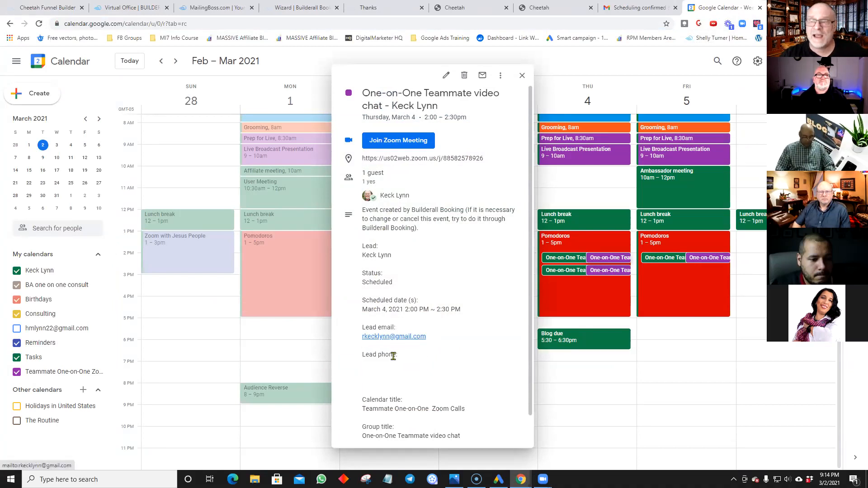
scroll(399, 378, down, 1)
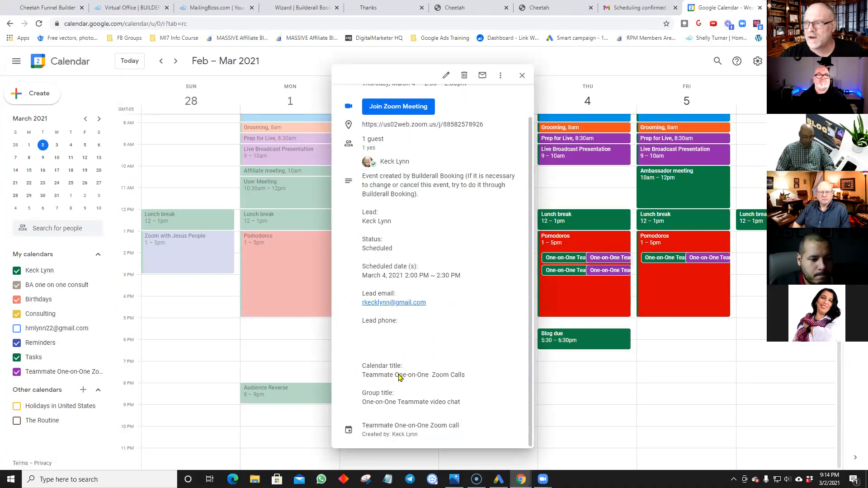
scroll(420, 375, up, 1)
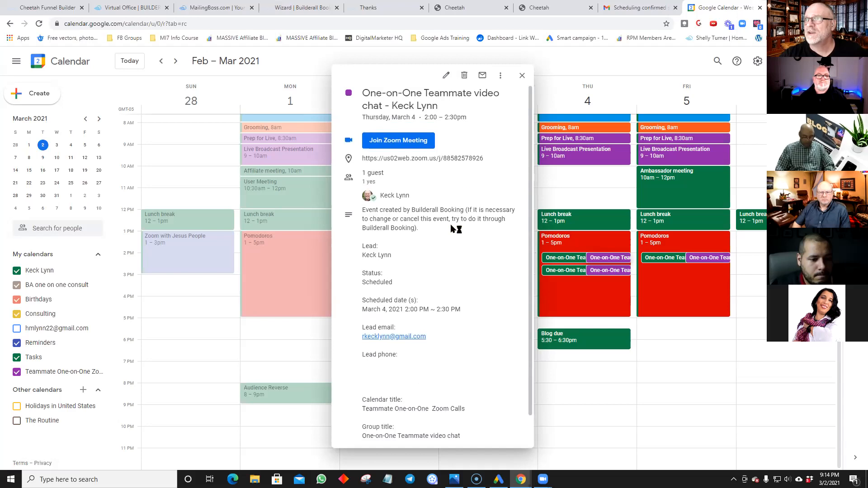
click(523, 77)
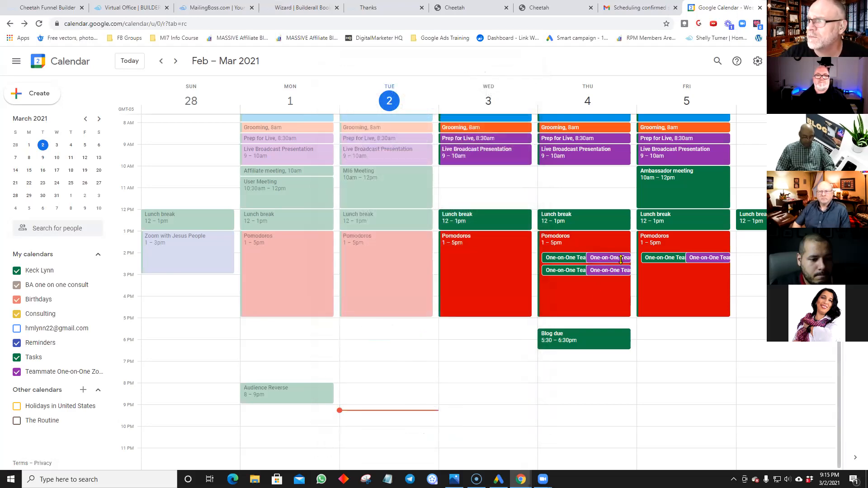
click(759, 7)
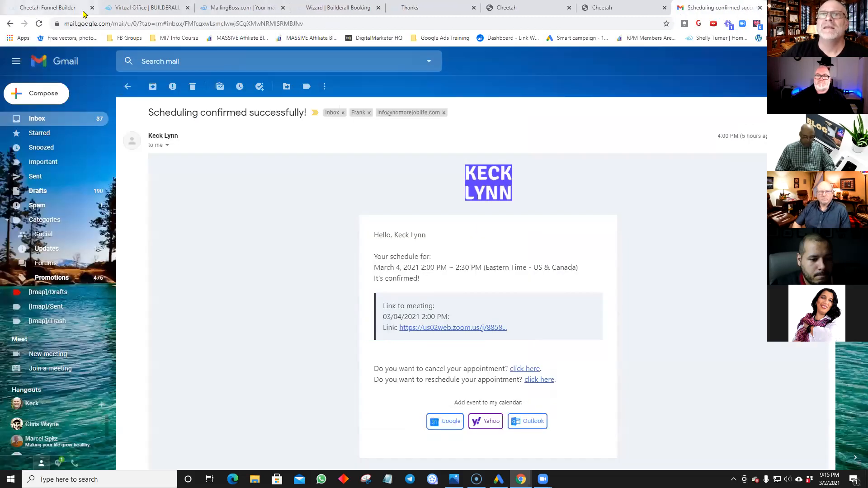
Step: Close the confirmation email and reposition the 1 On 1 Affiliate Strategy funnel map on the canvas
click(760, 8)
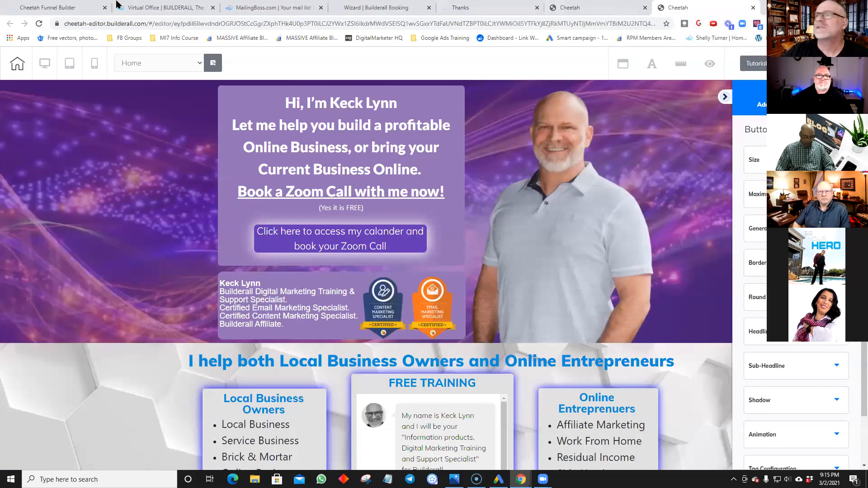
click(83, 9)
mouse_move(450, 122)
mouse_down()
mouse_move(465, 116)
mouse_move(434, 122)
mouse_up()
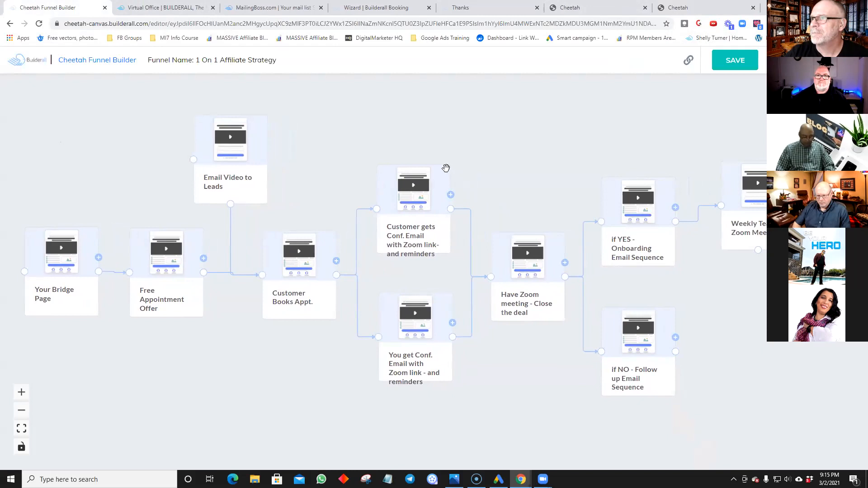
drag(471, 154, 509, 154)
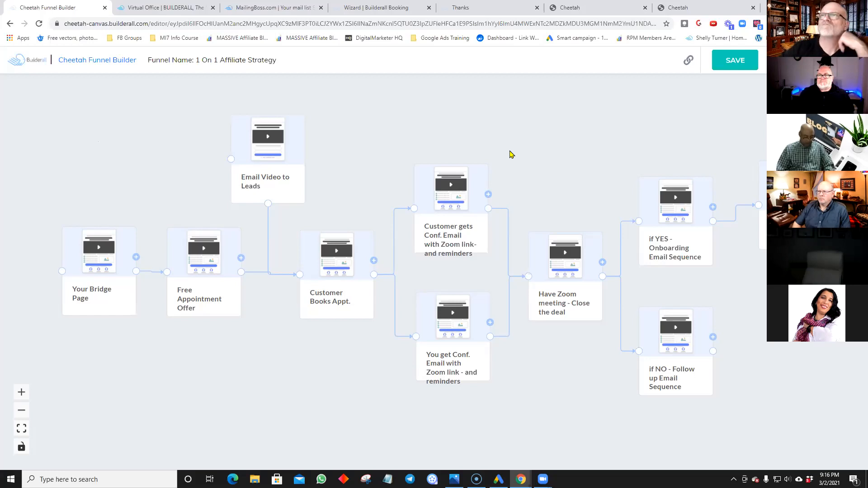
Step: Re-save the Teammate One-on-One Zoom Calls calendar's Scheduling settings
click(381, 7)
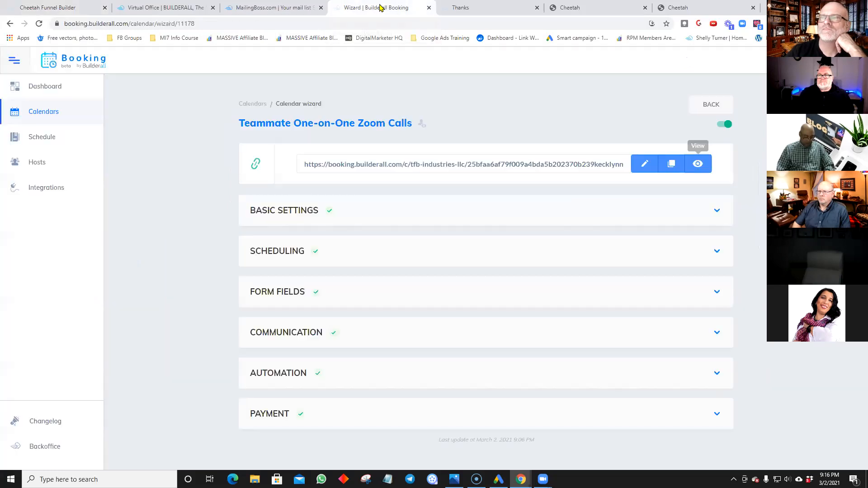
click(335, 247)
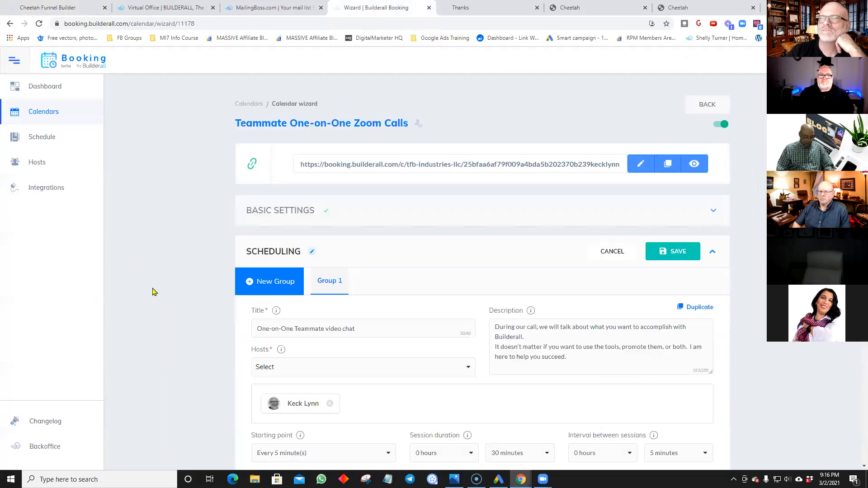
scroll(231, 276, down, 3)
scroll(231, 276, down, 10)
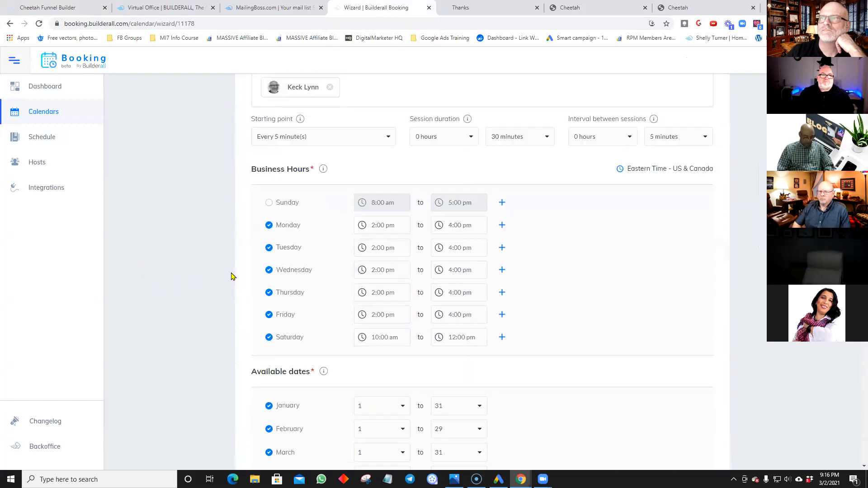
scroll(231, 276, down, 8)
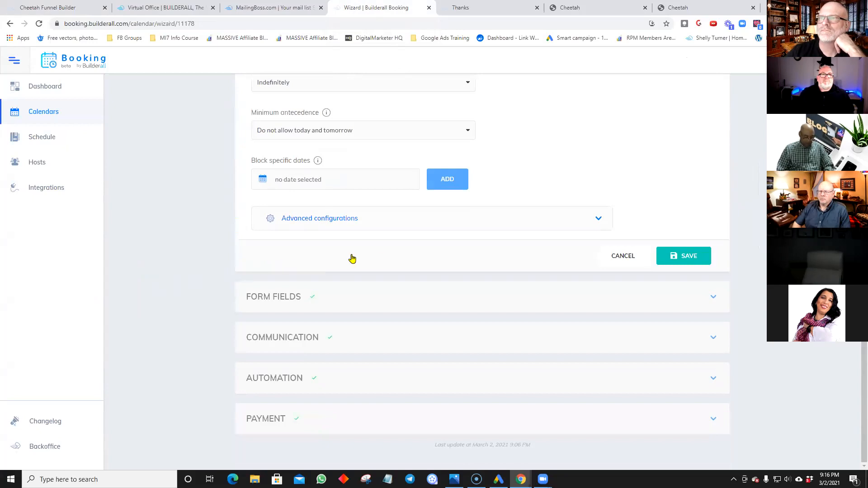
click(689, 259)
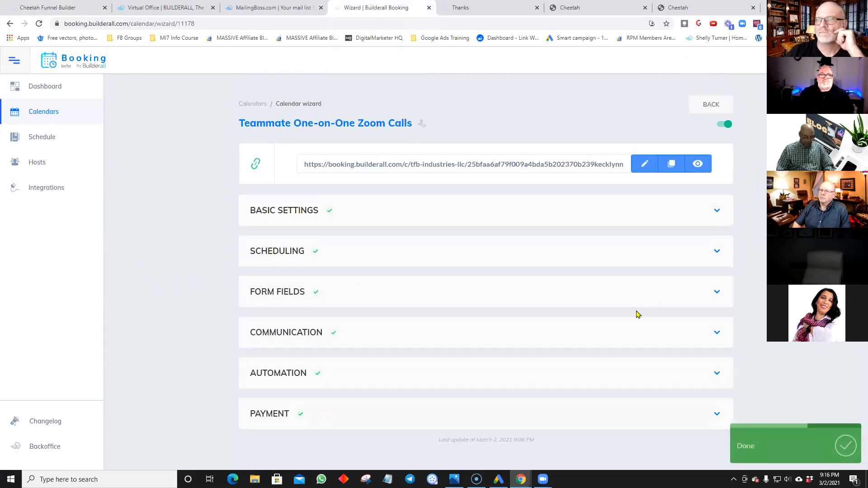
Step: Re-save the calendar's Communication settings
click(643, 337)
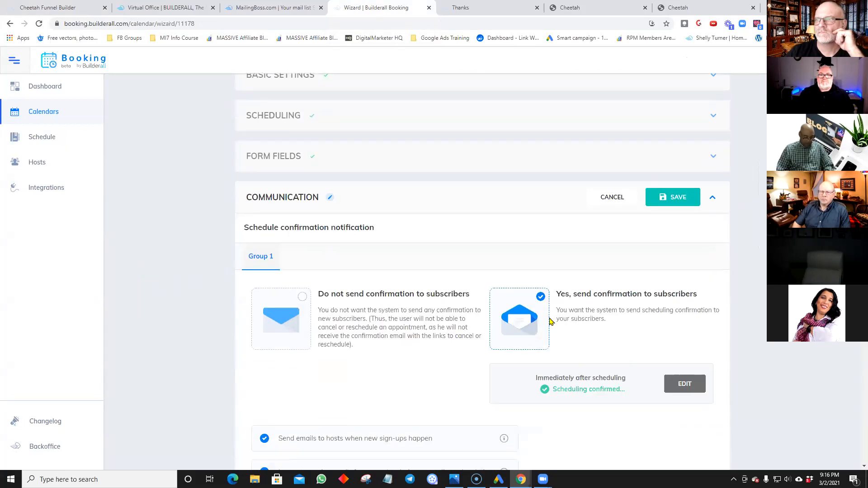
scroll(551, 322, down, 8)
scroll(551, 321, down, 8)
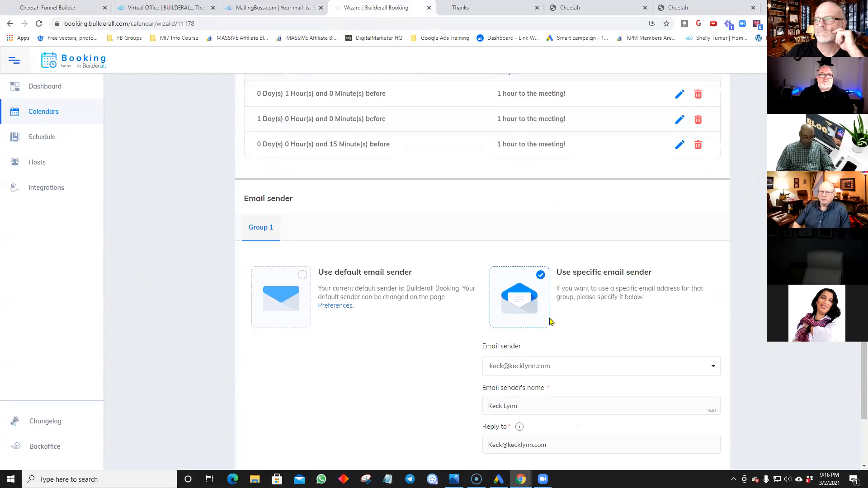
scroll(551, 321, down, 3)
click(665, 340)
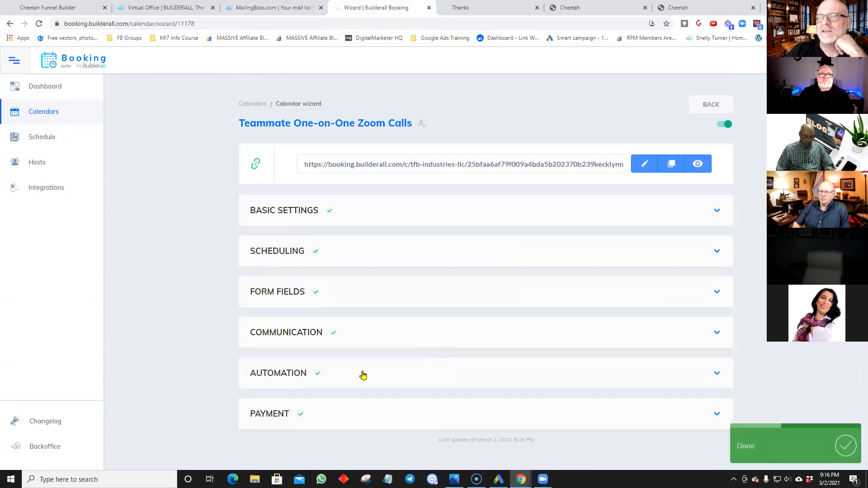
Step: Review the Automation and Google Calendar sync settings, then return to the Booking dashboard
click(362, 375)
scroll(362, 374, down, 2)
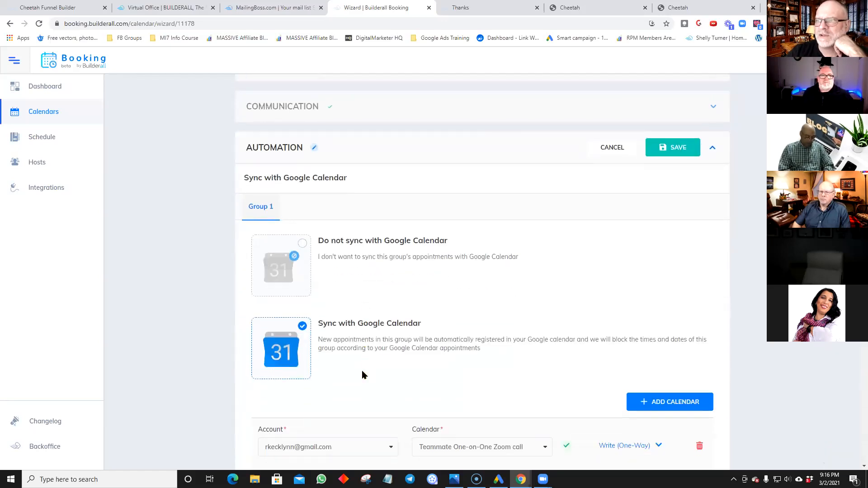
scroll(362, 375, down, 2)
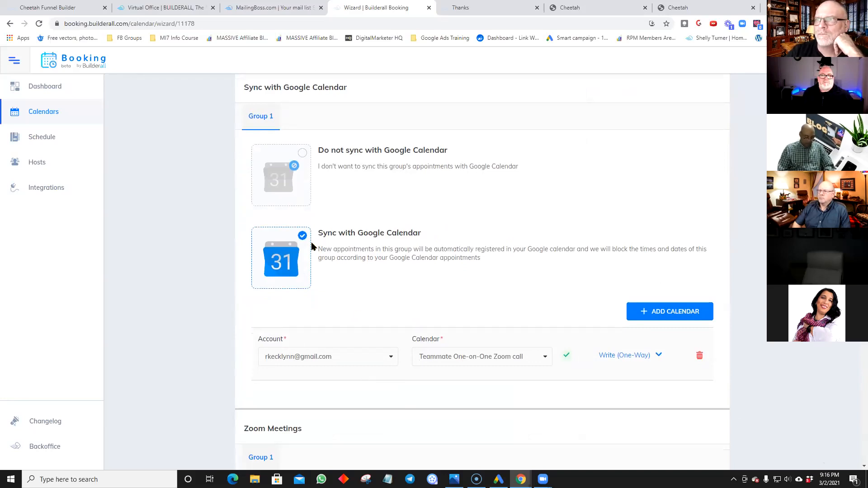
scroll(411, 290, down, 2)
scroll(411, 291, up, 4)
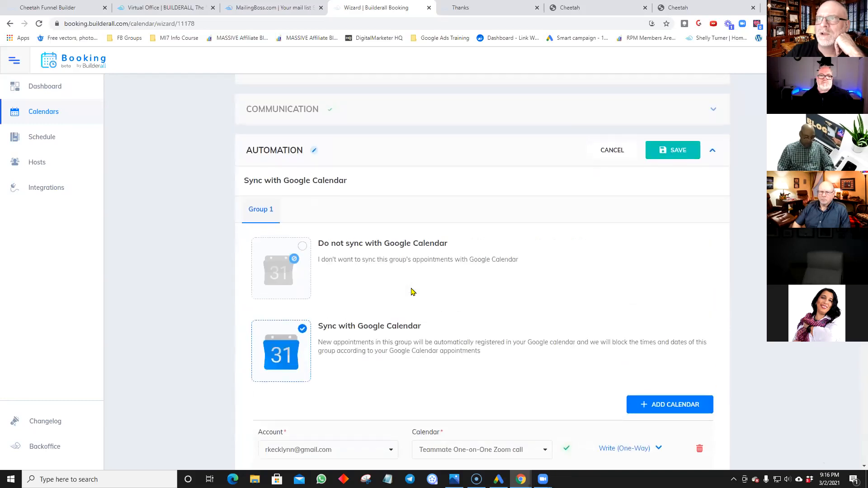
scroll(412, 292, up, 1)
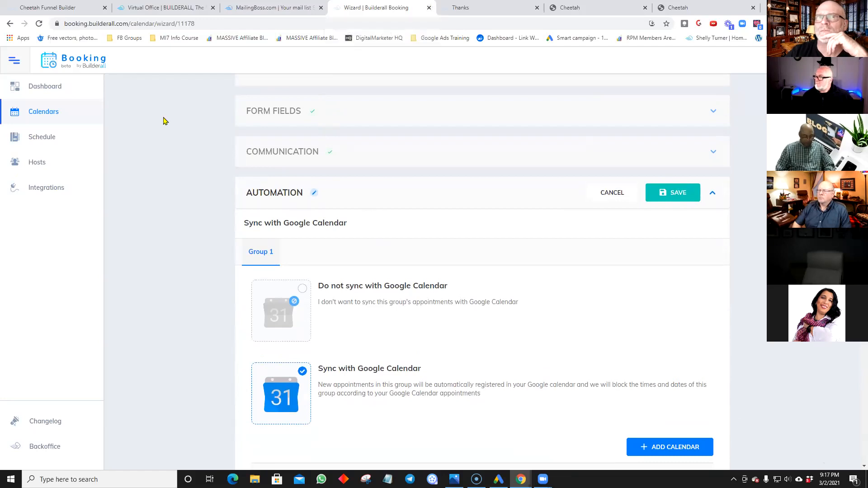
click(51, 86)
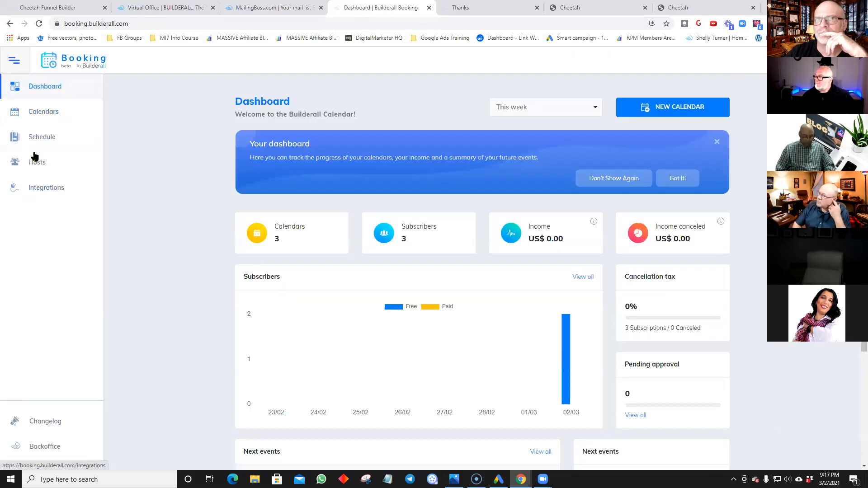
Step: Create a new calendar titled 'One on One Consultation' and save its basic settings
click(706, 109)
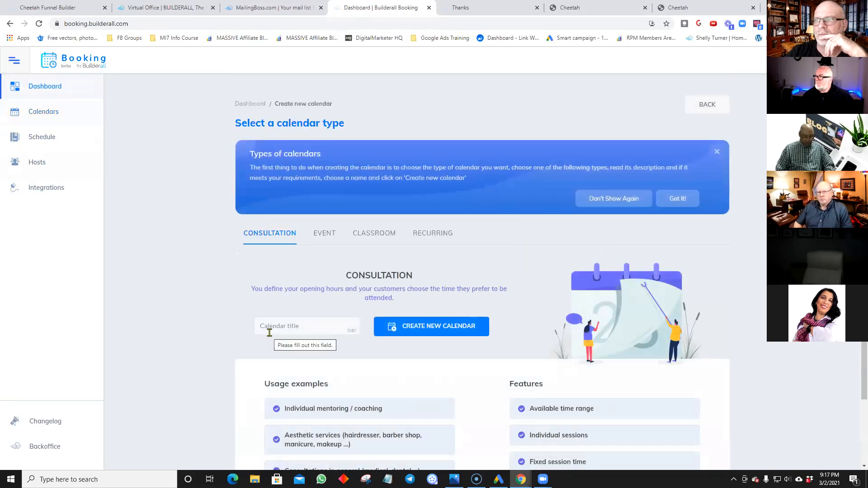
scroll(269, 333, down, 2)
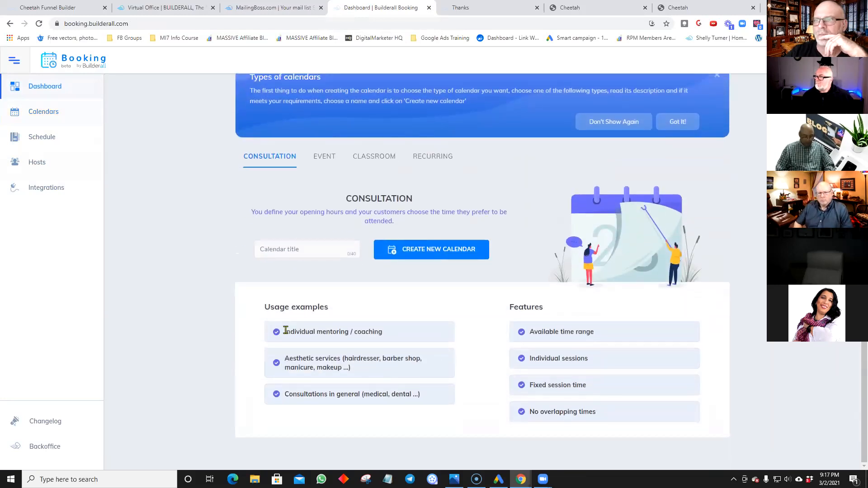
click(398, 250)
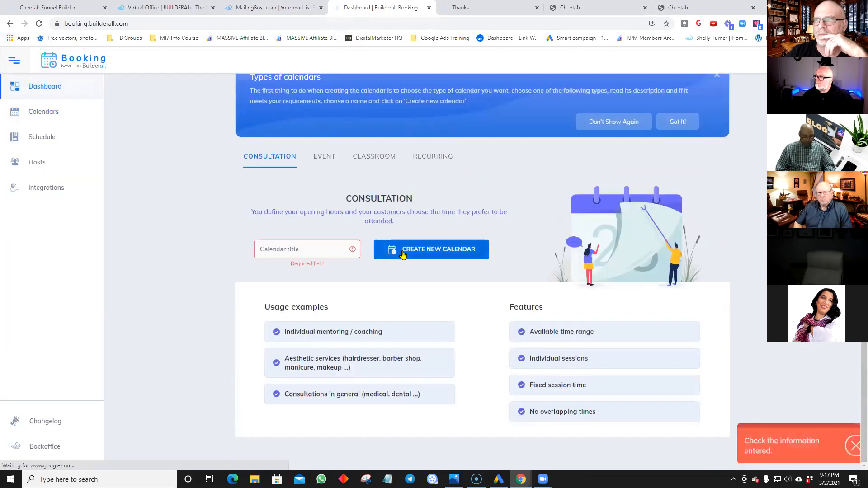
click(328, 251)
click(330, 267)
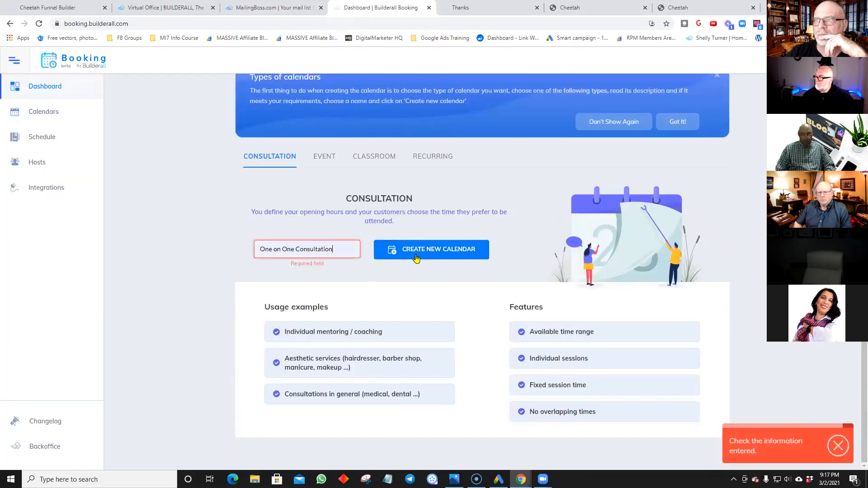
click(415, 253)
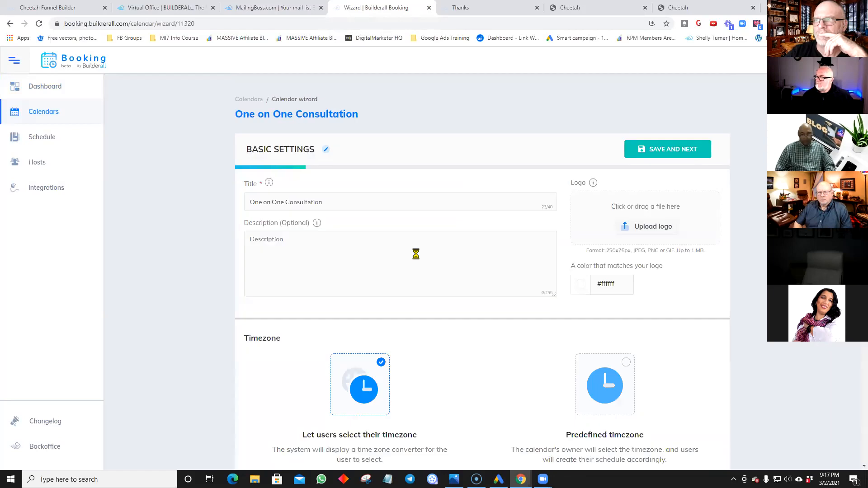
scroll(415, 254, down, 8)
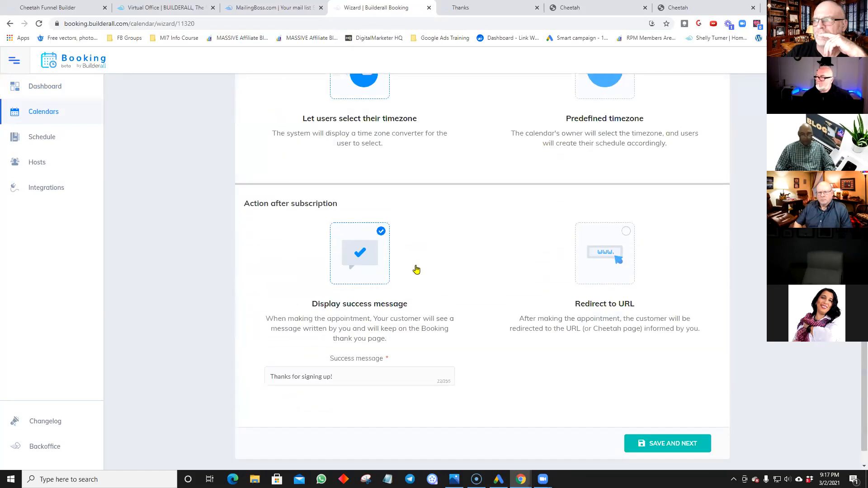
scroll(601, 363, up, 8)
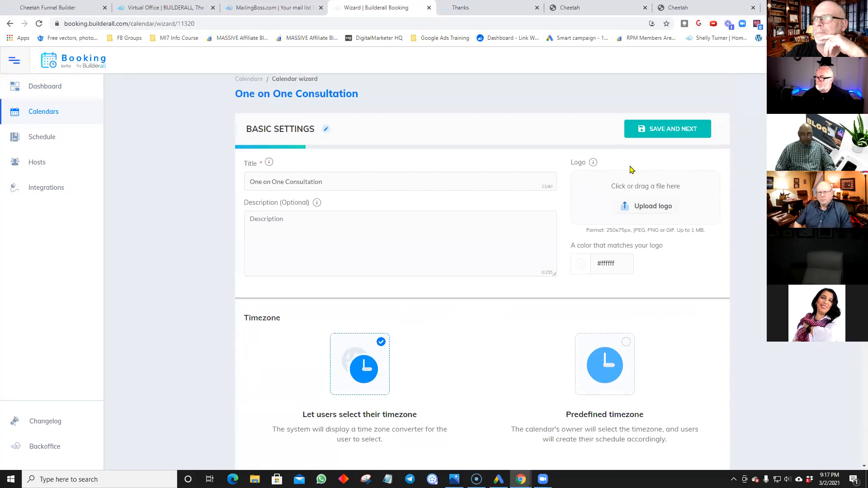
click(660, 136)
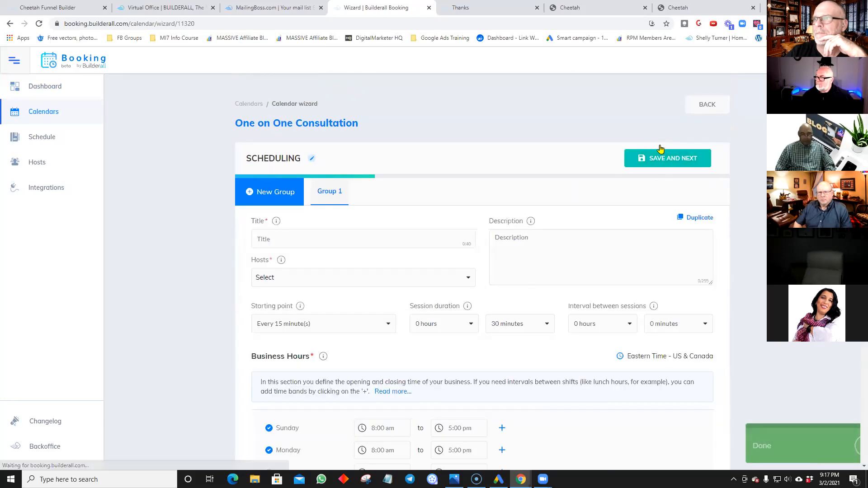
Step: Give the scheduling group the suggested title and the business as host, then save scheduling
scroll(644, 211, down, 16)
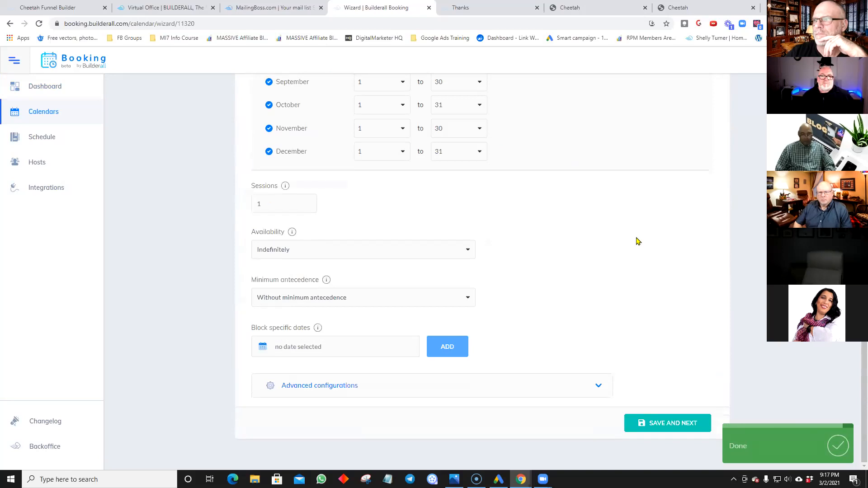
click(678, 429)
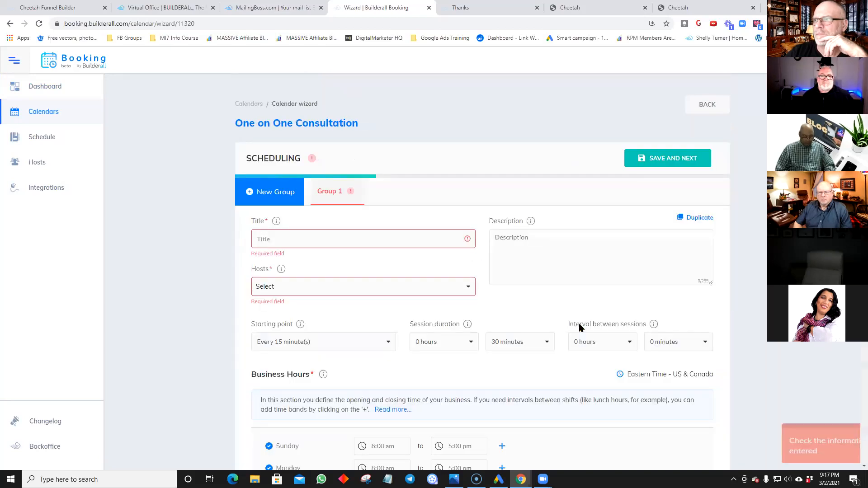
scroll(580, 327, down, 5)
scroll(579, 323, down, 12)
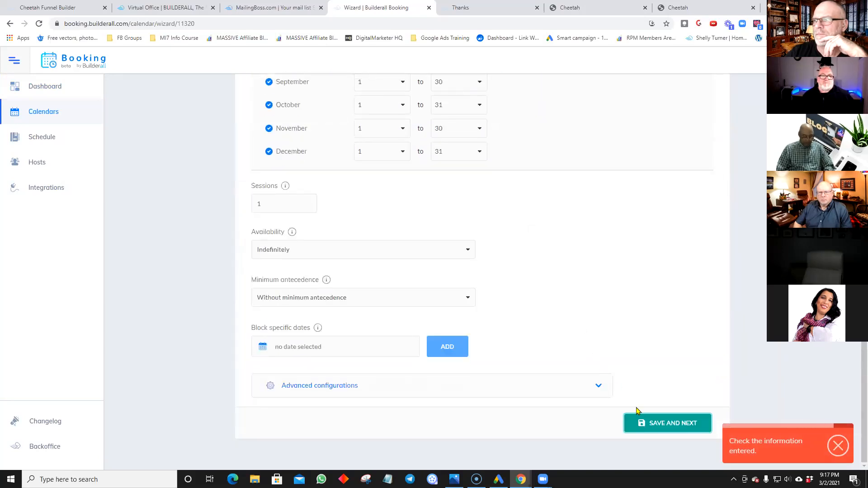
click(647, 429)
click(366, 239)
click(348, 260)
click(330, 286)
click(315, 307)
scroll(565, 264, down, 15)
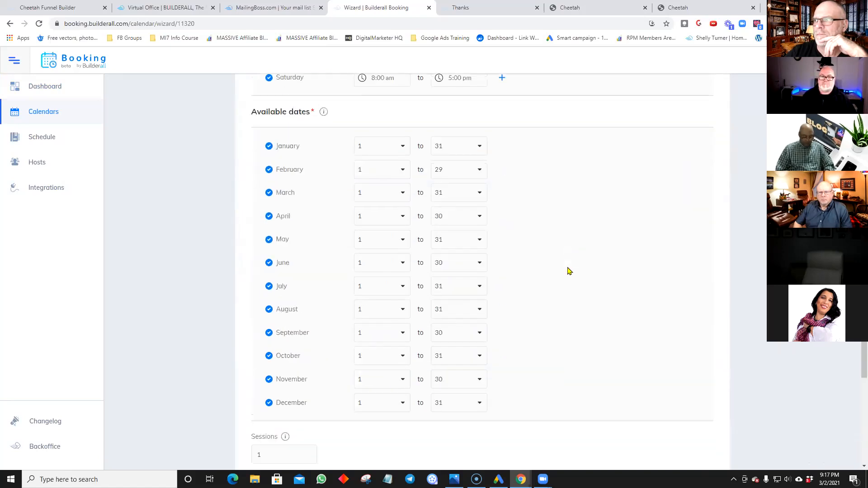
click(660, 424)
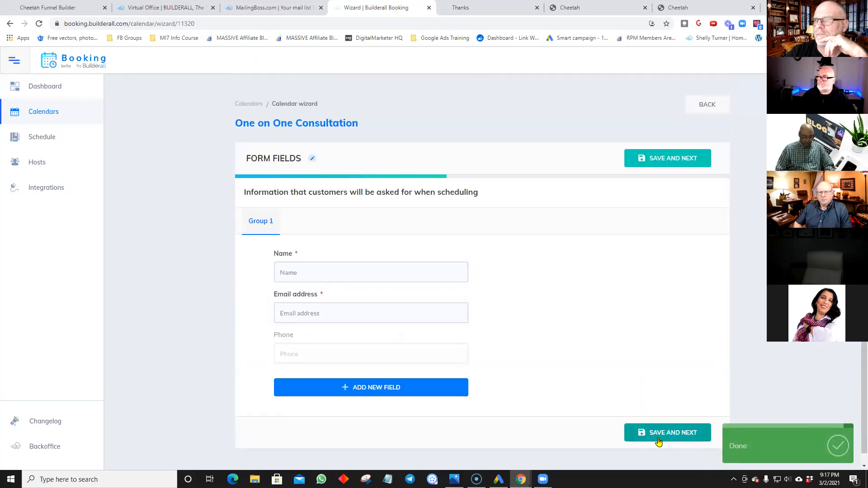
Step: Save the default form fields to reach the Communication step
click(658, 438)
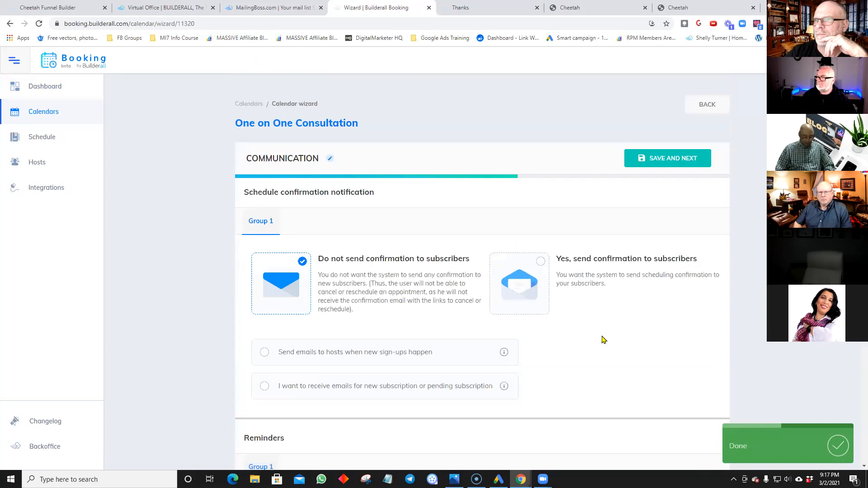
scroll(603, 339, down, 4)
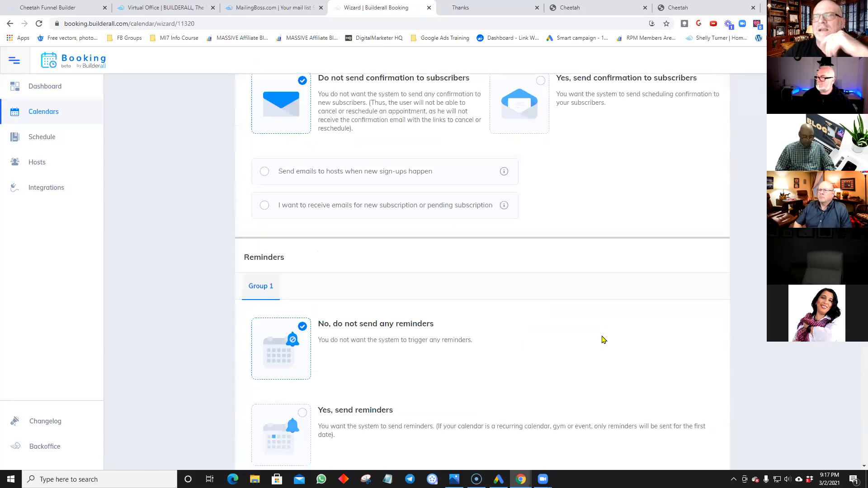
scroll(601, 339, down, 5)
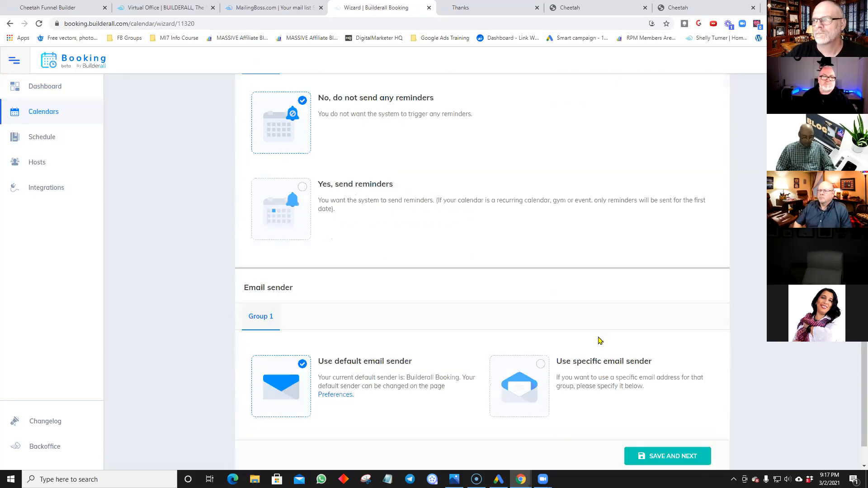
scroll(600, 341, down, 1)
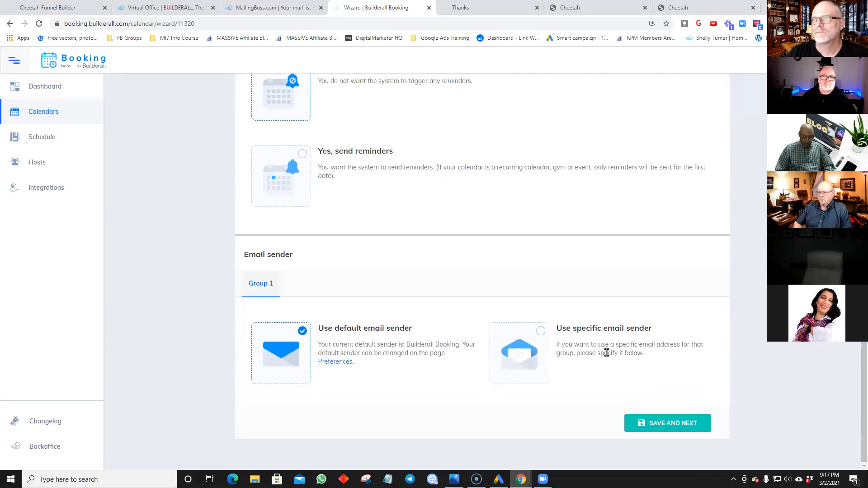
Step: Save the communication settings and select Sync with Google Calendar on the Automation step
click(643, 428)
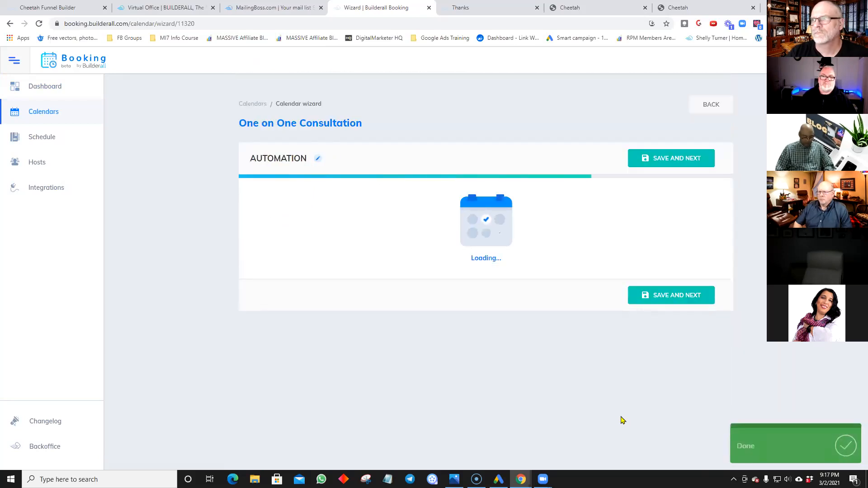
scroll(547, 351, down, 2)
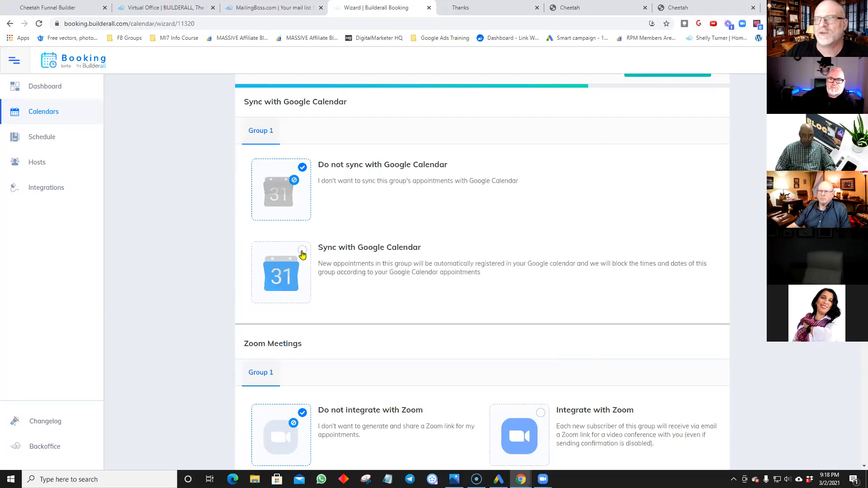
click(302, 252)
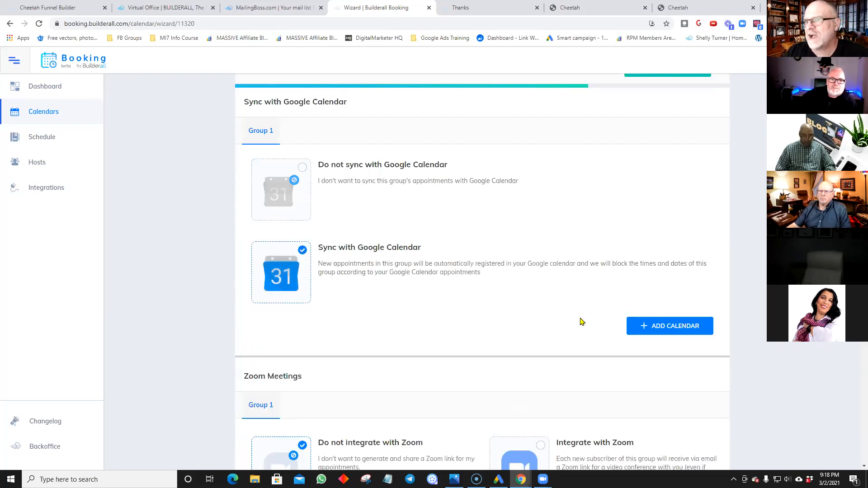
Step: Link the connected Google account's main calendar to Group 1 with Write (One-Way) sync
click(664, 334)
scroll(369, 383, down, 1)
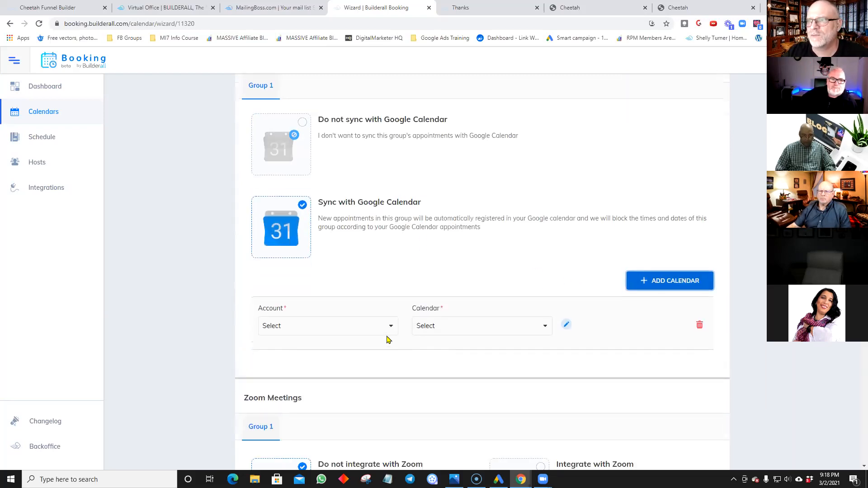
click(388, 328)
click(367, 345)
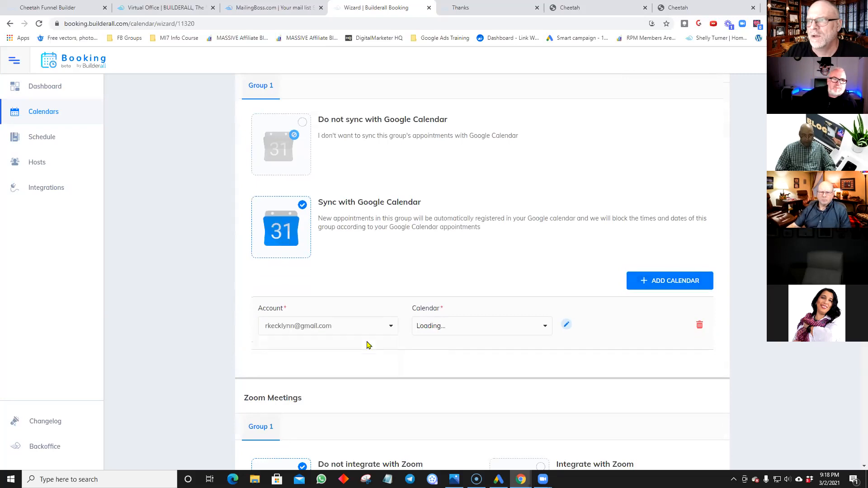
click(429, 329)
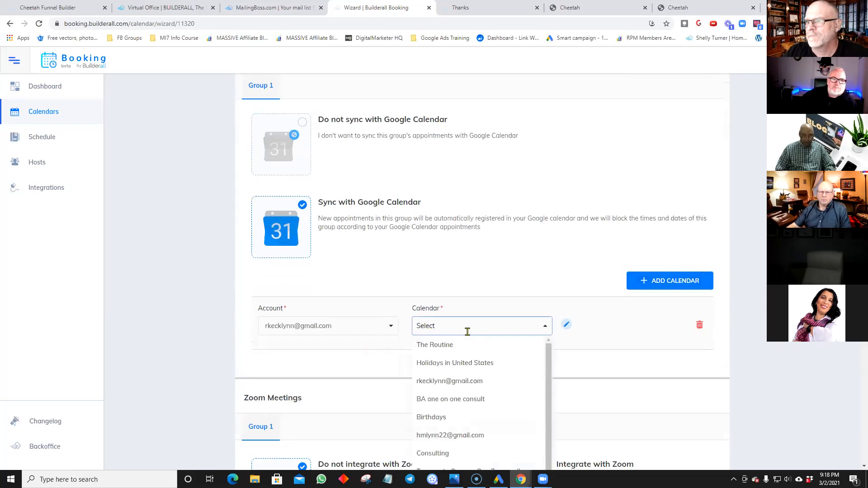
scroll(467, 332, down, 2)
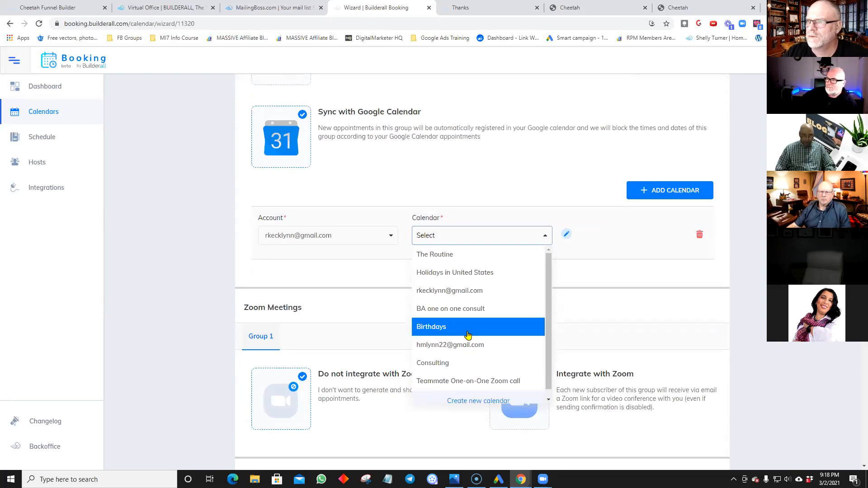
click(470, 293)
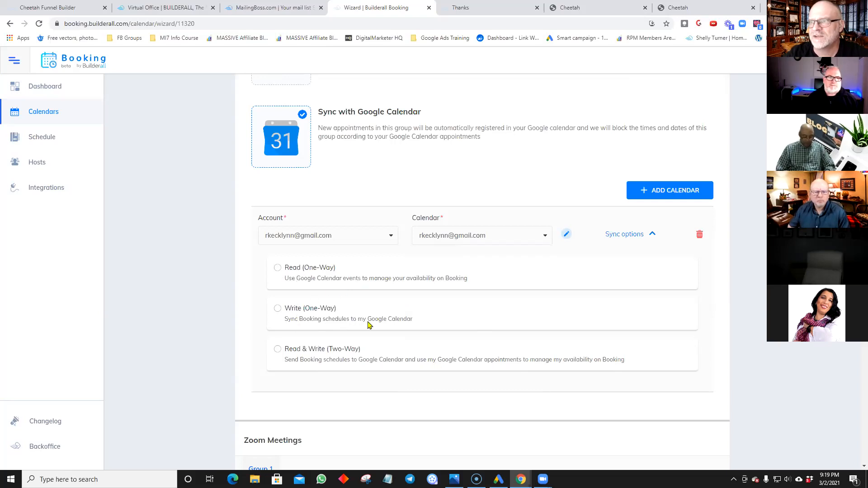
click(277, 309)
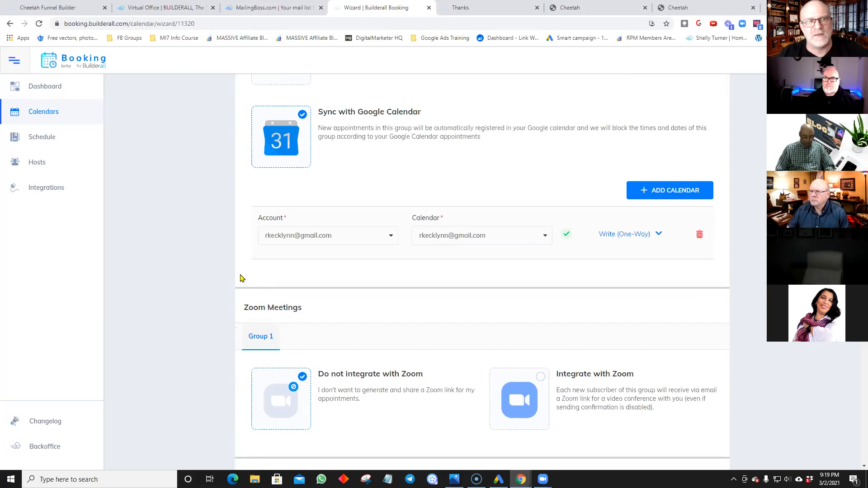
scroll(273, 267, up, 4)
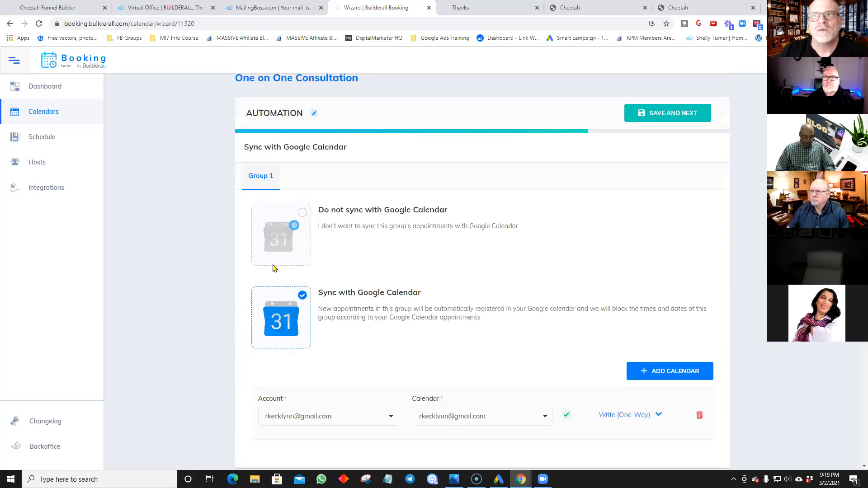
Step: Go back to the Communication step and save it again
scroll(273, 267, up, 1)
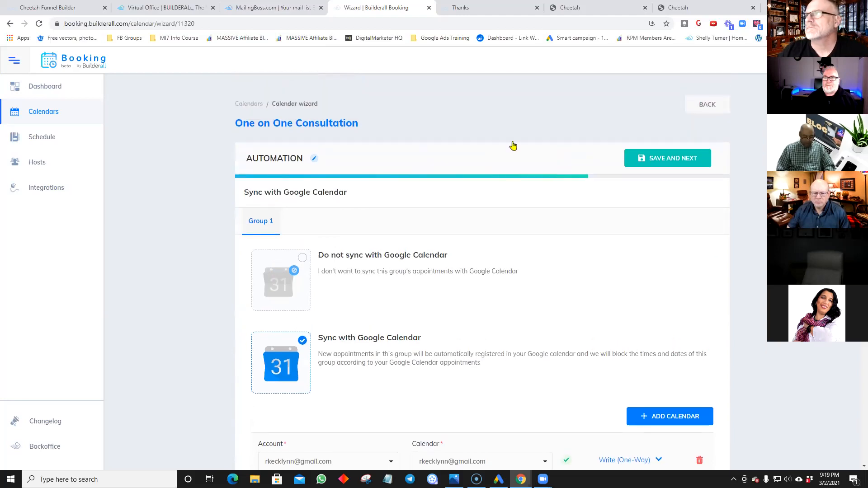
click(701, 111)
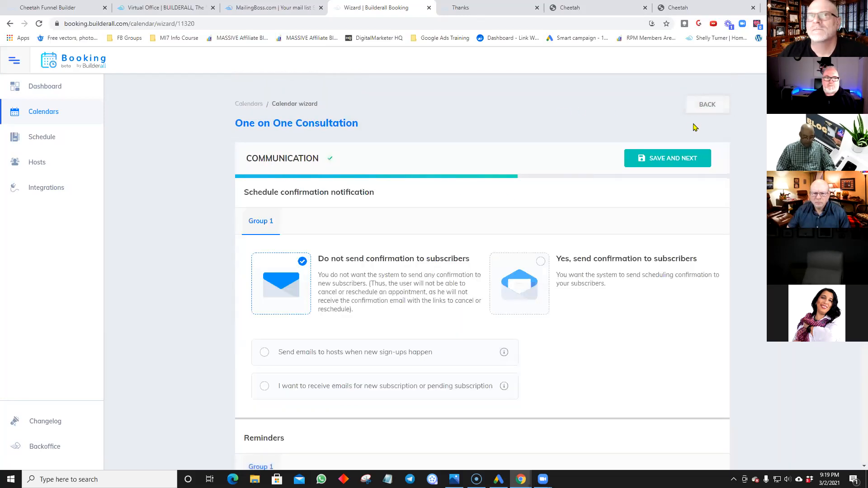
click(671, 161)
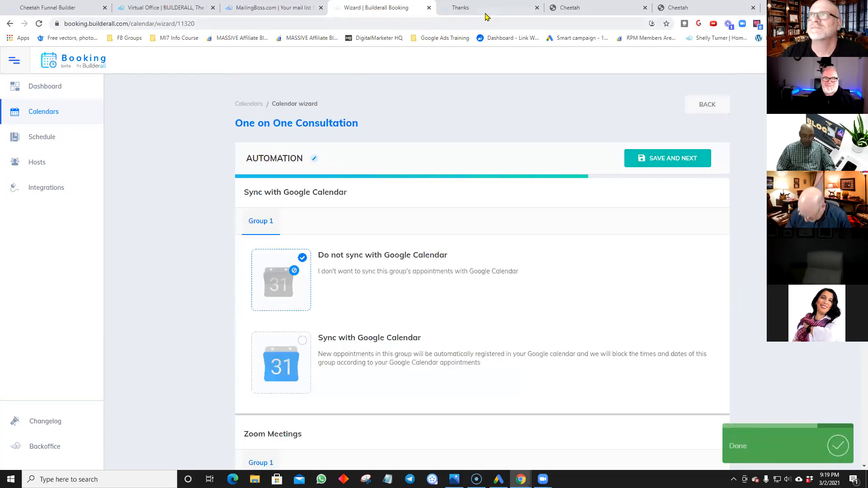
Step: Close the Wizard and Thanks tabs and enter Booking Builder from the Virtual Office
click(429, 8)
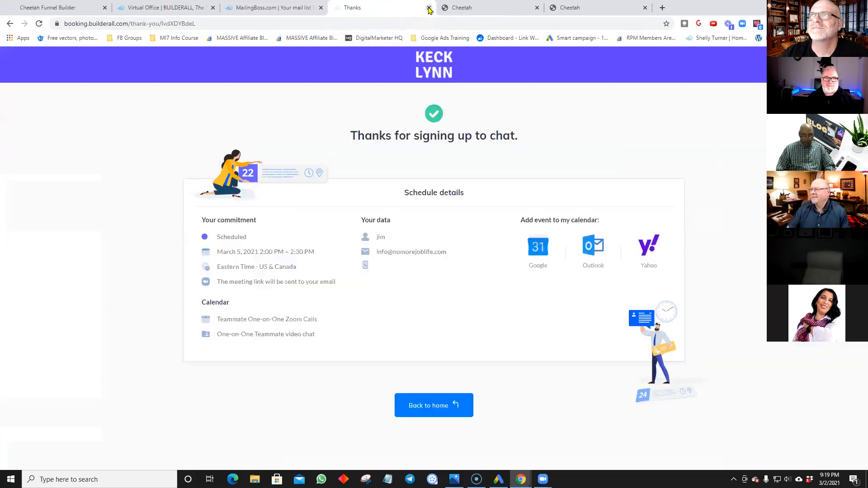
click(428, 8)
click(167, 8)
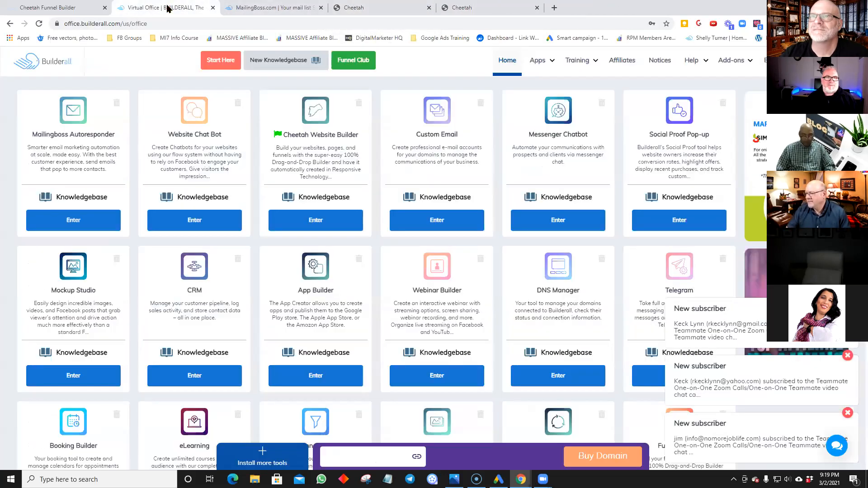
scroll(106, 193, down, 4)
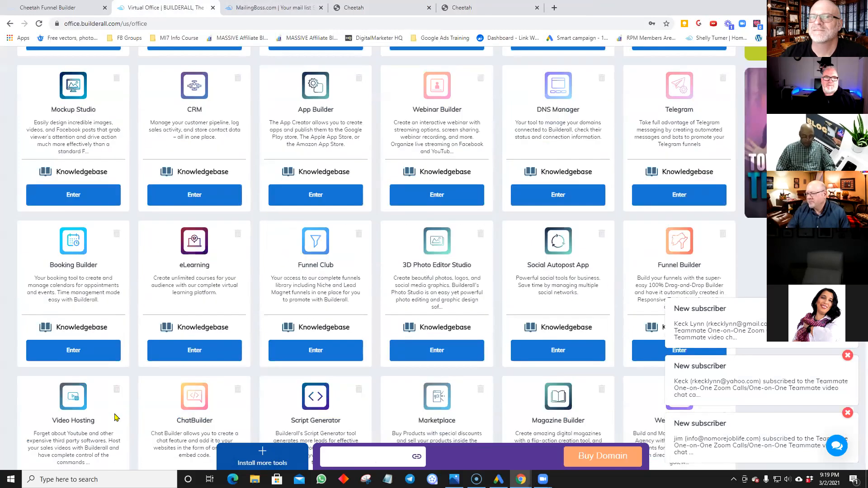
click(100, 362)
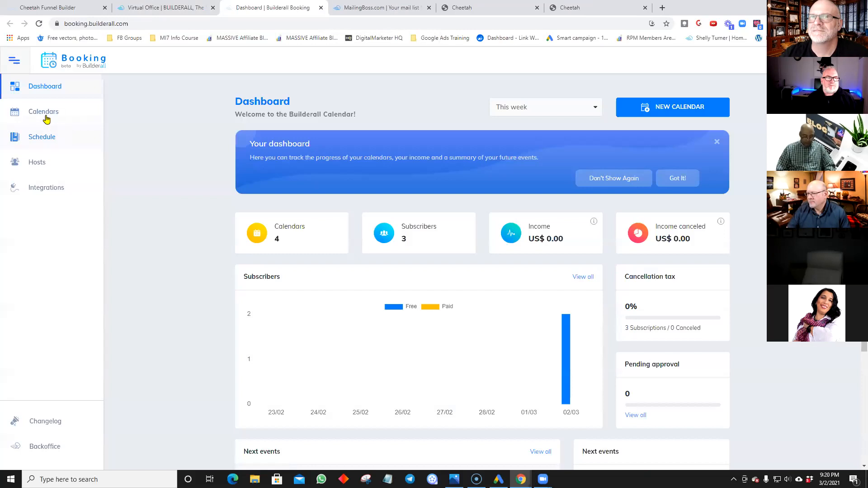
click(45, 117)
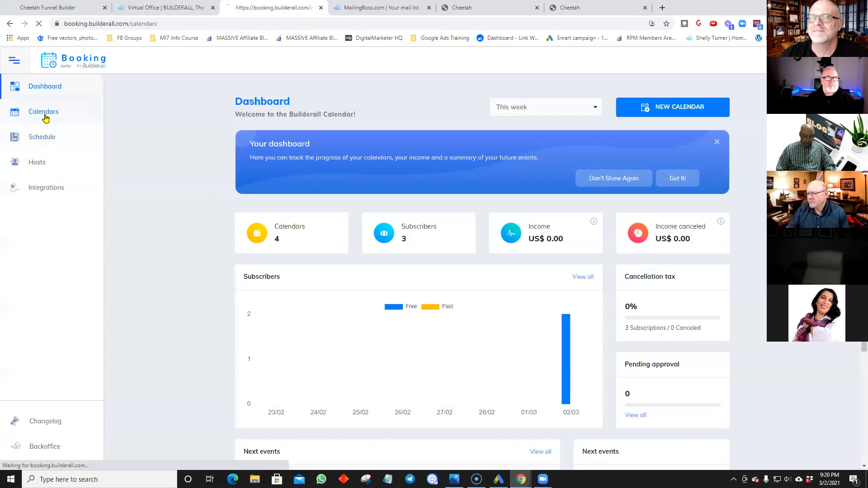
Step: Switch off the One on One Consultation calendar's toggle to pause it
scroll(168, 223, down, 1)
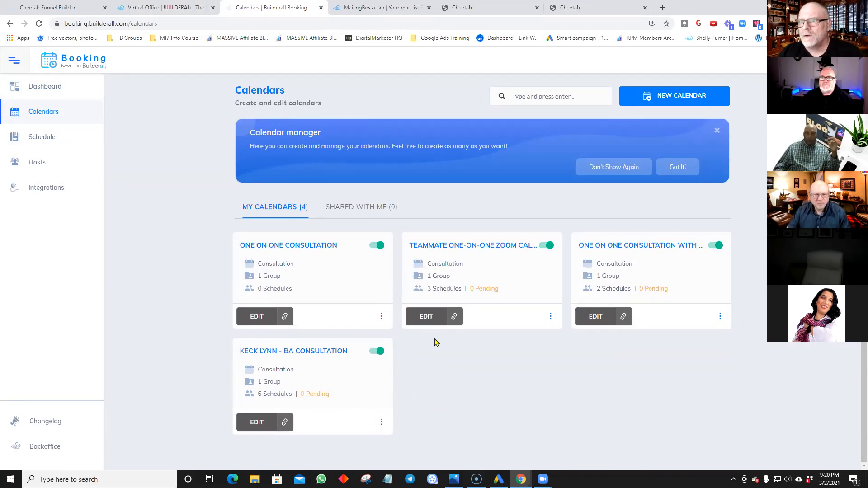
click(379, 246)
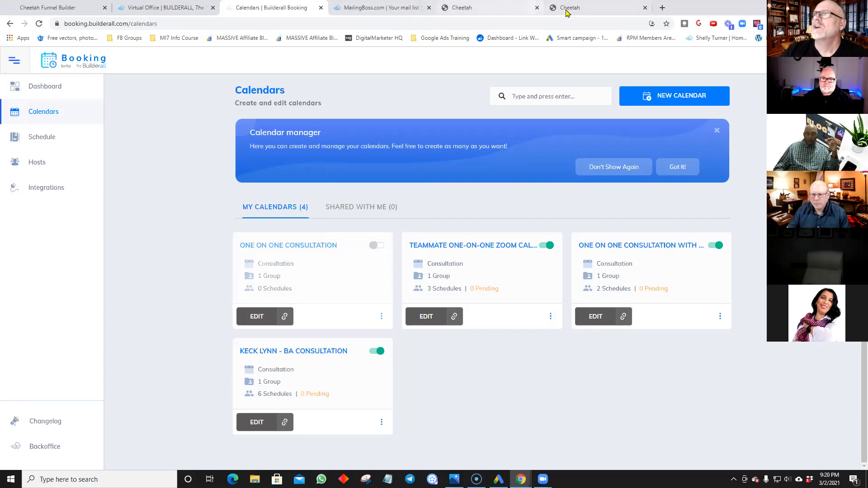
click(49, 8)
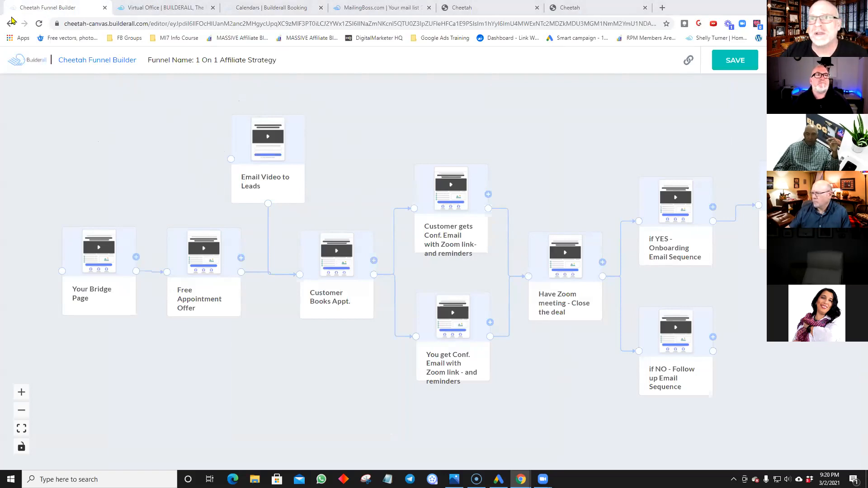
Step: Drag the Sendspark video editor tab into this browser window's tab strip
drag(1, 9, 68, 13)
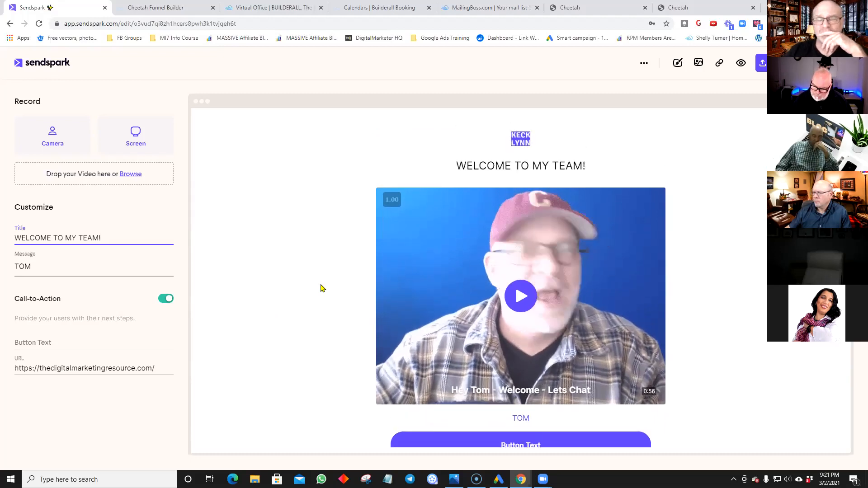
scroll(404, 342, down, 1)
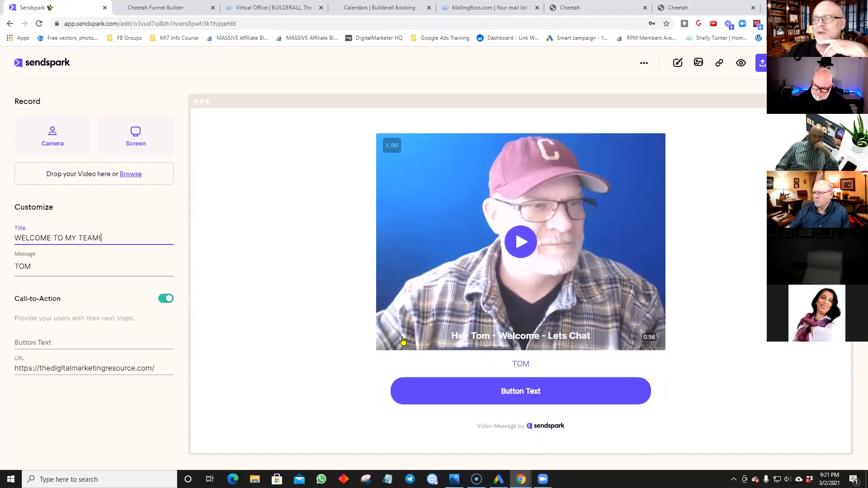
scroll(449, 355, up, 1)
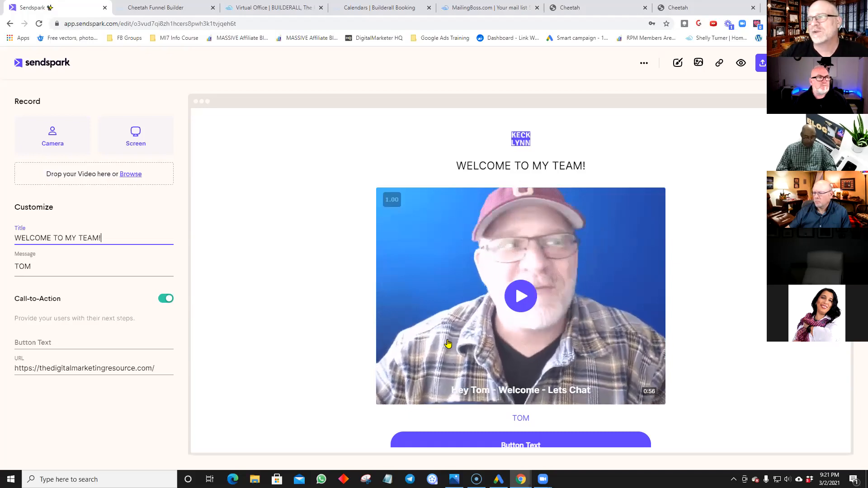
scroll(497, 327, down, 1)
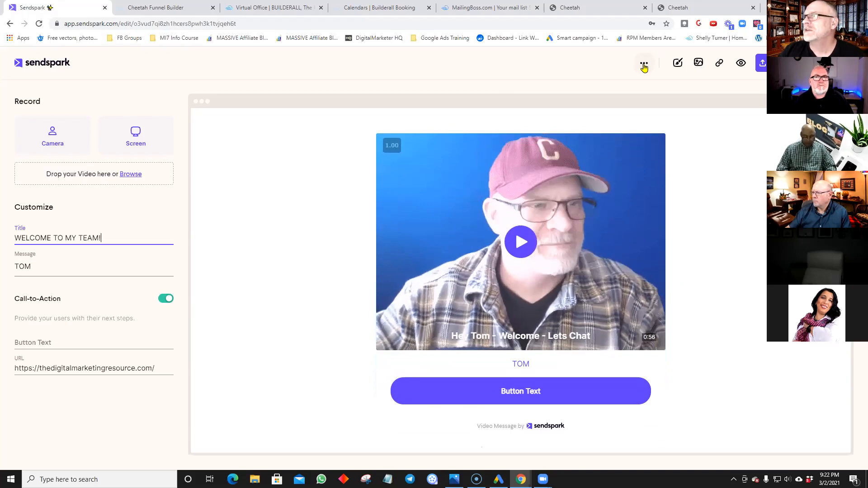
click(843, 63)
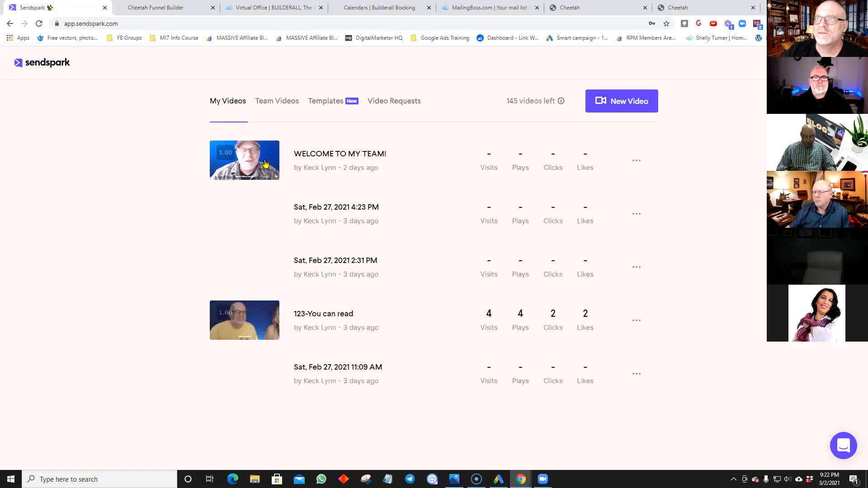
click(266, 164)
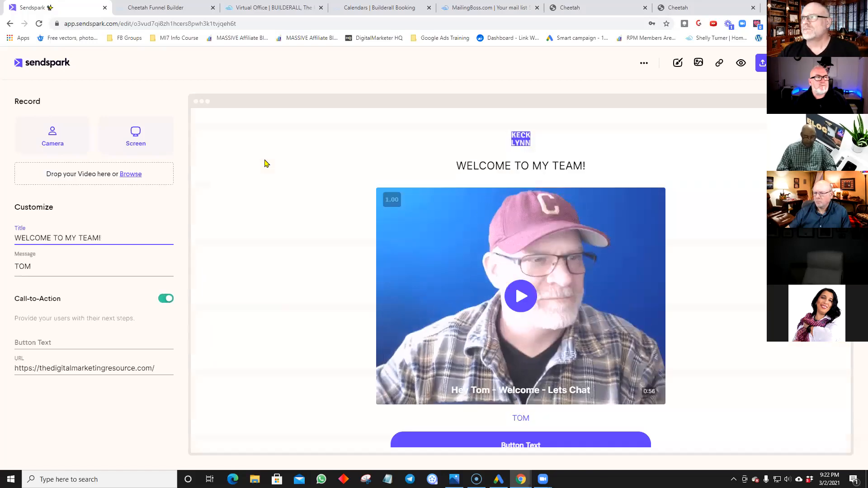
click(9, 23)
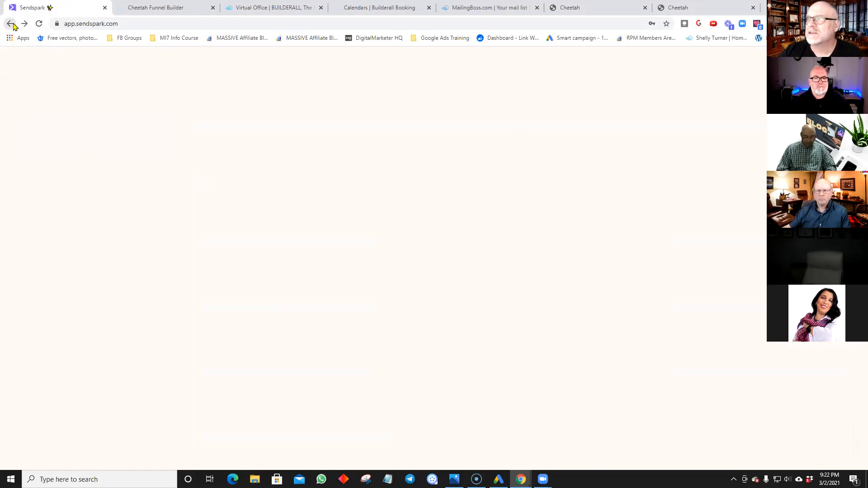
click(636, 161)
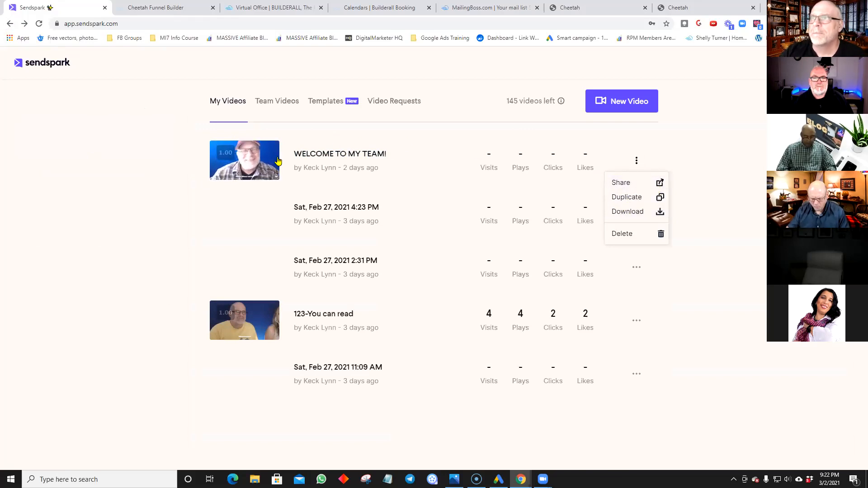
click(304, 155)
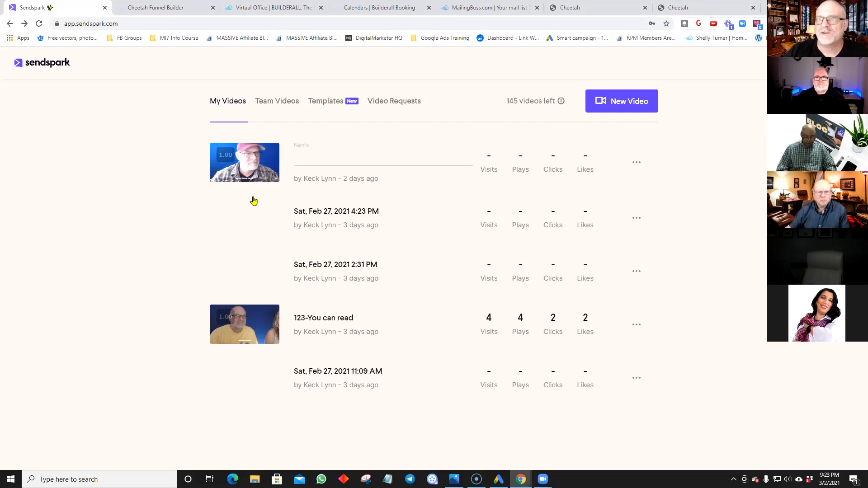
click(251, 164)
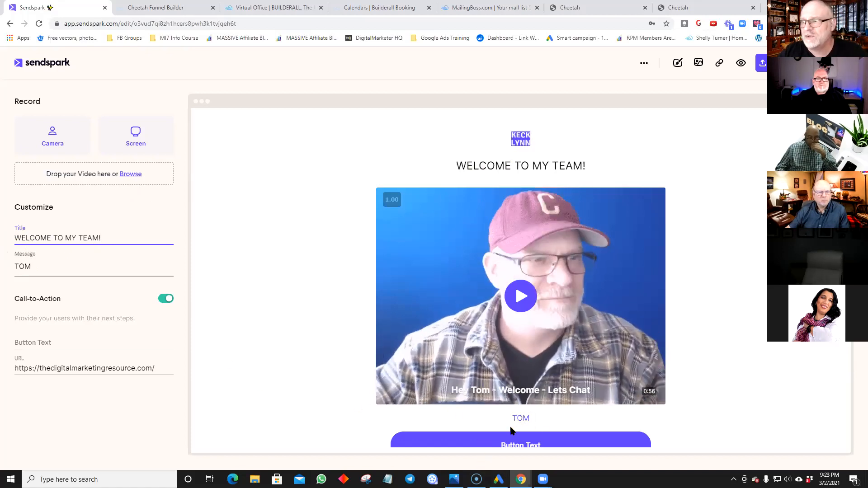
Step: Scroll through the welcome video preview, then go to the Builderall Booking Calendars page
scroll(497, 398, down, 1)
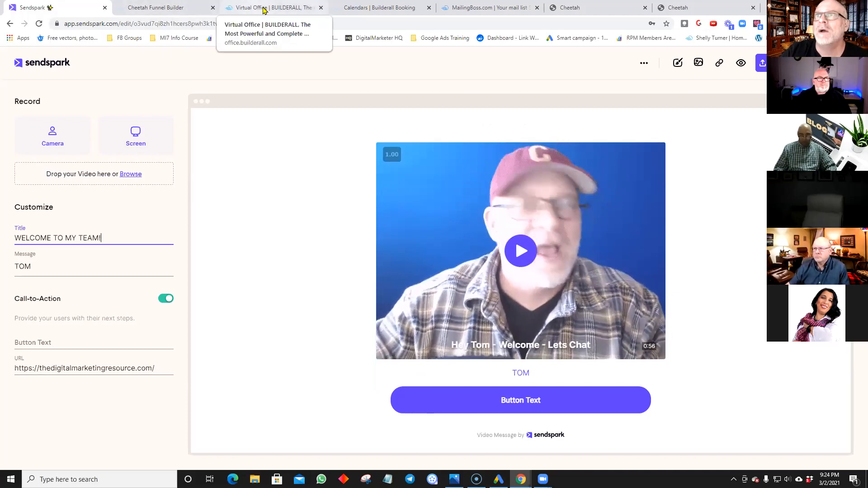
click(348, 9)
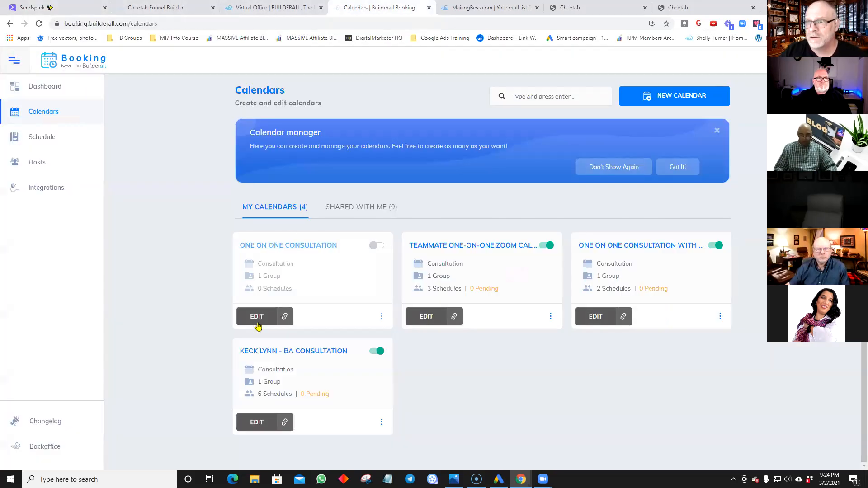
Step: Copy the Teammate One-on-One Zoom Calls calendar's booking link, then return to the Sendspark editor
click(551, 316)
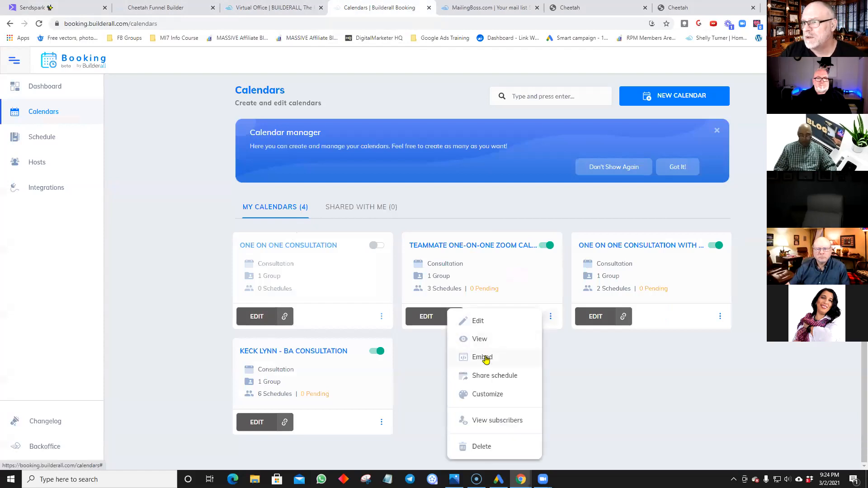
click(411, 354)
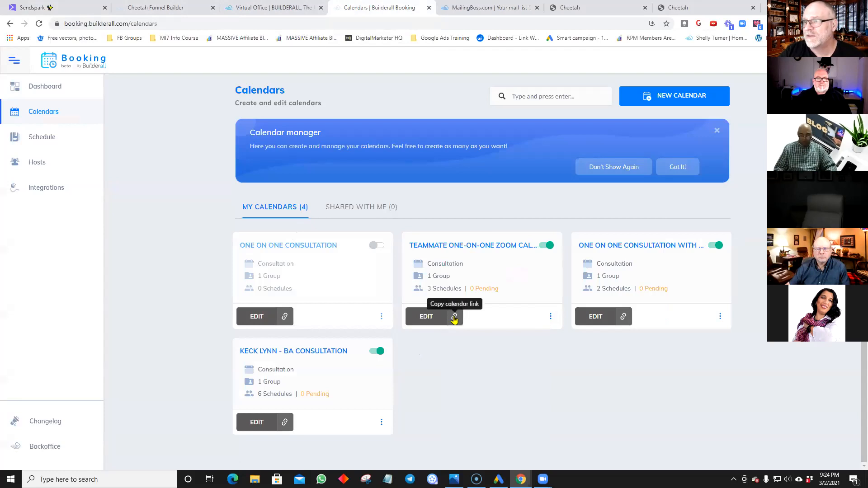
click(454, 318)
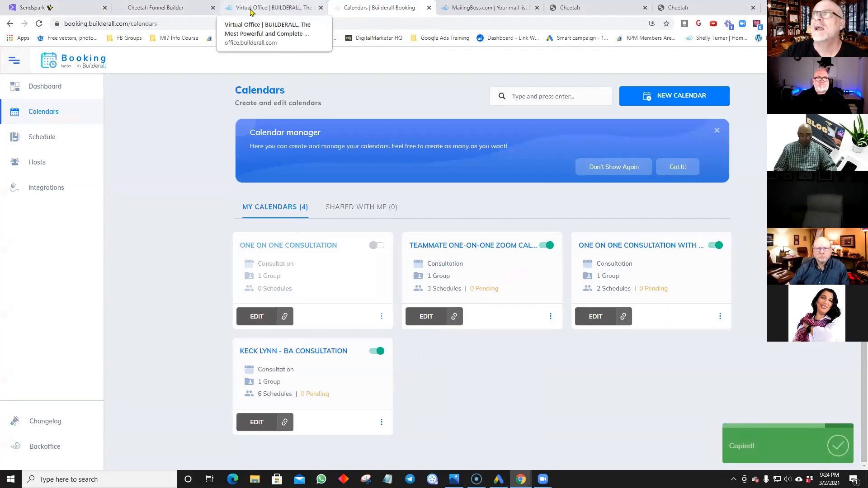
click(32, 8)
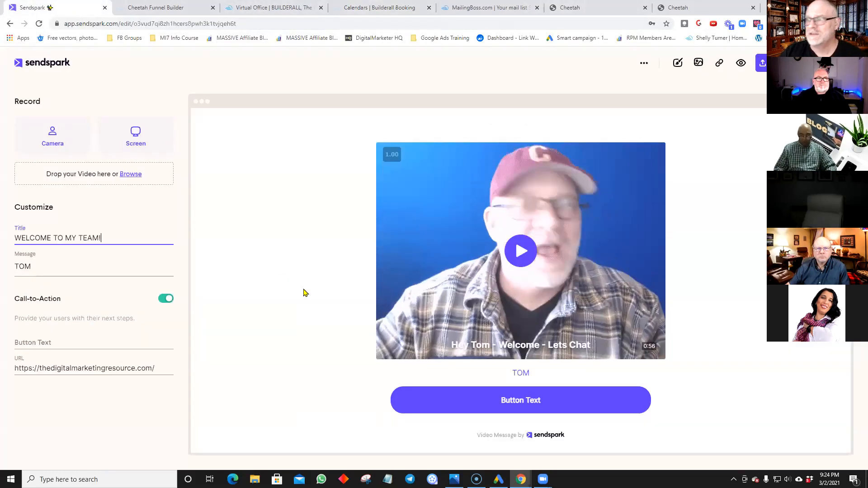
Step: Paste the copied booking.builderall.com calendar link over the call-to-action URL, then open Edit Thumbnail
drag(156, 367, 14, 368)
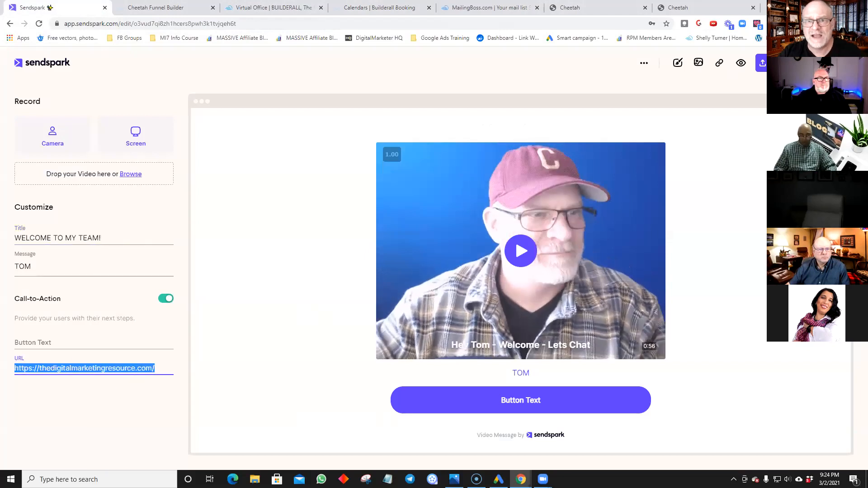
key(ctrl+v)
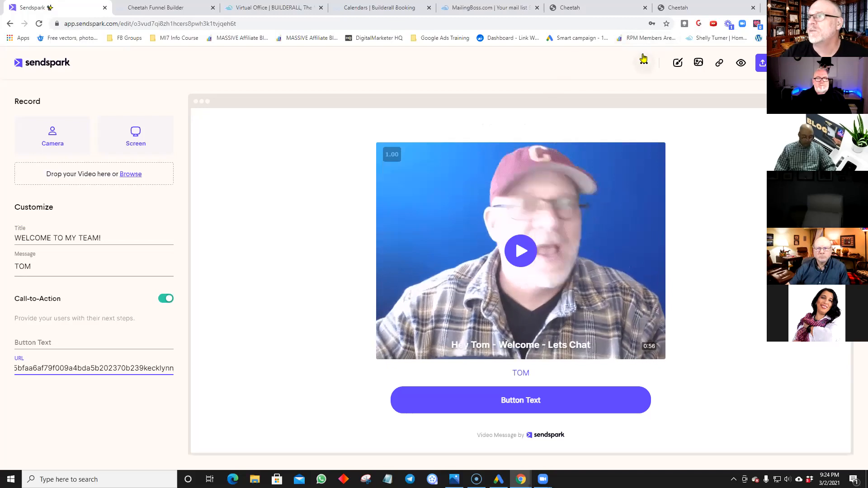
click(677, 62)
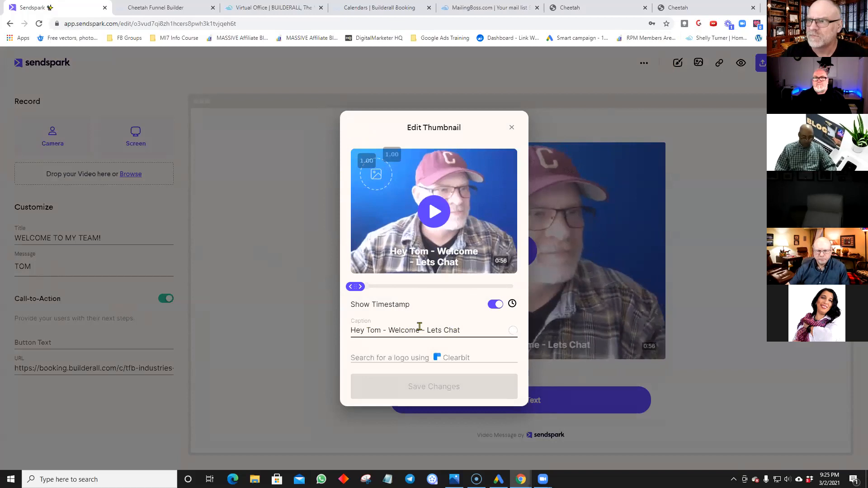
Step: Toggle the thumbnail timestamp off and back on, then close the thumbnail editor without saving
click(496, 305)
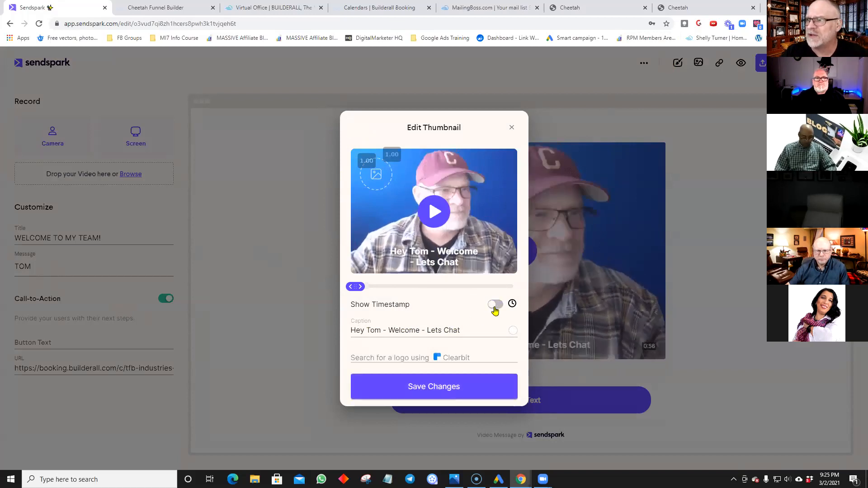
click(495, 305)
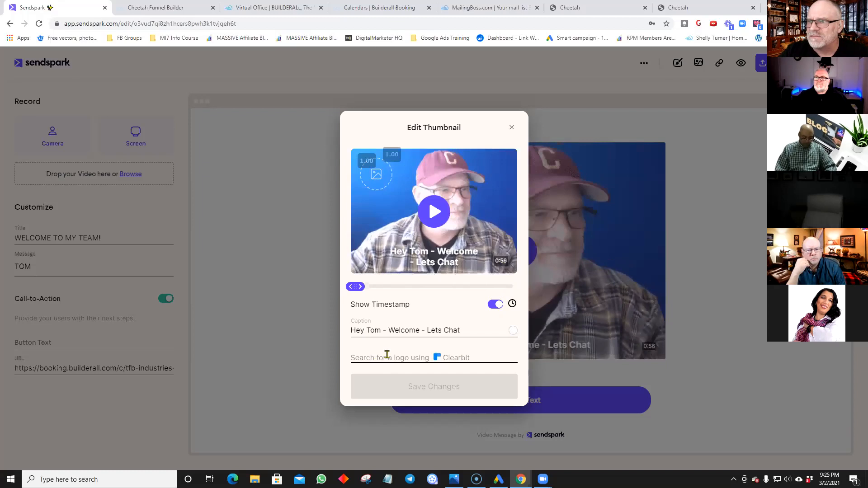
click(513, 130)
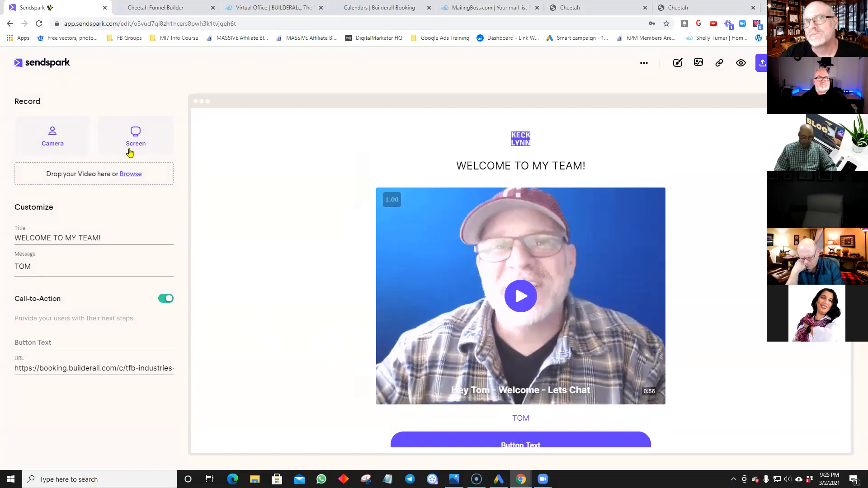
click(677, 64)
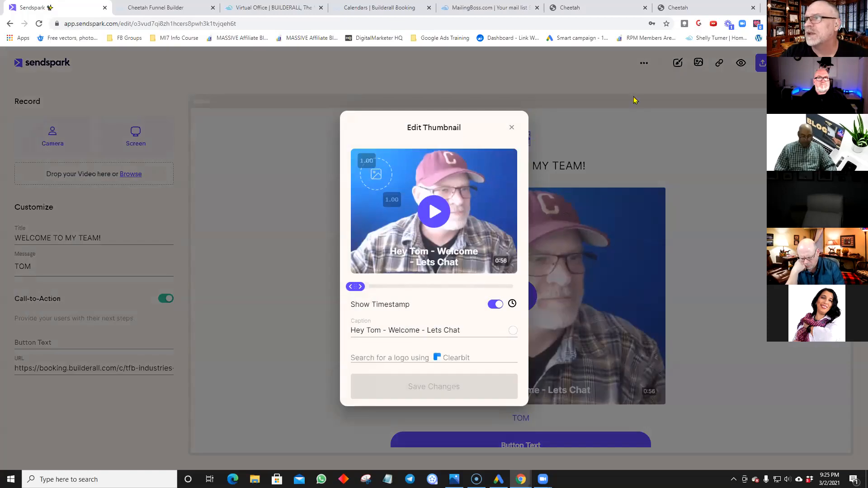
click(511, 127)
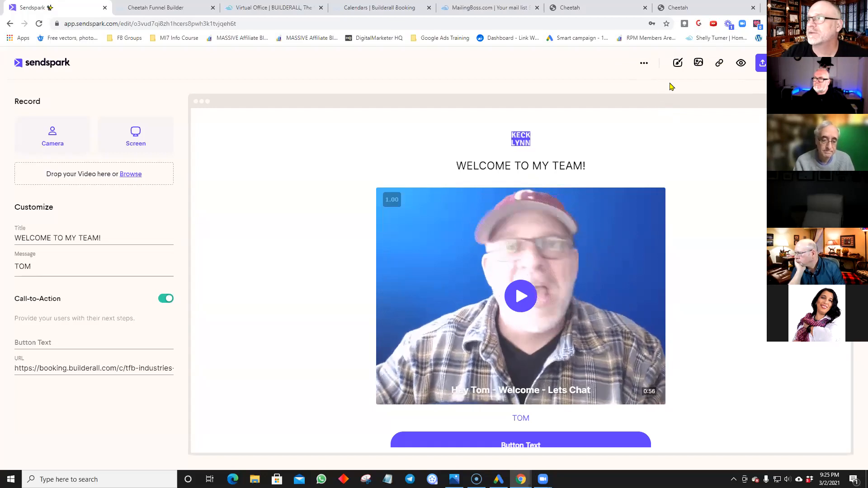
Step: Copy the video's share link and preview its public share page
click(719, 64)
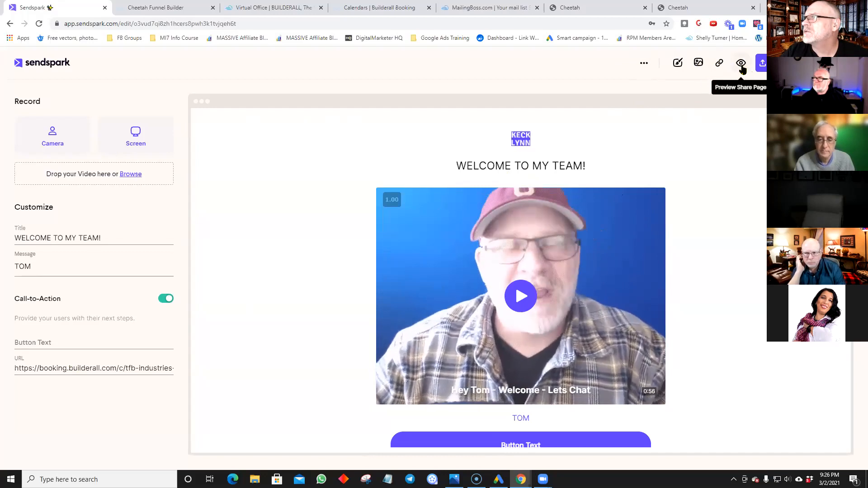
click(741, 64)
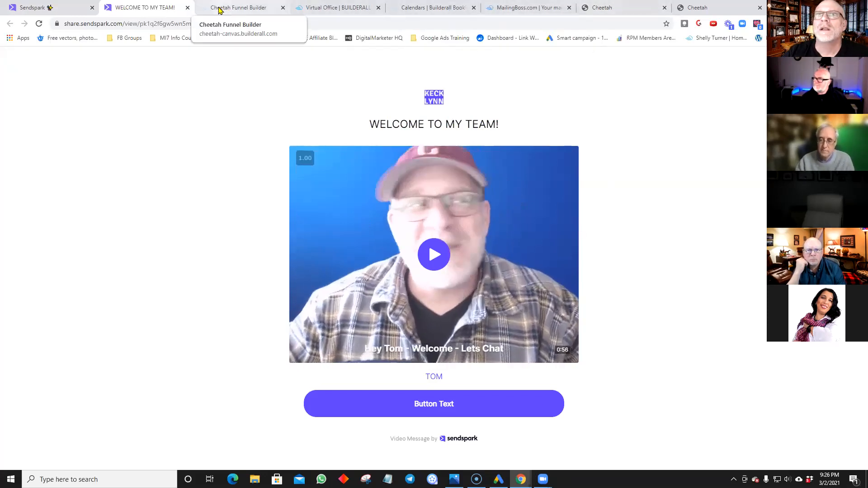
click(72, 8)
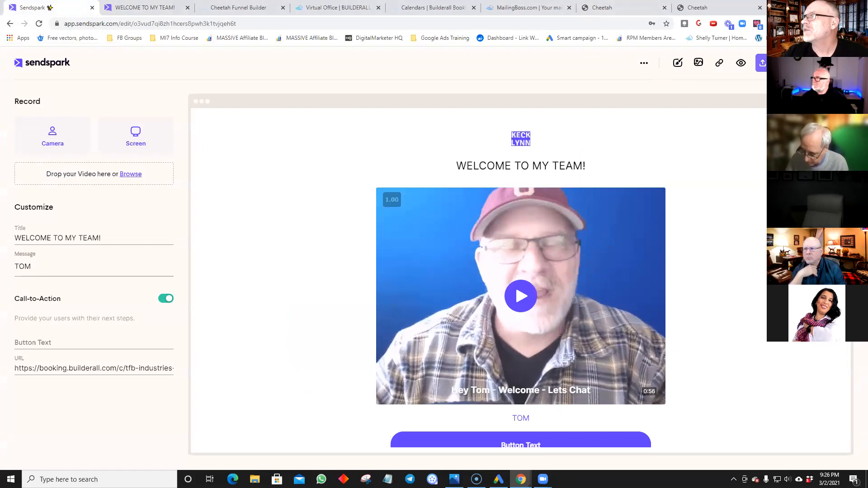
Step: Copy the email-ready video preview from Share, then go to the Builderall Virtual Office apps page
click(774, 63)
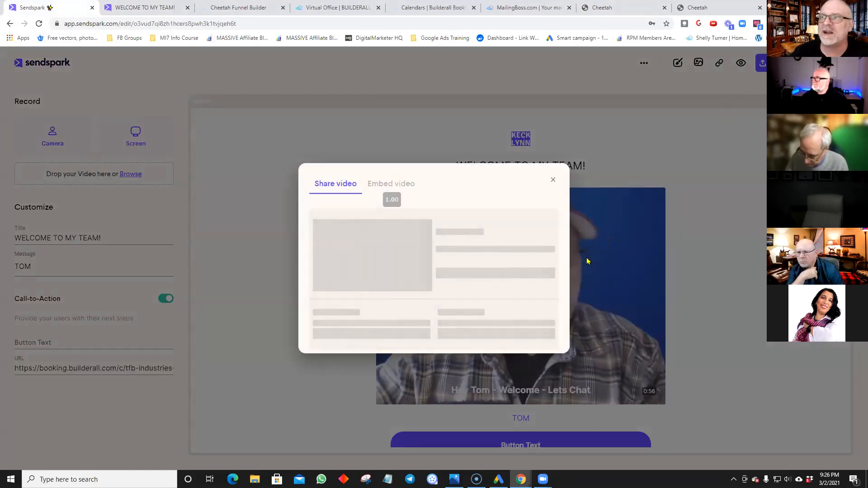
click(388, 168)
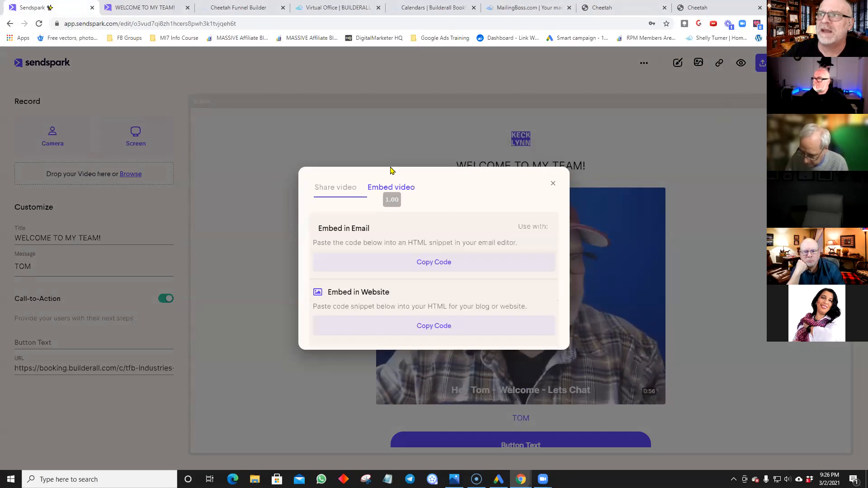
click(342, 189)
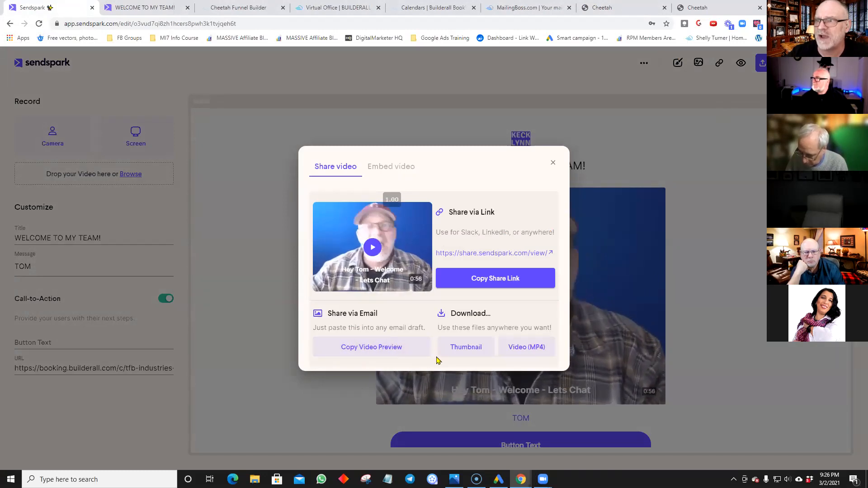
click(397, 354)
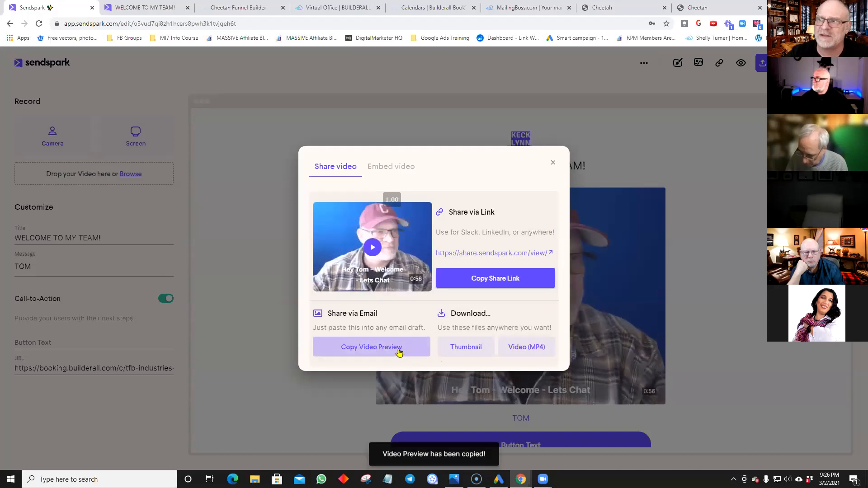
click(339, 8)
scroll(171, 121, up, 3)
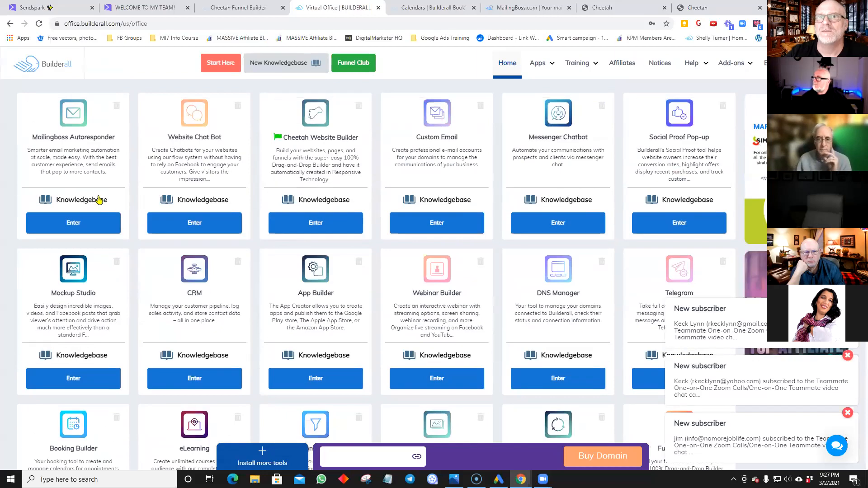
Step: Open the TDMR template from MailingBoss's My templates for editing
click(84, 224)
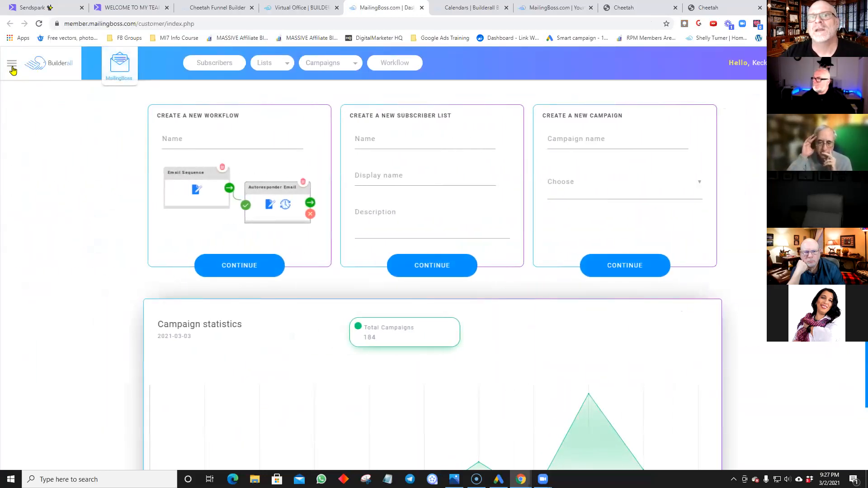
click(13, 69)
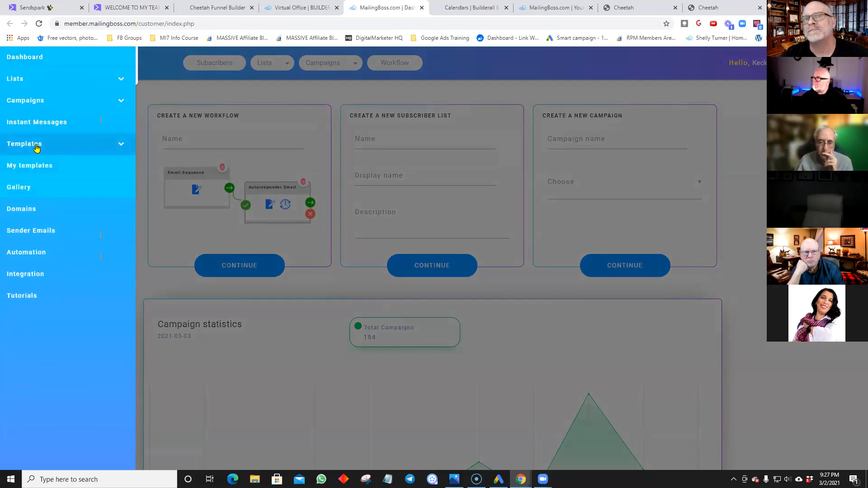
click(34, 166)
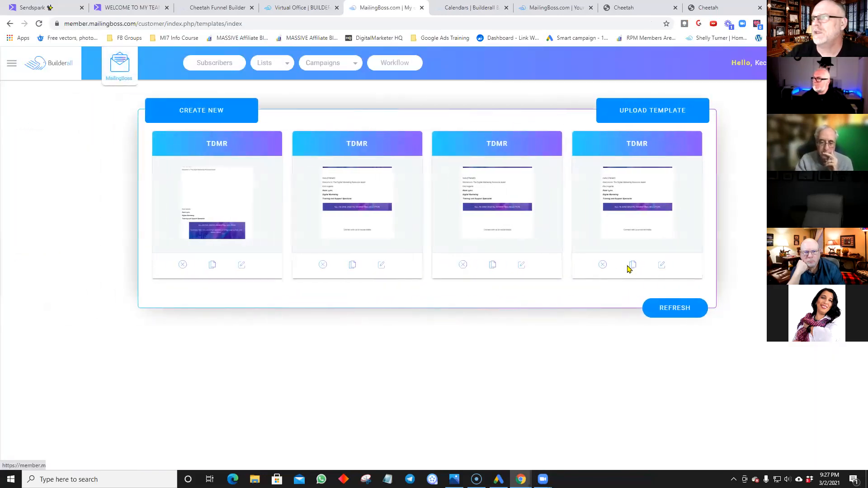
click(667, 267)
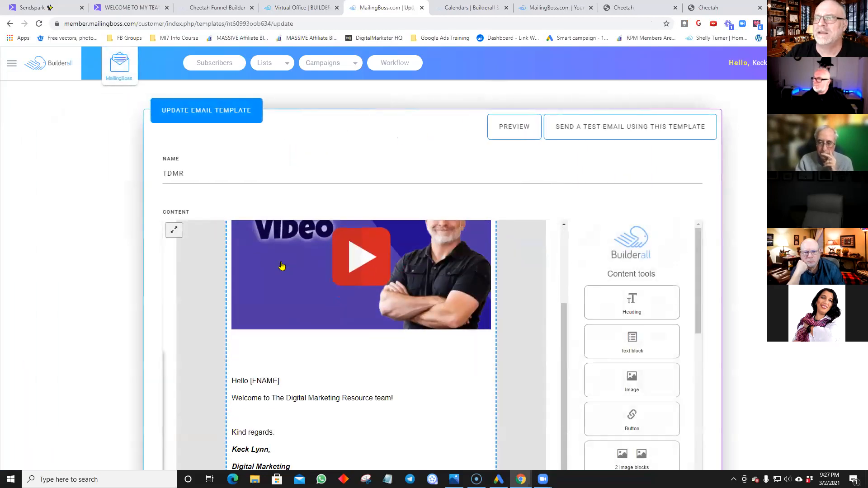
scroll(270, 253, down, 2)
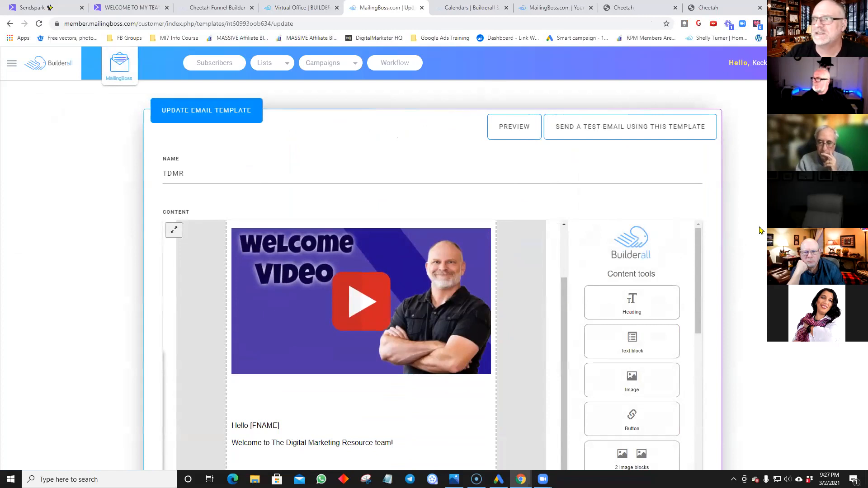
Step: Delete the old welcome video image block from the TDMR template
click(353, 326)
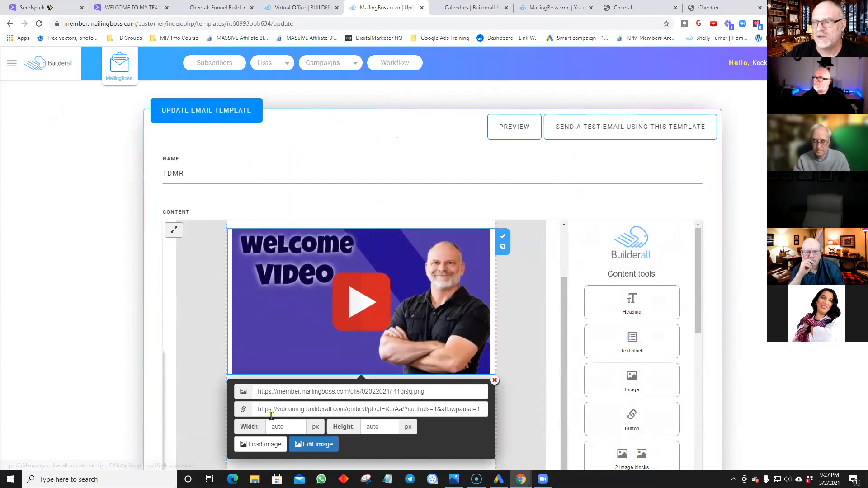
click(194, 309)
scroll(514, 321, up, 3)
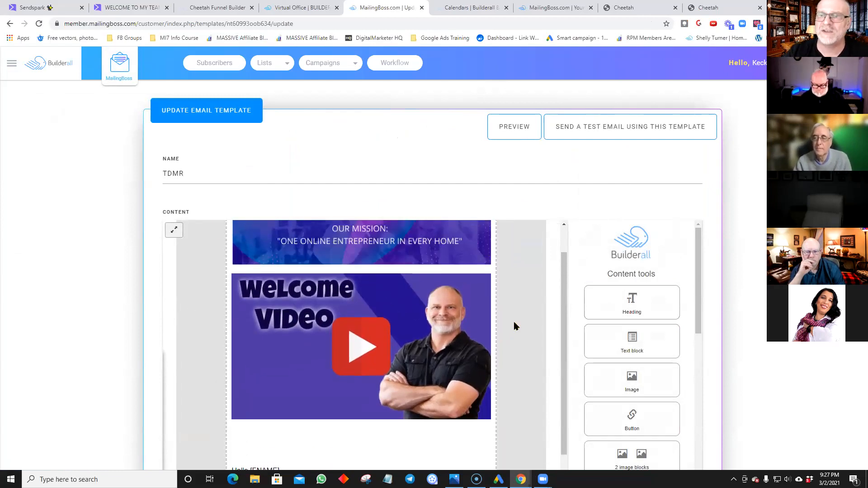
scroll(513, 322, down, 3)
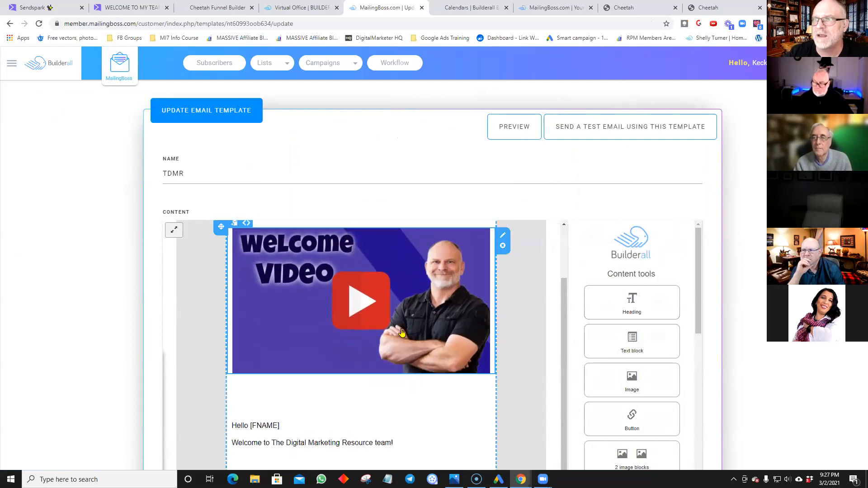
click(418, 329)
scroll(428, 317, up, 2)
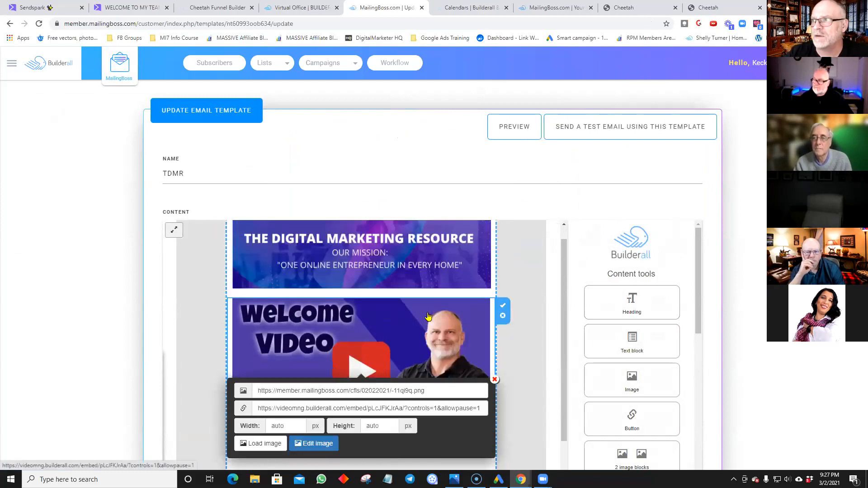
click(503, 337)
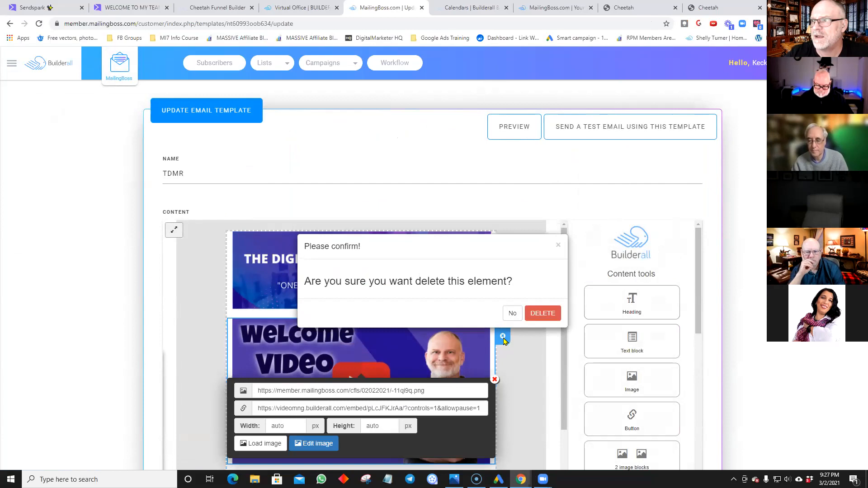
click(541, 313)
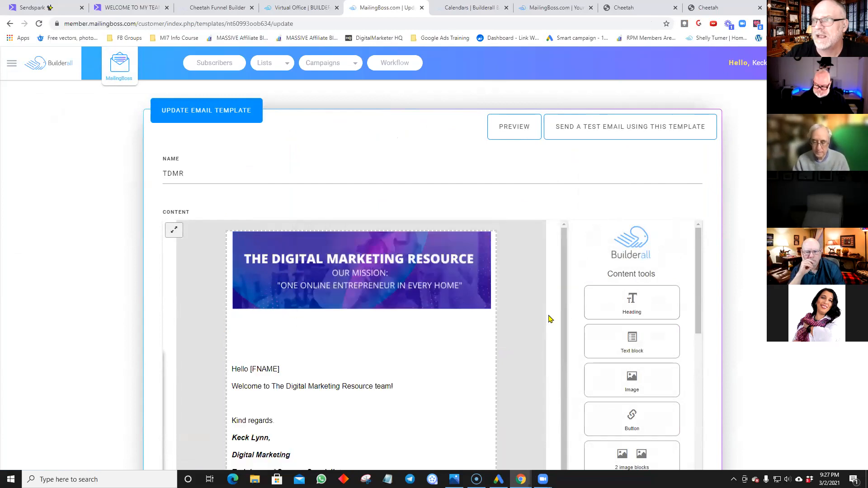
Step: Paste the Sendspark video preview into the text above Hello [FNAME], then return to Sendspark
right_click(275, 336)
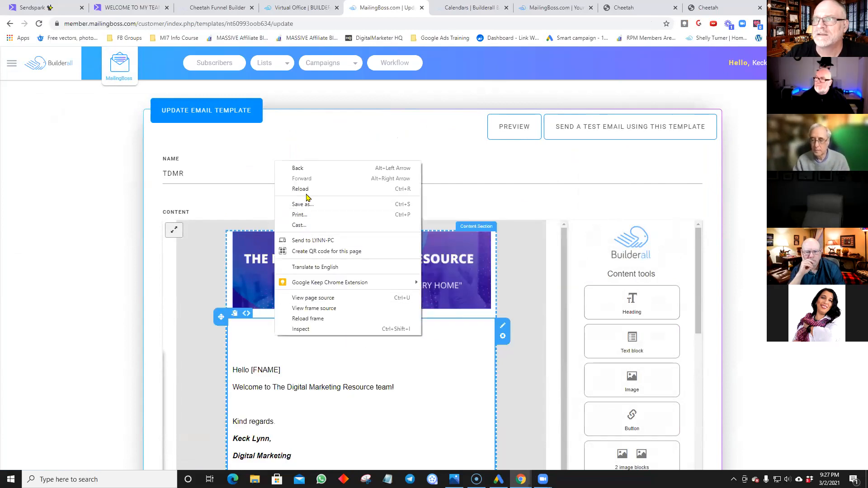
click(259, 336)
click(258, 336)
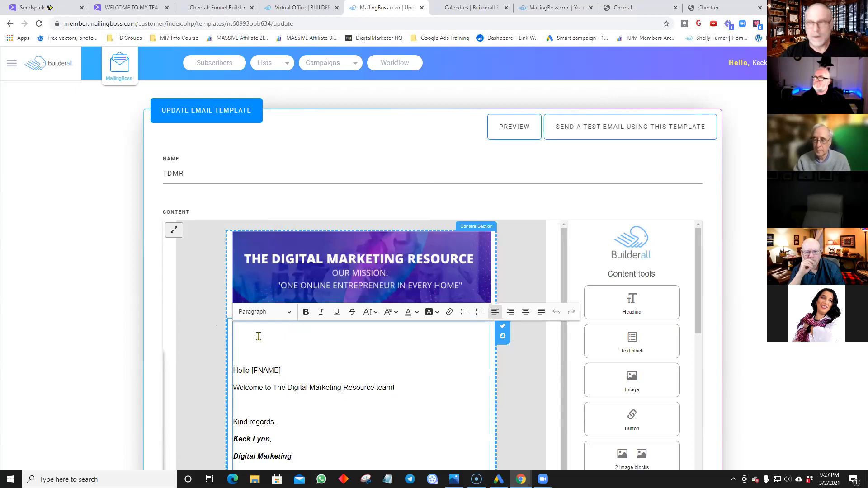
key(ctrl+v)
scroll(670, 307, down, 3)
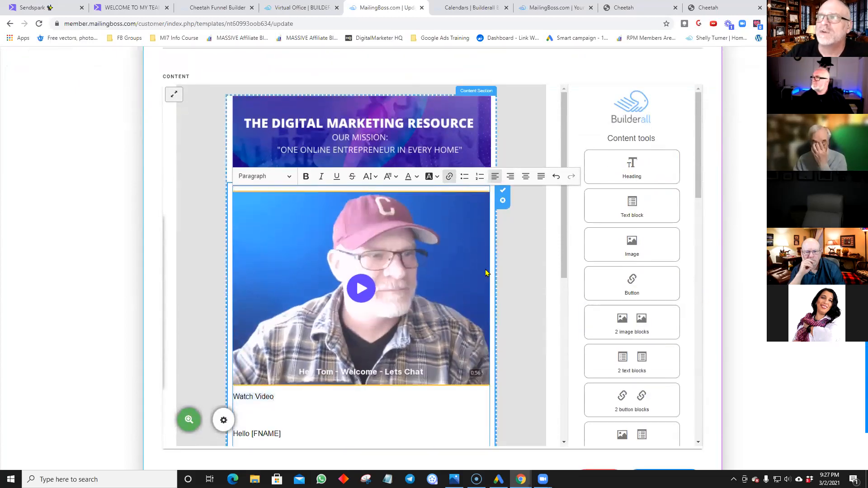
click(138, 13)
click(63, 12)
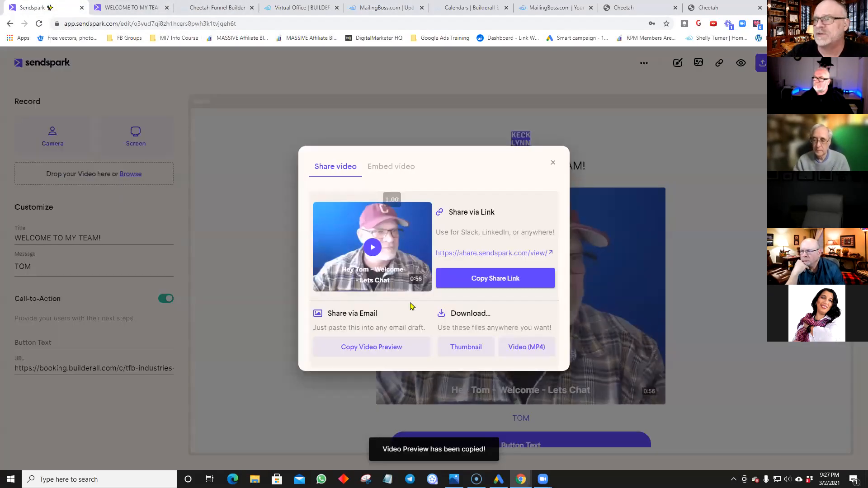
Step: Copy the video's Embed in Email code and return to the TDMR template editor
click(391, 169)
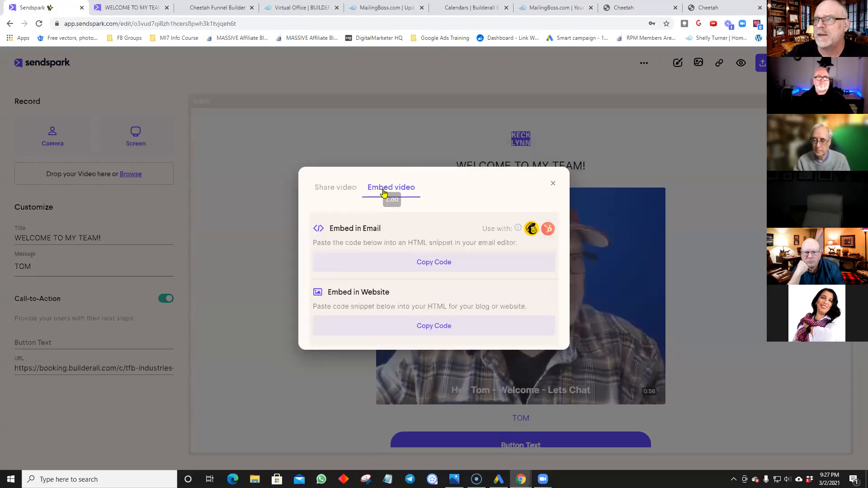
click(399, 263)
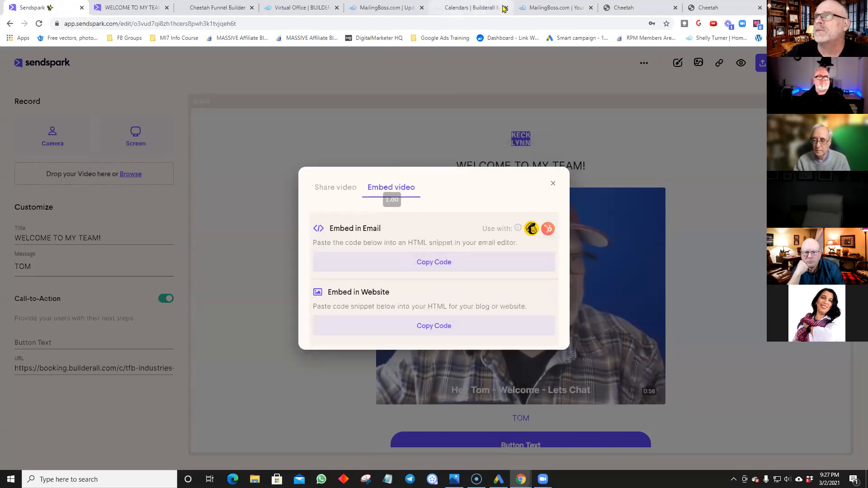
click(577, 10)
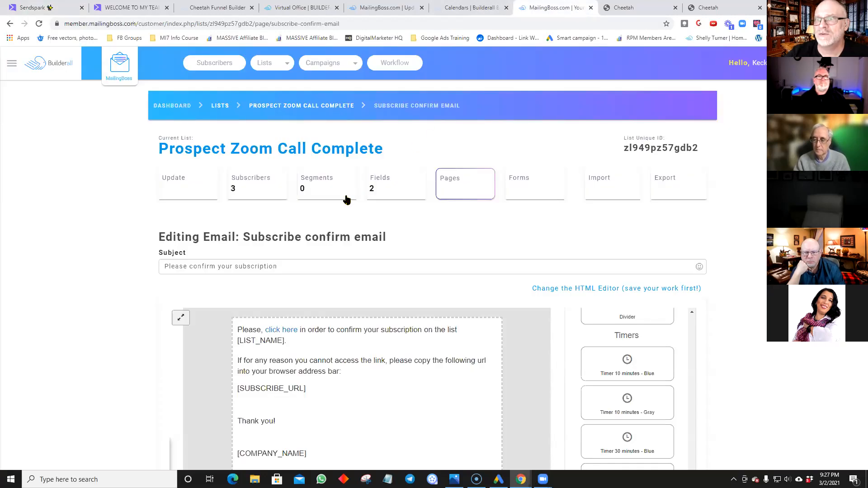
scroll(337, 258, down, 3)
scroll(334, 258, up, 3)
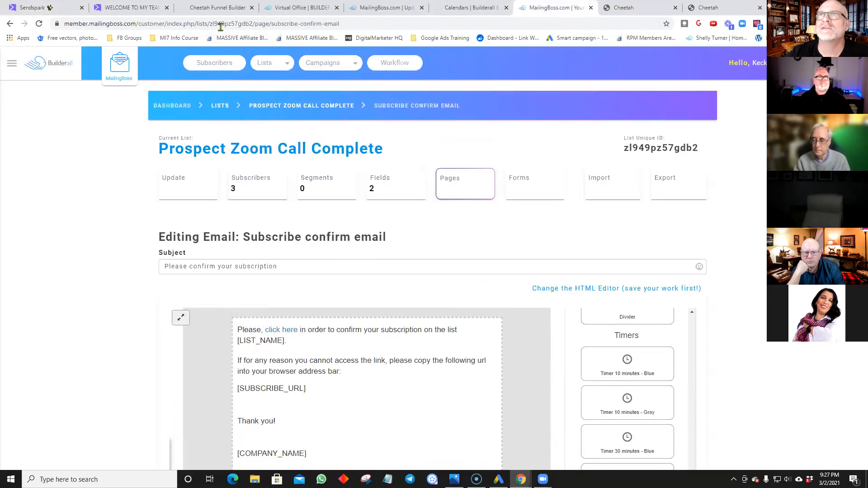
click(396, 15)
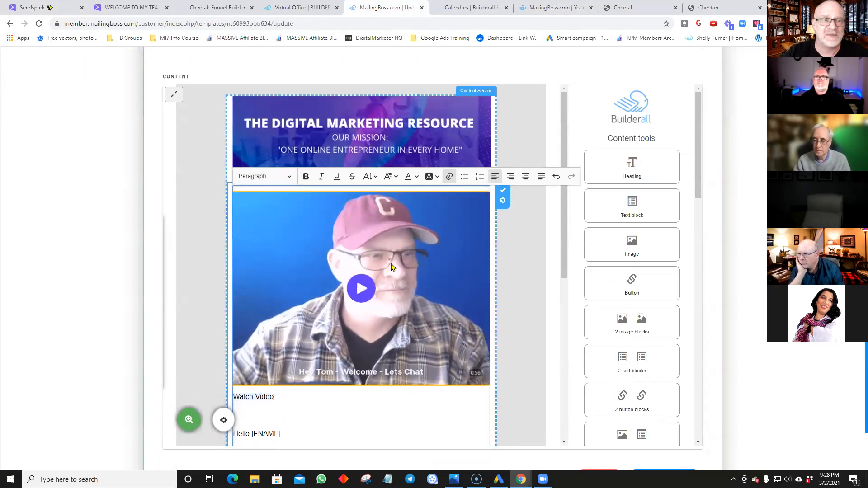
Step: Check the Sendspark video's sharing options, then scroll back through the TDMR welcome email
click(131, 7)
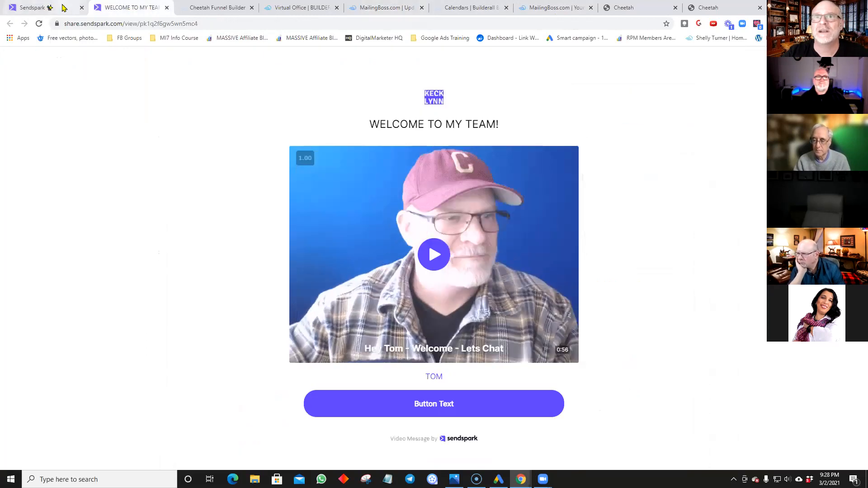
click(31, 7)
click(356, 185)
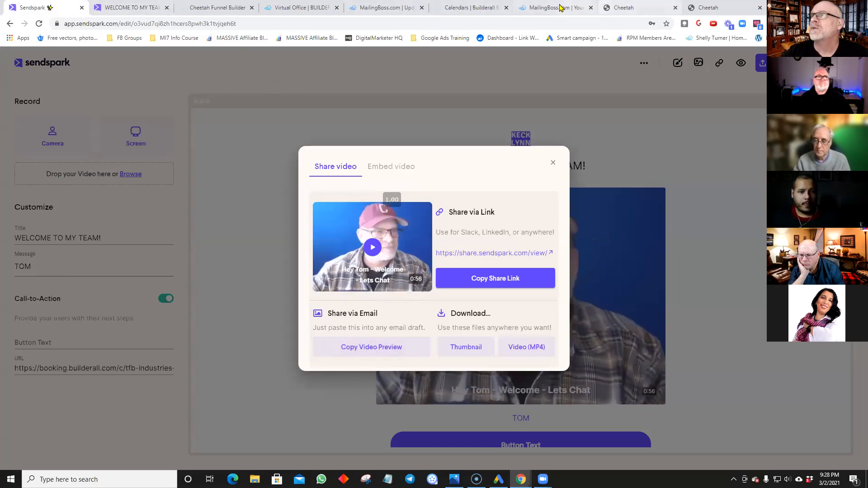
click(391, 9)
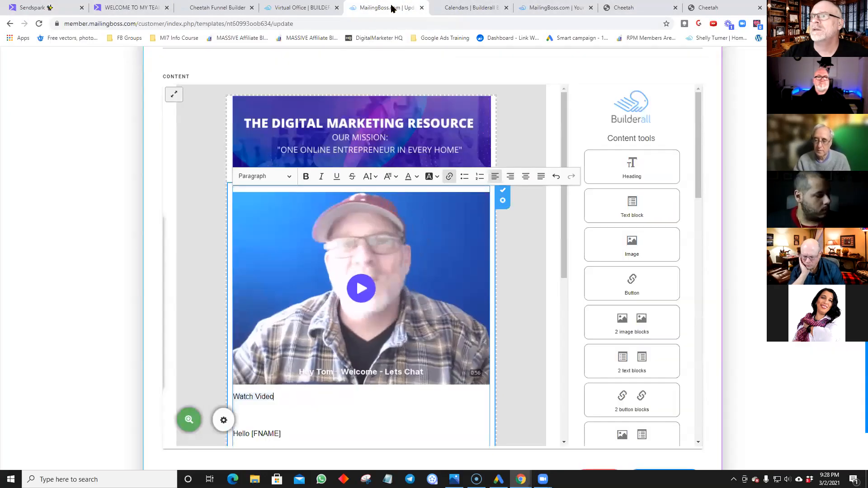
scroll(412, 319, down, 3)
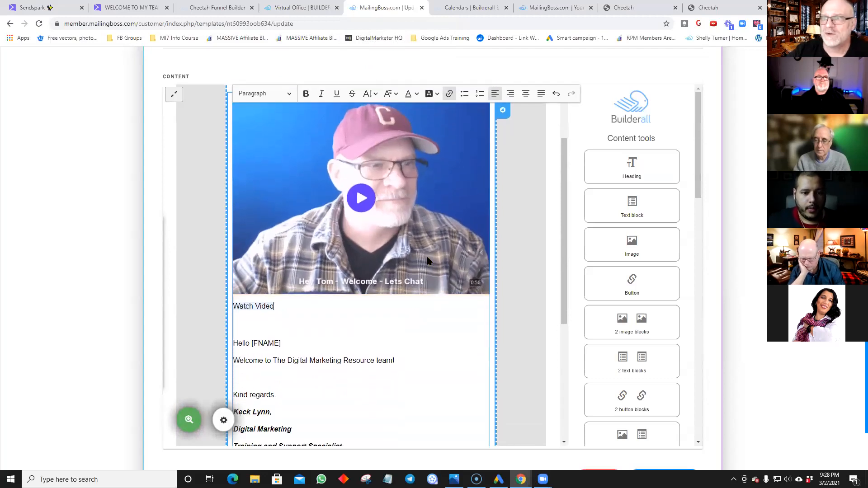
scroll(333, 324, down, 1)
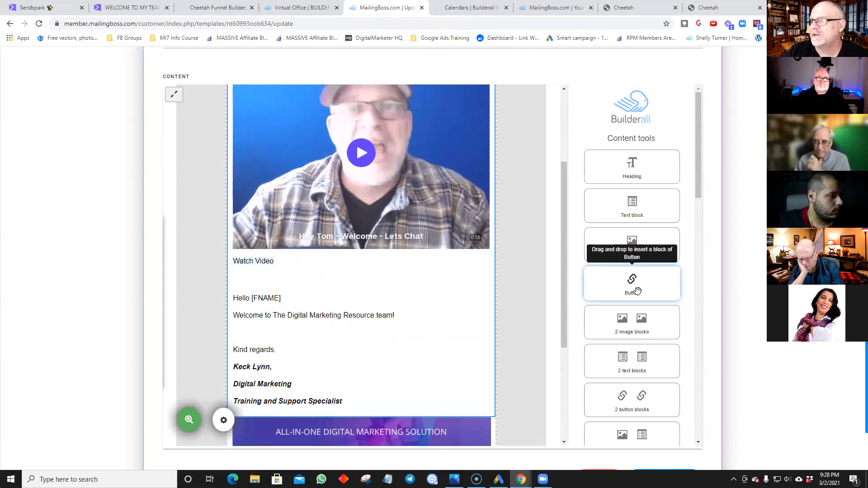
Step: Add a Button block to the email and move it above the Sendspark video
drag(637, 292, 266, 289)
drag(384, 439, 384, 299)
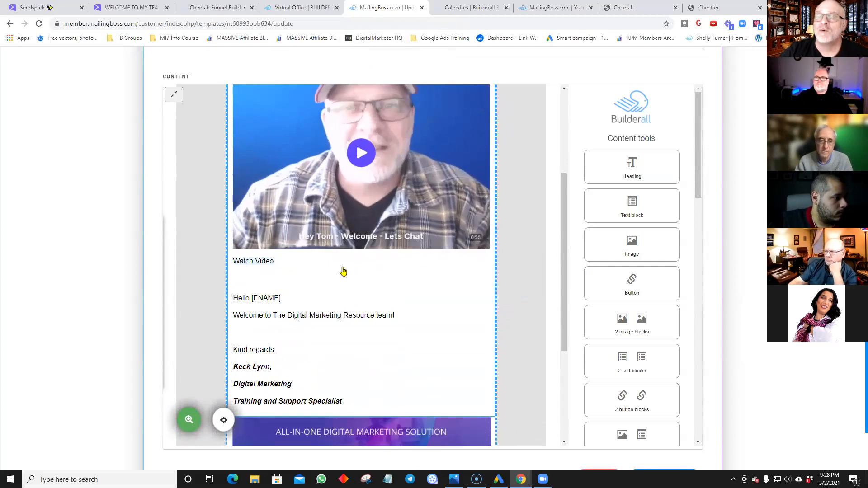
scroll(343, 271, up, 2)
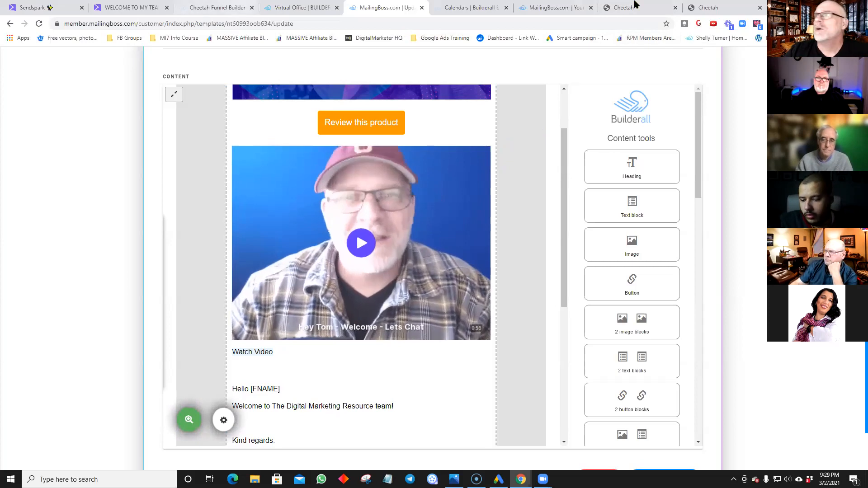
Step: Open Gmail in a new tab and open the (no subject) test email
key(ctrl+t)
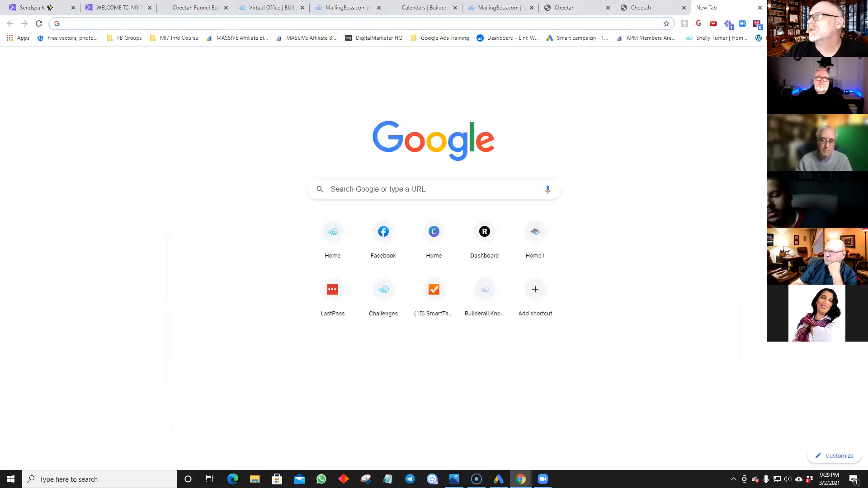
click(829, 60)
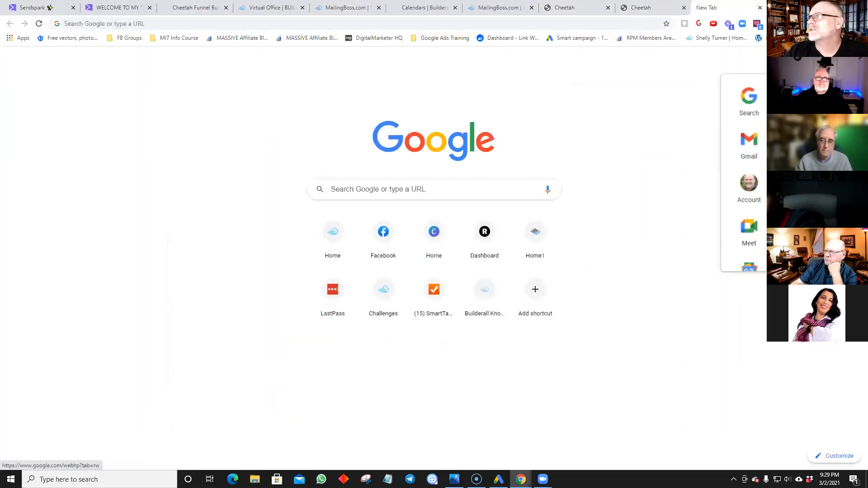
click(749, 144)
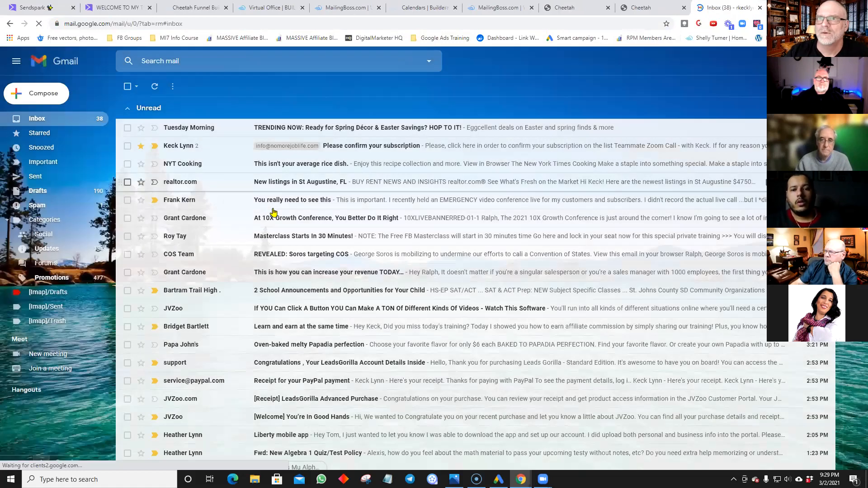
scroll(260, 212, down, 10)
scroll(259, 213, down, 5)
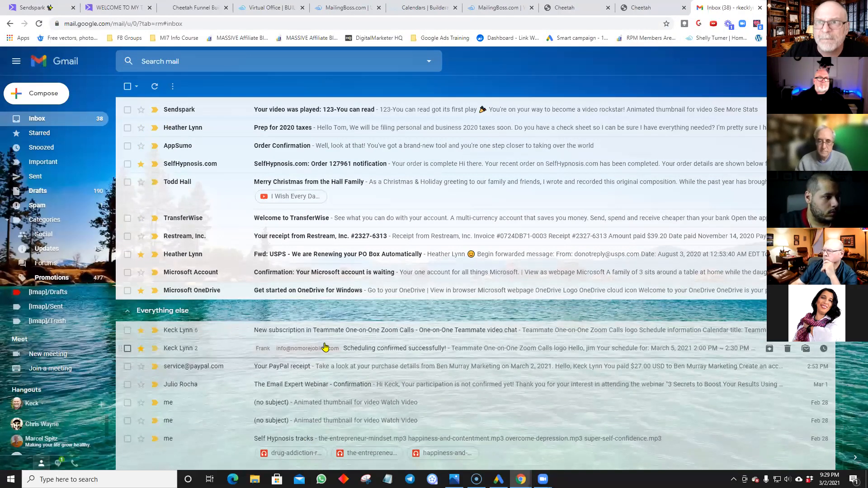
scroll(318, 348, down, 1)
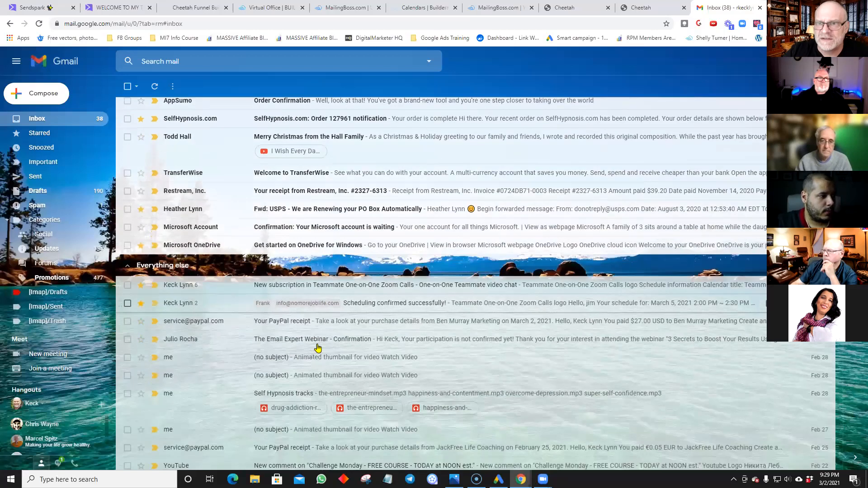
scroll(318, 348, up, 2)
scroll(318, 348, up, 1)
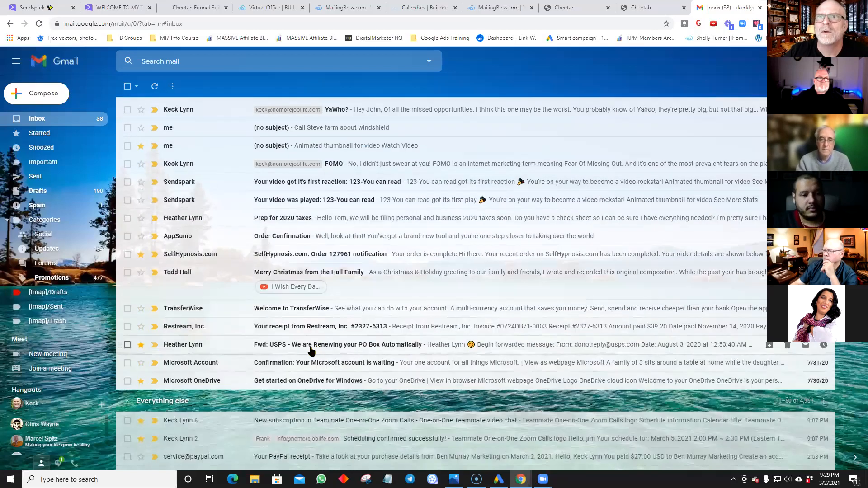
click(335, 150)
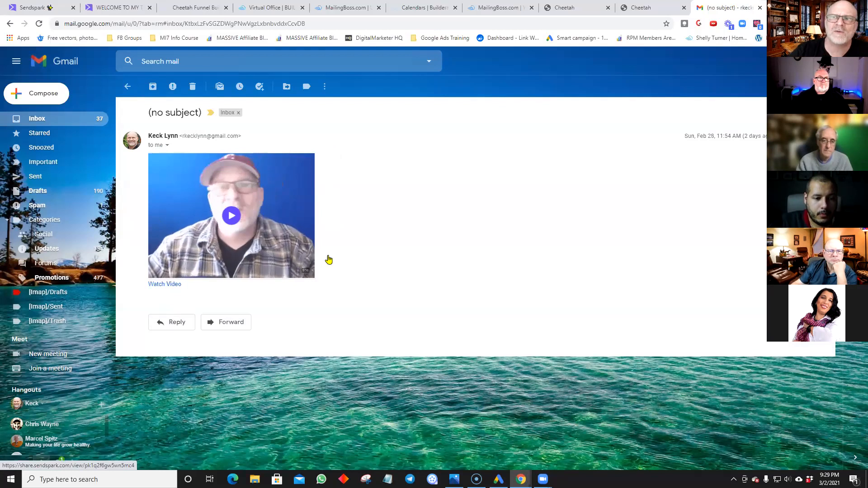
Step: Confirm the Watch Video link opens the Sendspark welcome page and the video plays
click(174, 285)
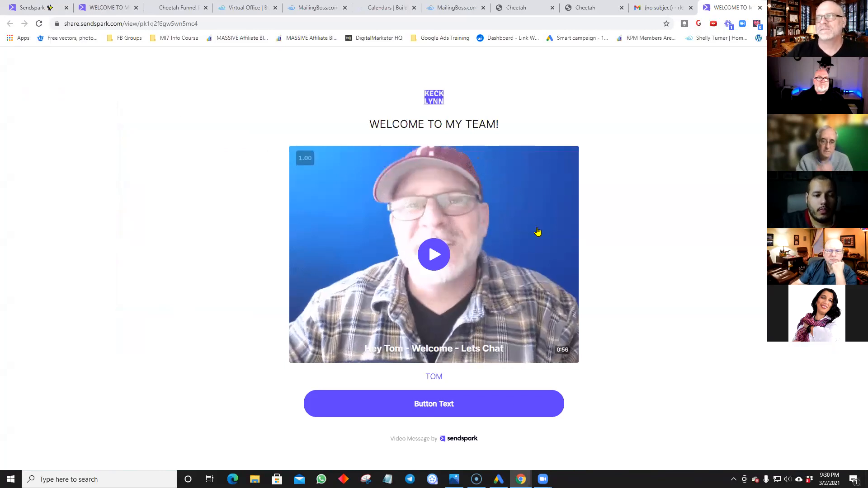
click(429, 270)
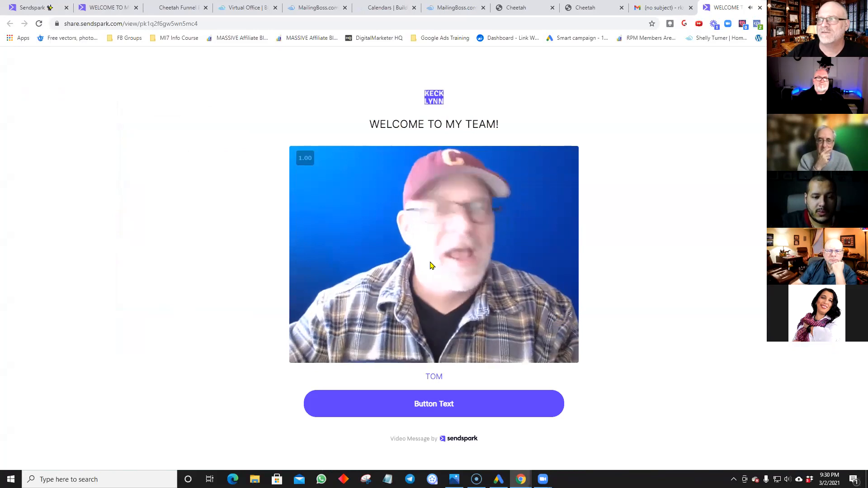
click(302, 355)
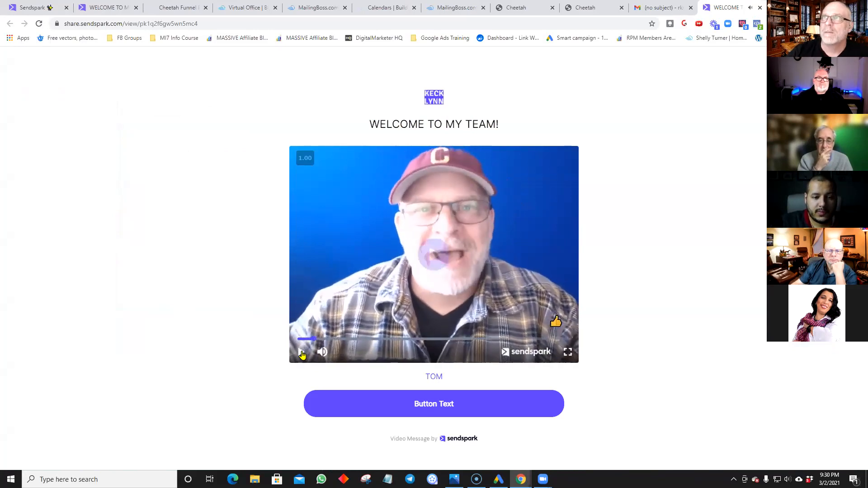
click(661, 7)
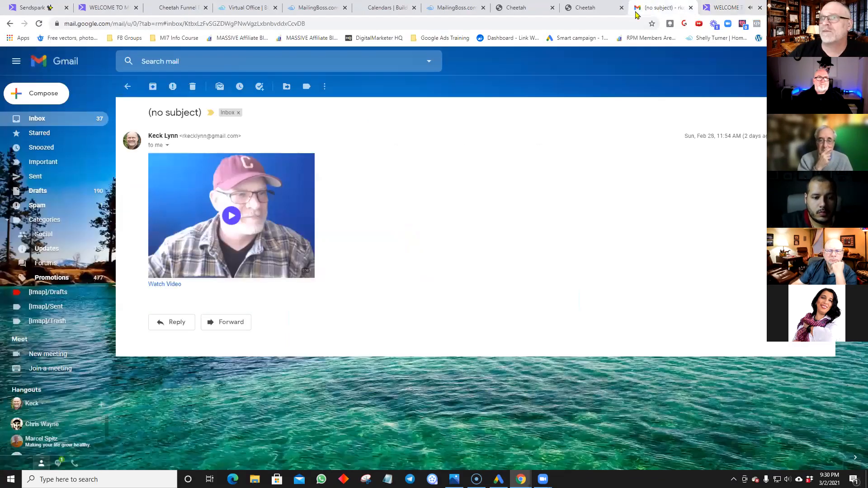
Step: Confirm the email's video thumbnail also opens the Sendspark welcome page
click(230, 220)
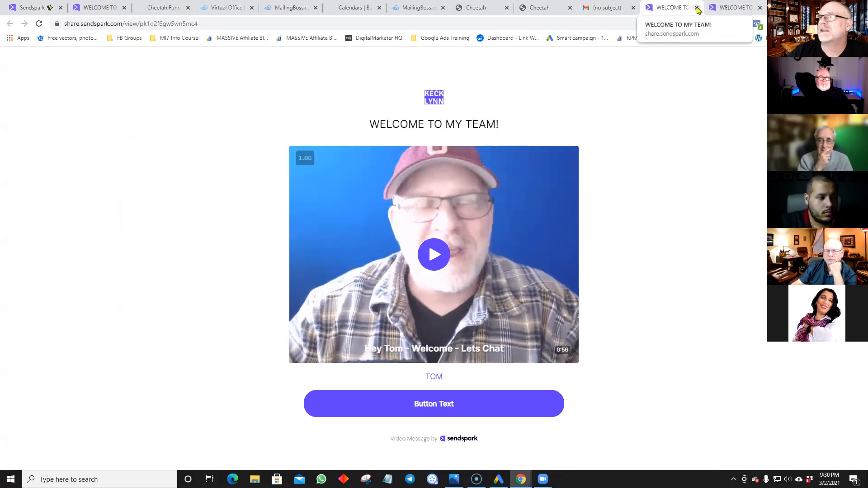
click(603, 8)
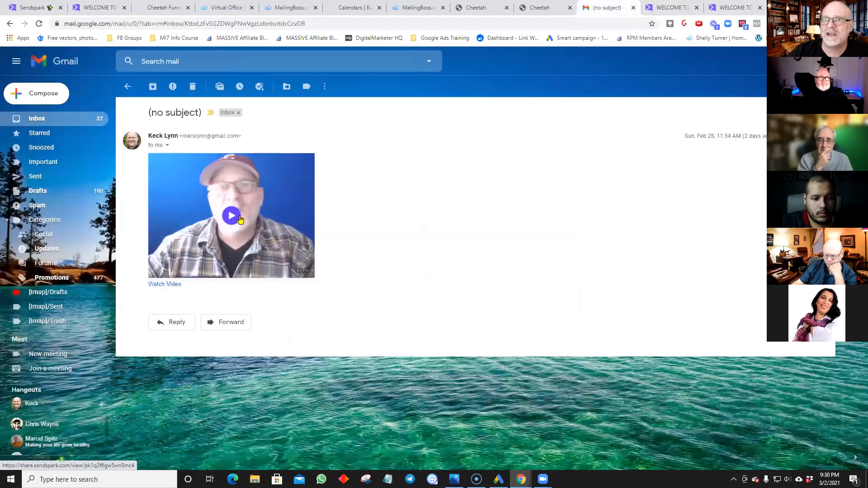
click(665, 11)
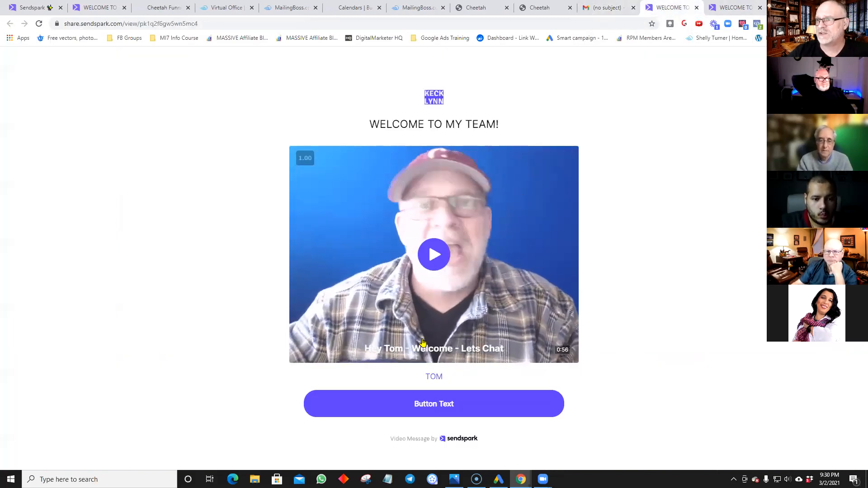
Step: Confirm the video page's call-to-action opens the Teammate One-on-One Zoom Calls booking page, then return to Cheetah
click(437, 406)
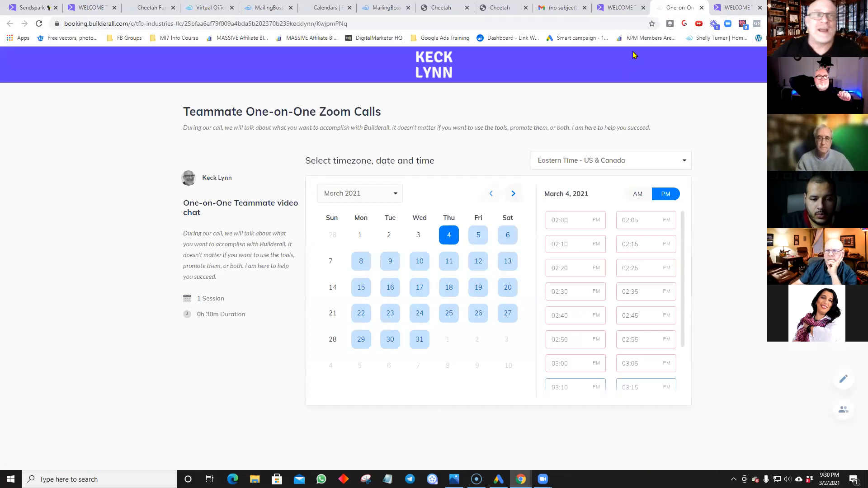
click(153, 8)
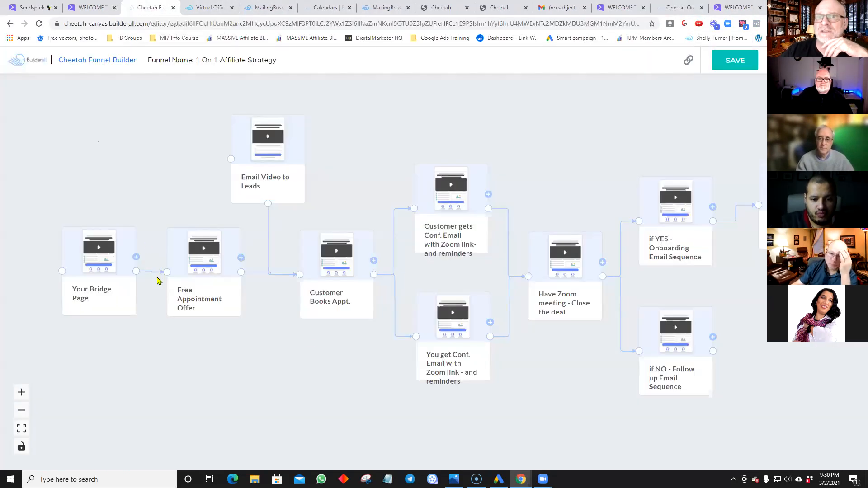